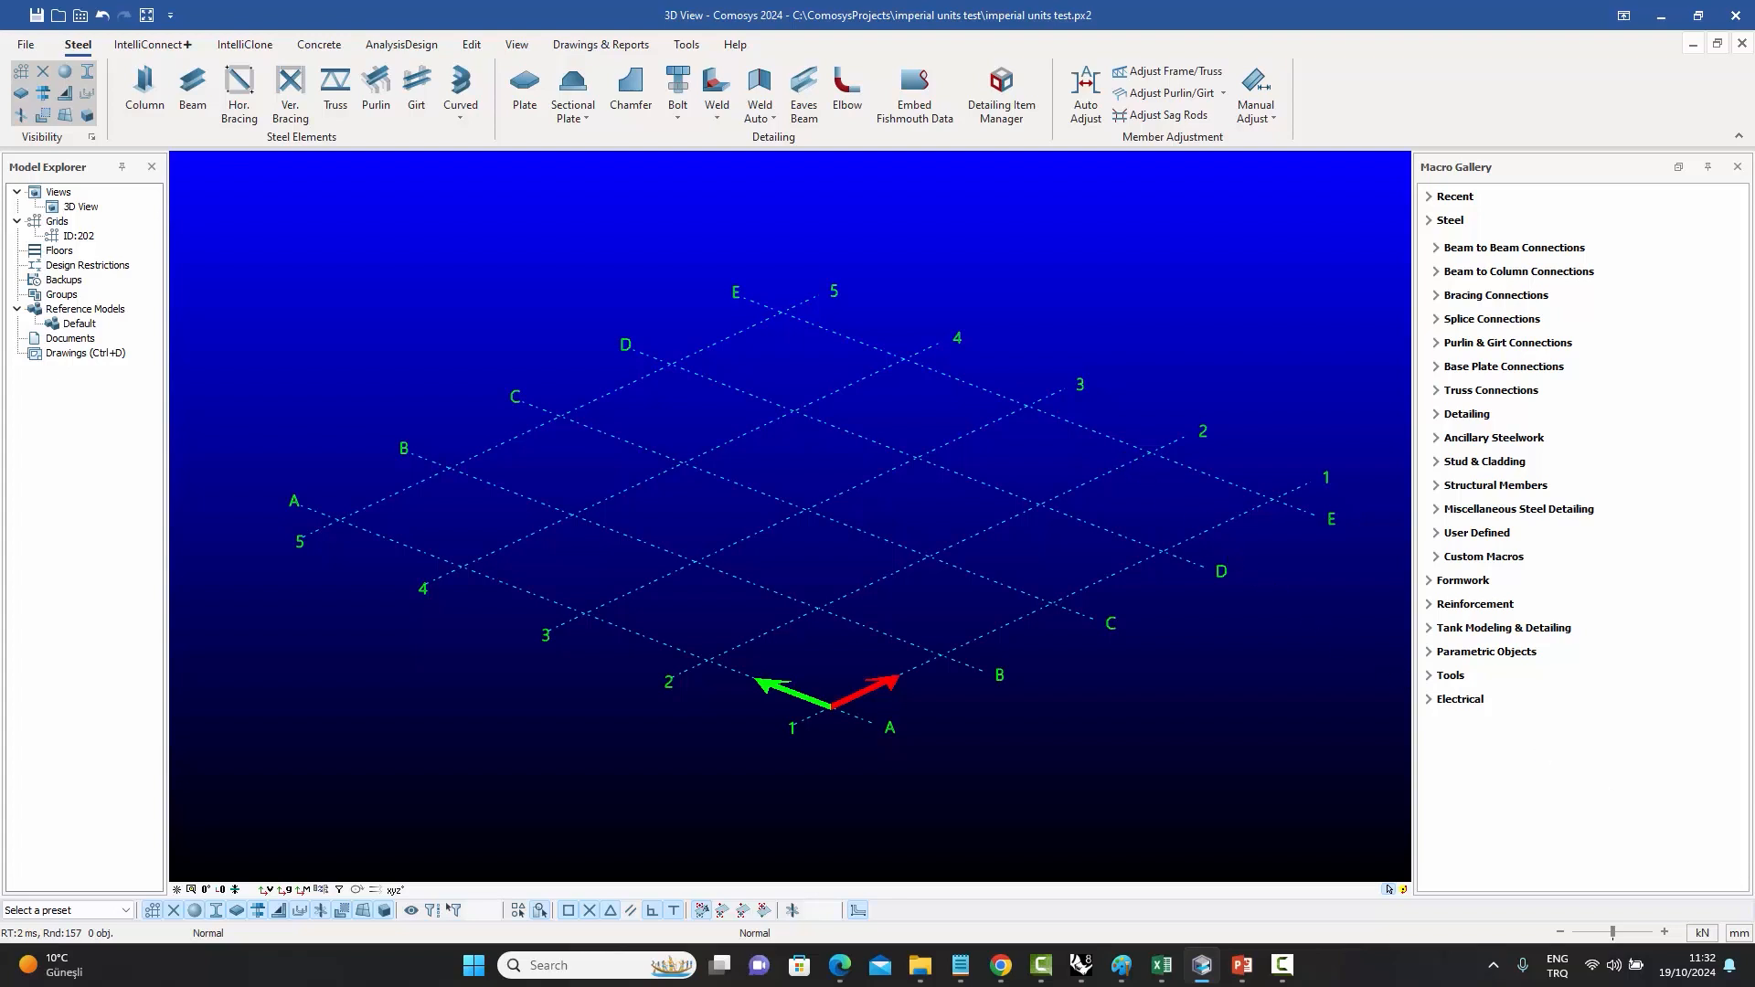
- Examine the grid's coordinate values in its properties while the length unit is millimetres, then close the properties
click(1732, 933)
double_click(1011, 625)
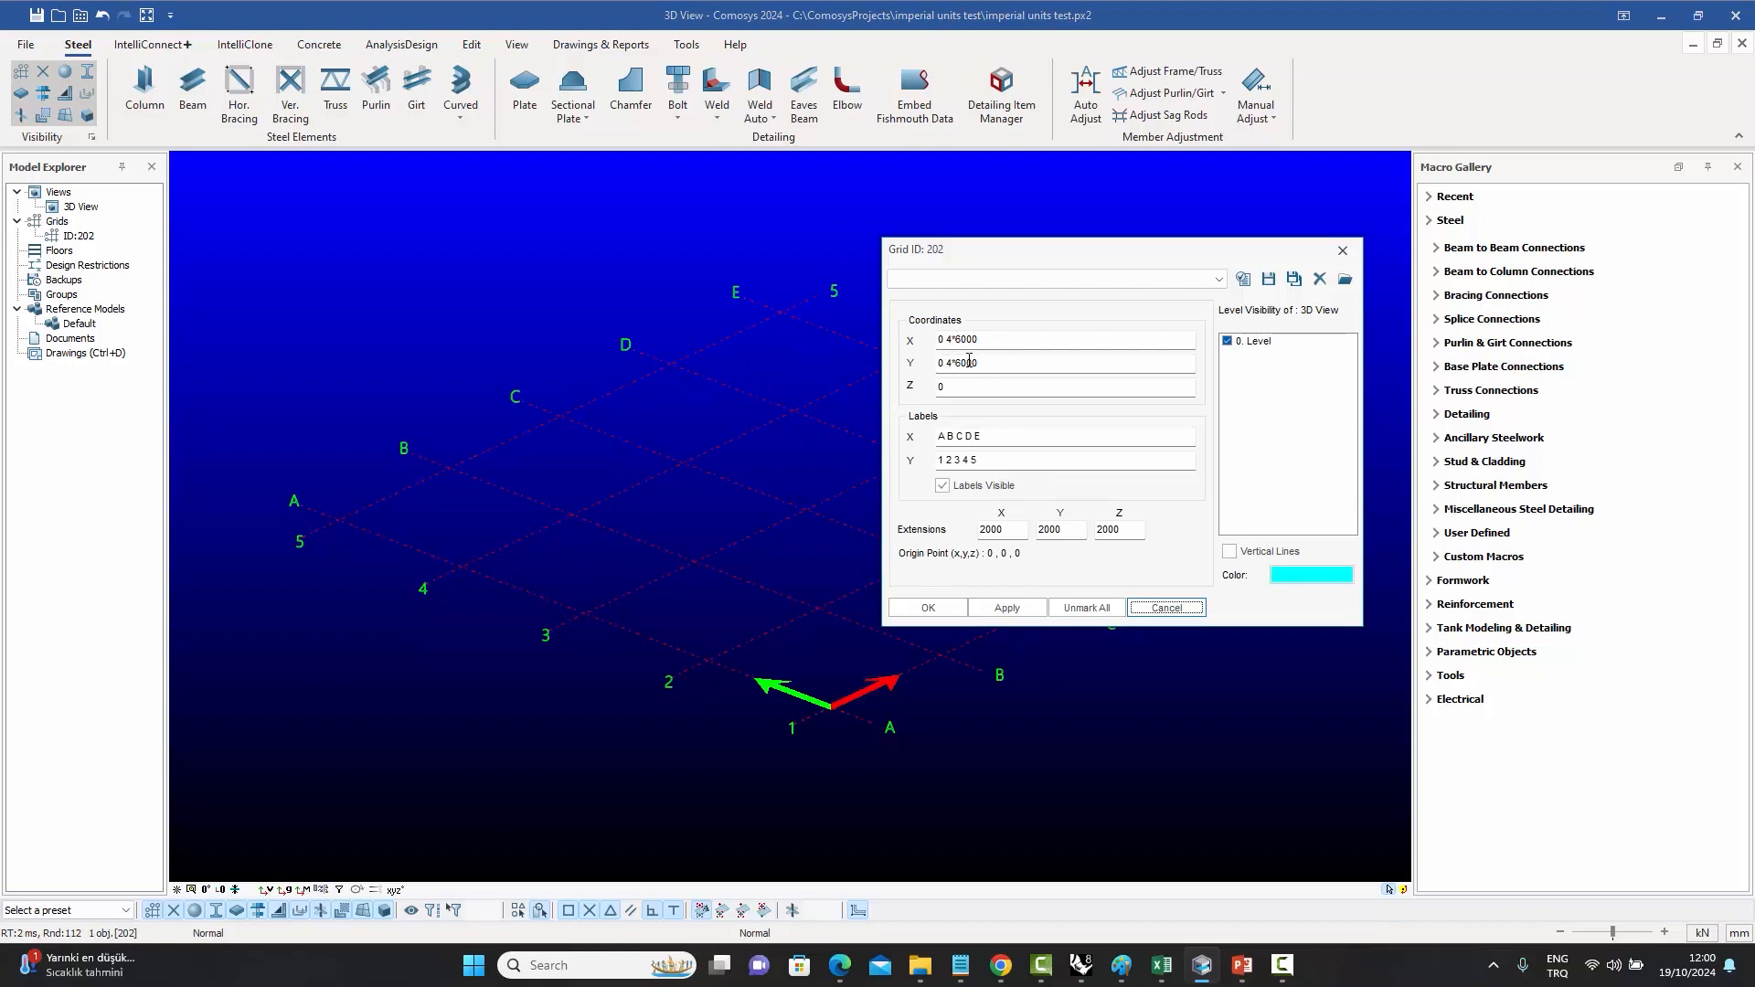
click(1342, 252)
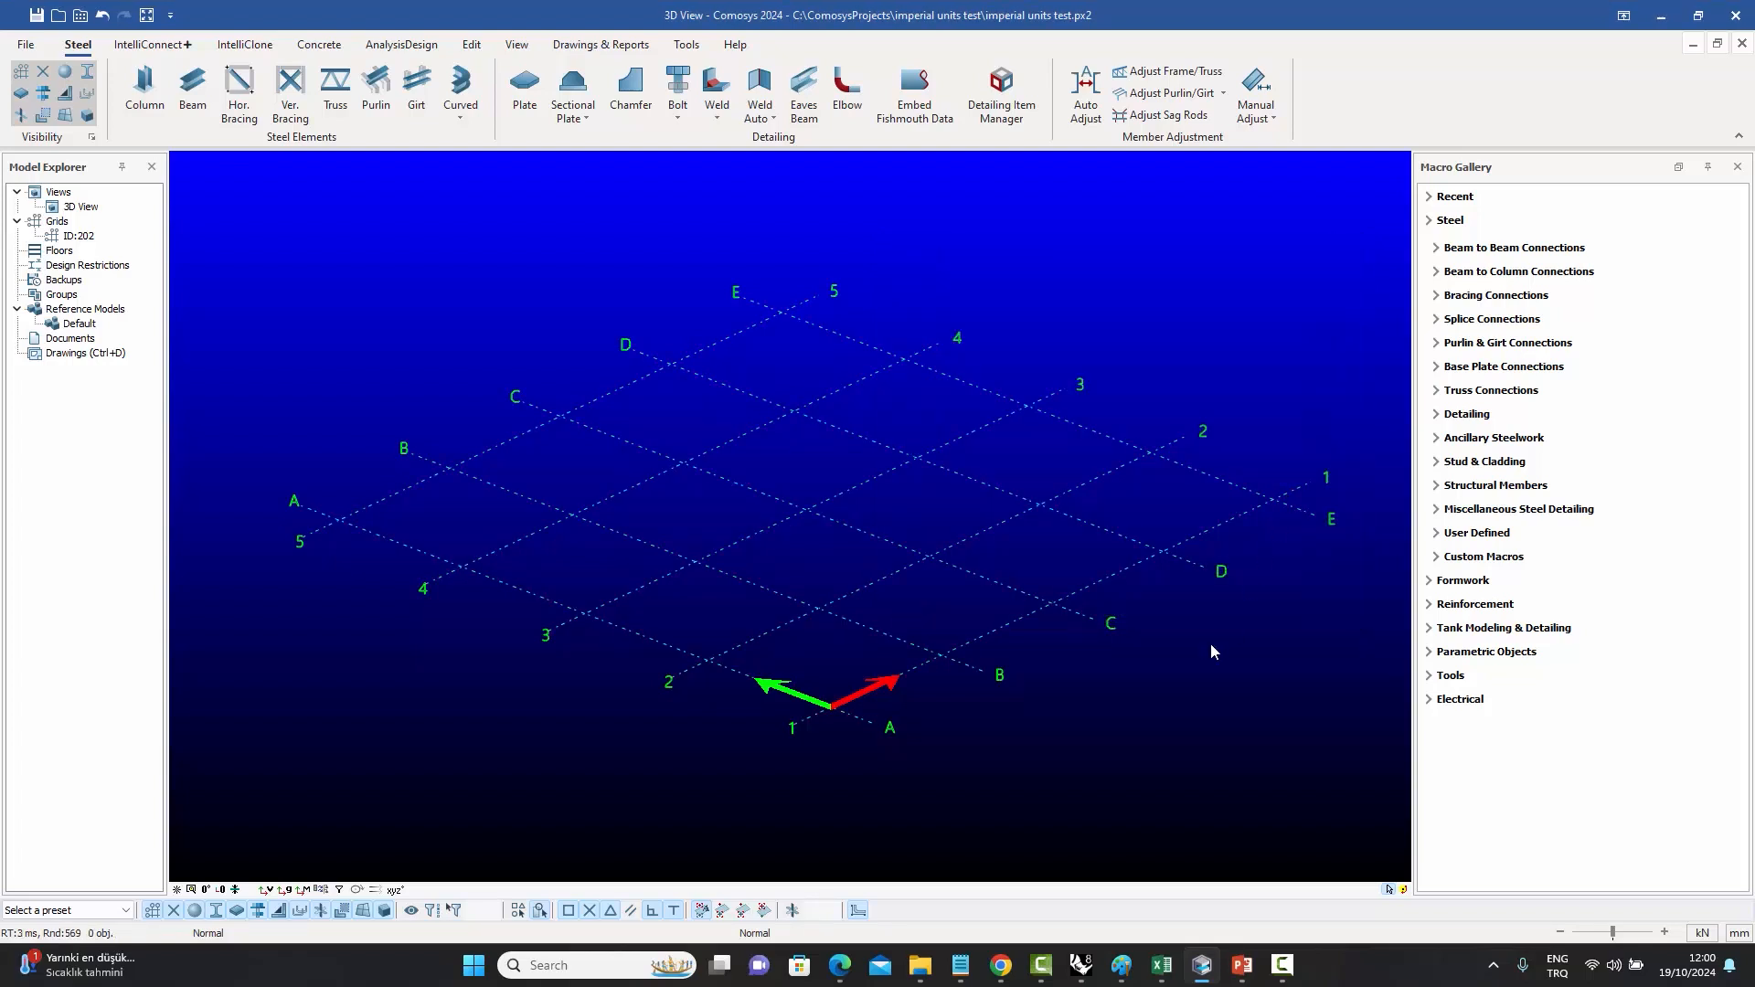
- Switch the length unit to ft-in and set the grid's X coordinates to 0 4*22'
click(1739, 933)
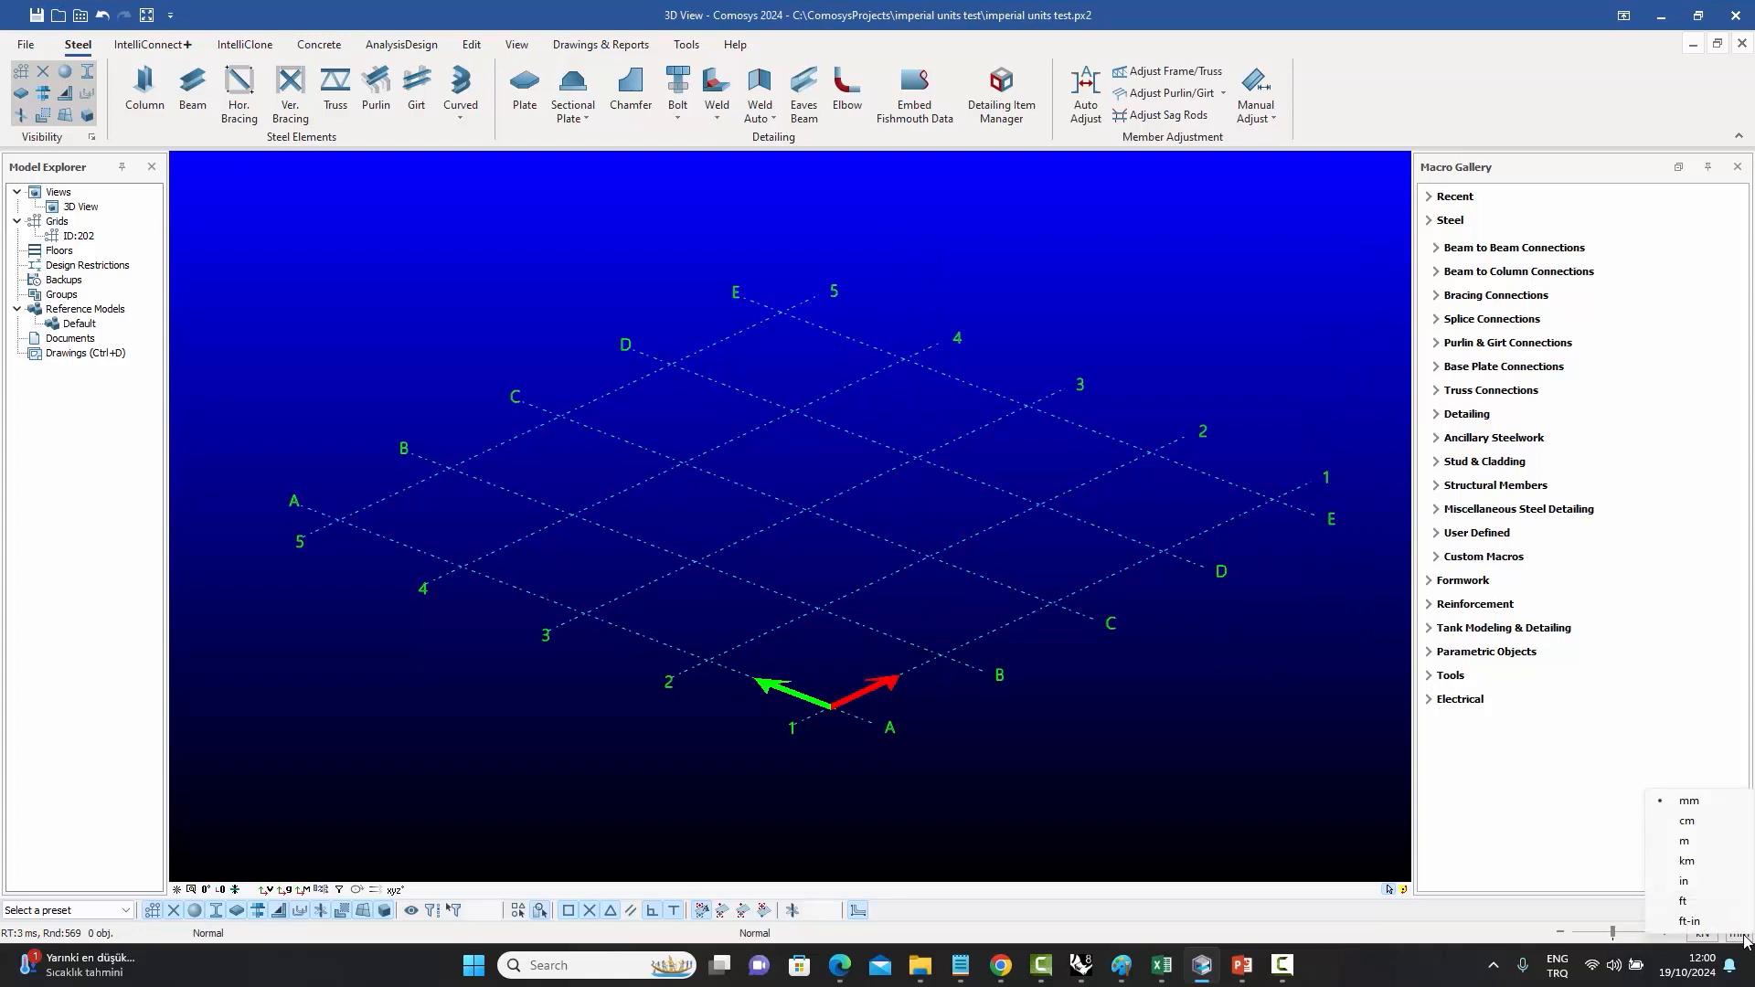
click(1690, 921)
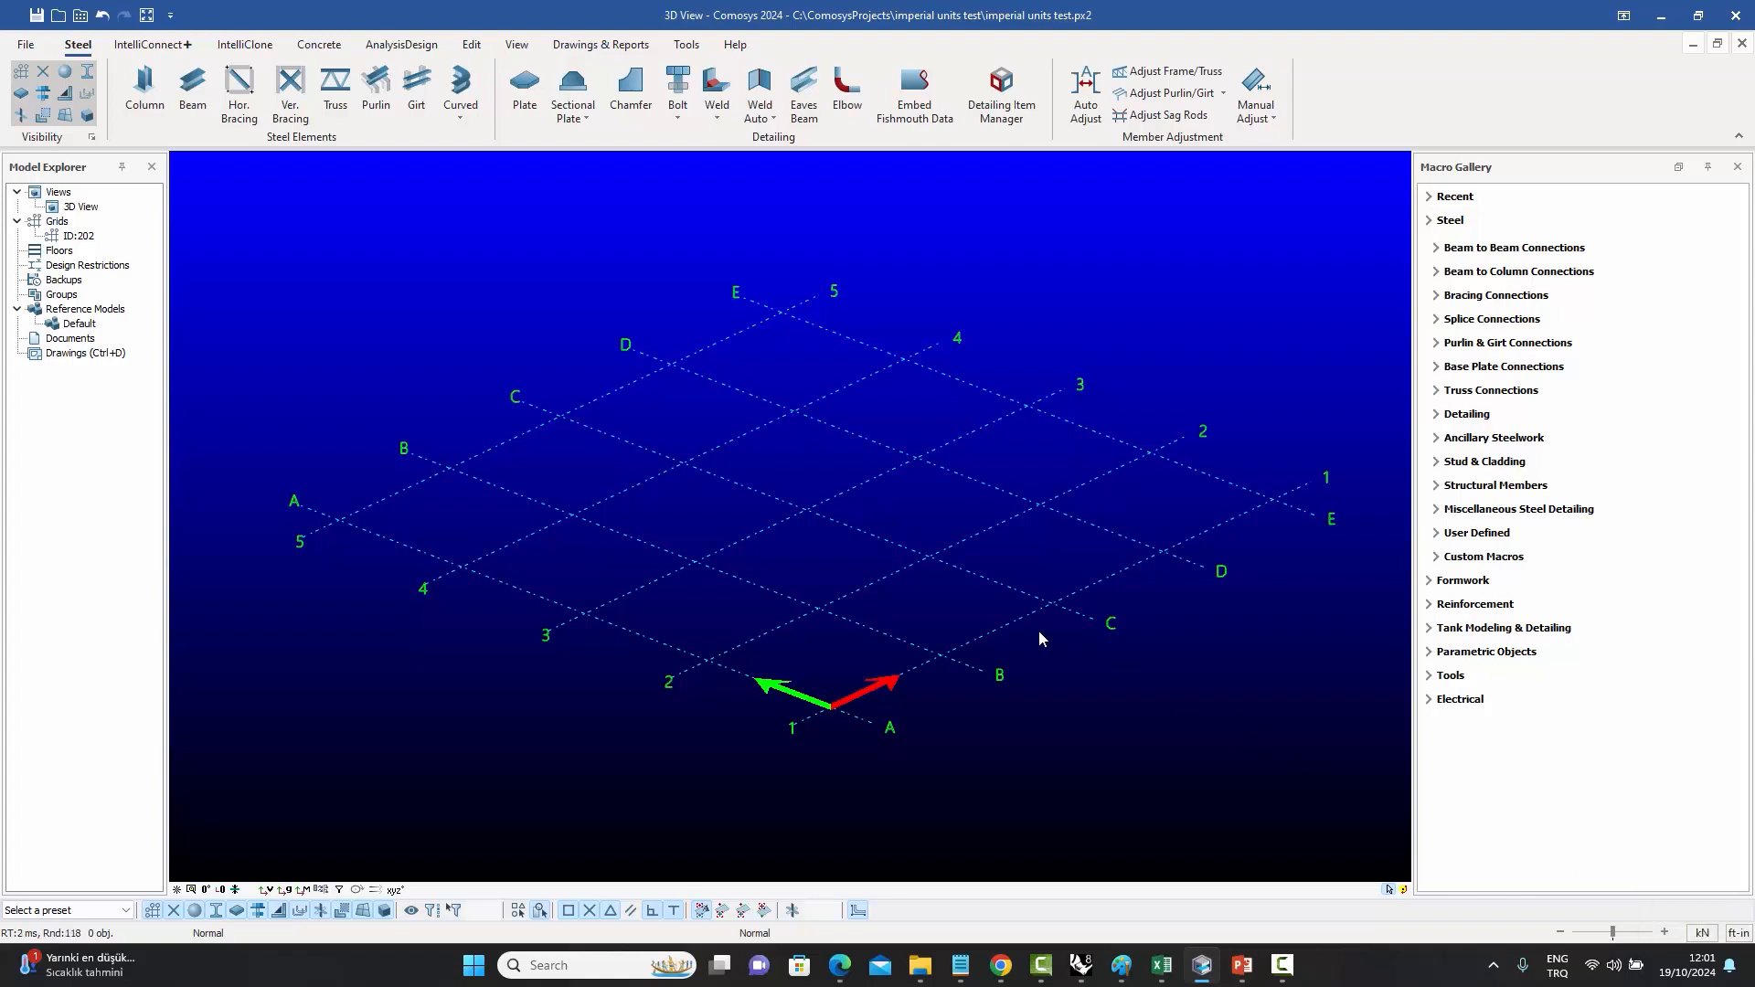
double_click(999, 628)
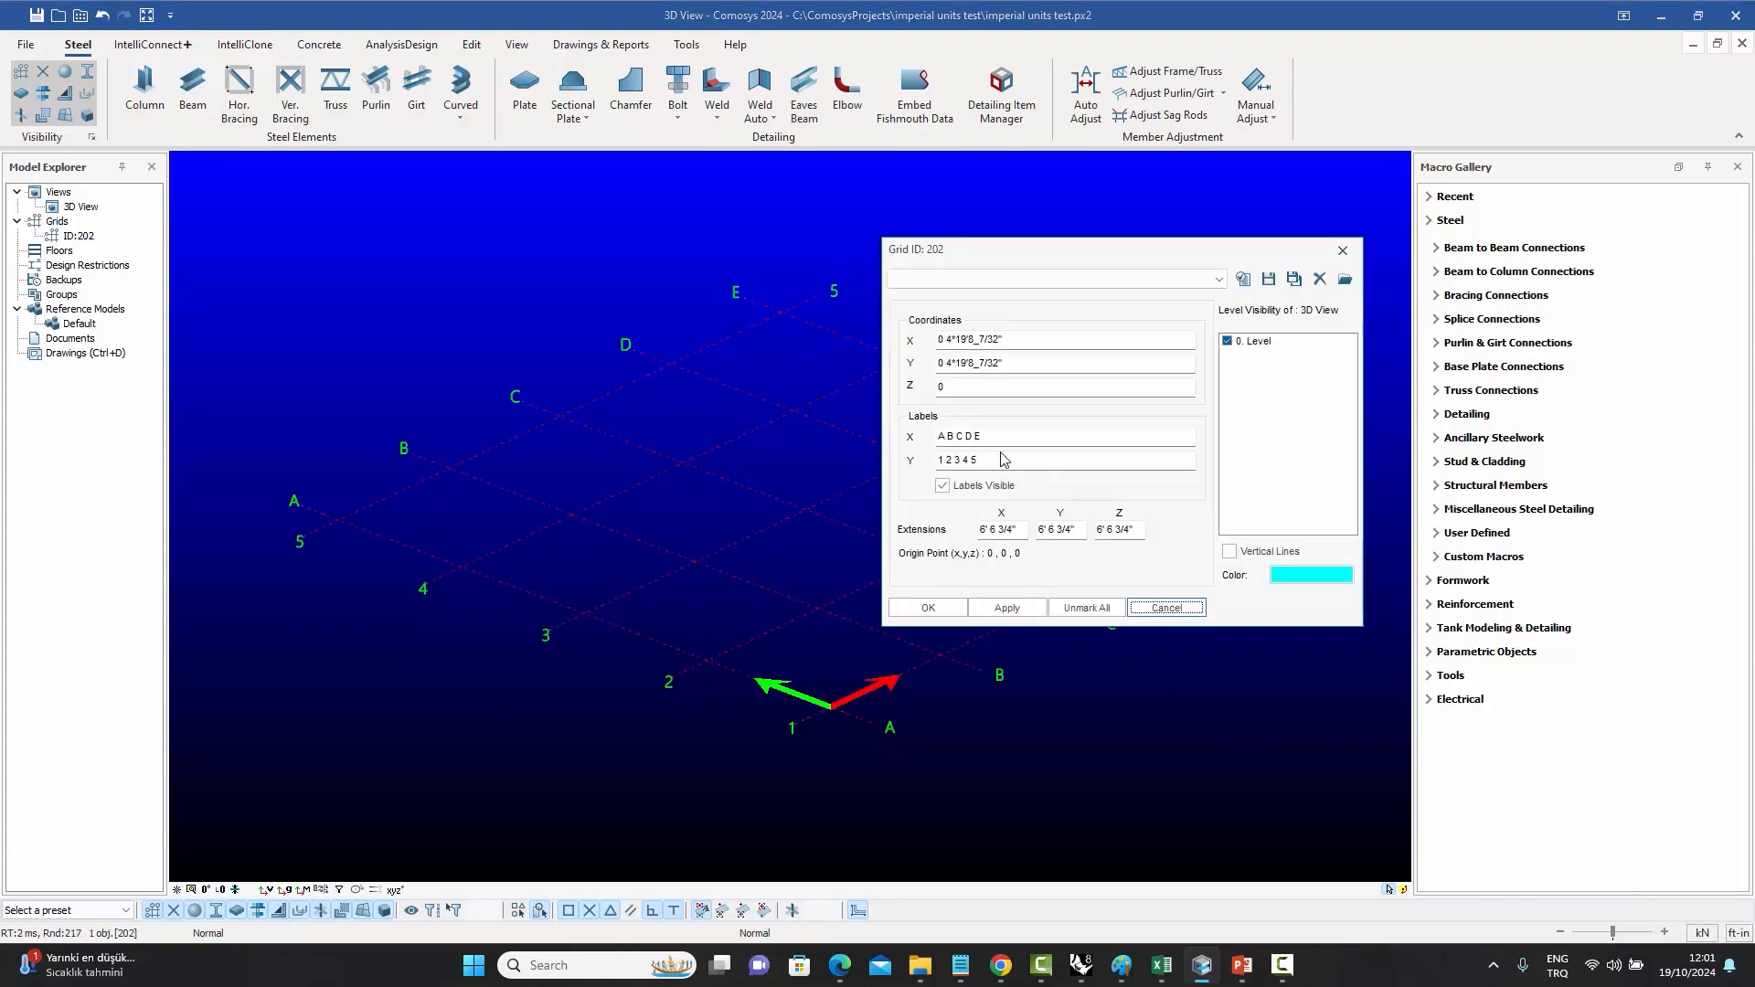
mouse_move(1018, 247)
mouse_down()
mouse_move(1017, 220)
mouse_move(999, 229)
mouse_up()
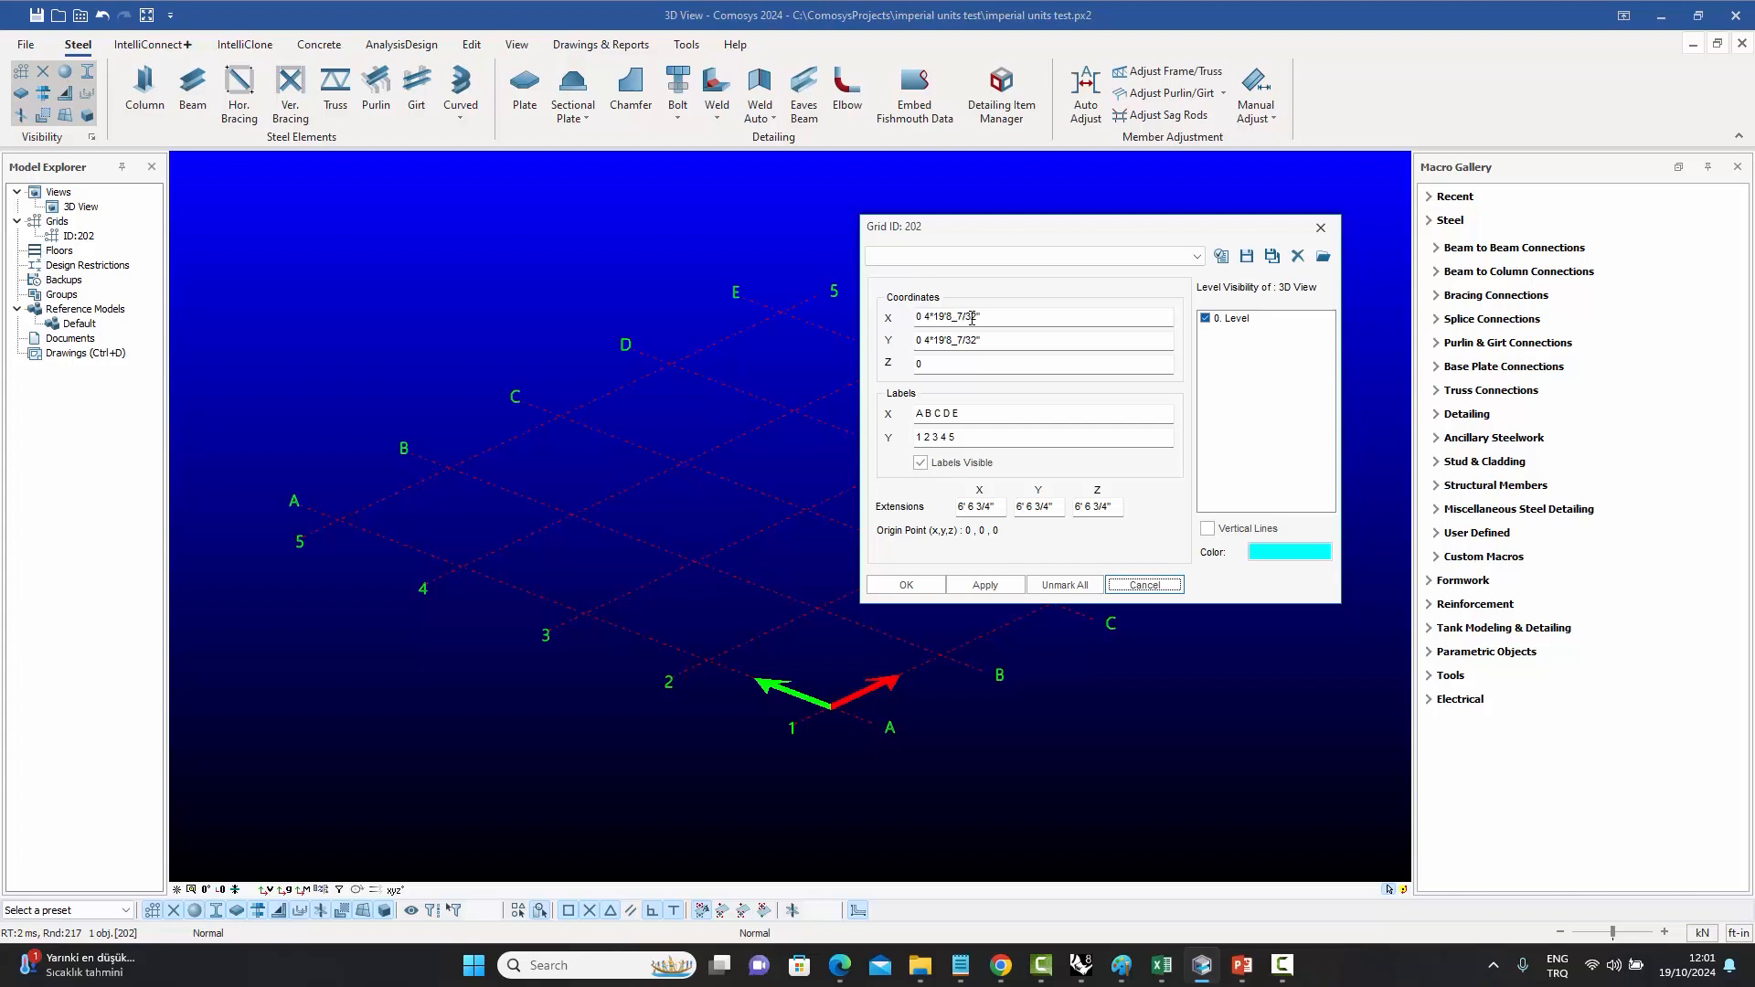
click(996, 317)
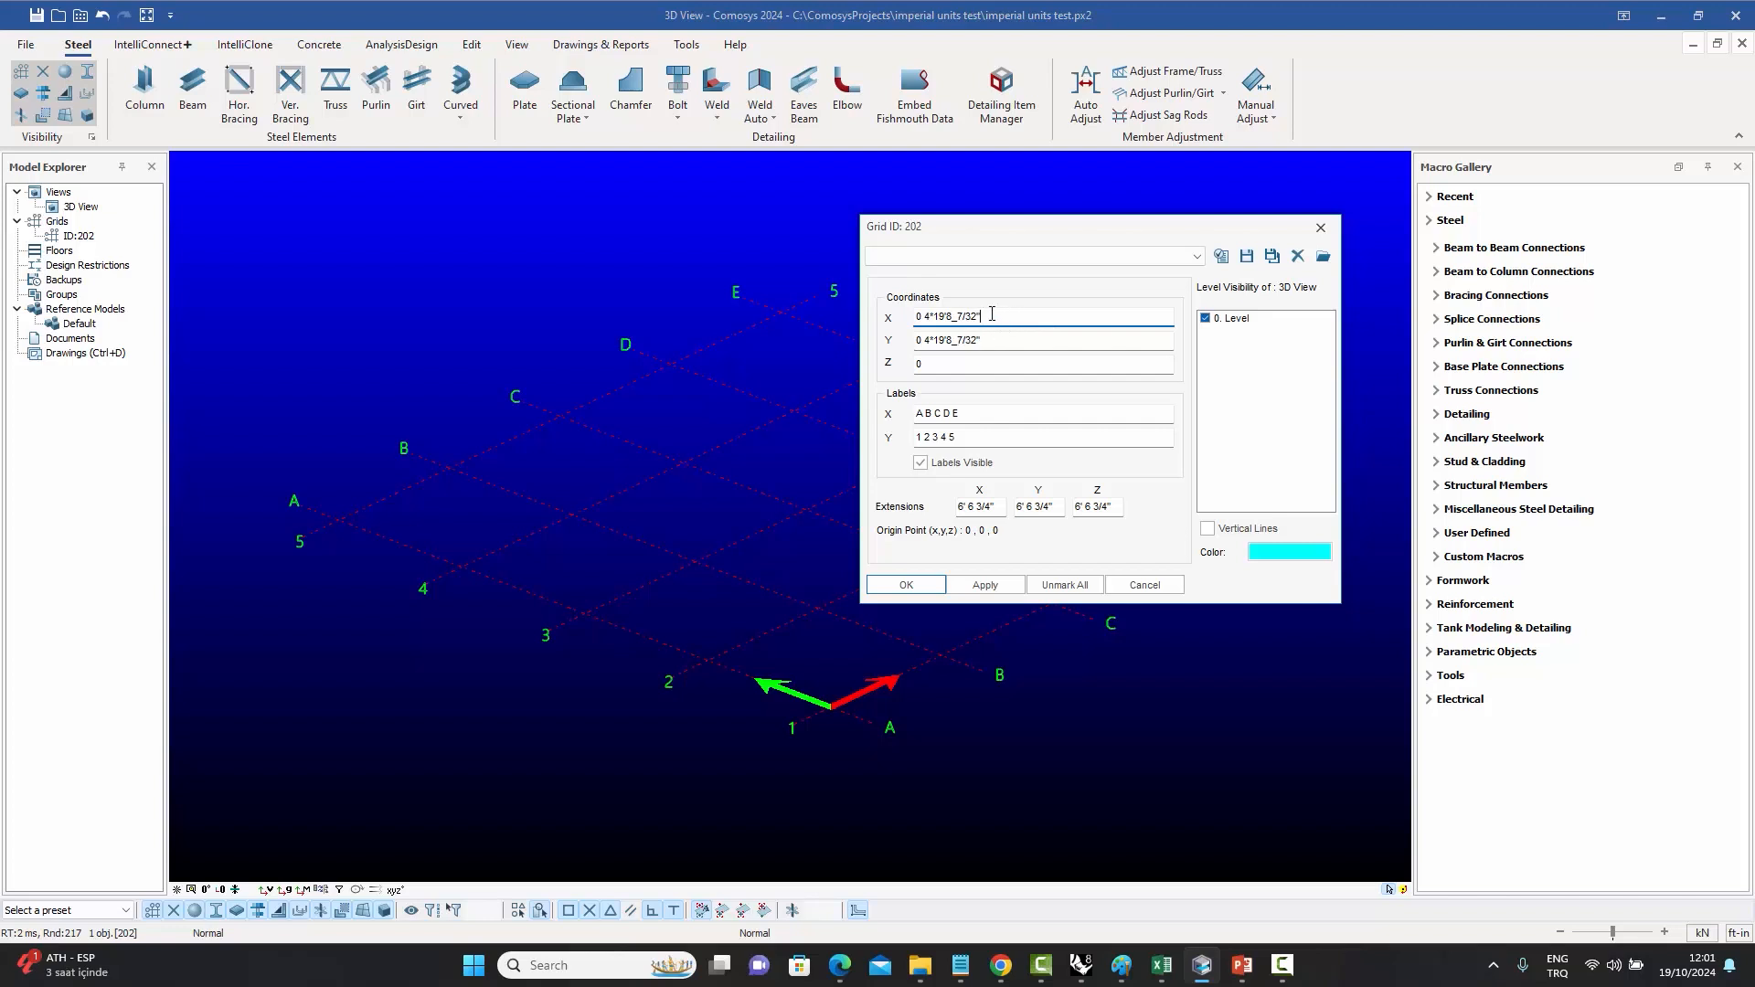
drag(933, 317, 1045, 322)
text(22)
click(934, 589)
click(1045, 698)
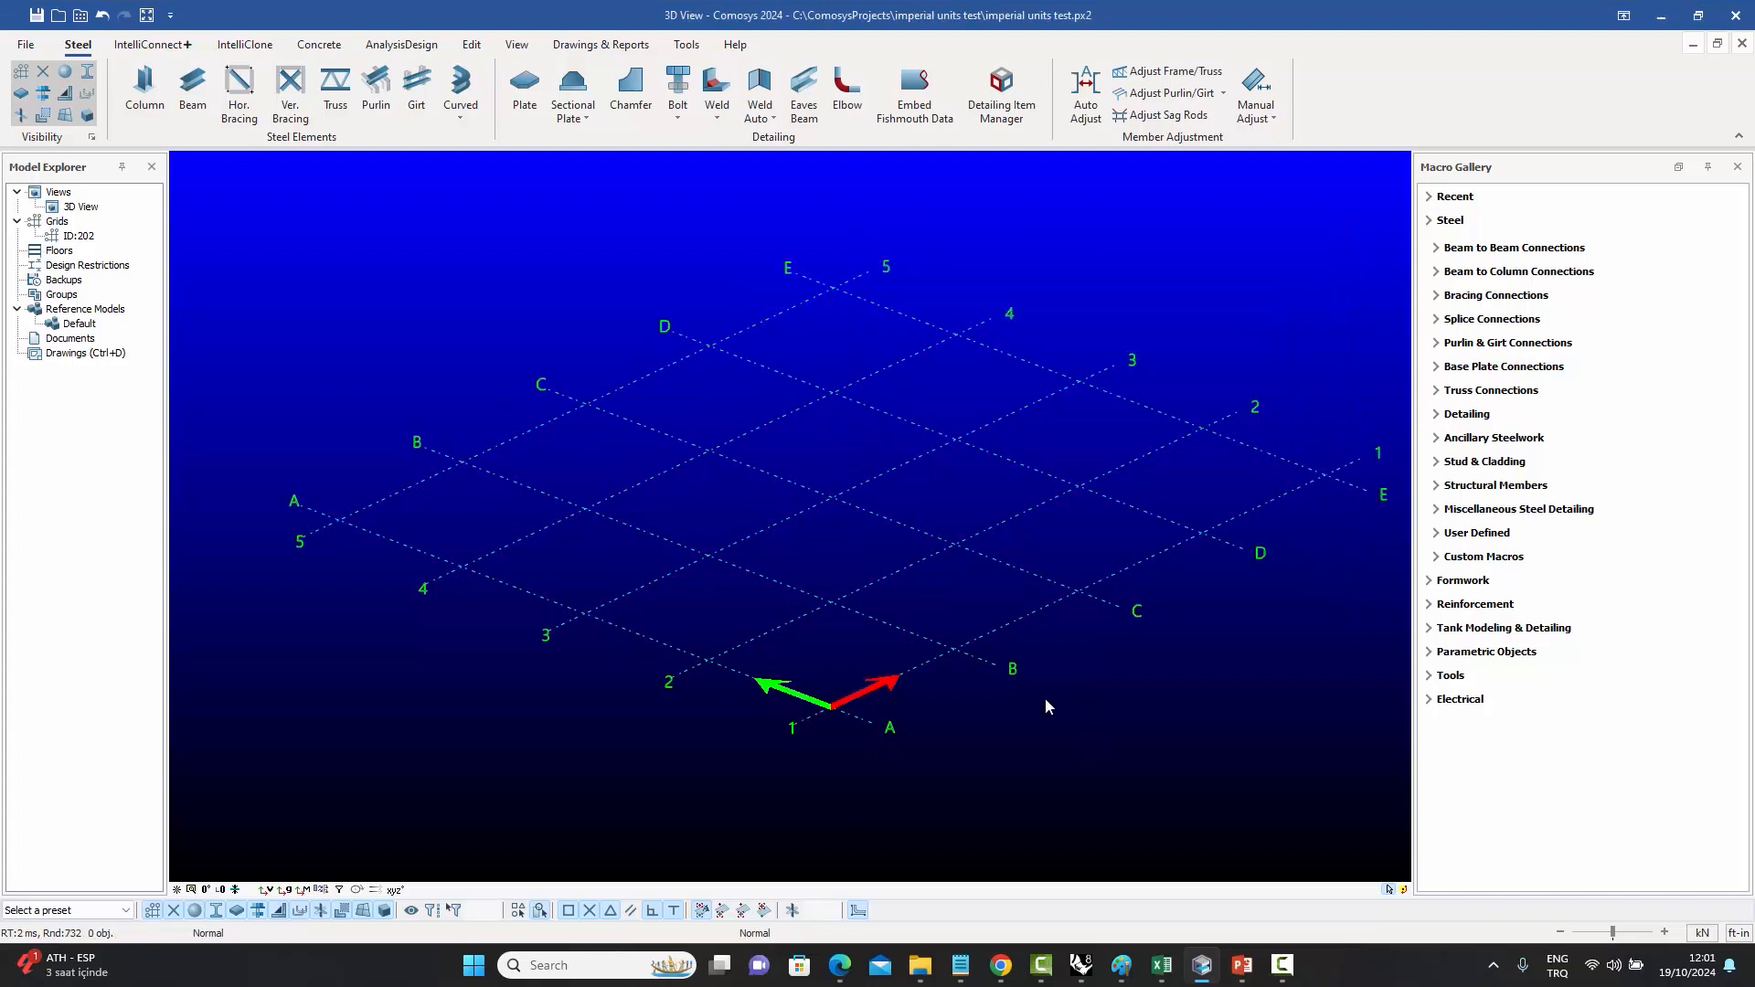
- Measure the distance between grid lines C and D along grid line 1
scroll(1045, 698, down, 1)
middle_drag(1067, 695, 994, 706)
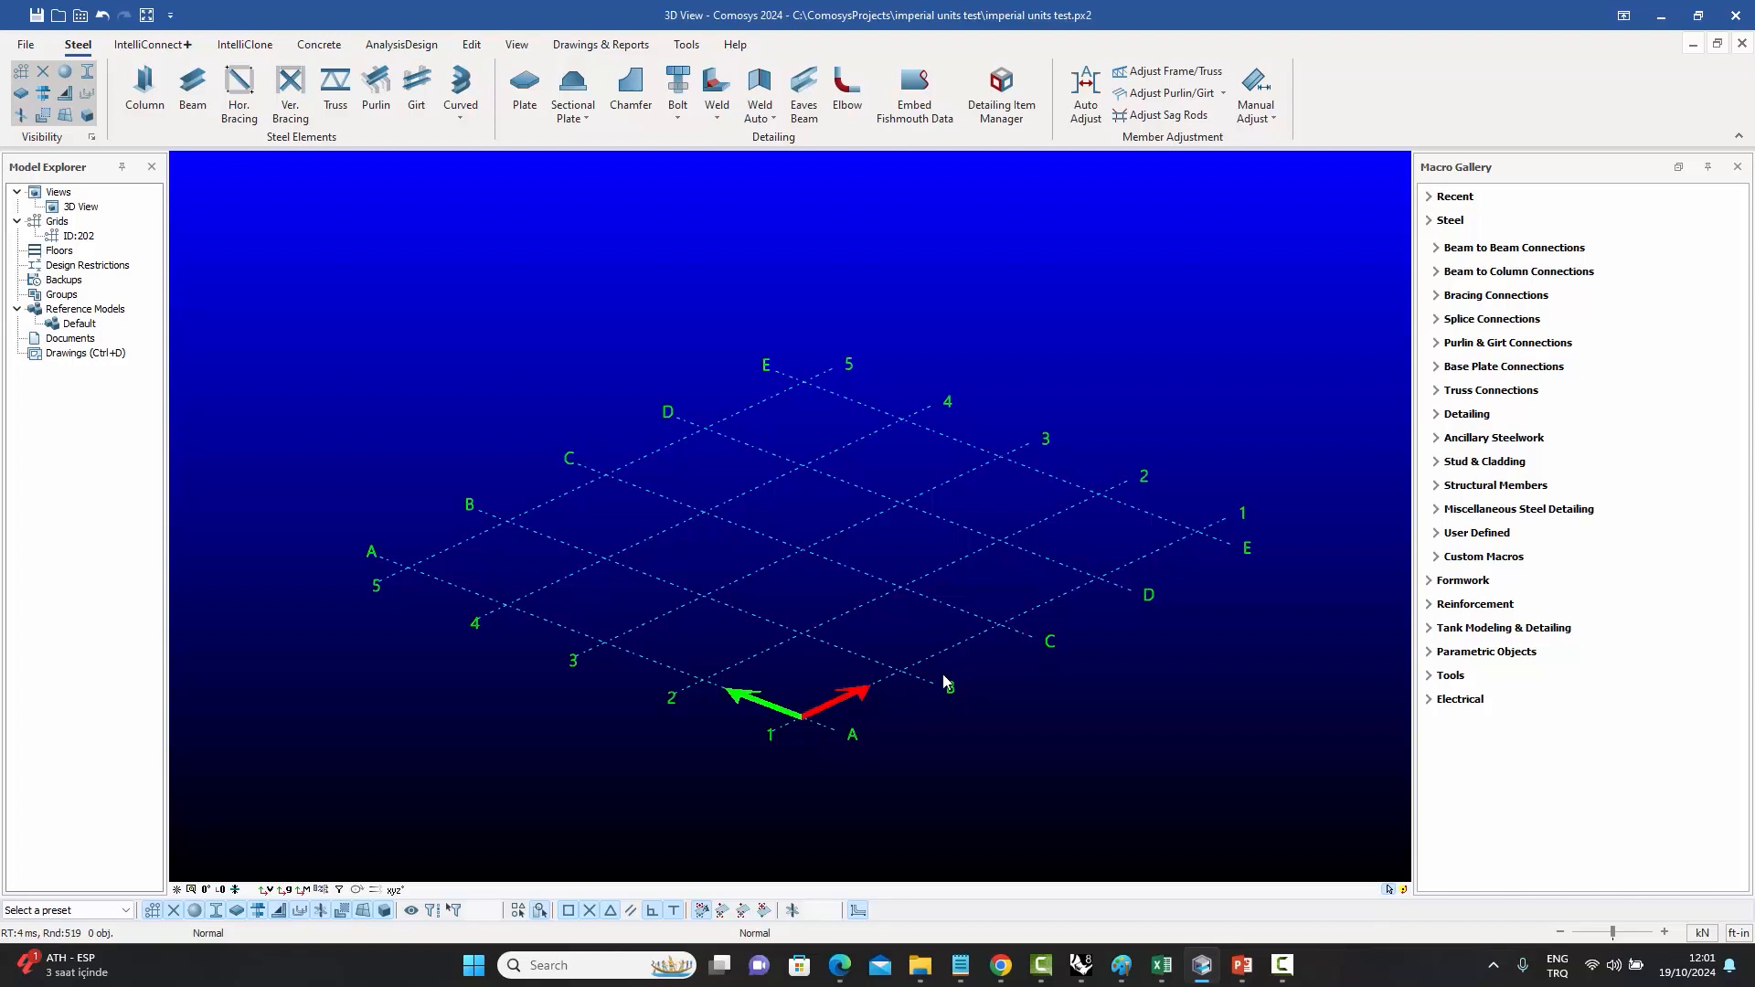
right_click(978, 574)
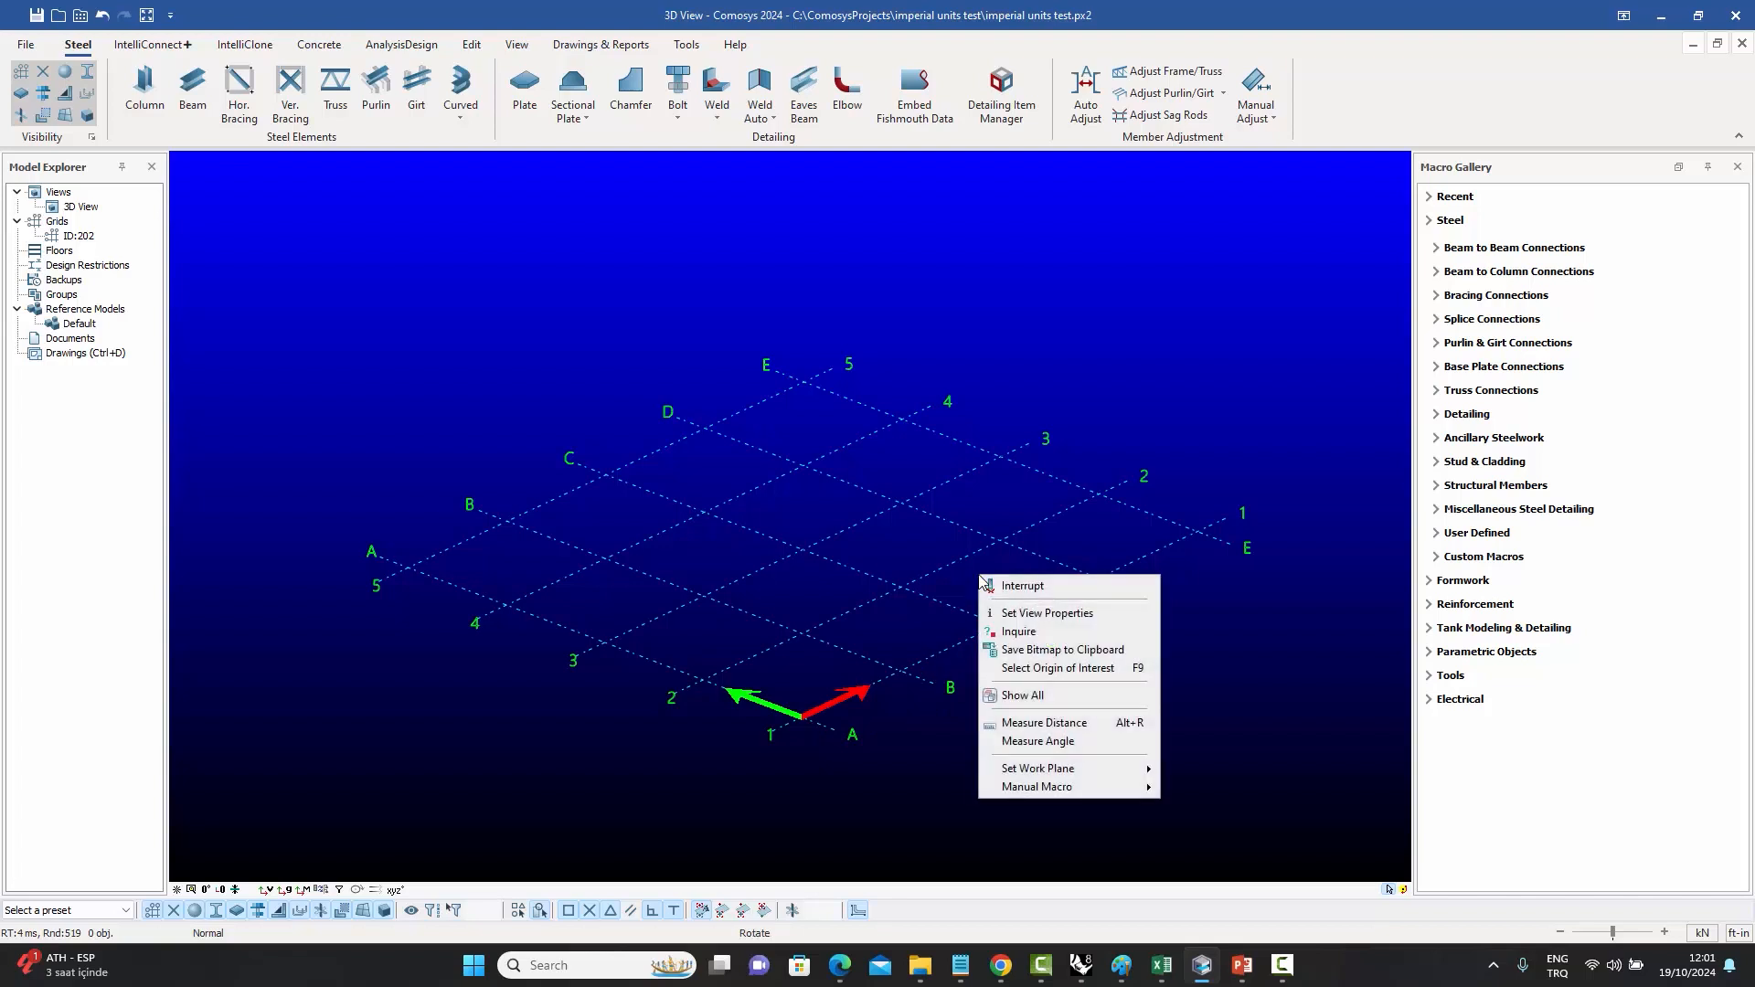
click(1056, 722)
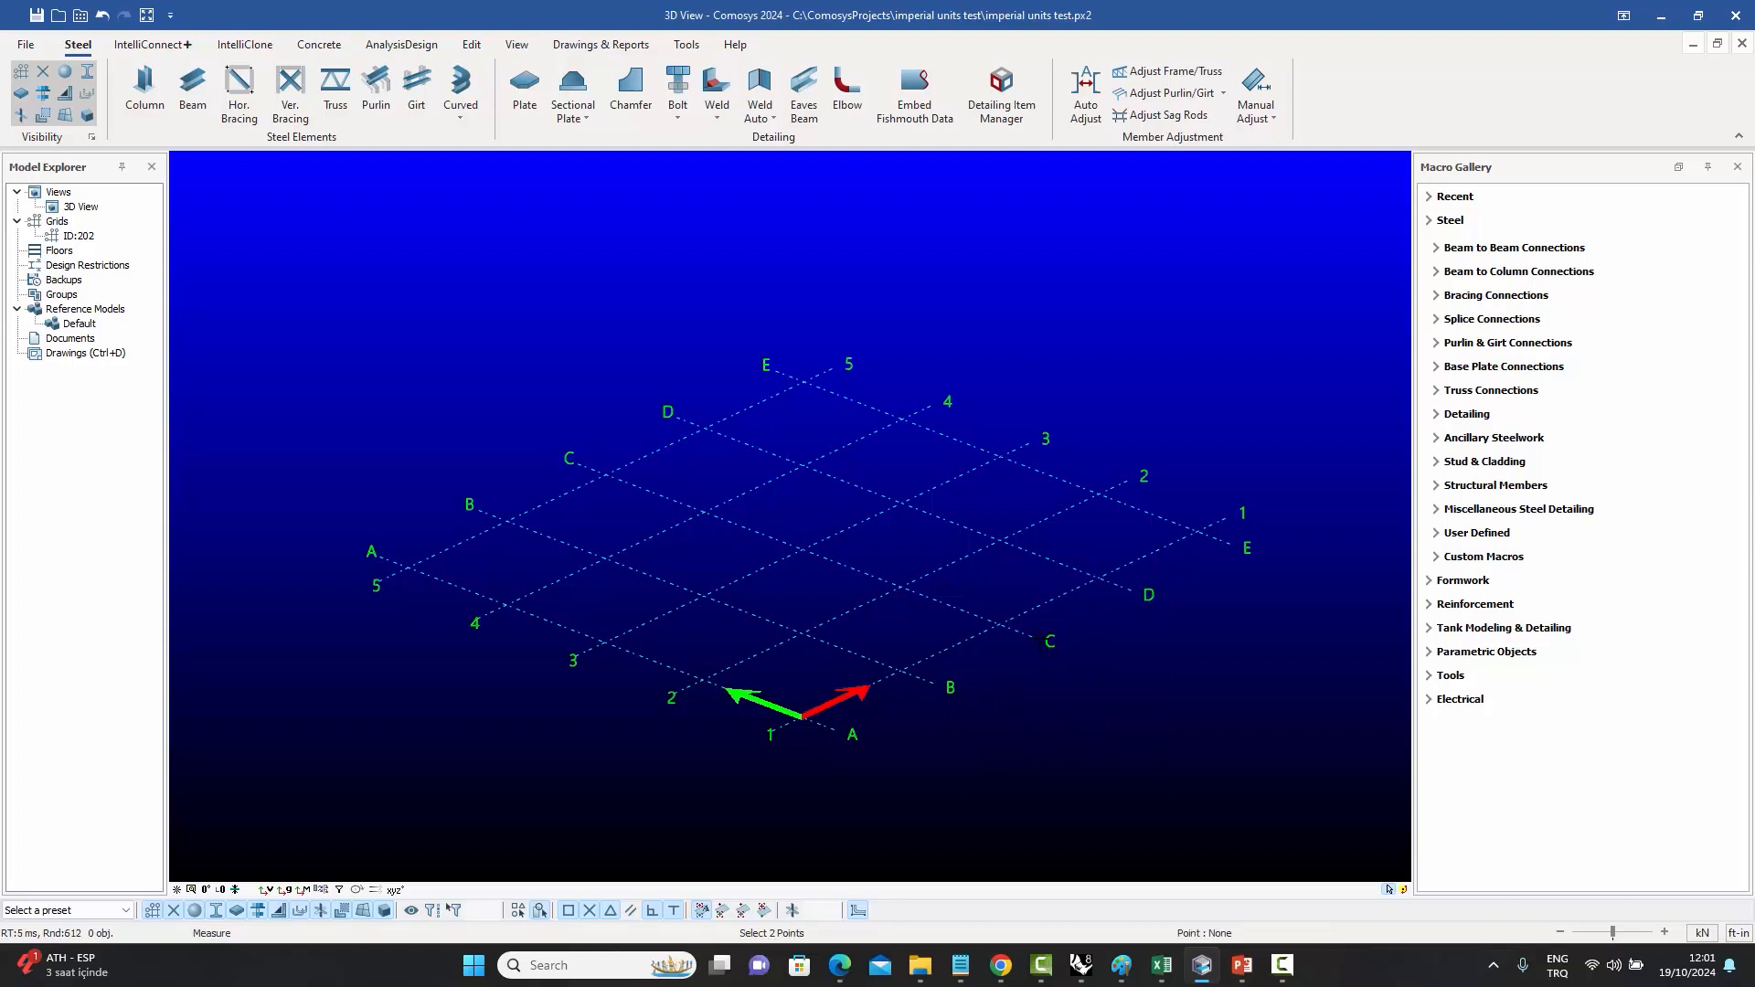
scroll(1016, 624, up, 2)
click(976, 621)
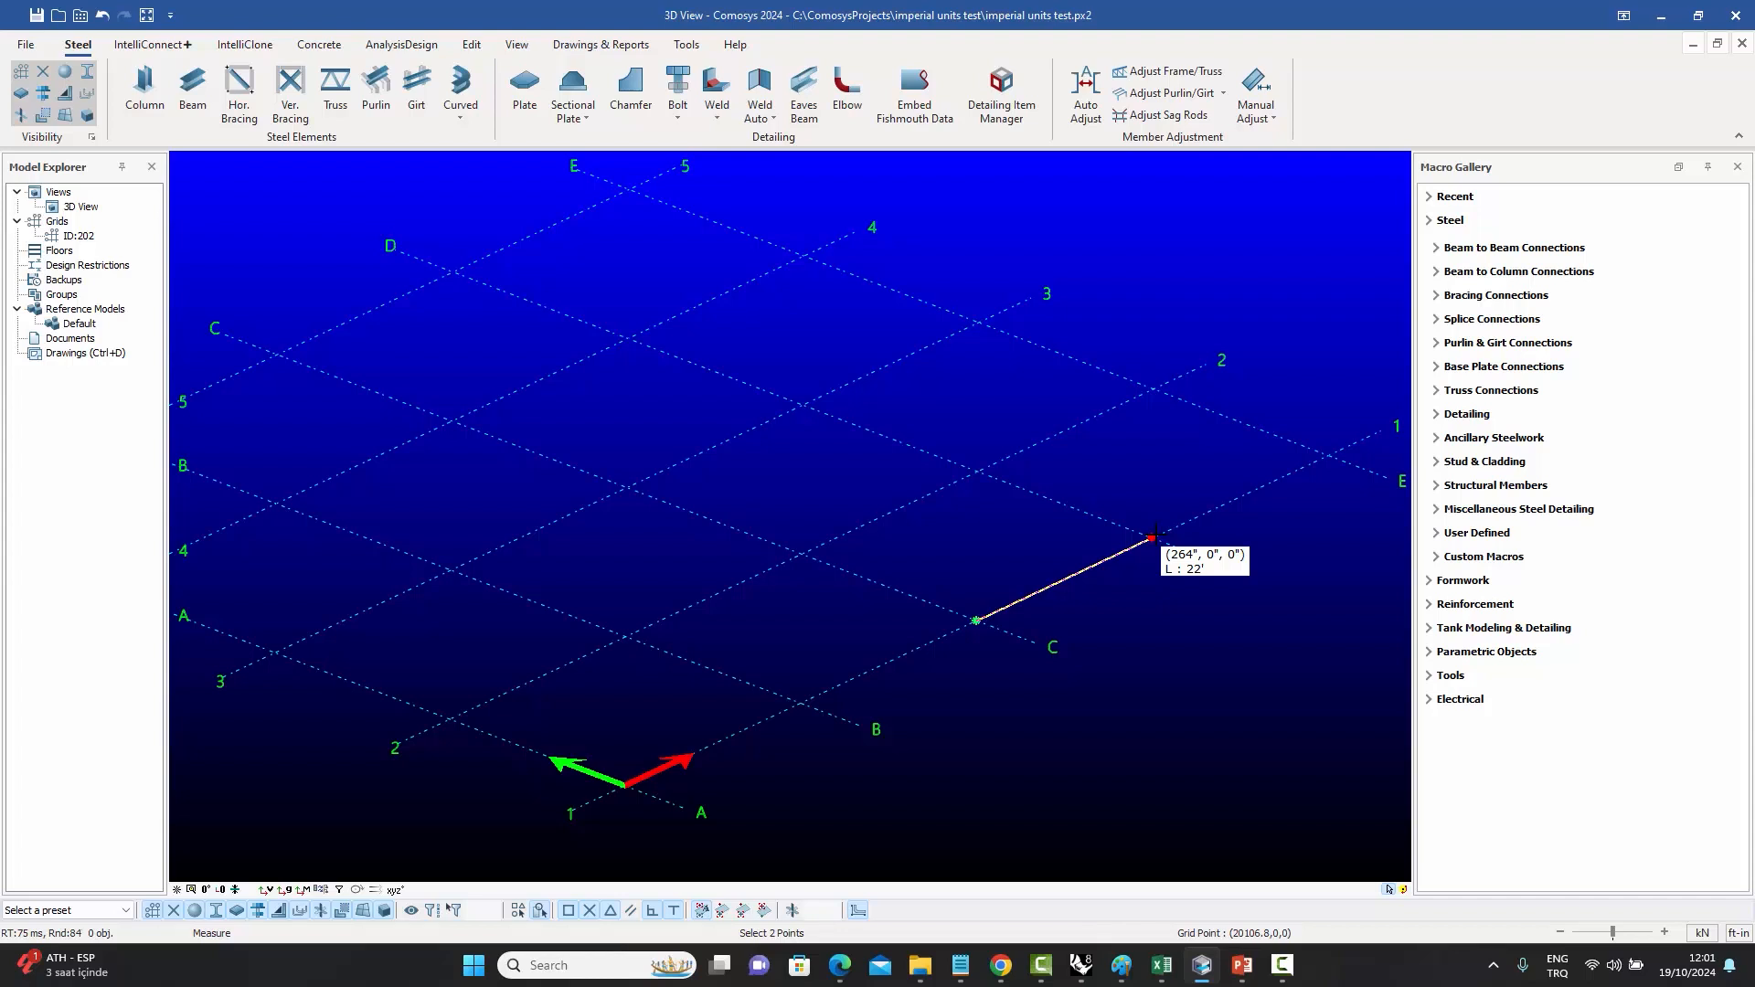
right_click(985, 526)
click(1015, 530)
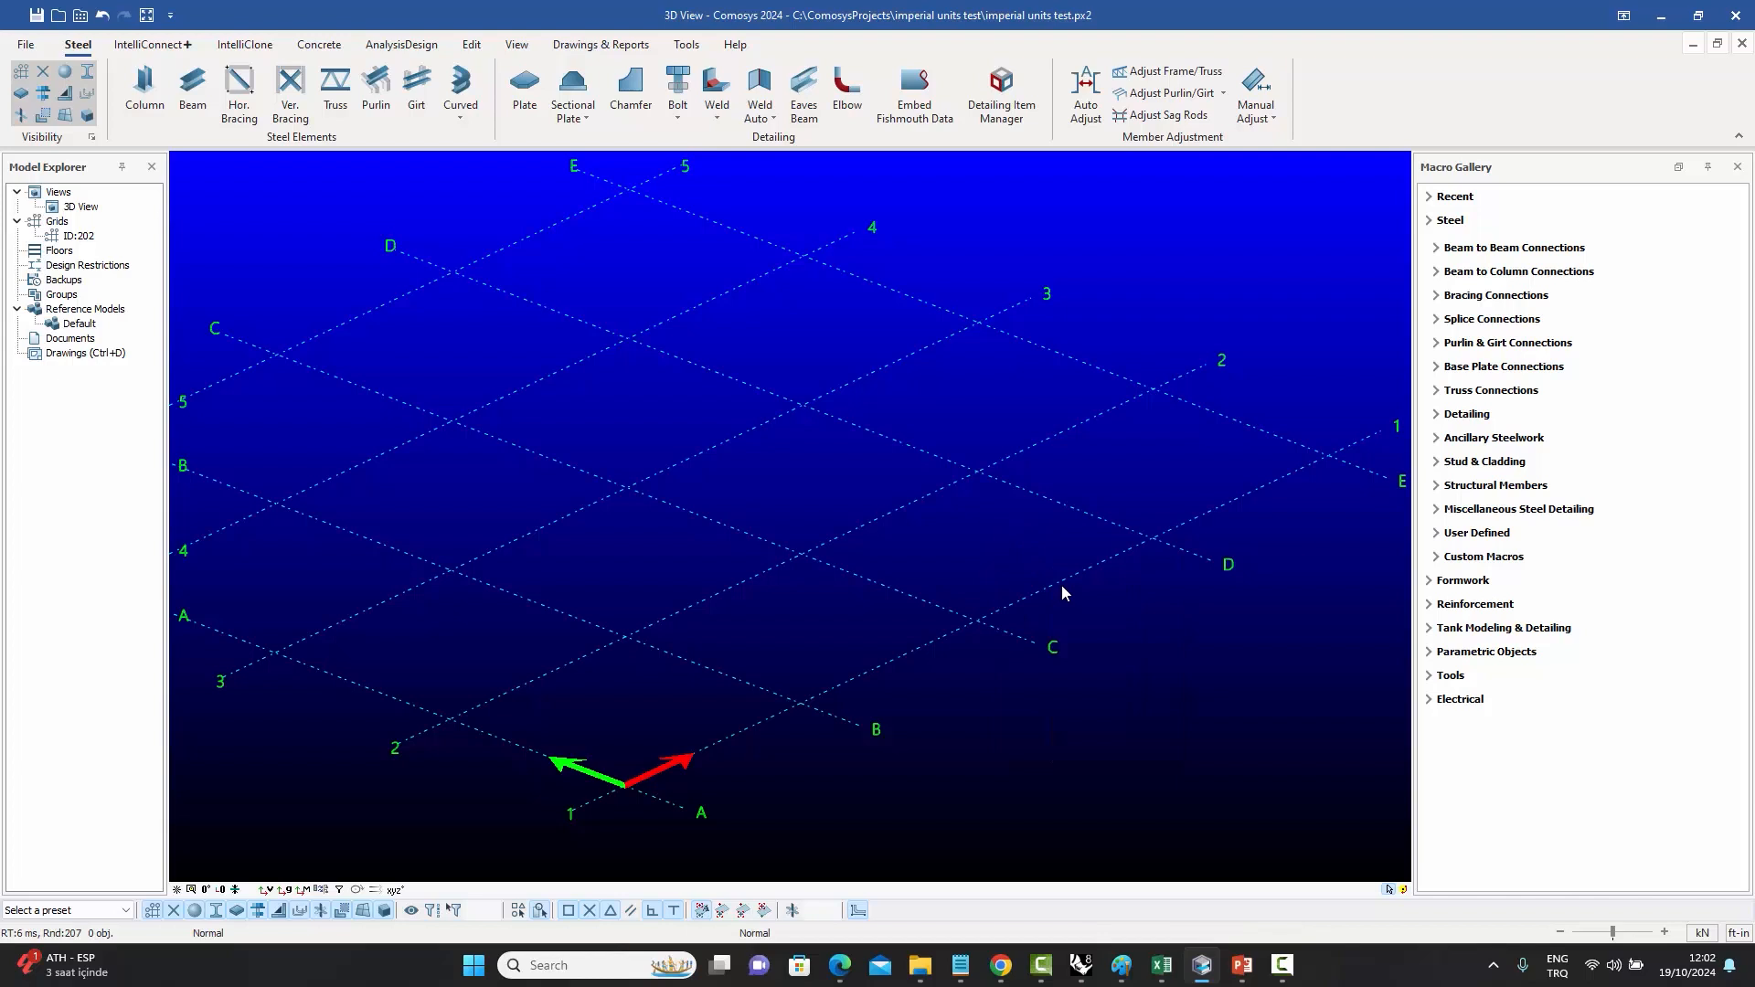
- Set the grid's Y coordinates to 0 4*16'
scroll(1064, 605, down, 3)
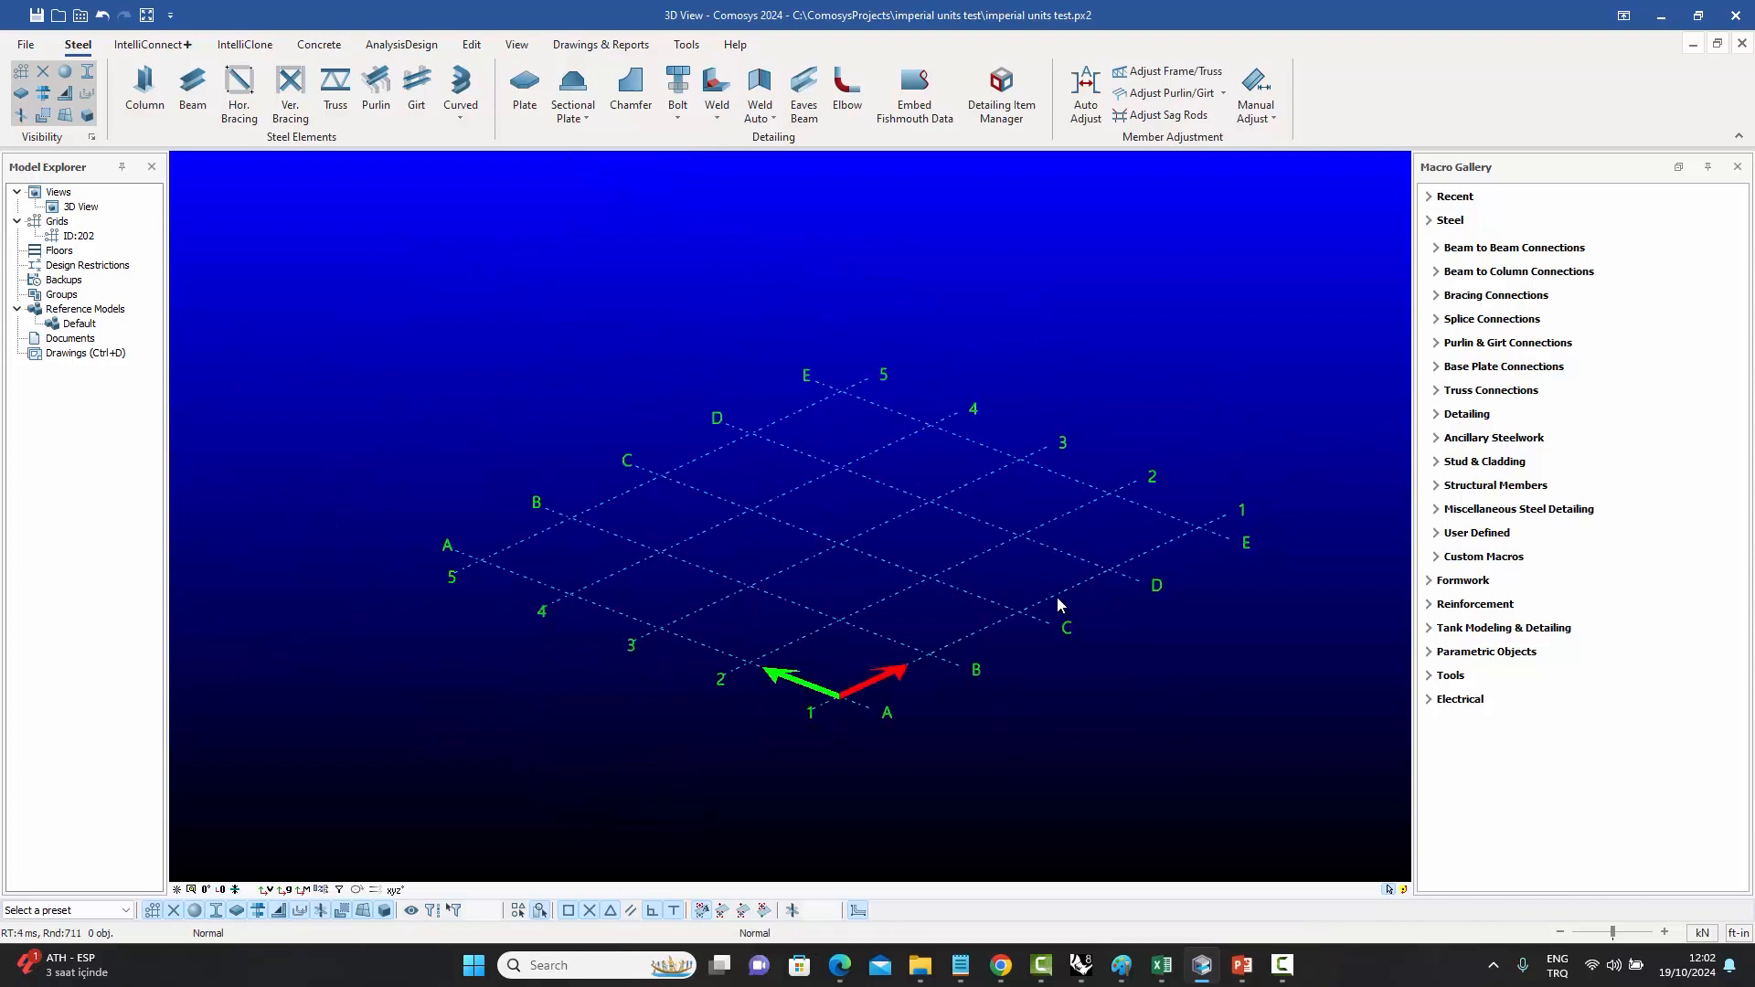
double_click(1056, 598)
drag(936, 339, 1152, 343)
text(16)
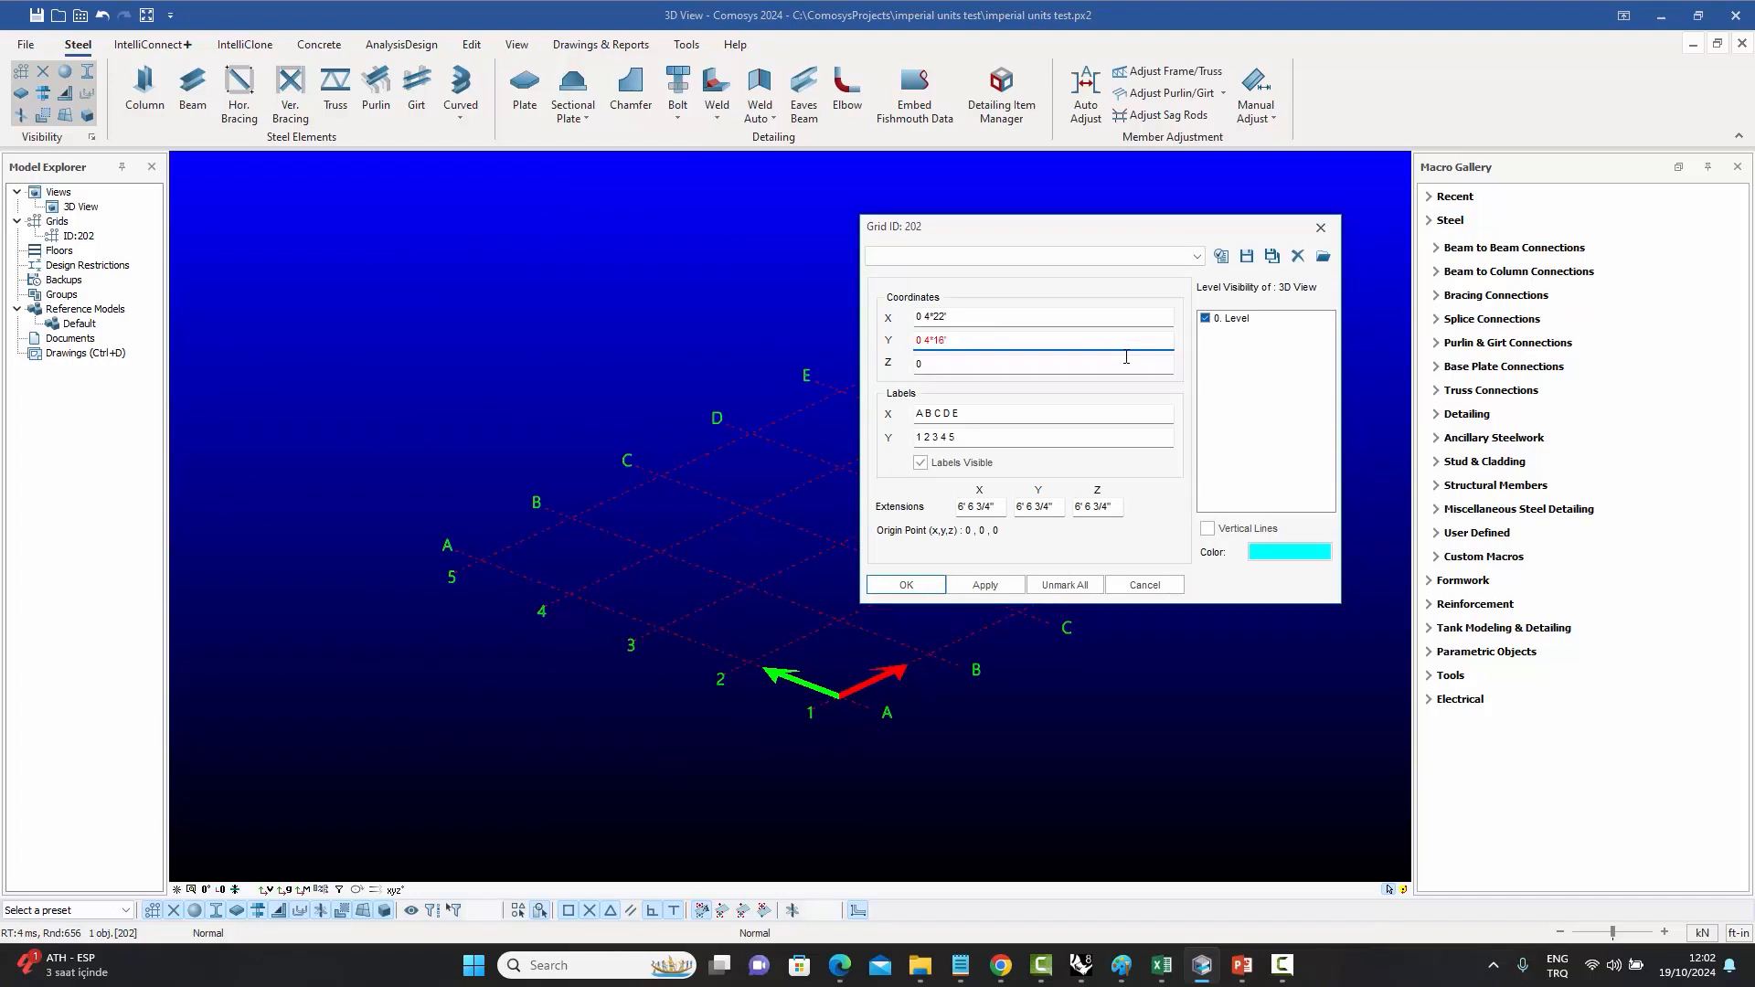
click(905, 585)
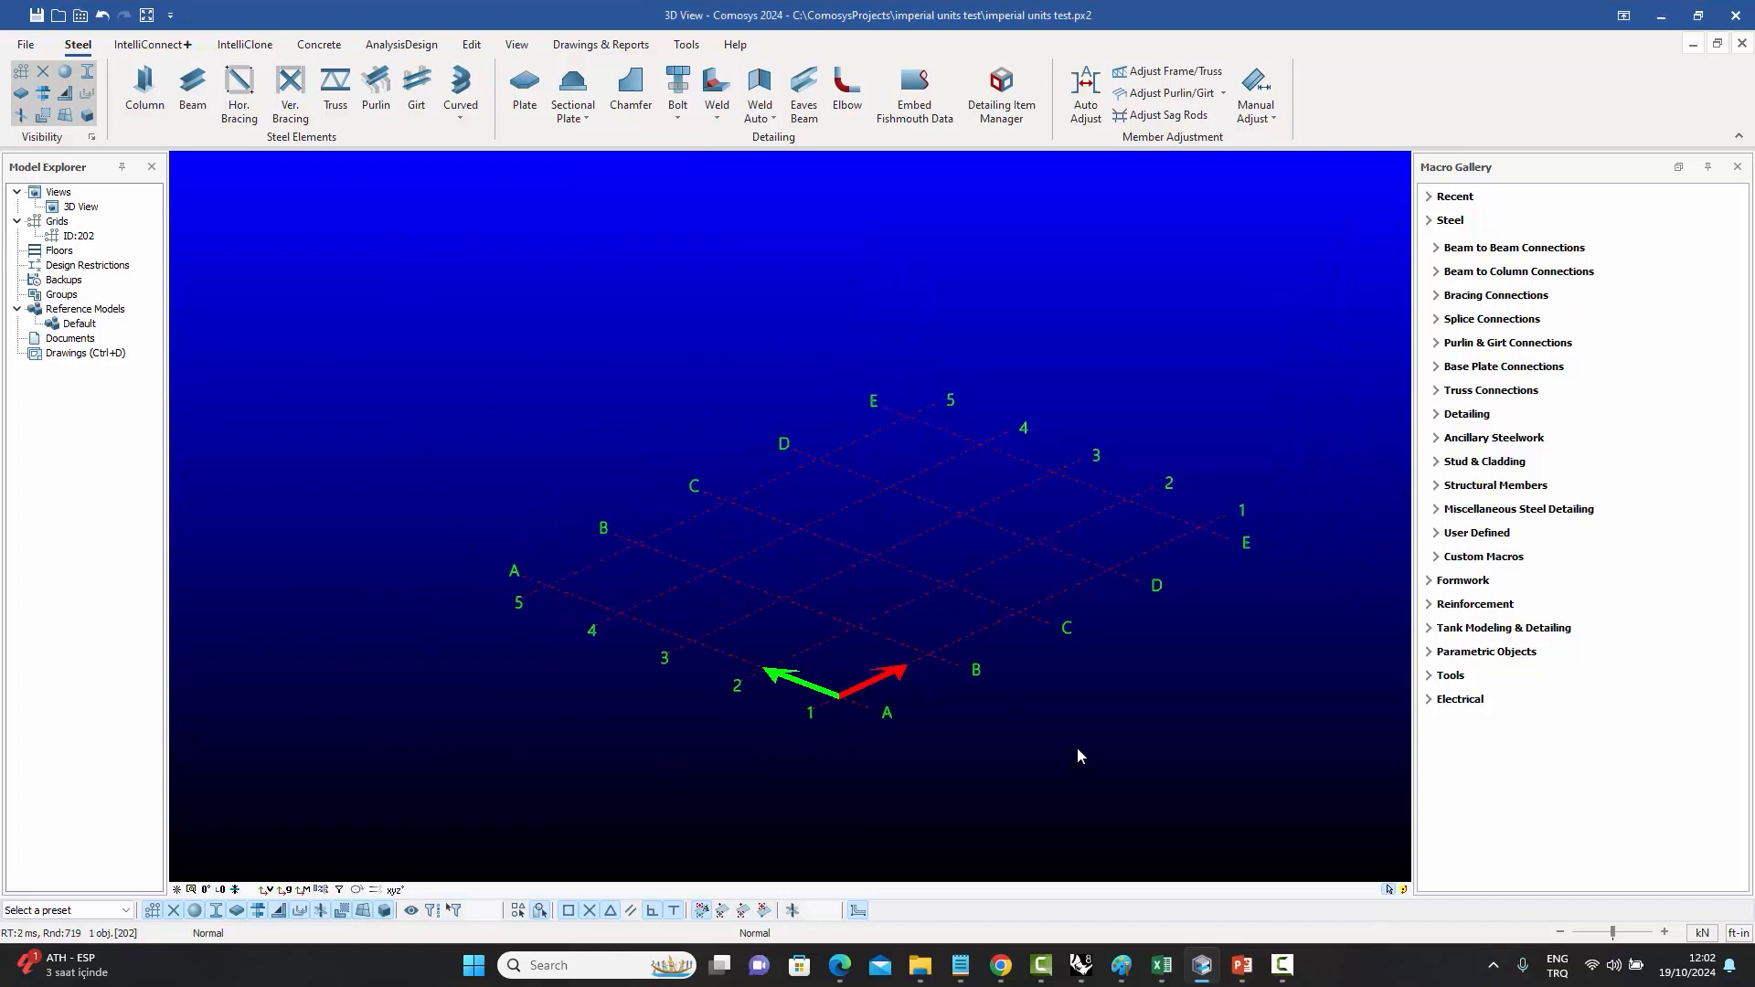
- Set the grid's X coordinates to 0 4*22'6"
double_click(974, 632)
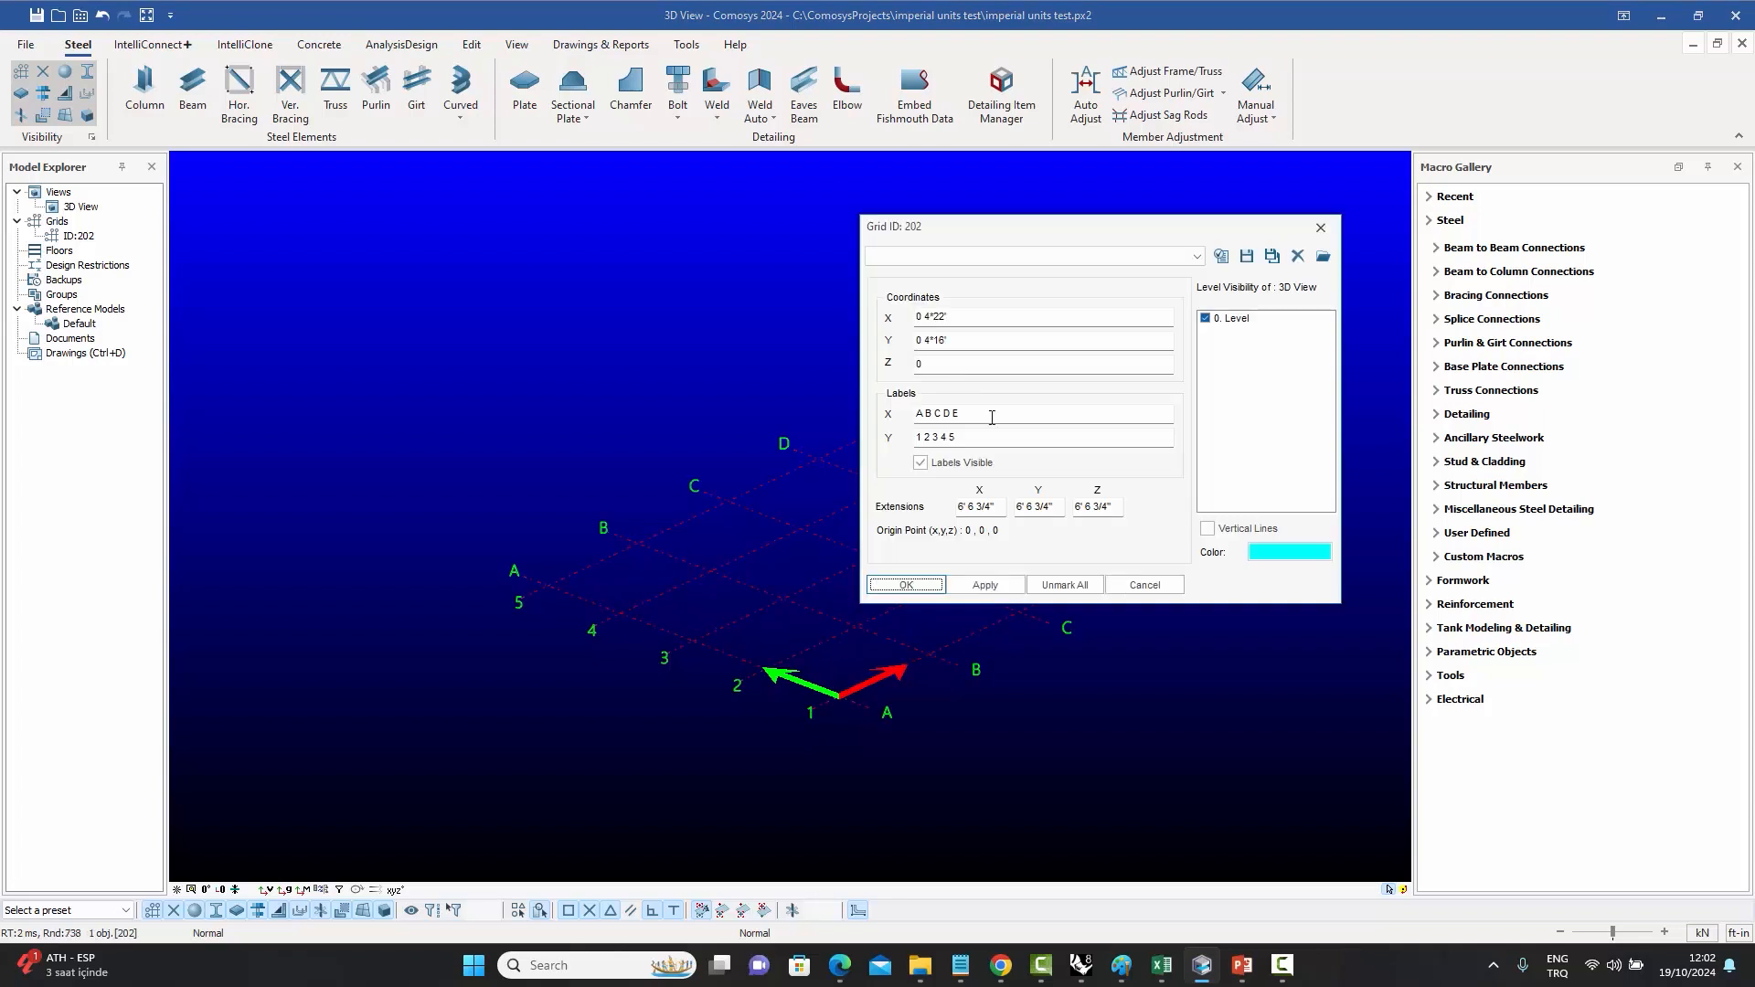
drag(980, 223, 1115, 263)
click(1113, 346)
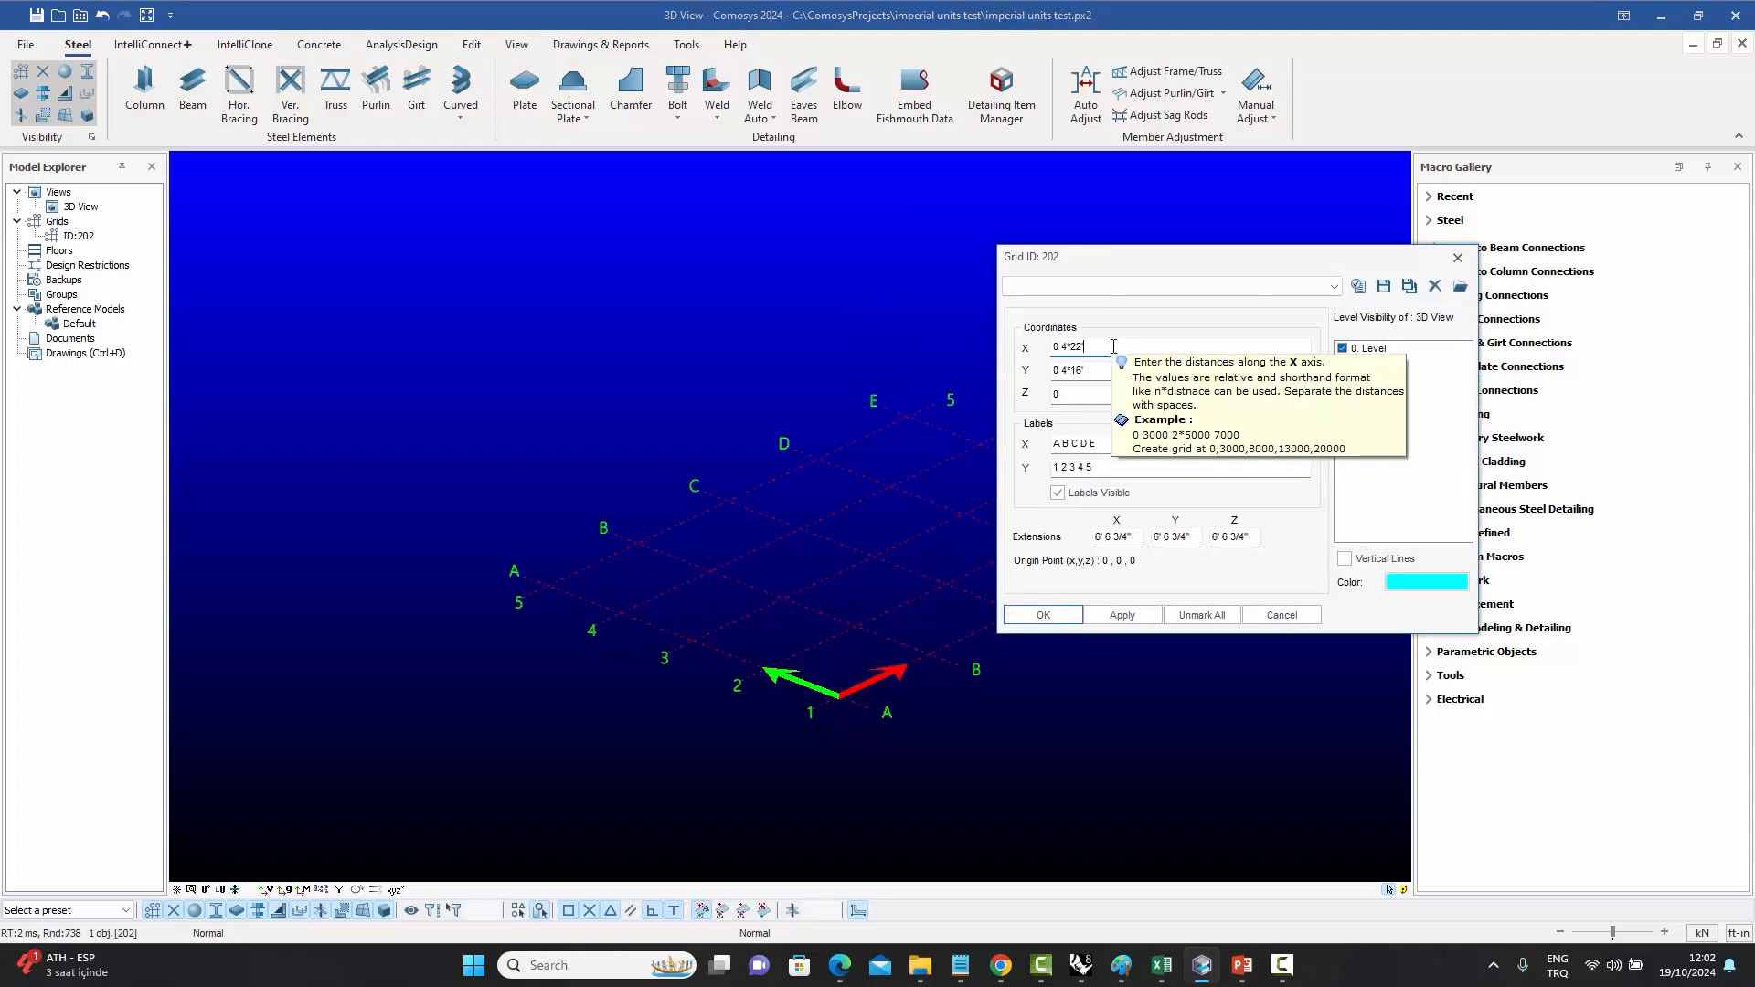
text('6)
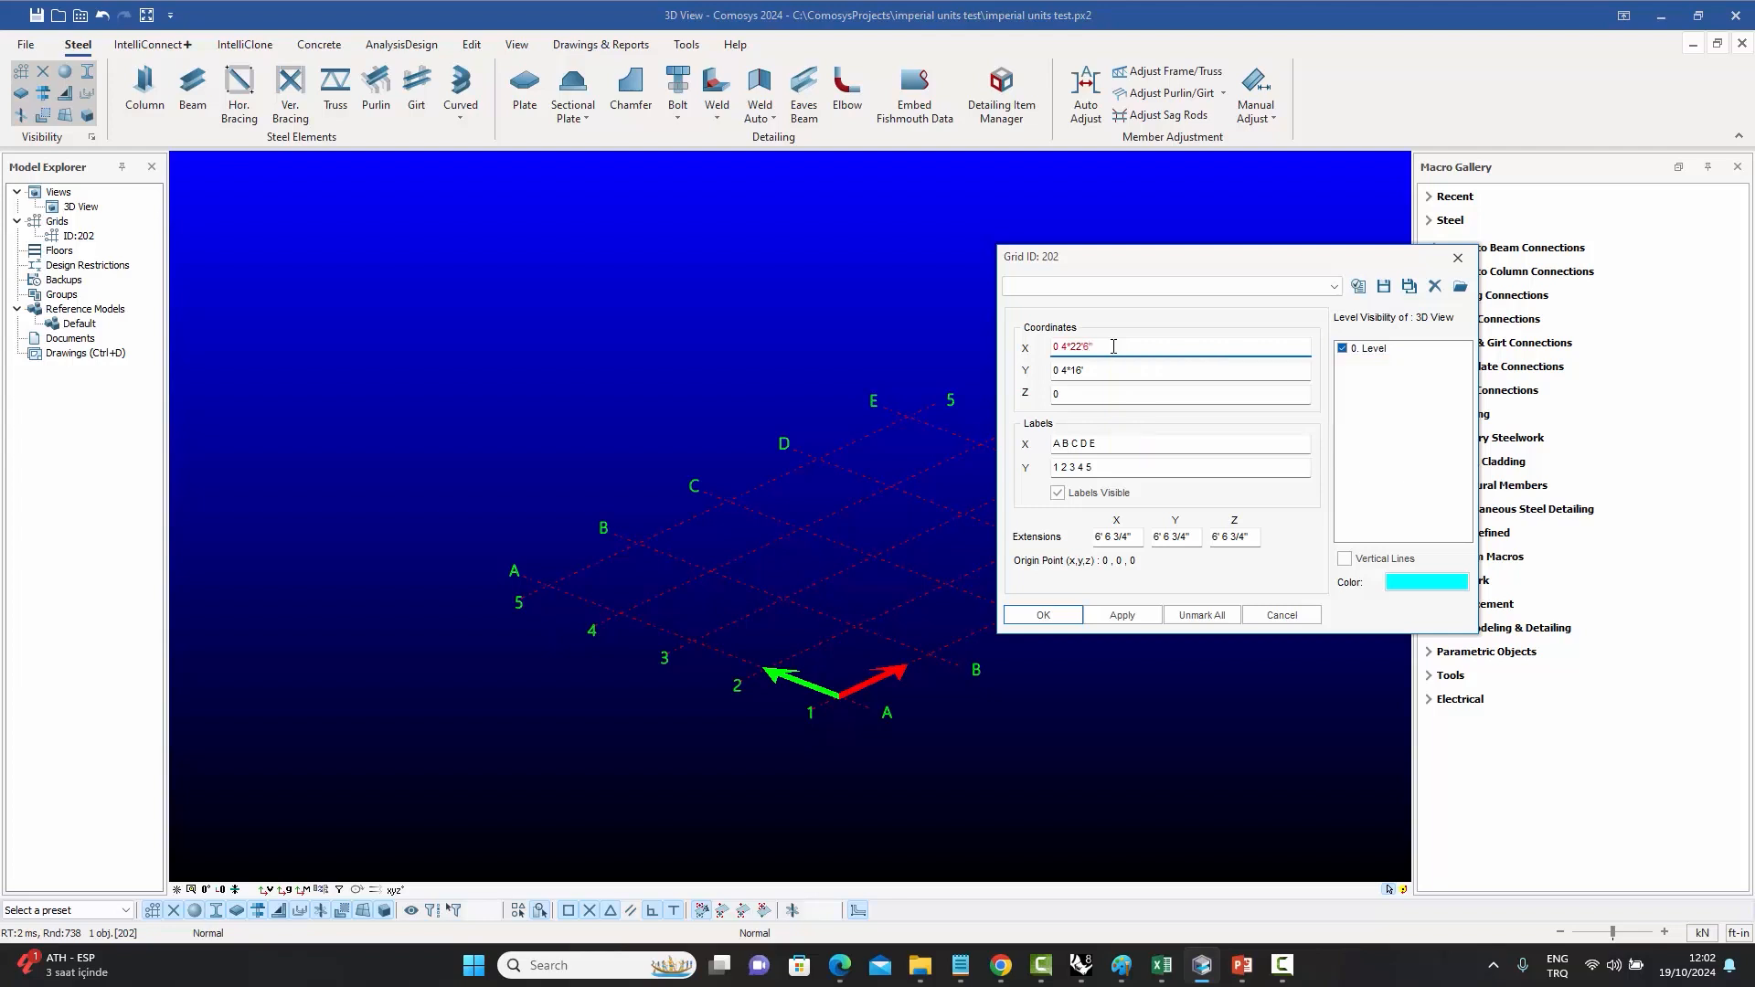
click(1051, 624)
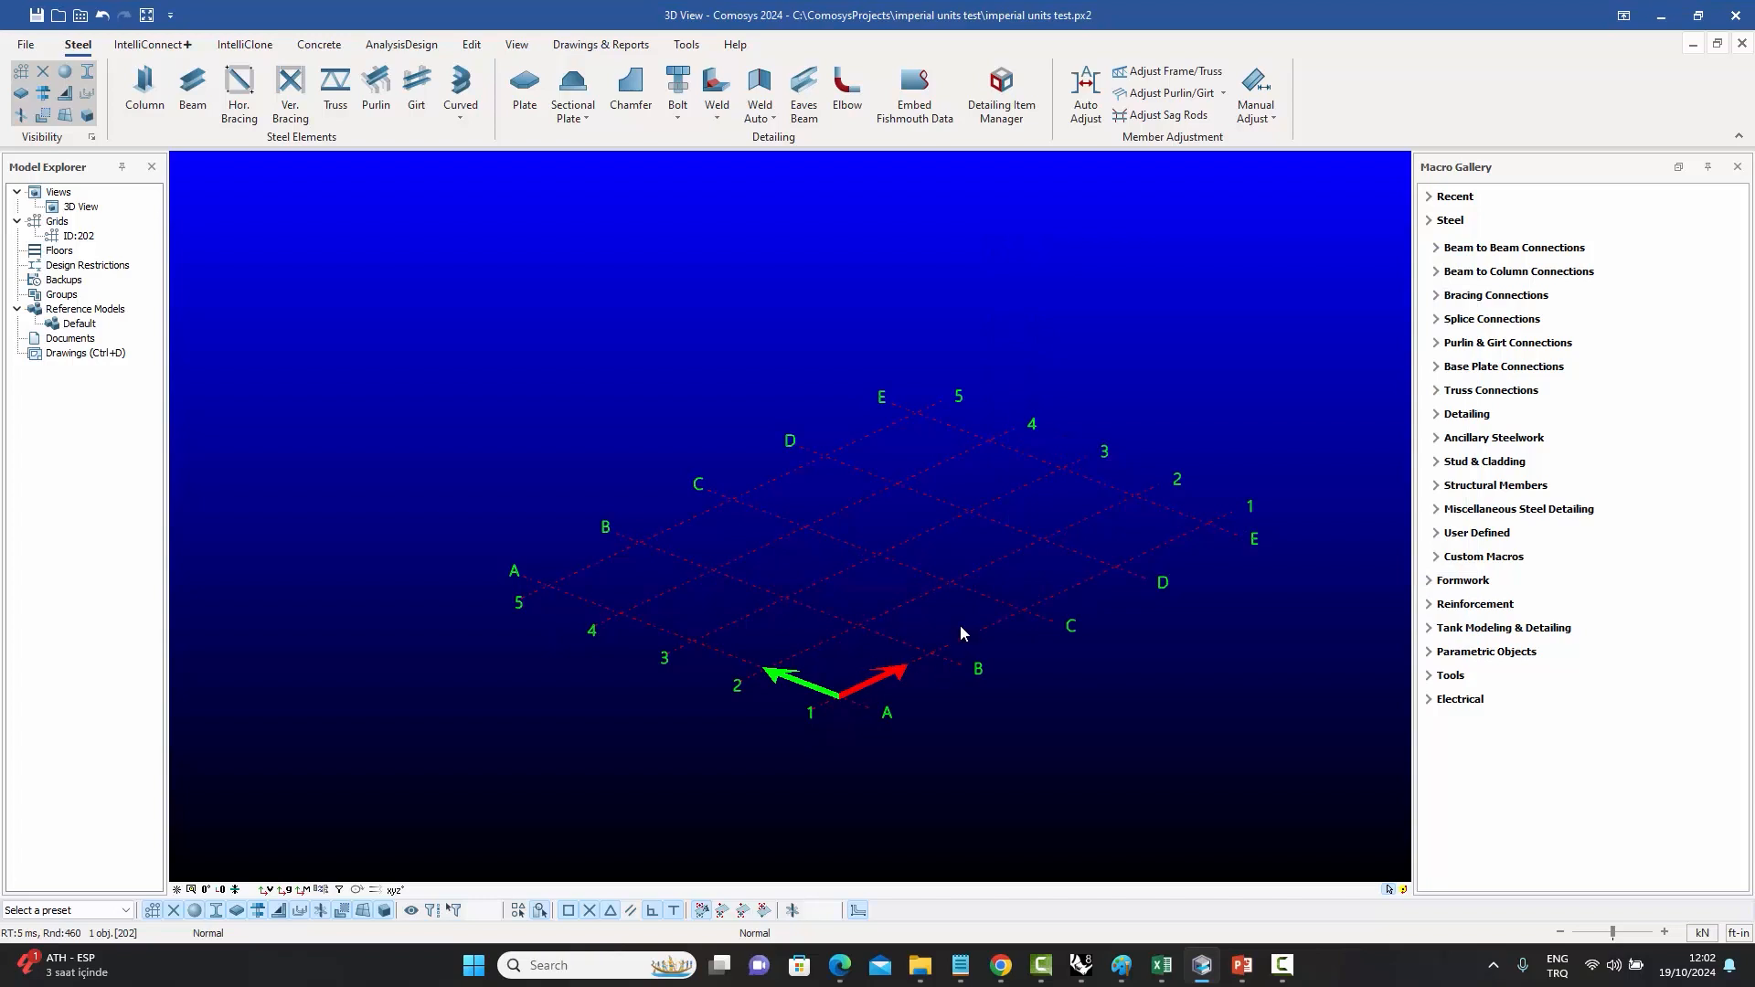
- Add a 3/8 inch fraction to the grid's X spacing, making the coordinates 0 4*22'6_3/8"
double_click(1071, 598)
drag(1128, 266, 1161, 283)
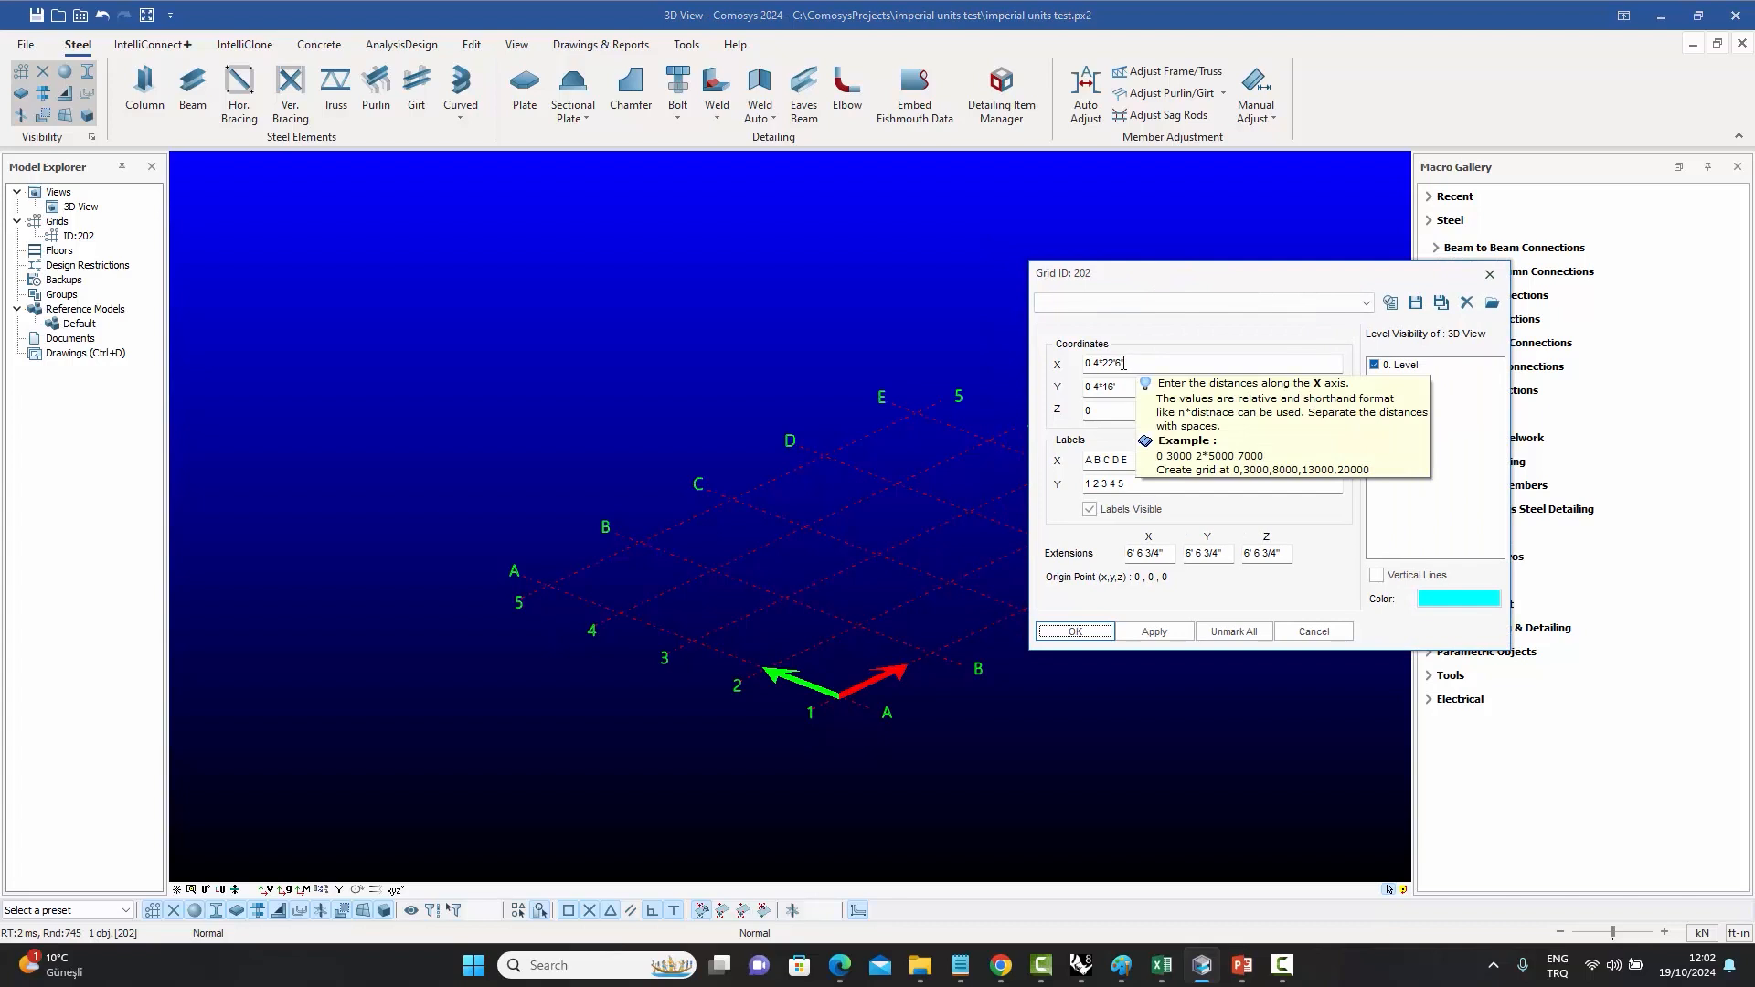
click(1157, 361)
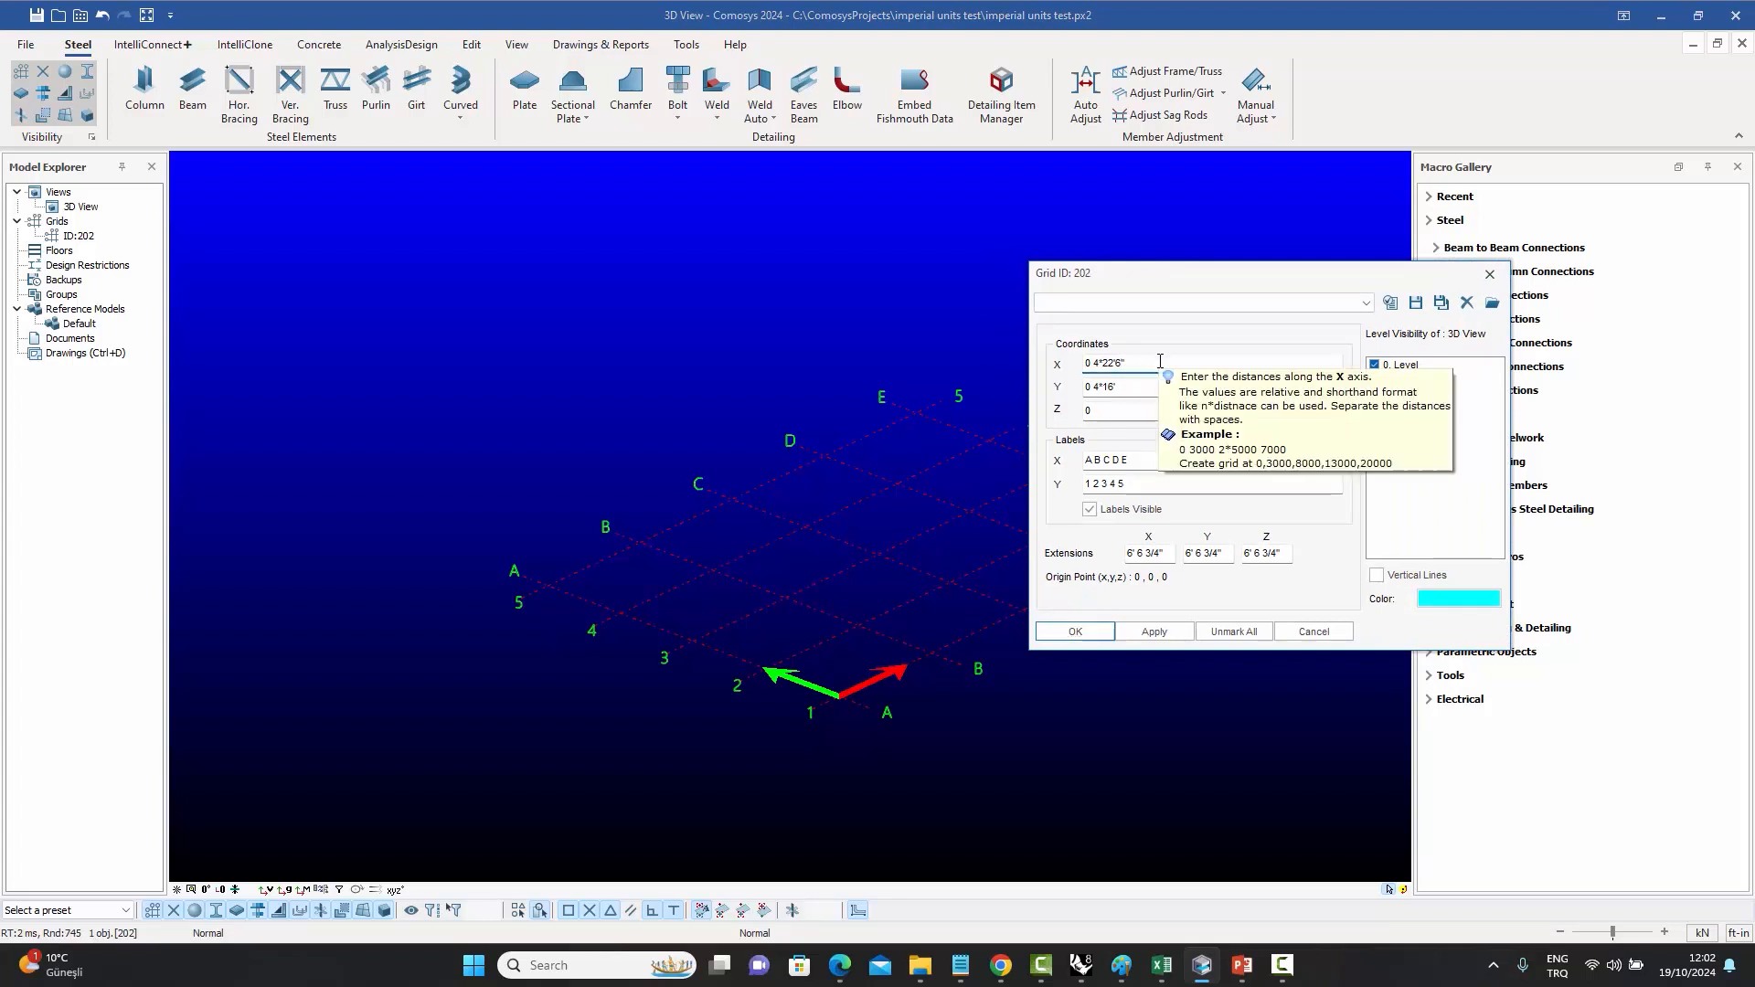
text(")
text(3)
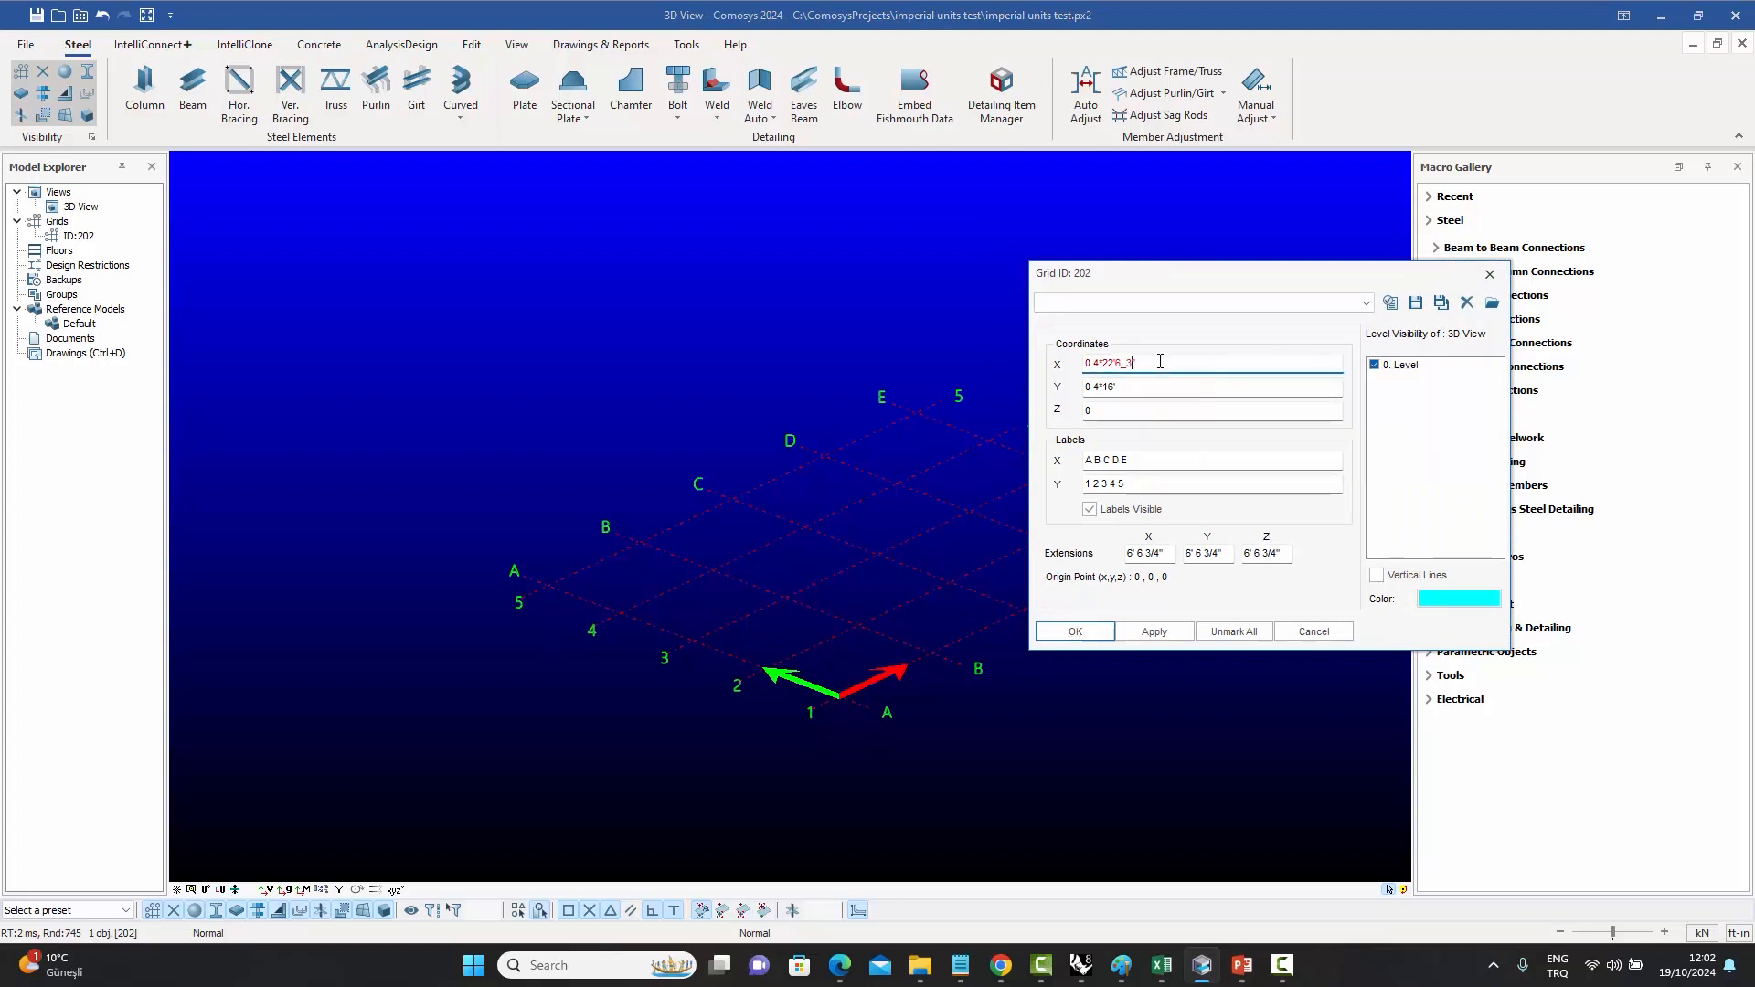
text(/8)
click(1084, 634)
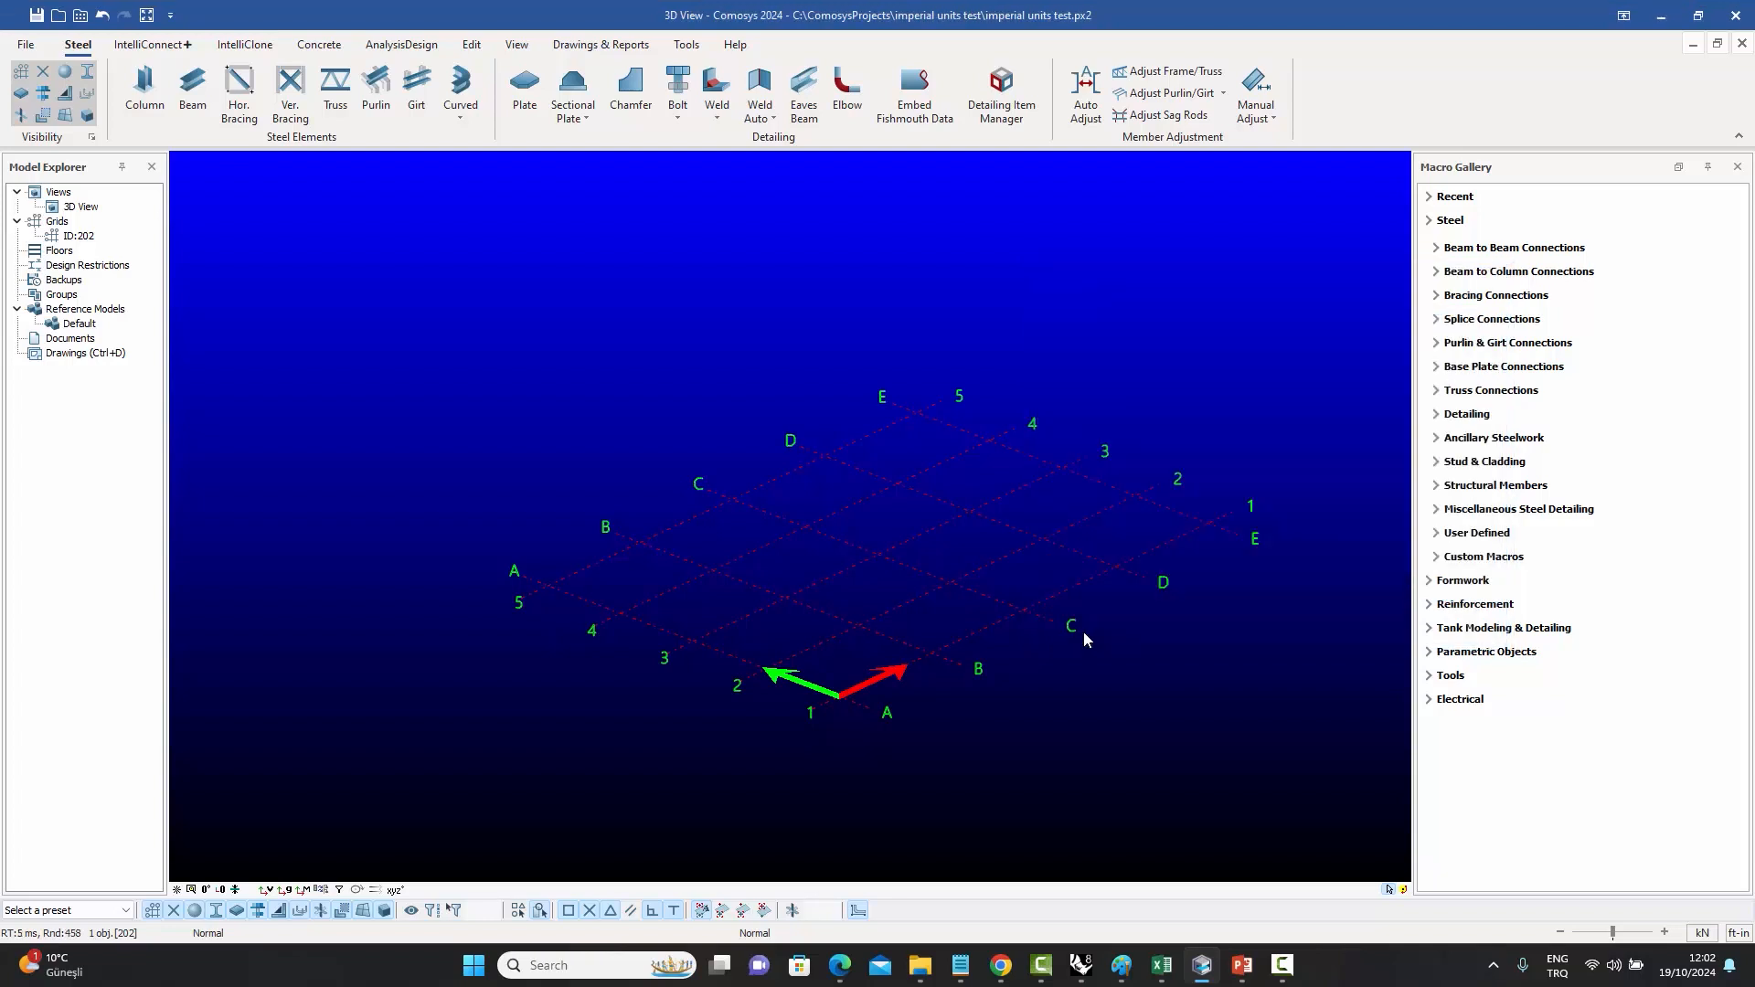
click(1039, 676)
- Switch the length unit to inches and set the grid's X coordinates to 0 4*270.375557
click(1741, 934)
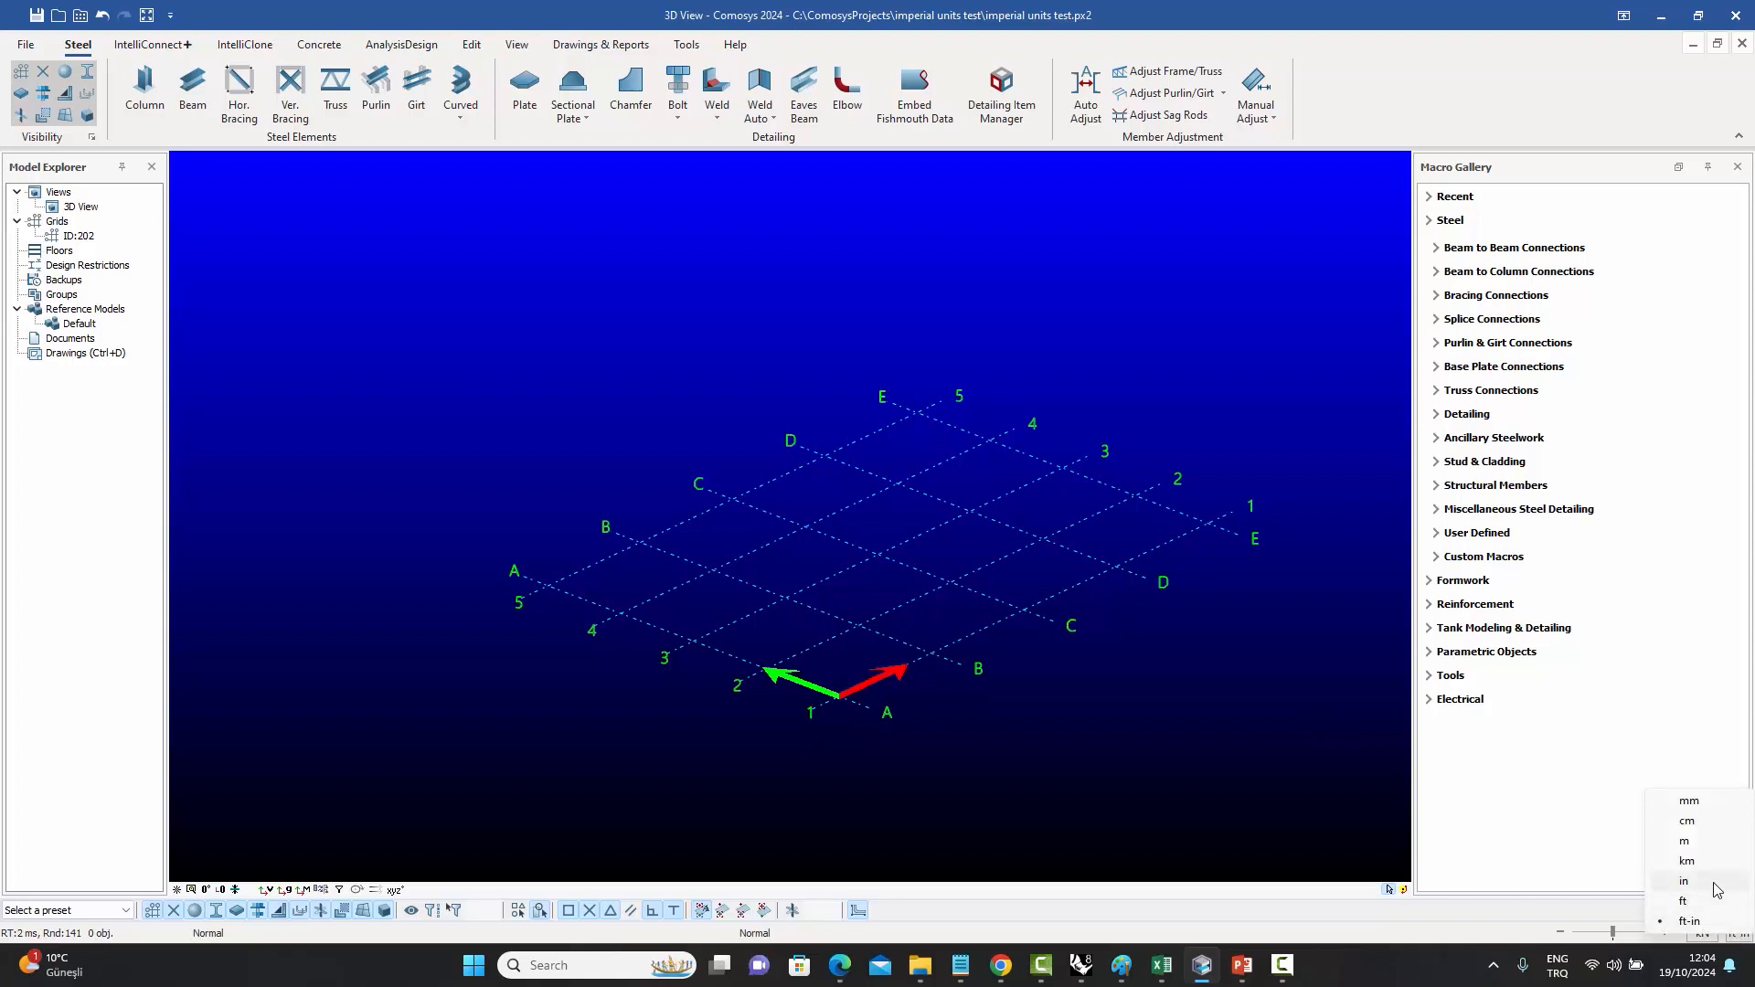
click(1713, 882)
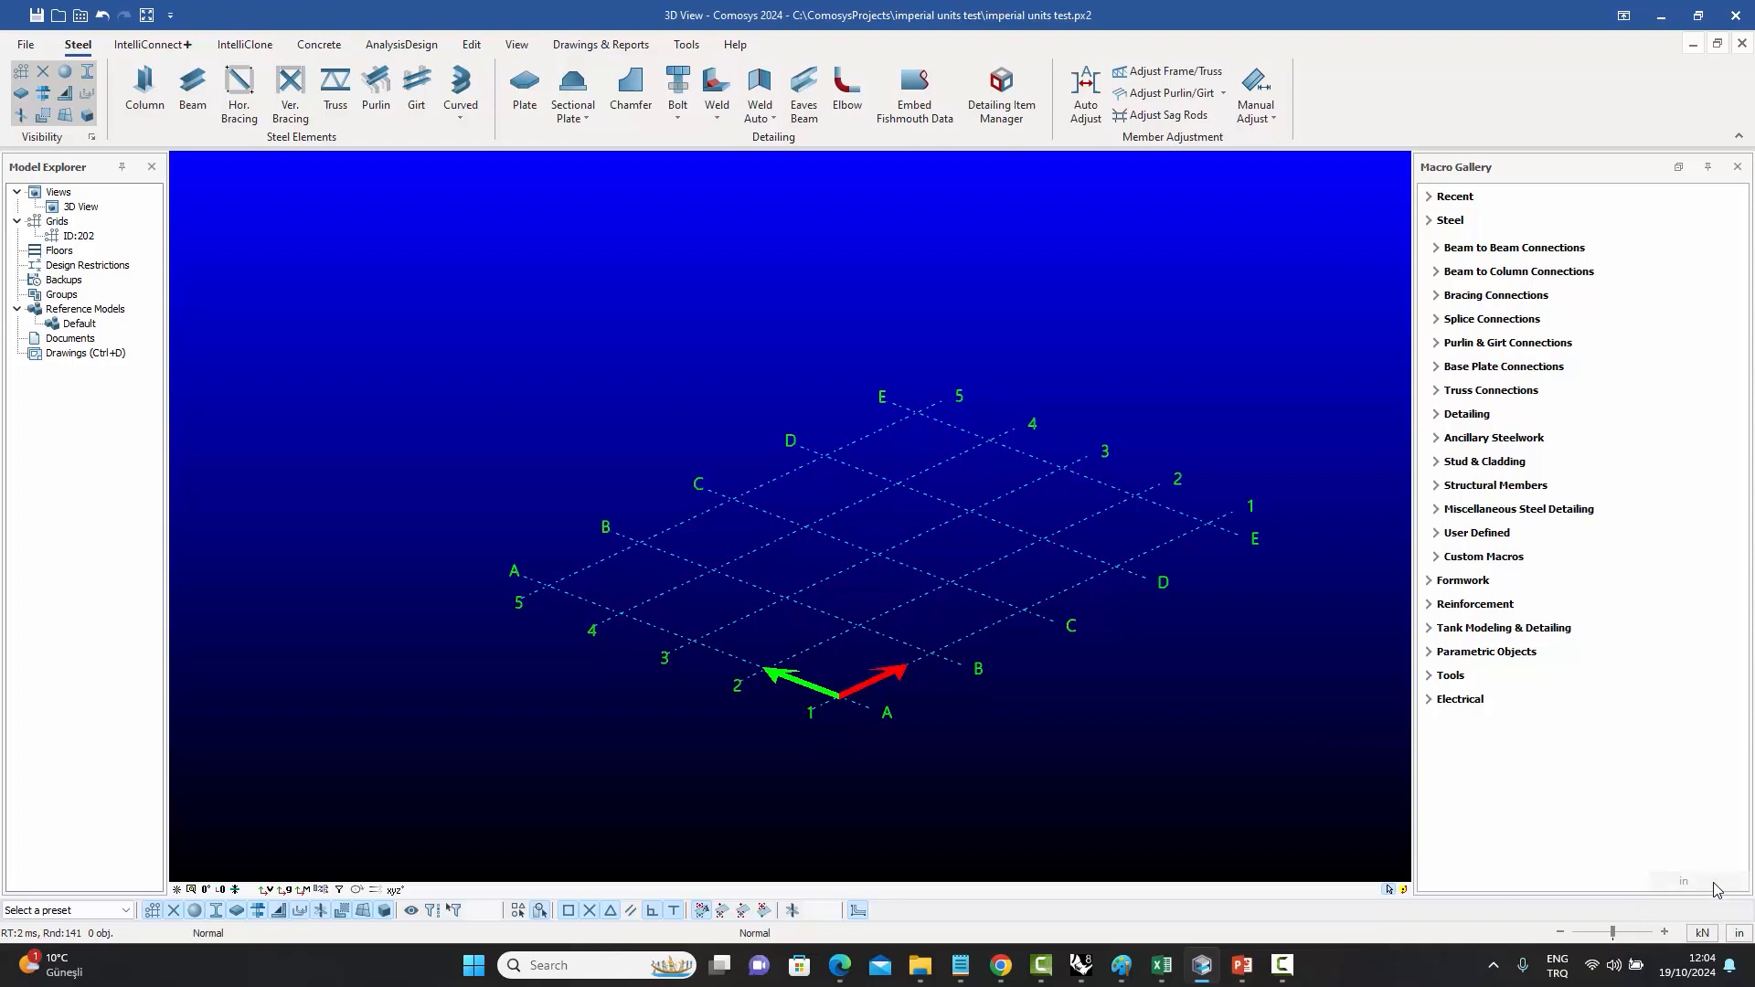
double_click(1059, 601)
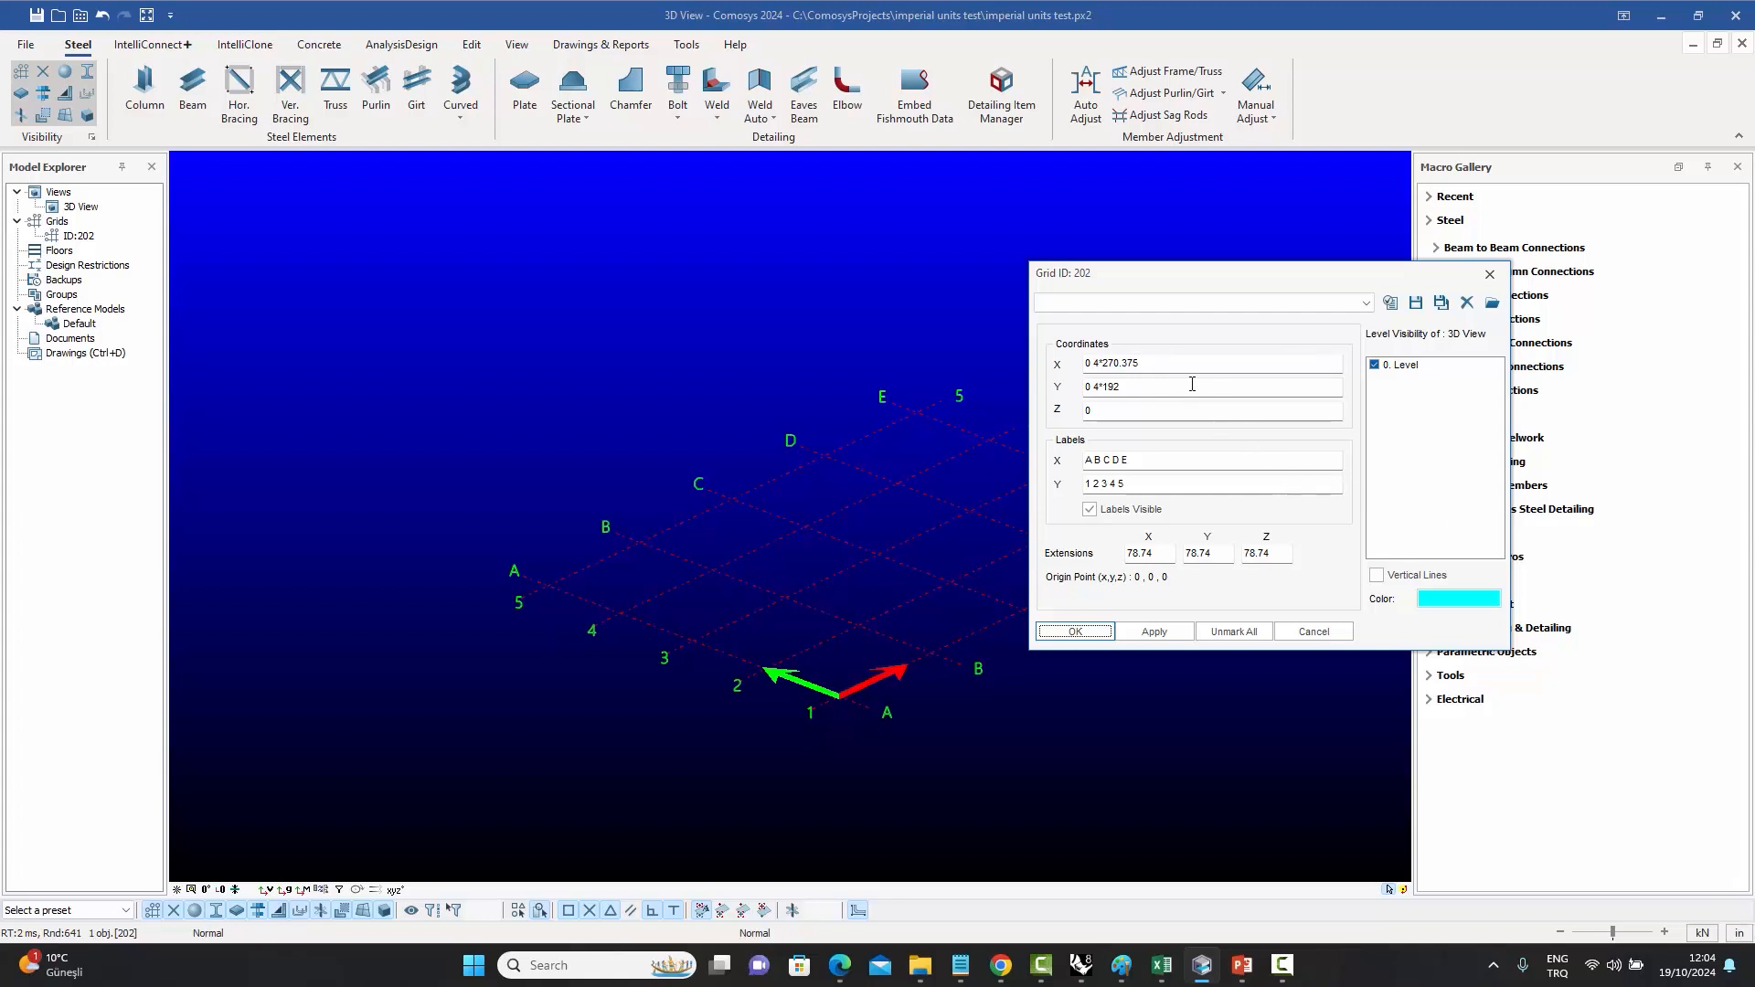
click(1159, 363)
text(557)
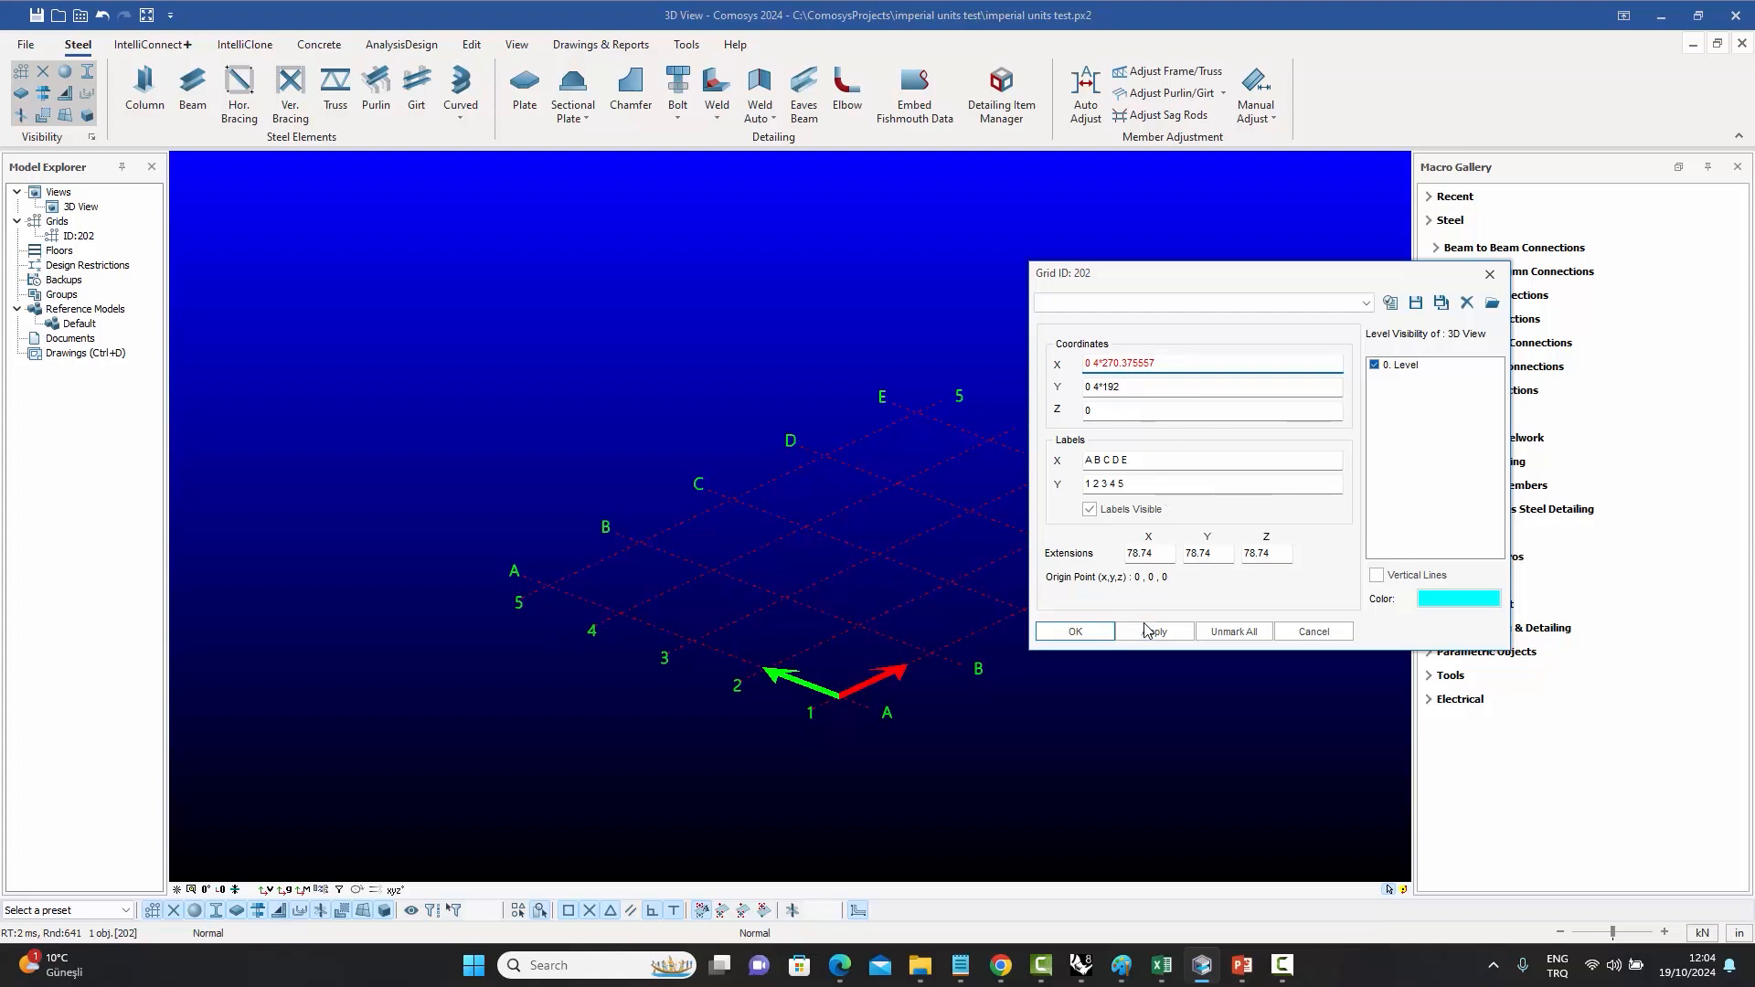
click(1076, 633)
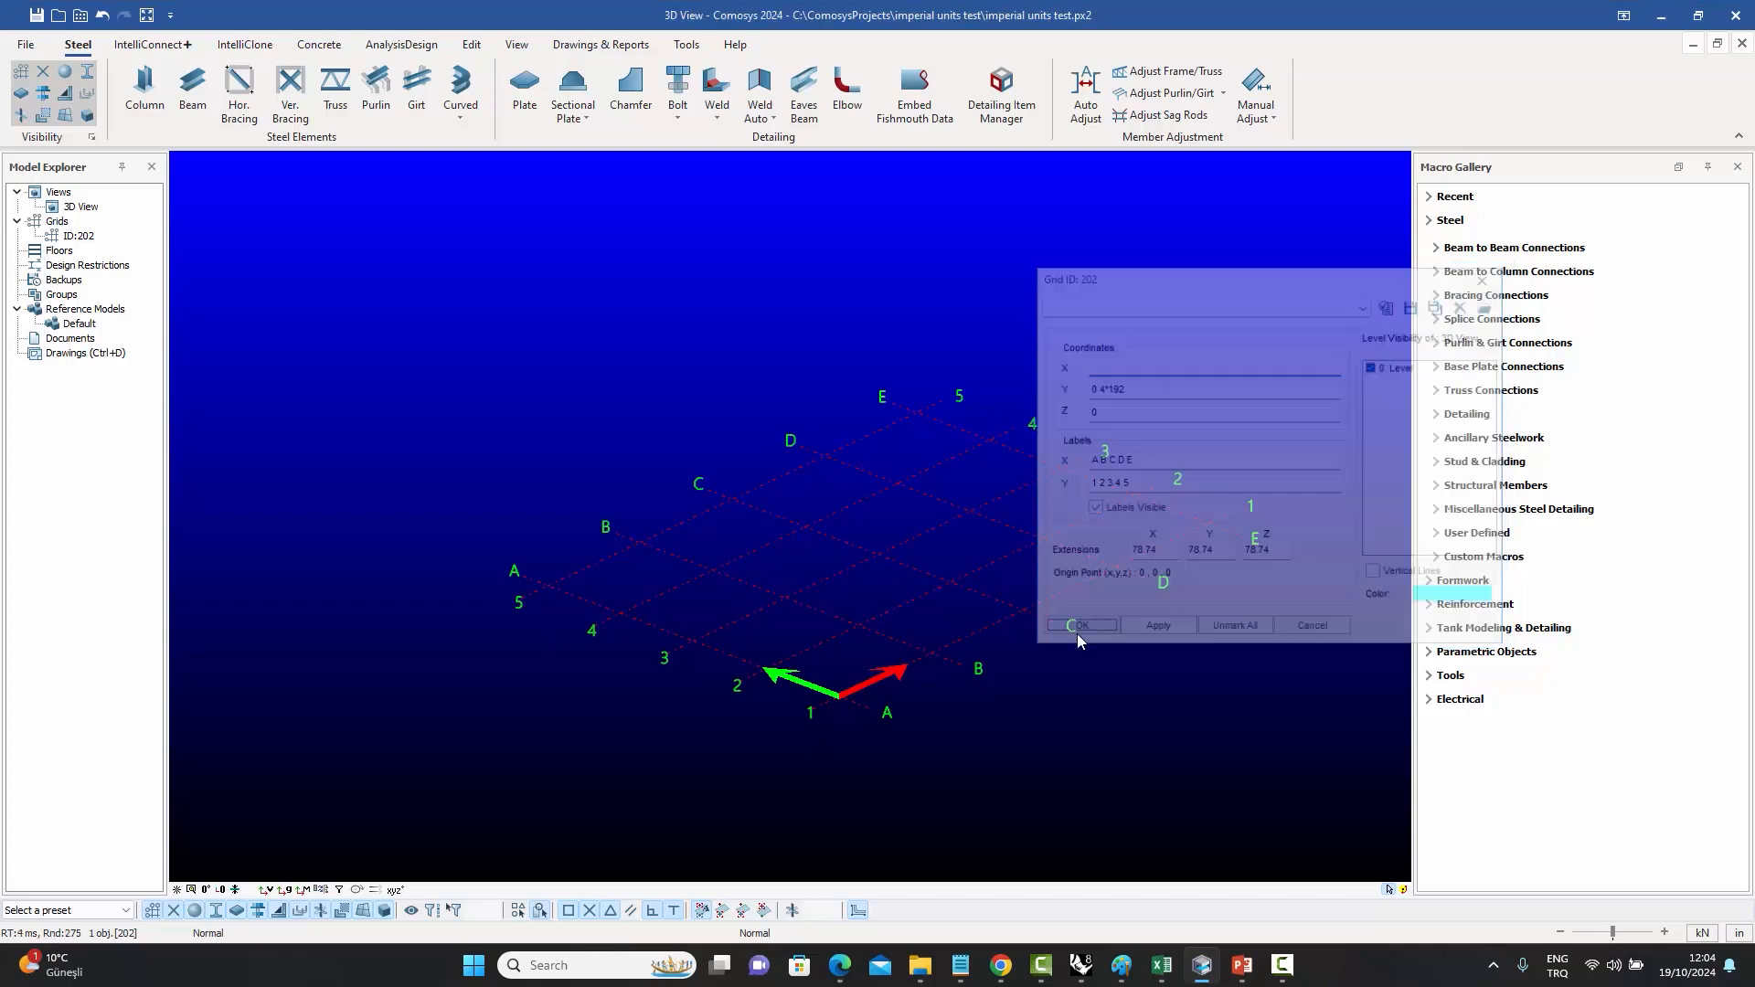
click(1149, 728)
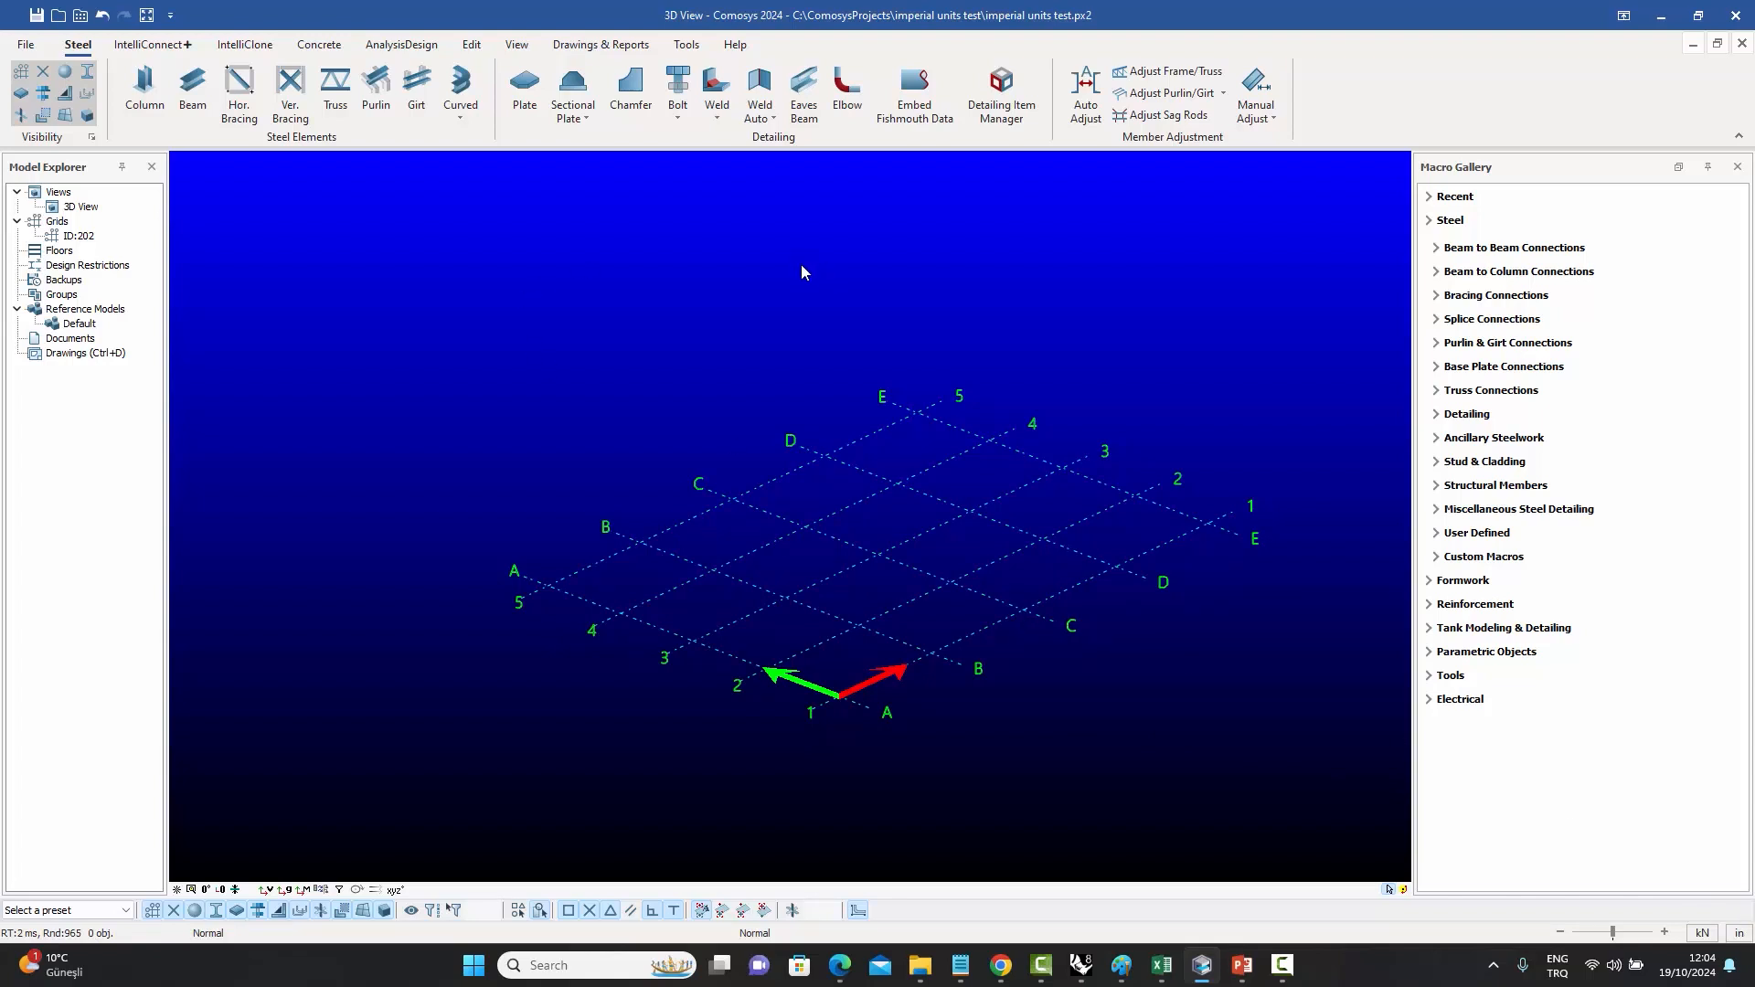
- Switch the length unit back to ft-in
middle_drag(817, 305, 776, 294)
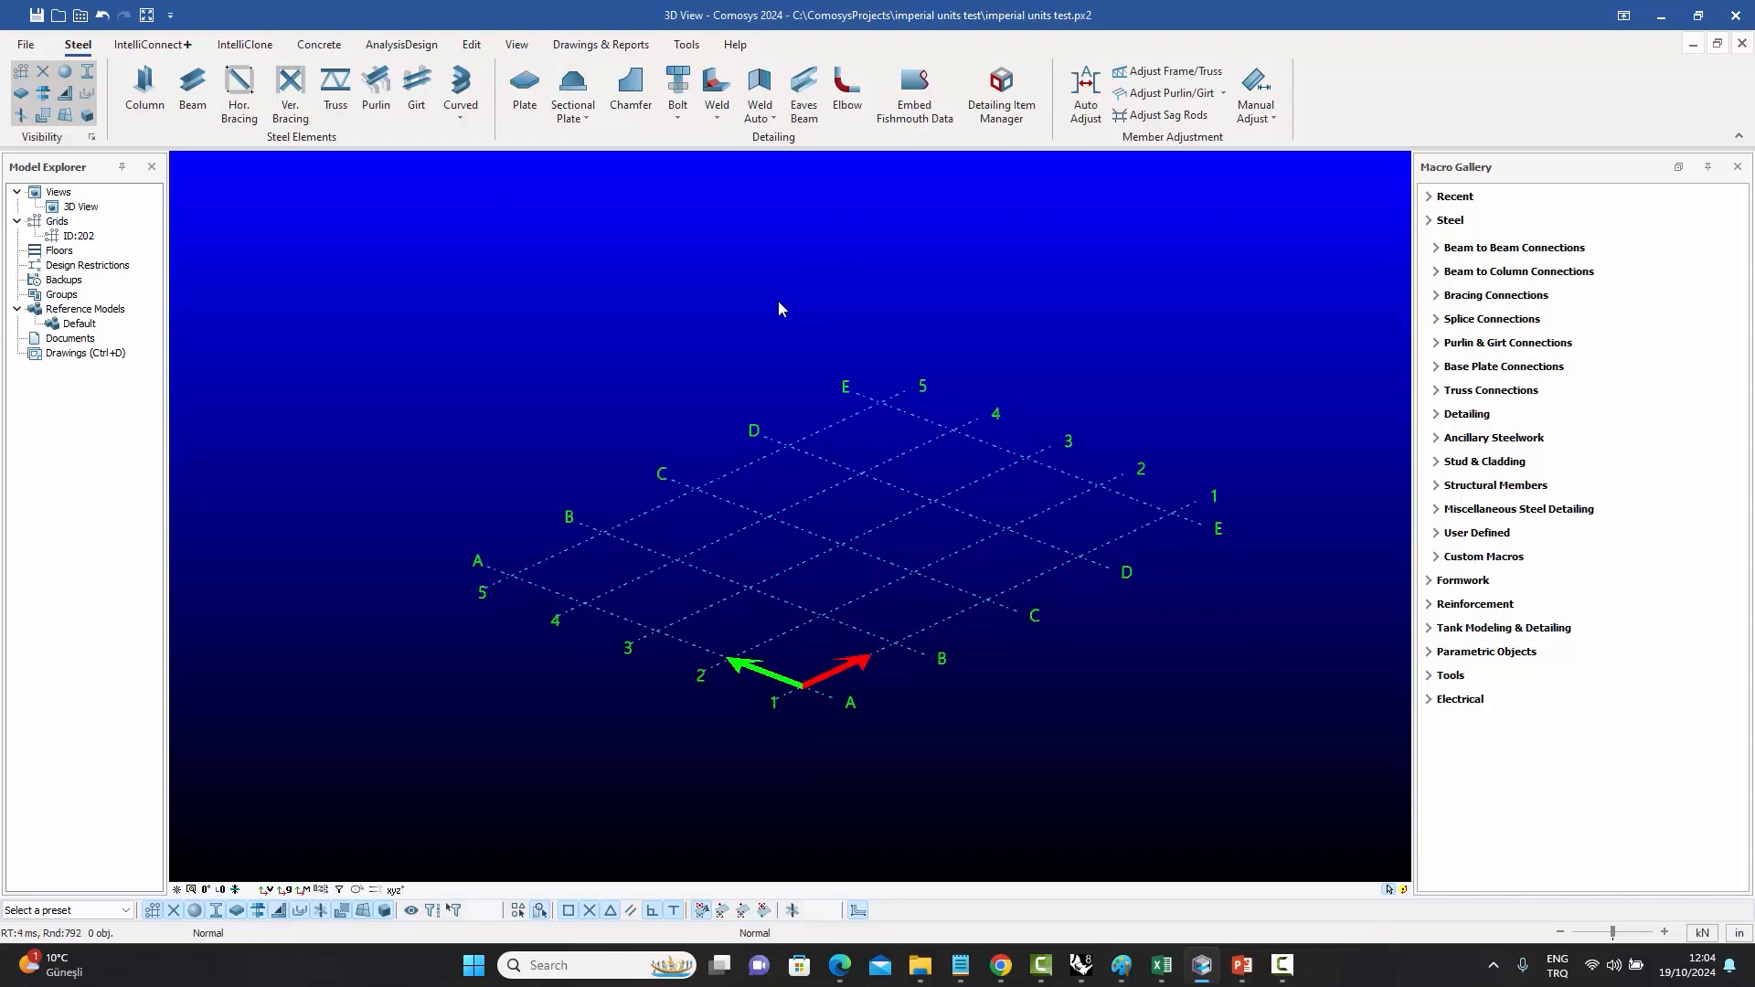
click(1739, 936)
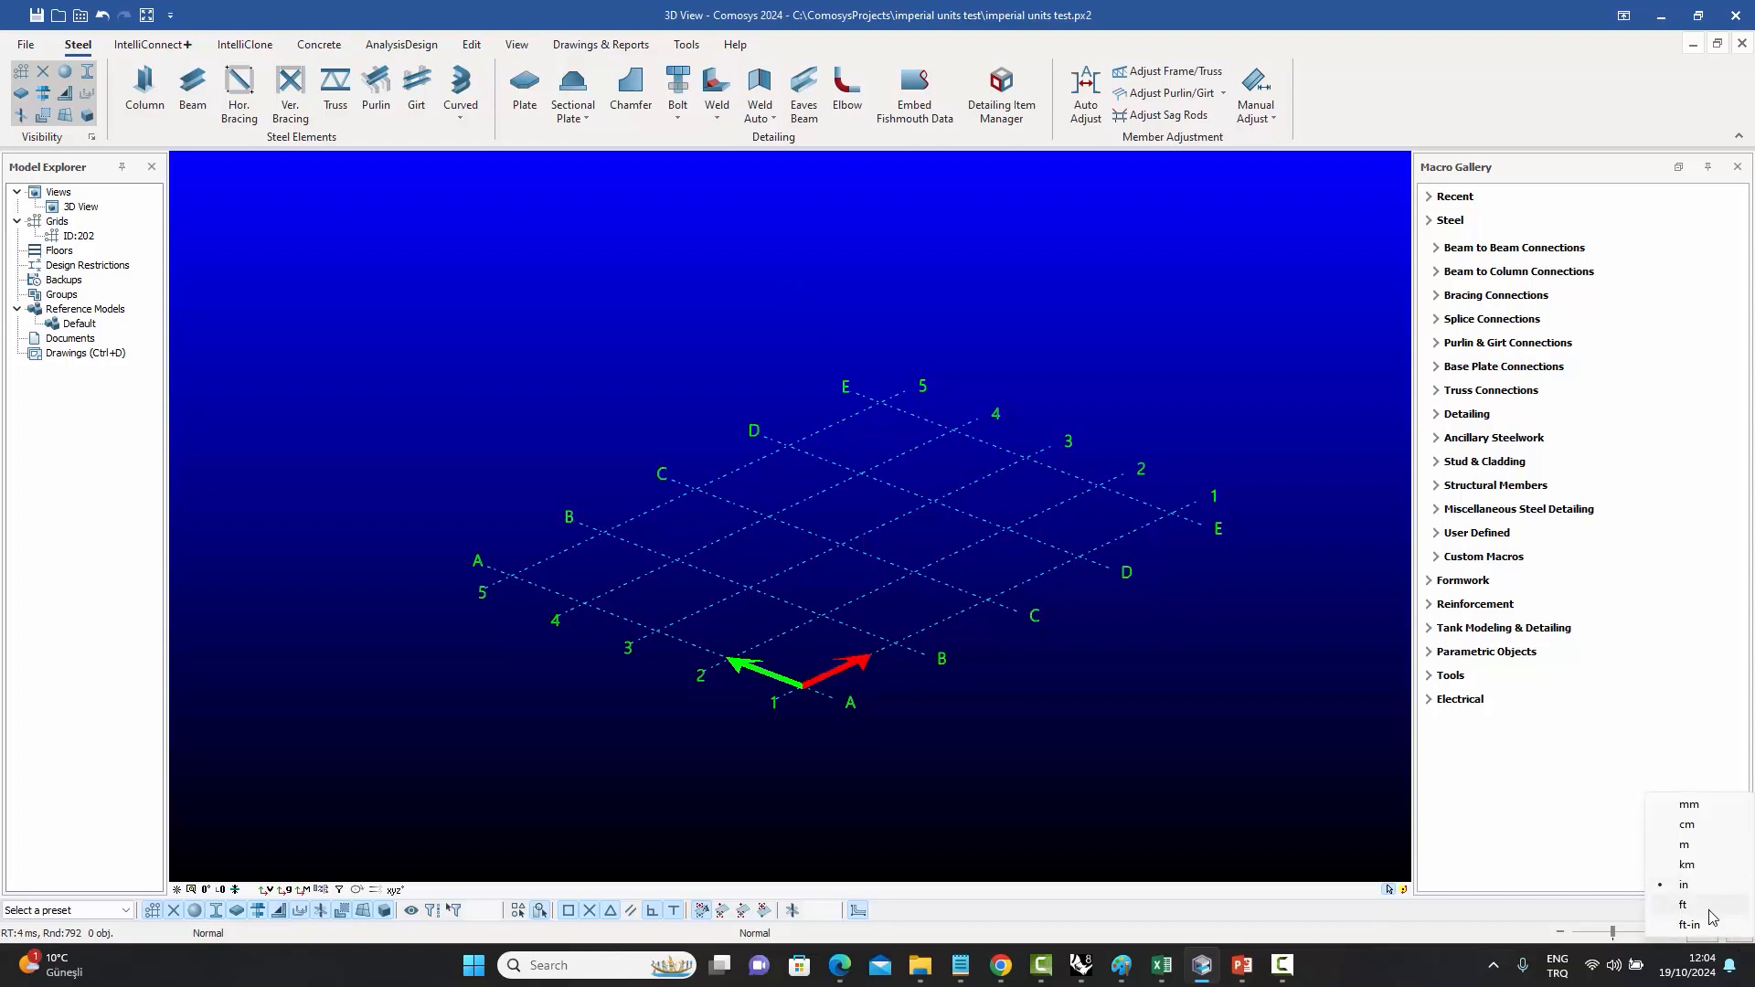
click(1131, 713)
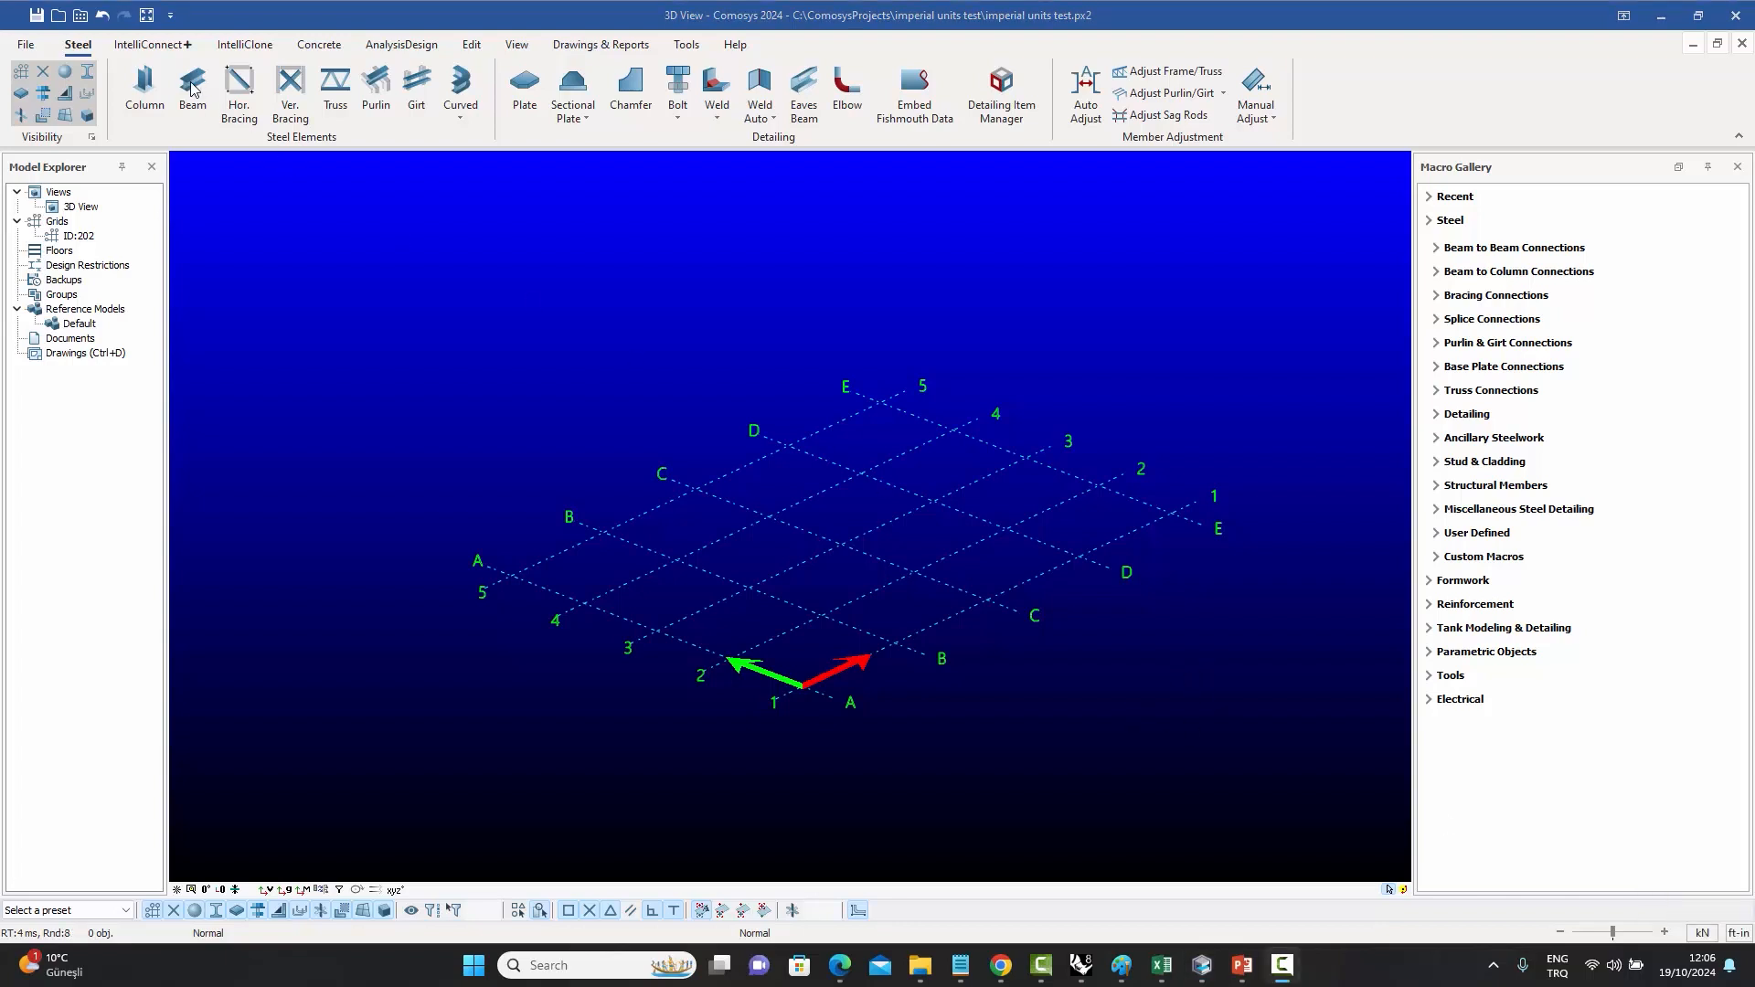
- Place a column at grid intersection B-1 and set its height to 20'
click(146, 84)
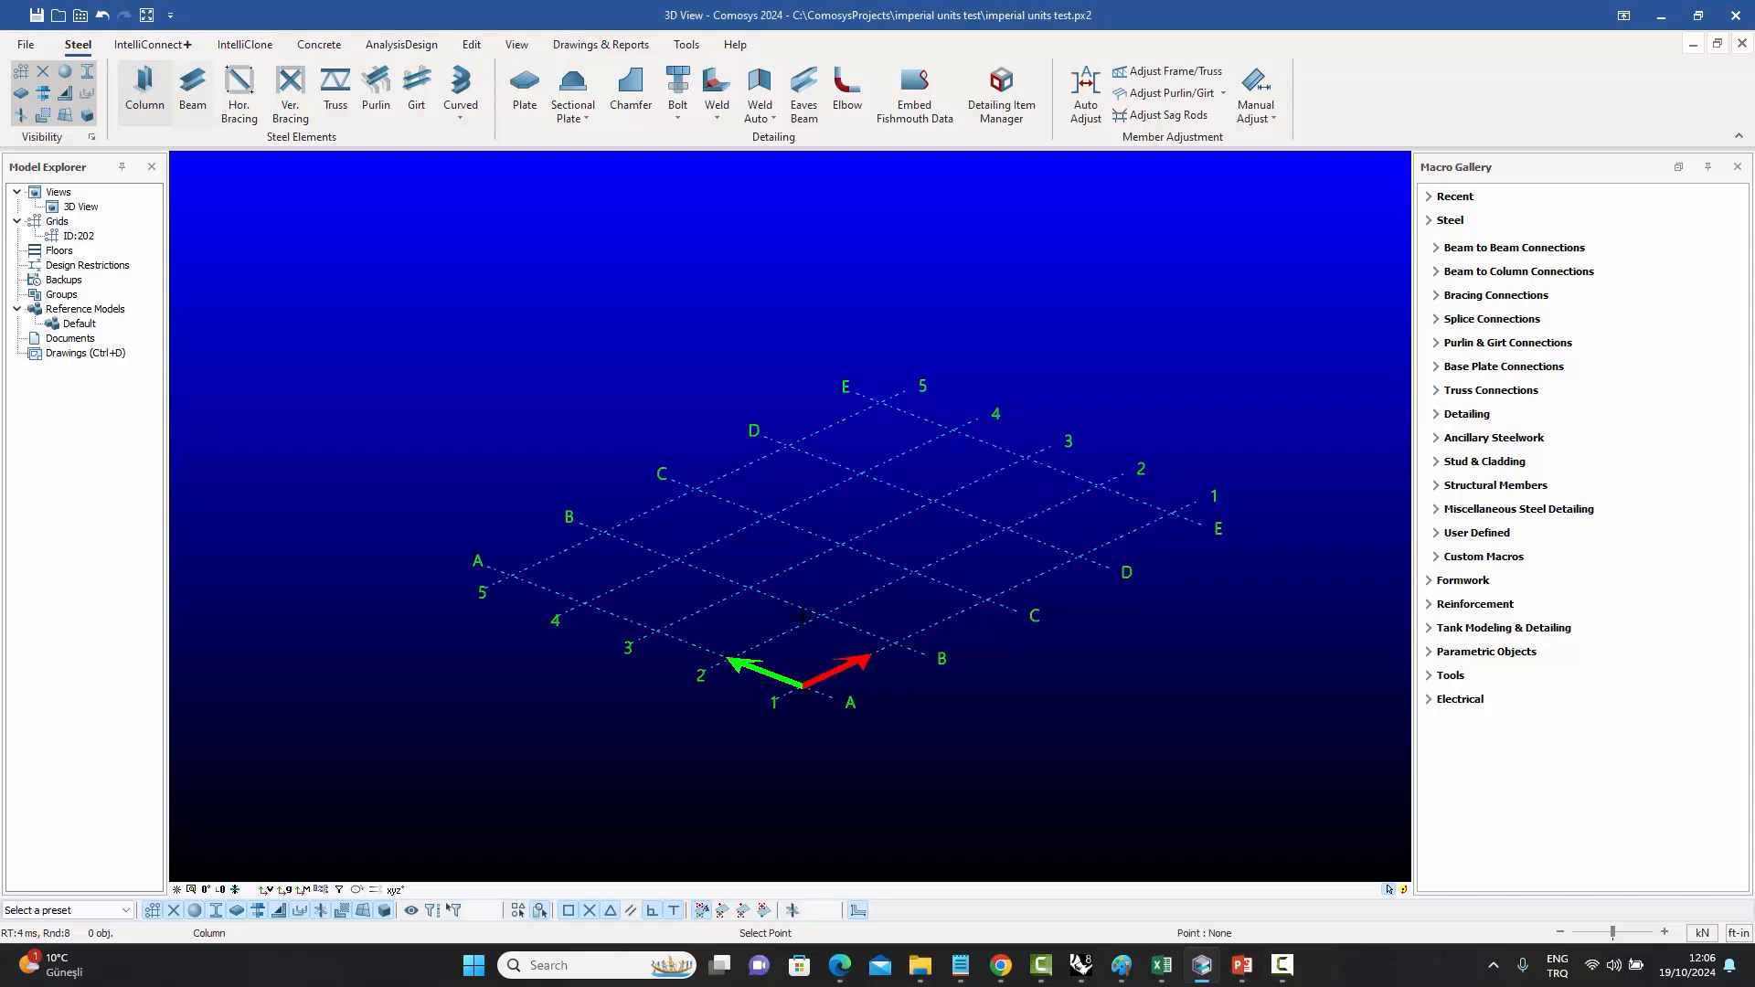
click(895, 642)
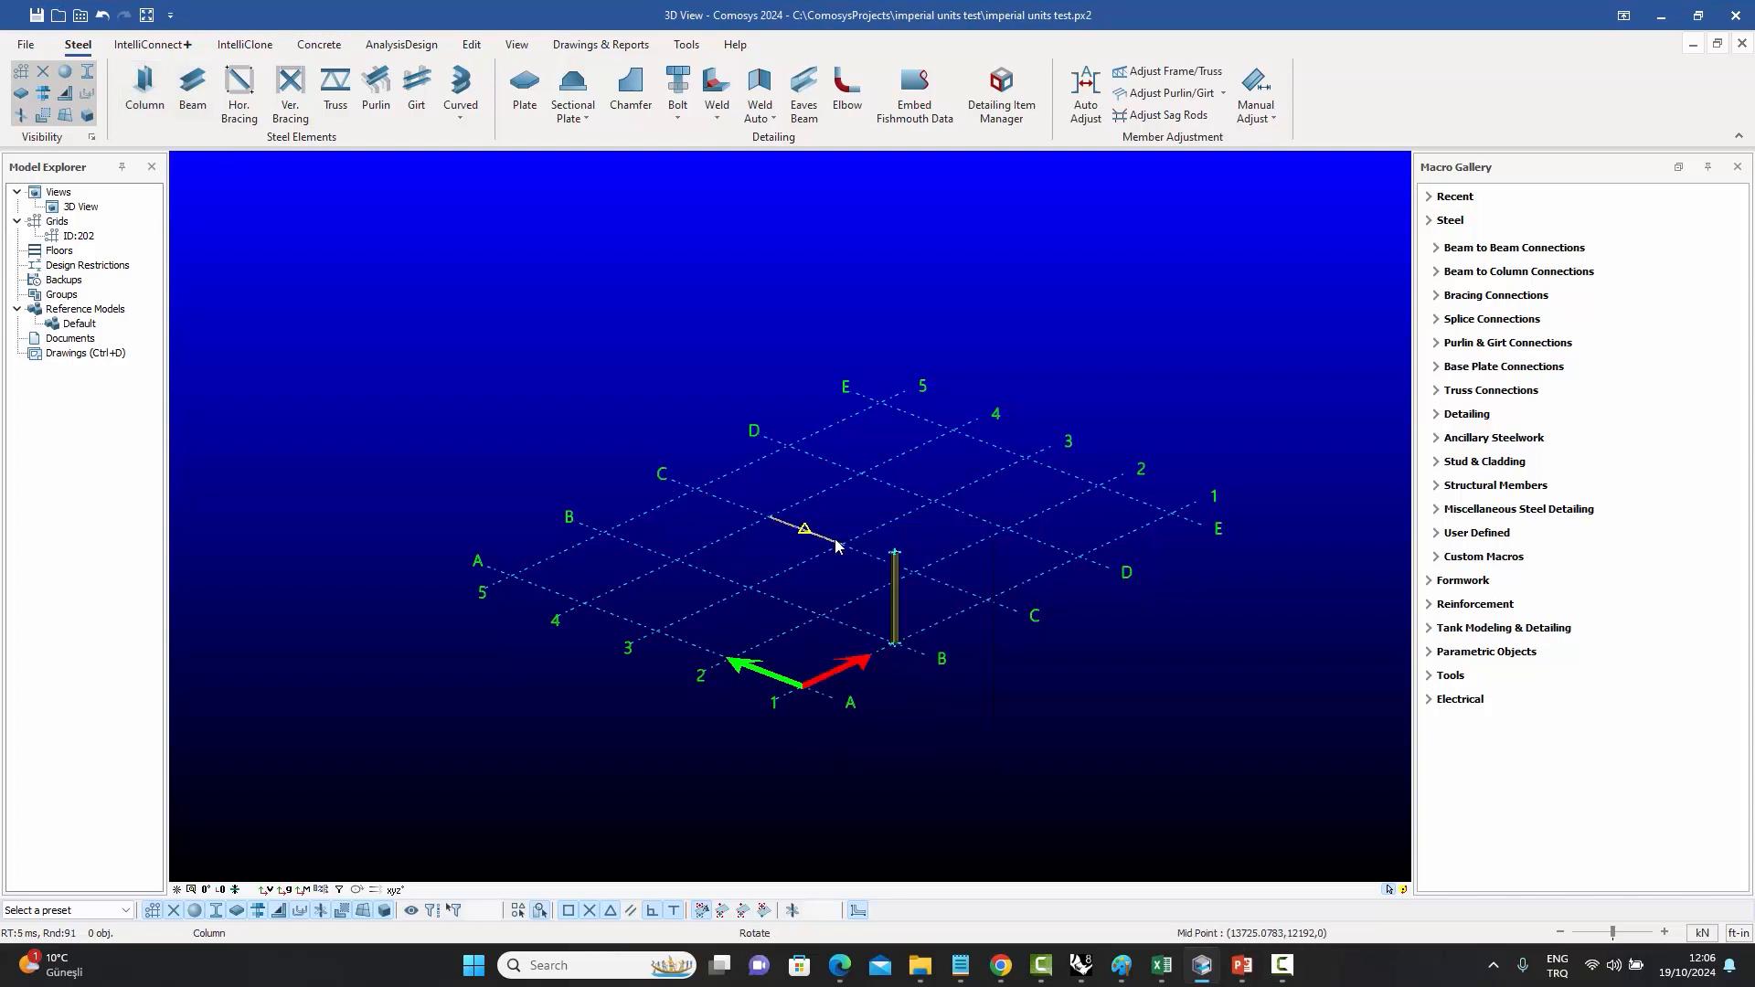
scroll(872, 572, up, 4)
double_click(934, 610)
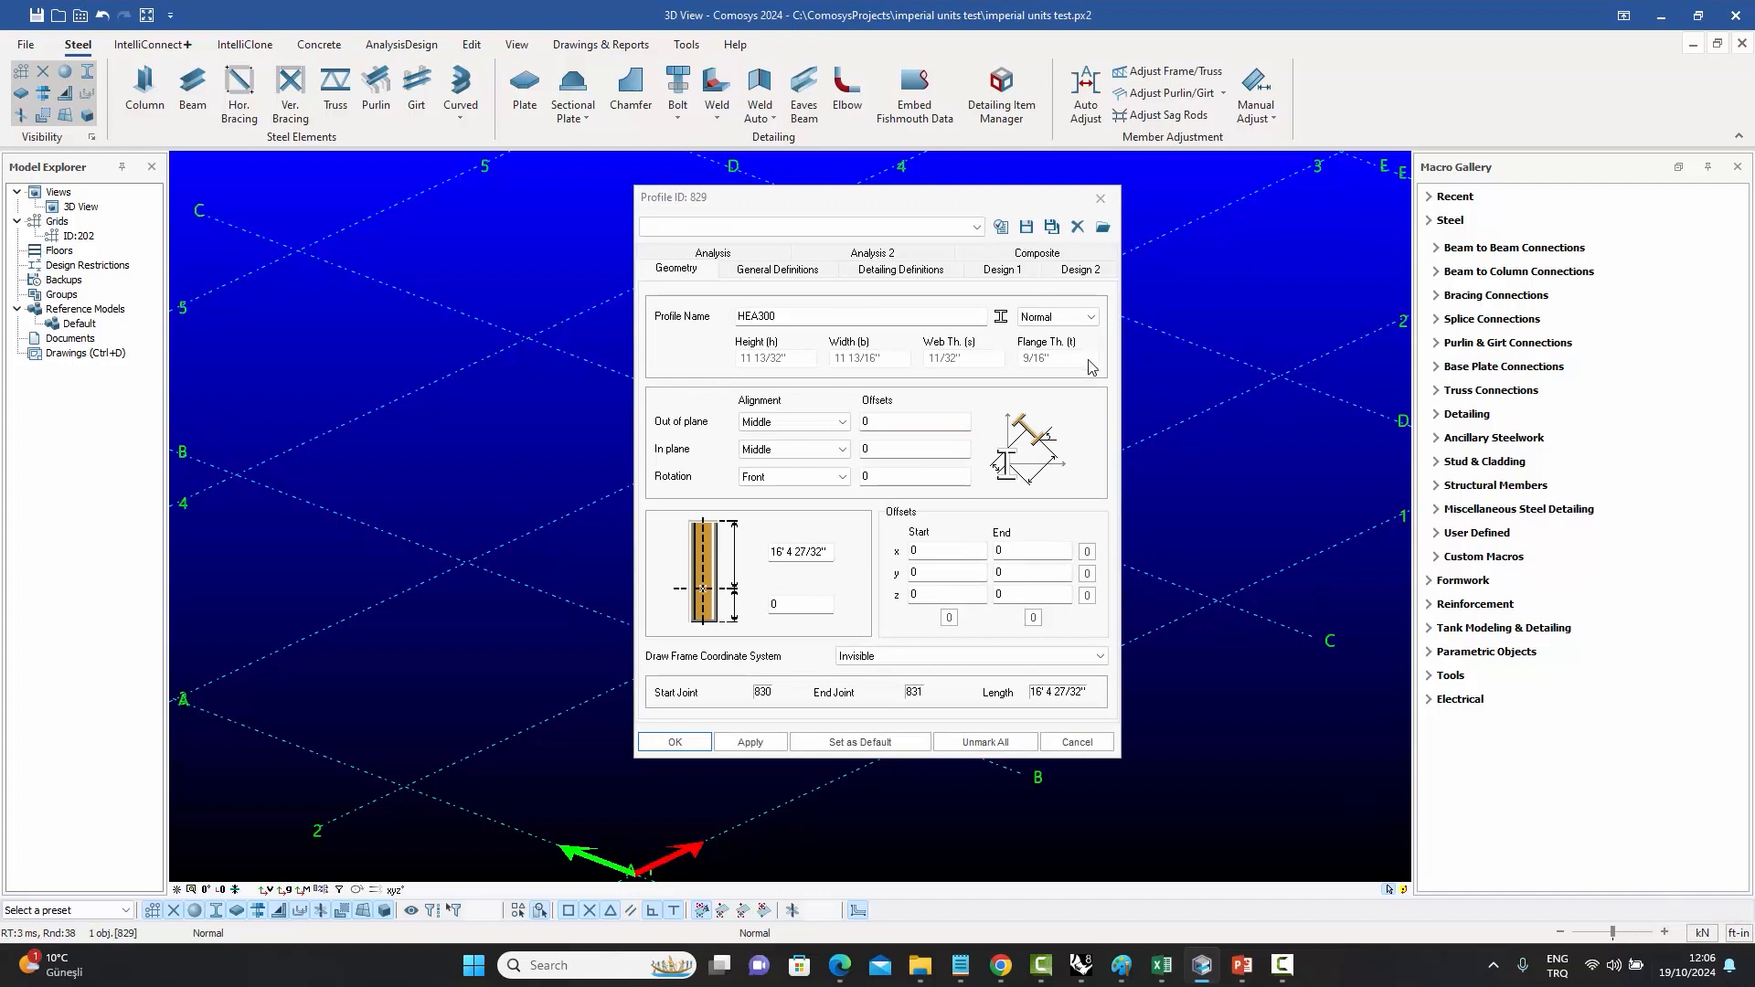
drag(913, 206, 1268, 198)
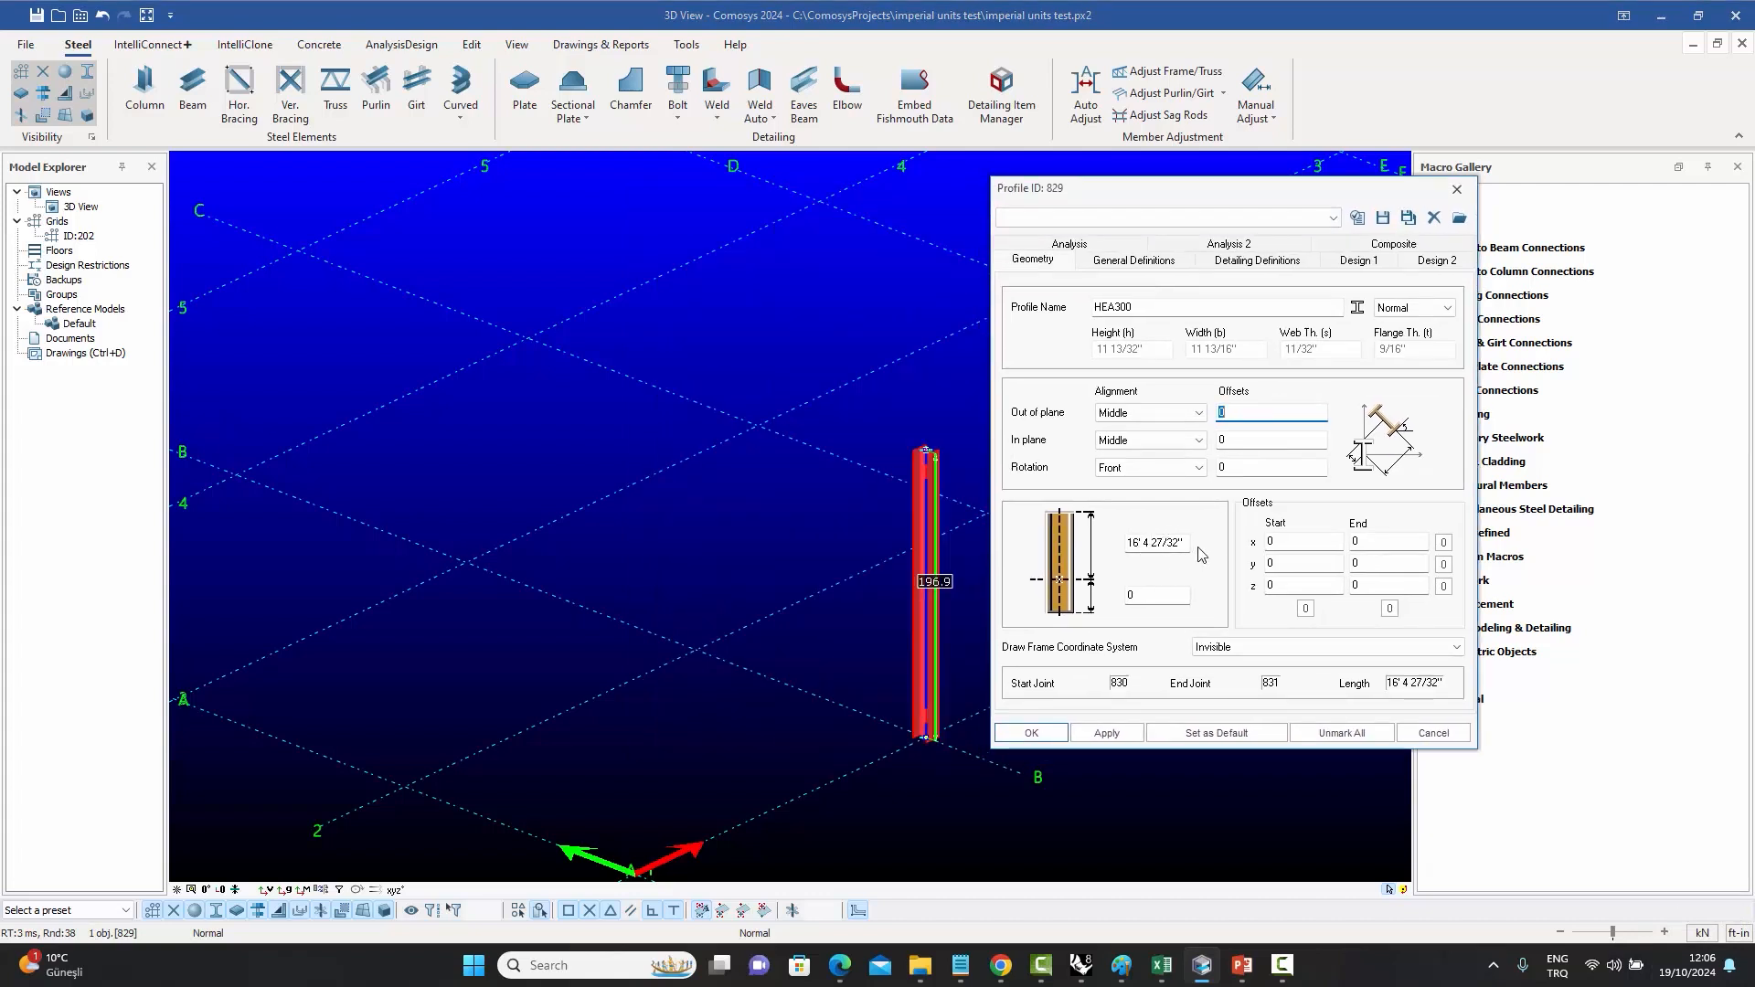
click(1129, 542)
text(20)
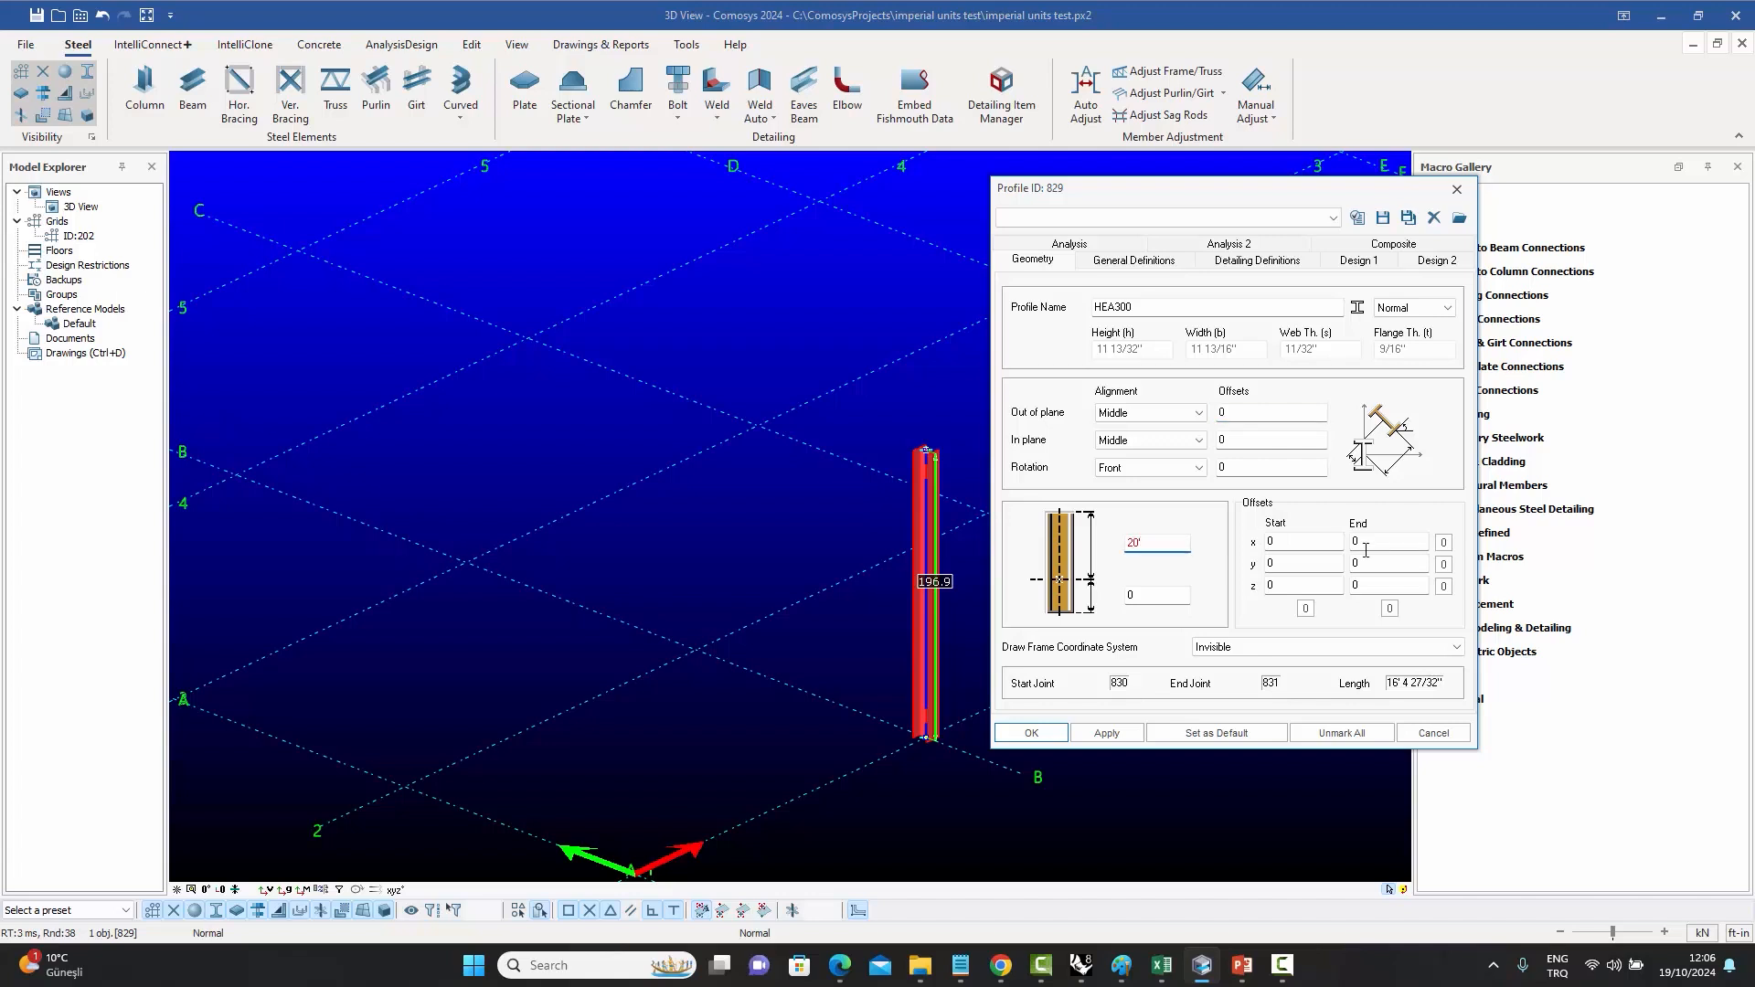
click(1106, 732)
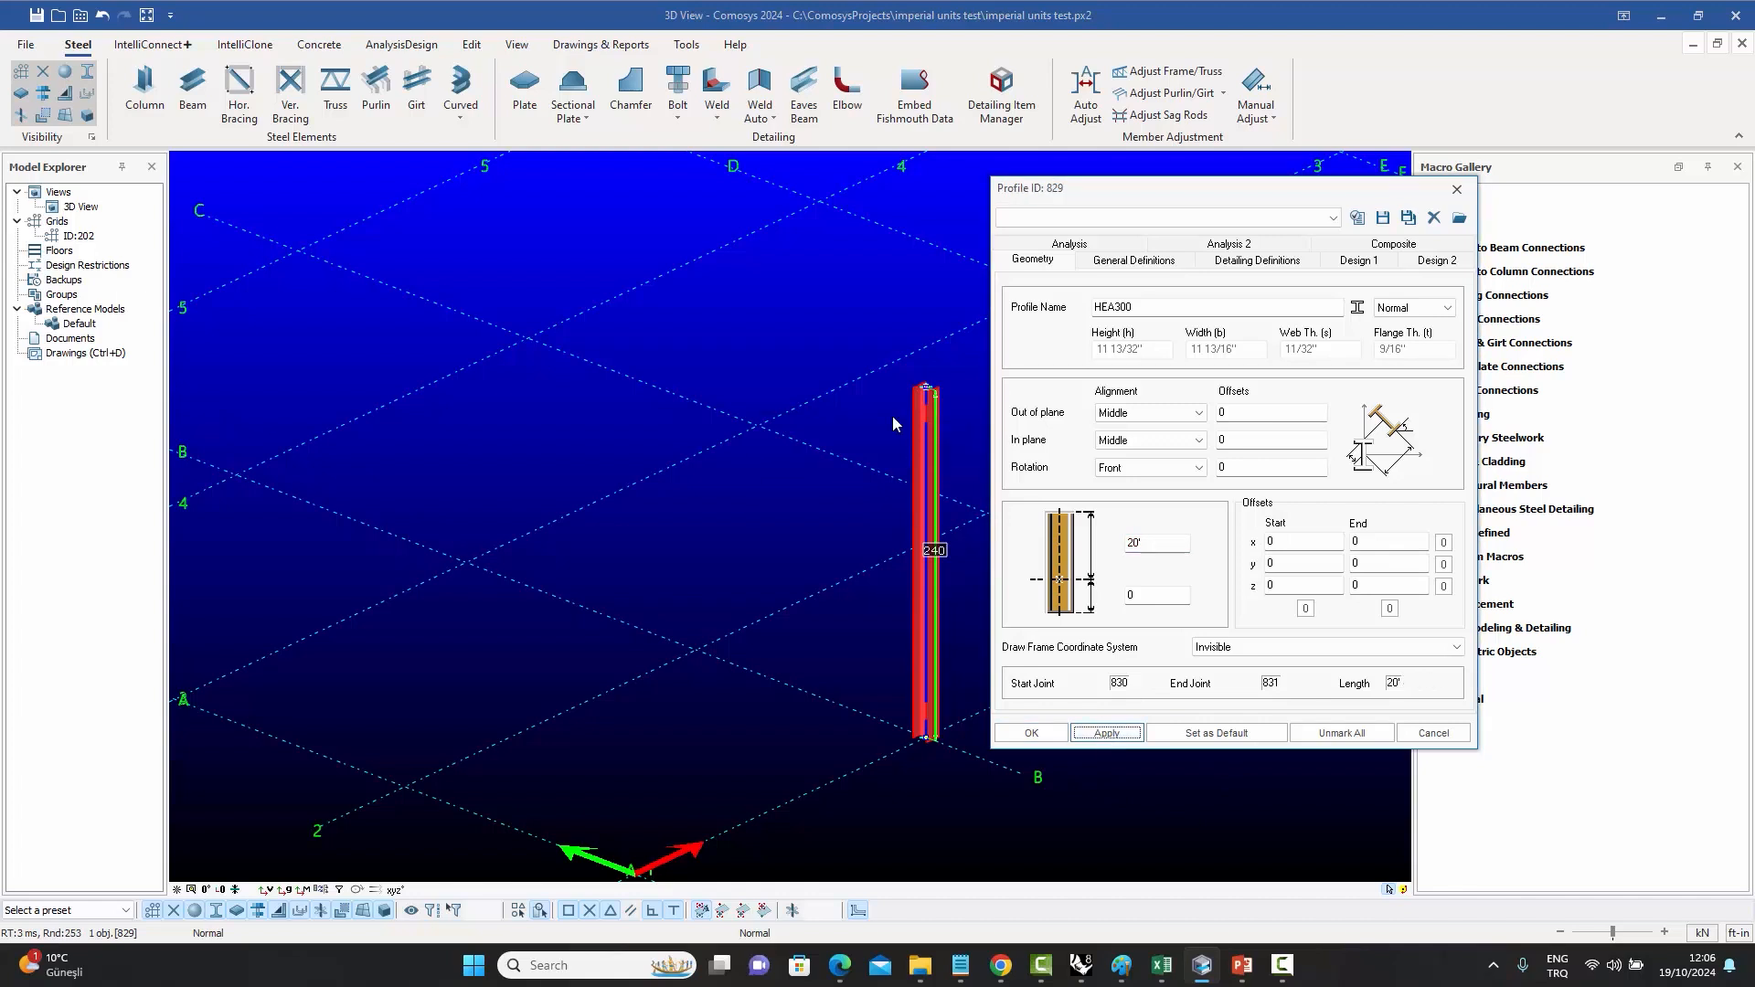
- Change the column's height to 20'6" and close its properties
click(1158, 544)
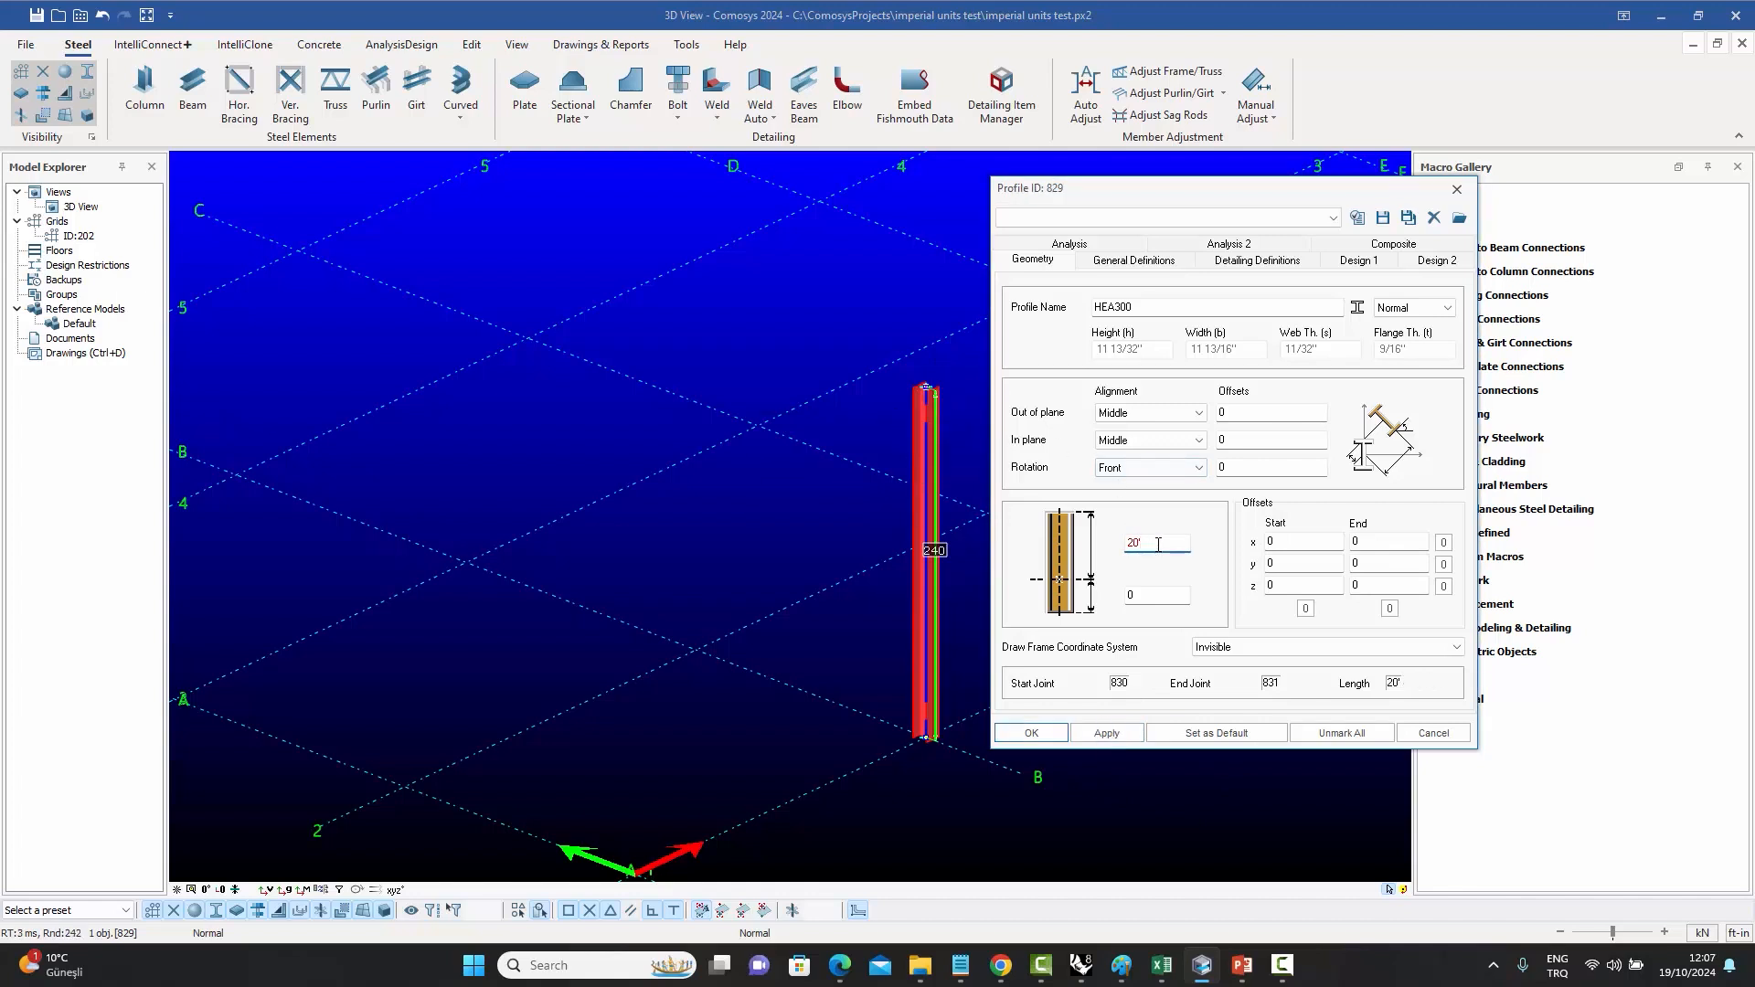
text(6)
click(1101, 733)
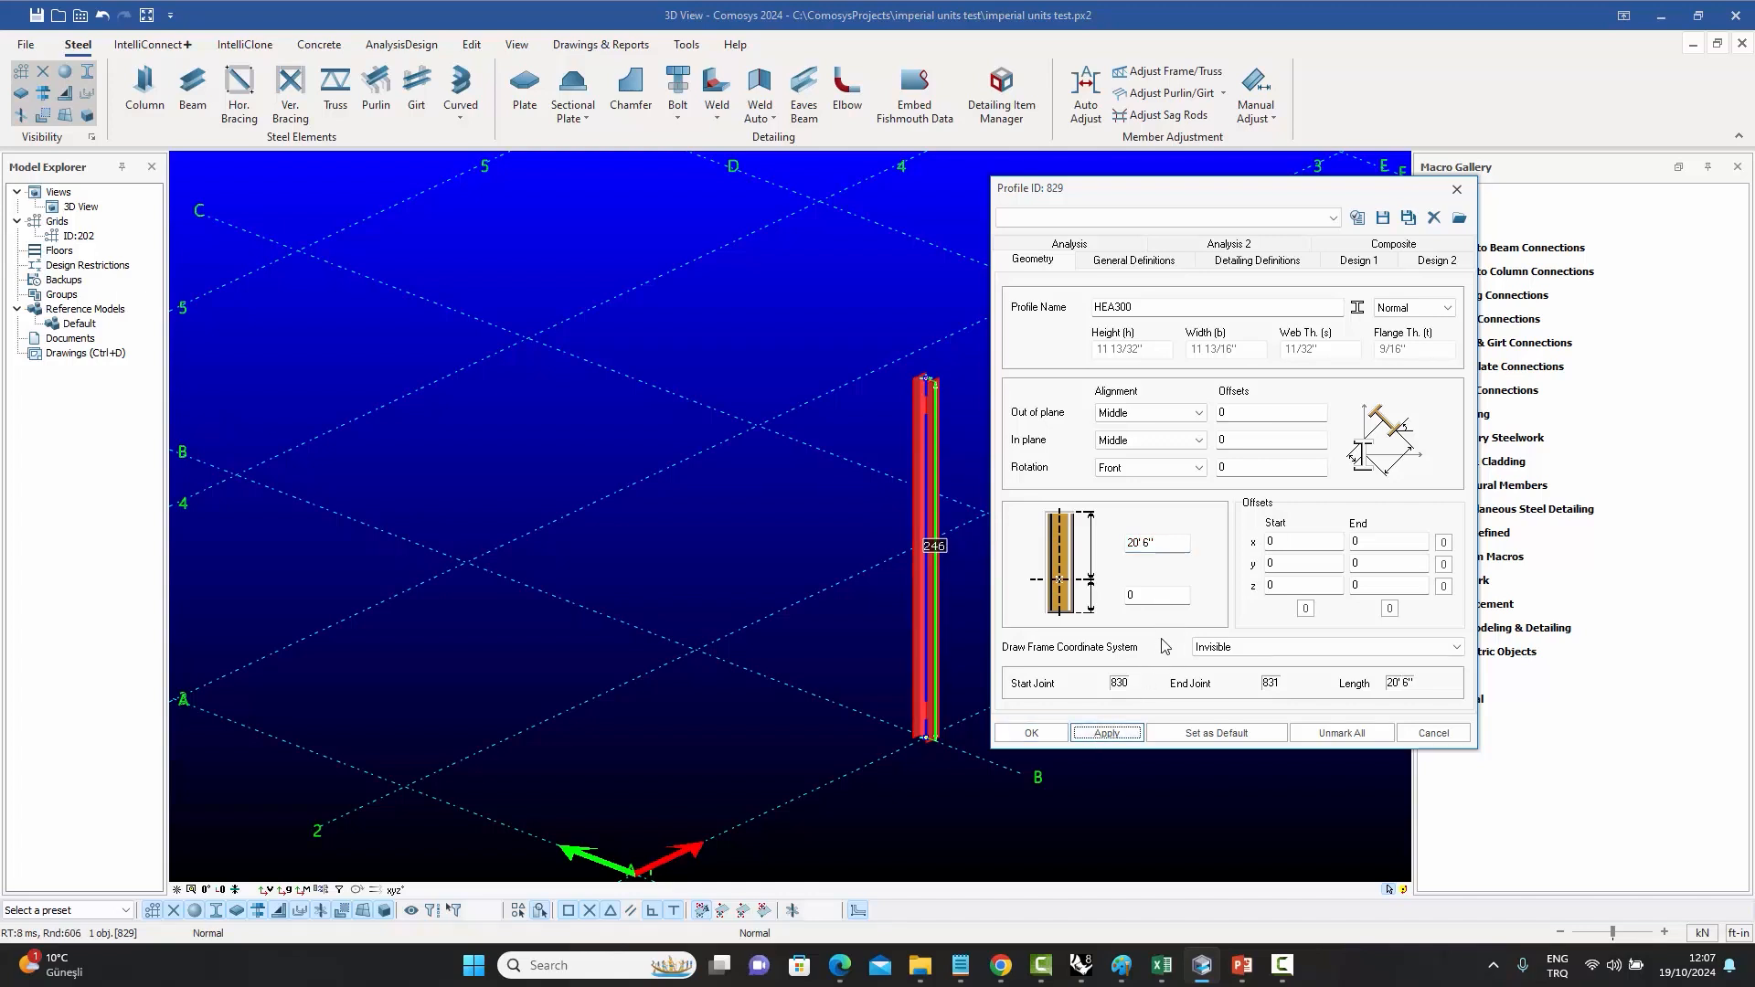
click(1433, 733)
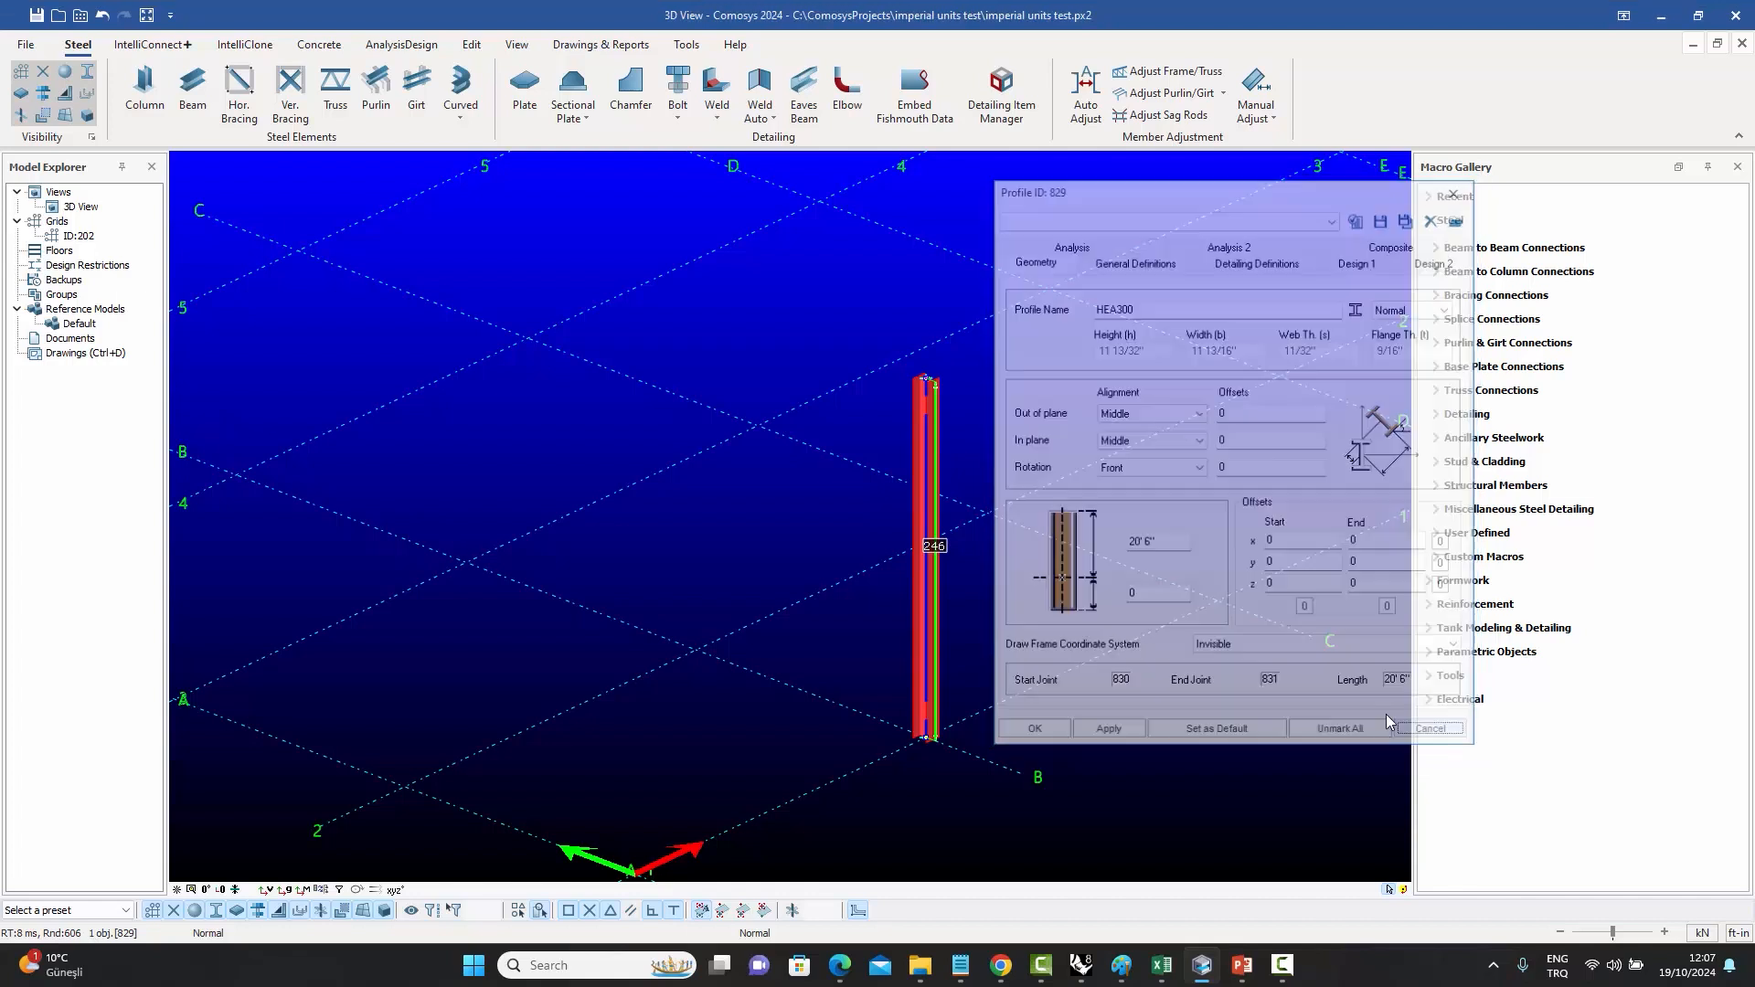
- Draw a beam along grid line 3 from intersection B-3 to C-3
click(193, 89)
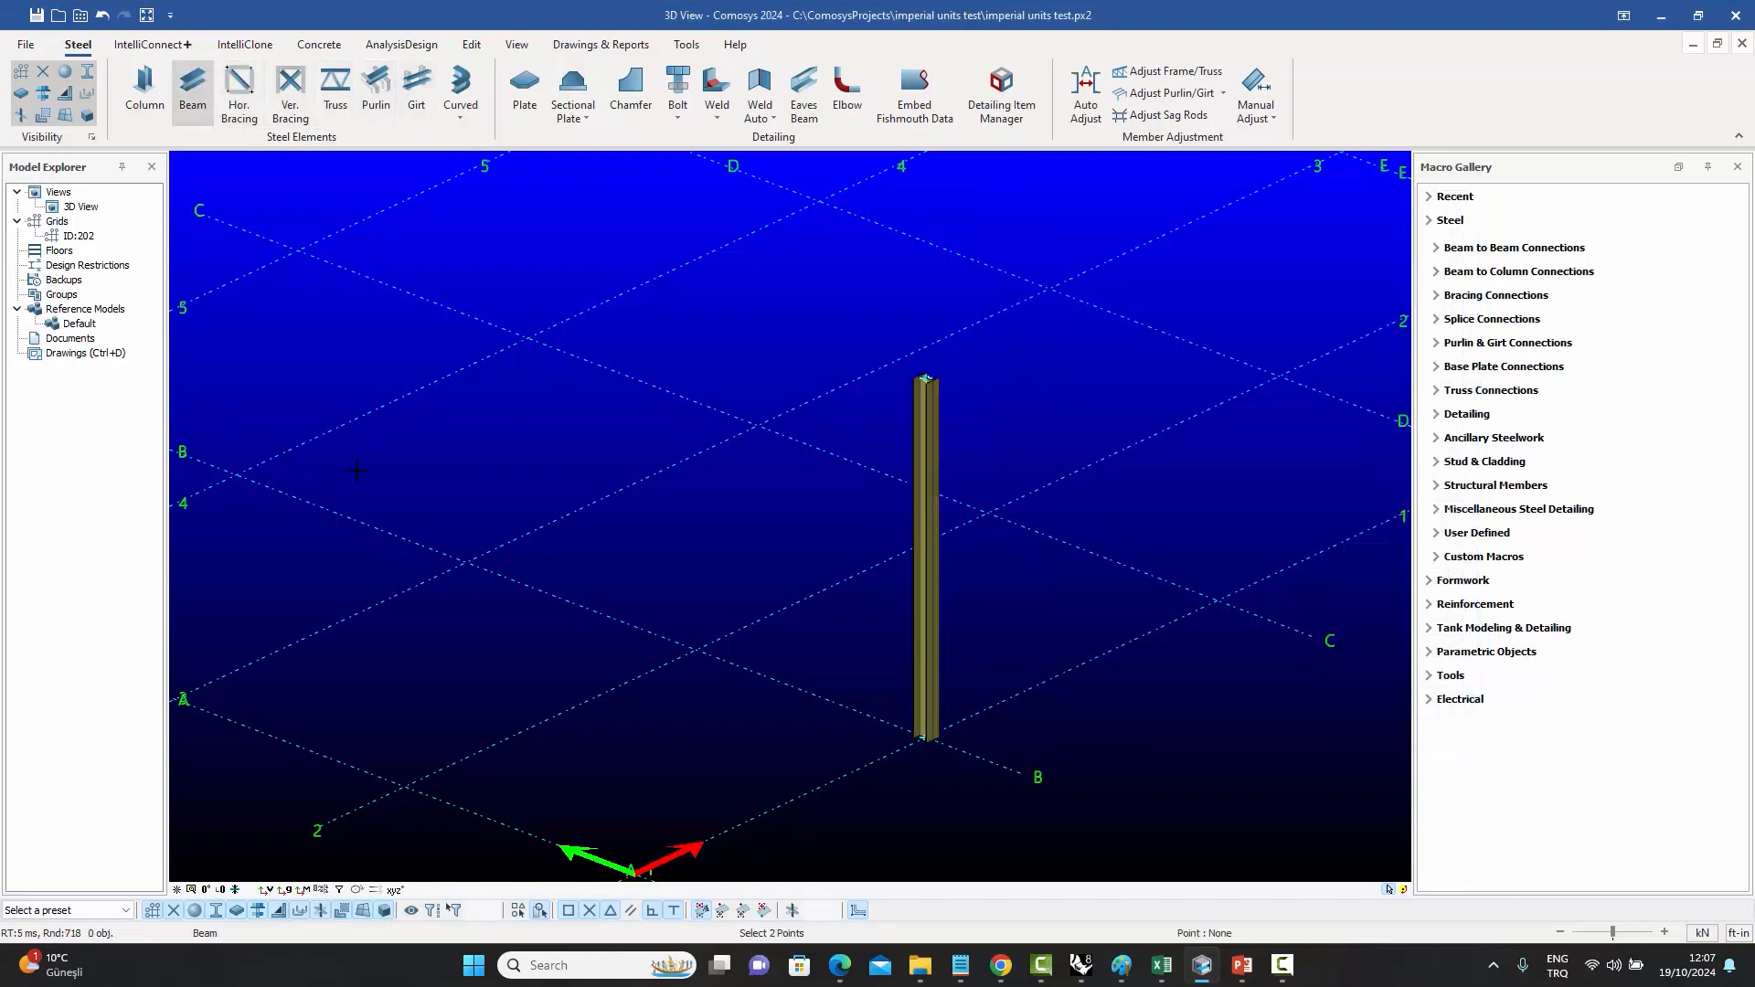
click(466, 563)
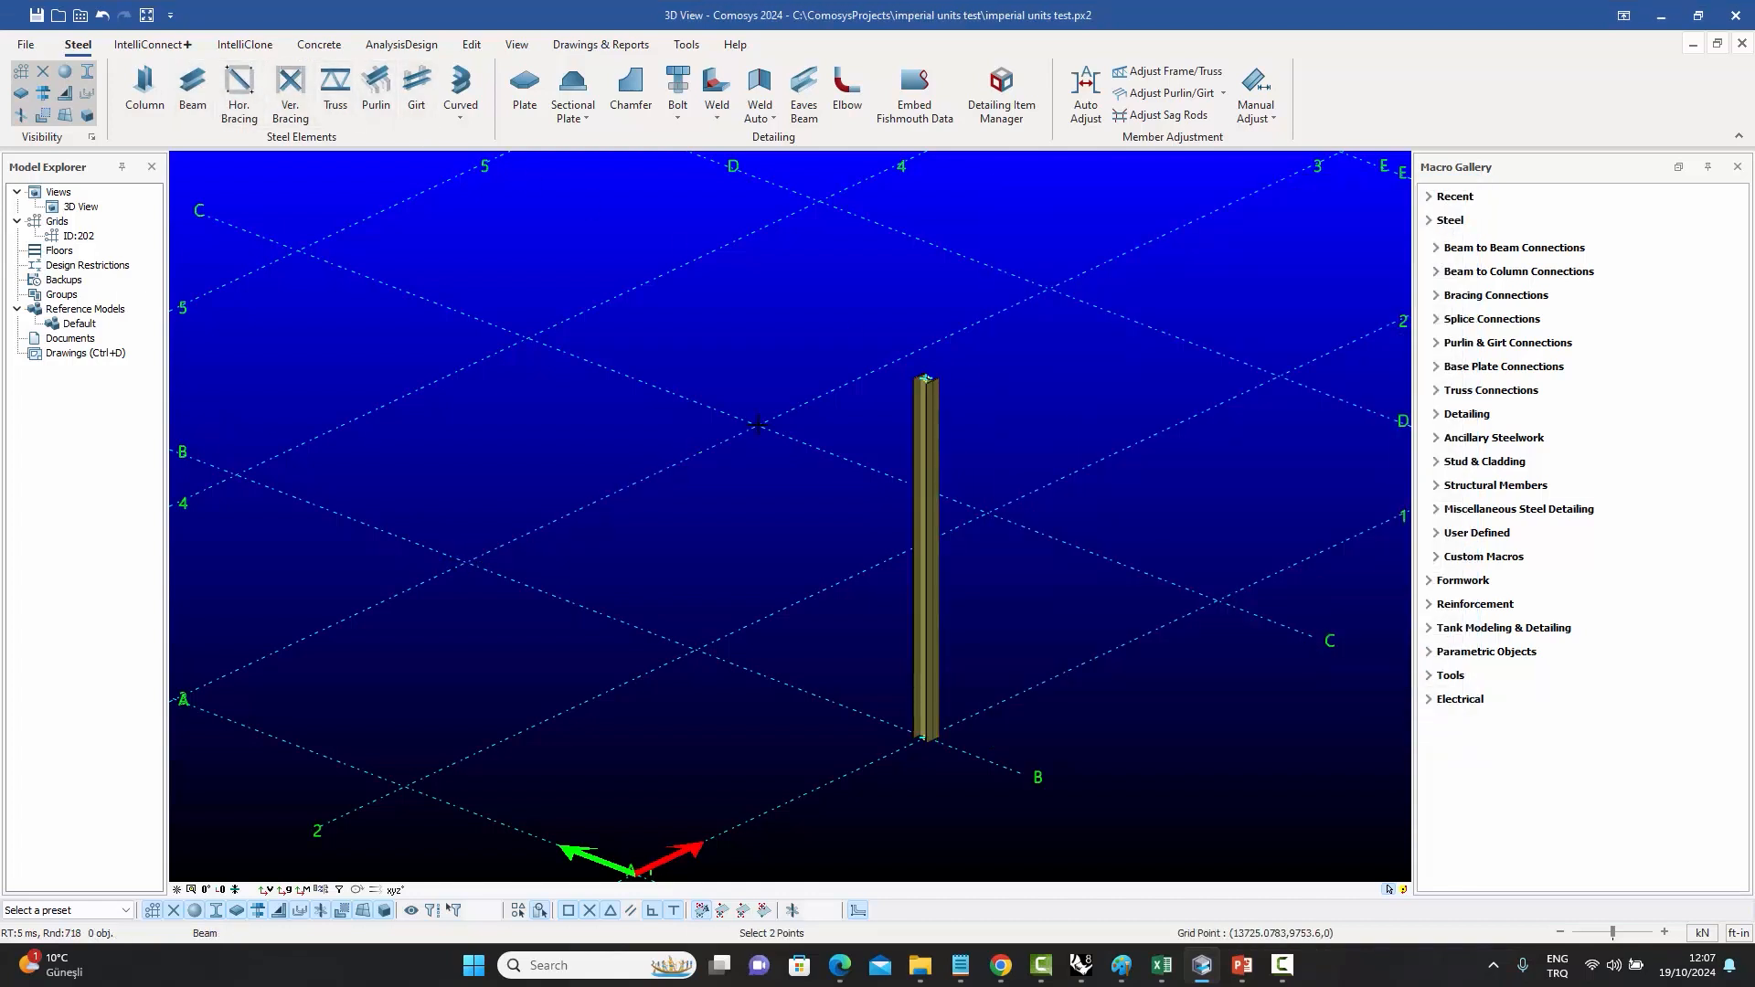
click(757, 426)
right_click(607, 391)
- Set the beam's out-of-plane offset to 6"
click(684, 469)
double_click(684, 472)
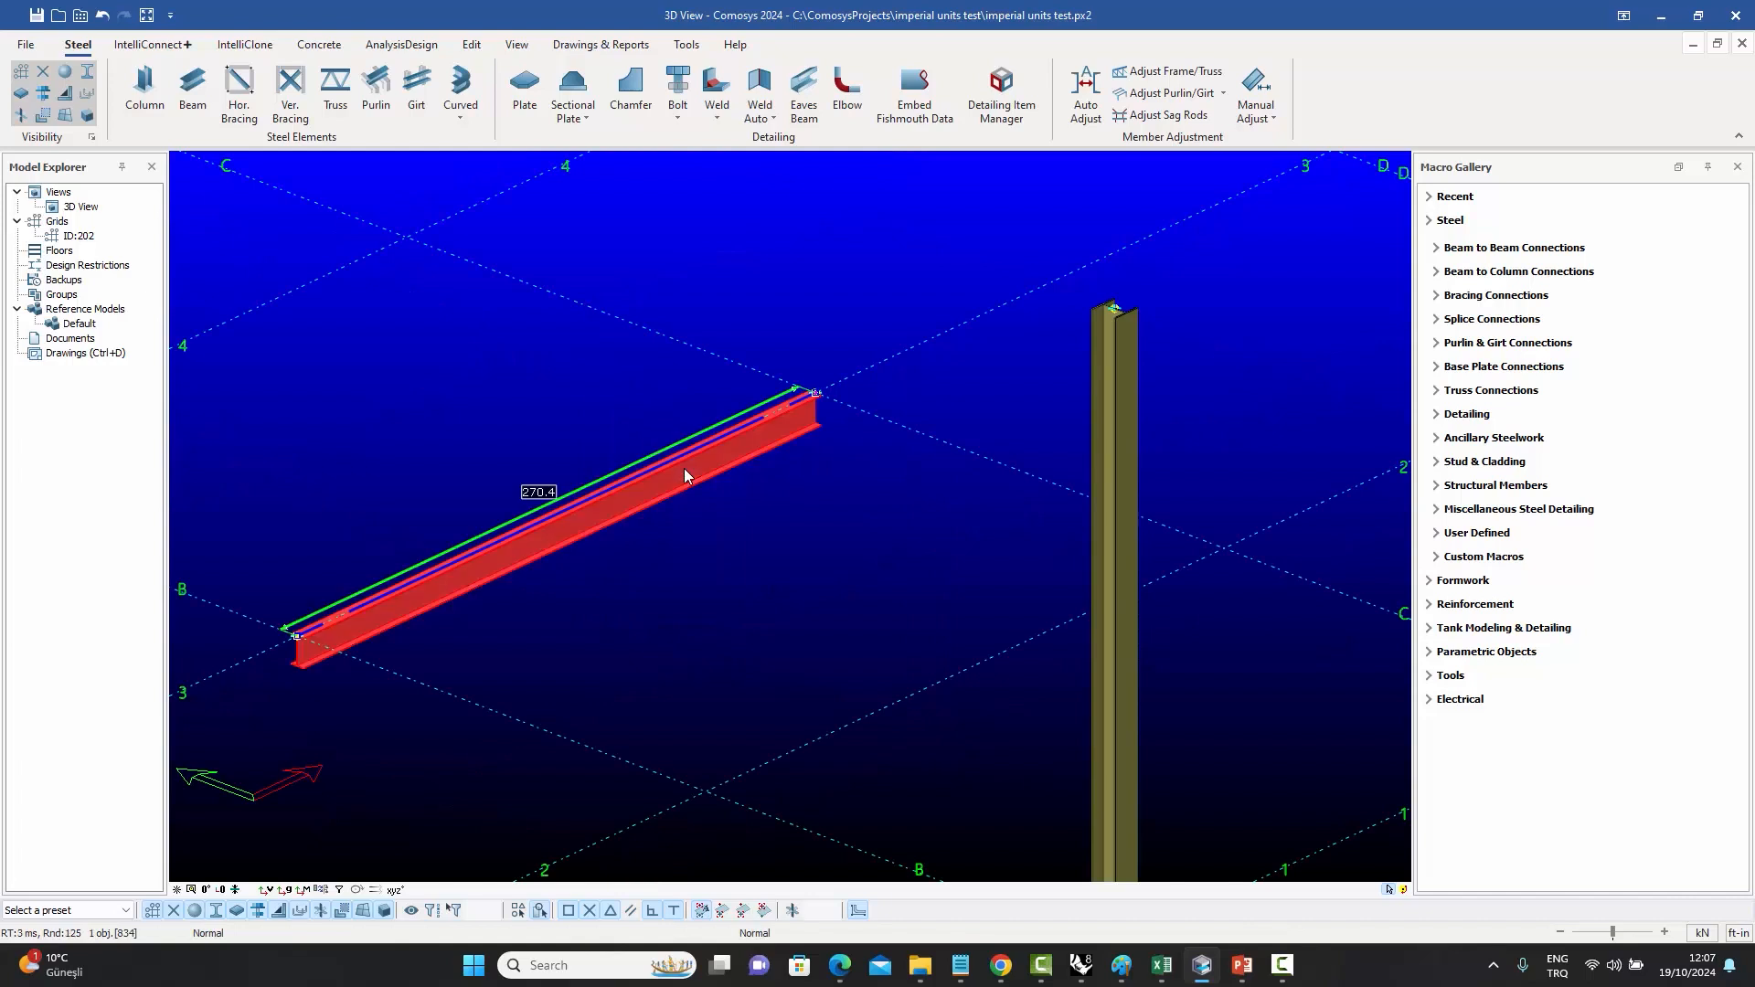
drag(873, 198, 1396, 240)
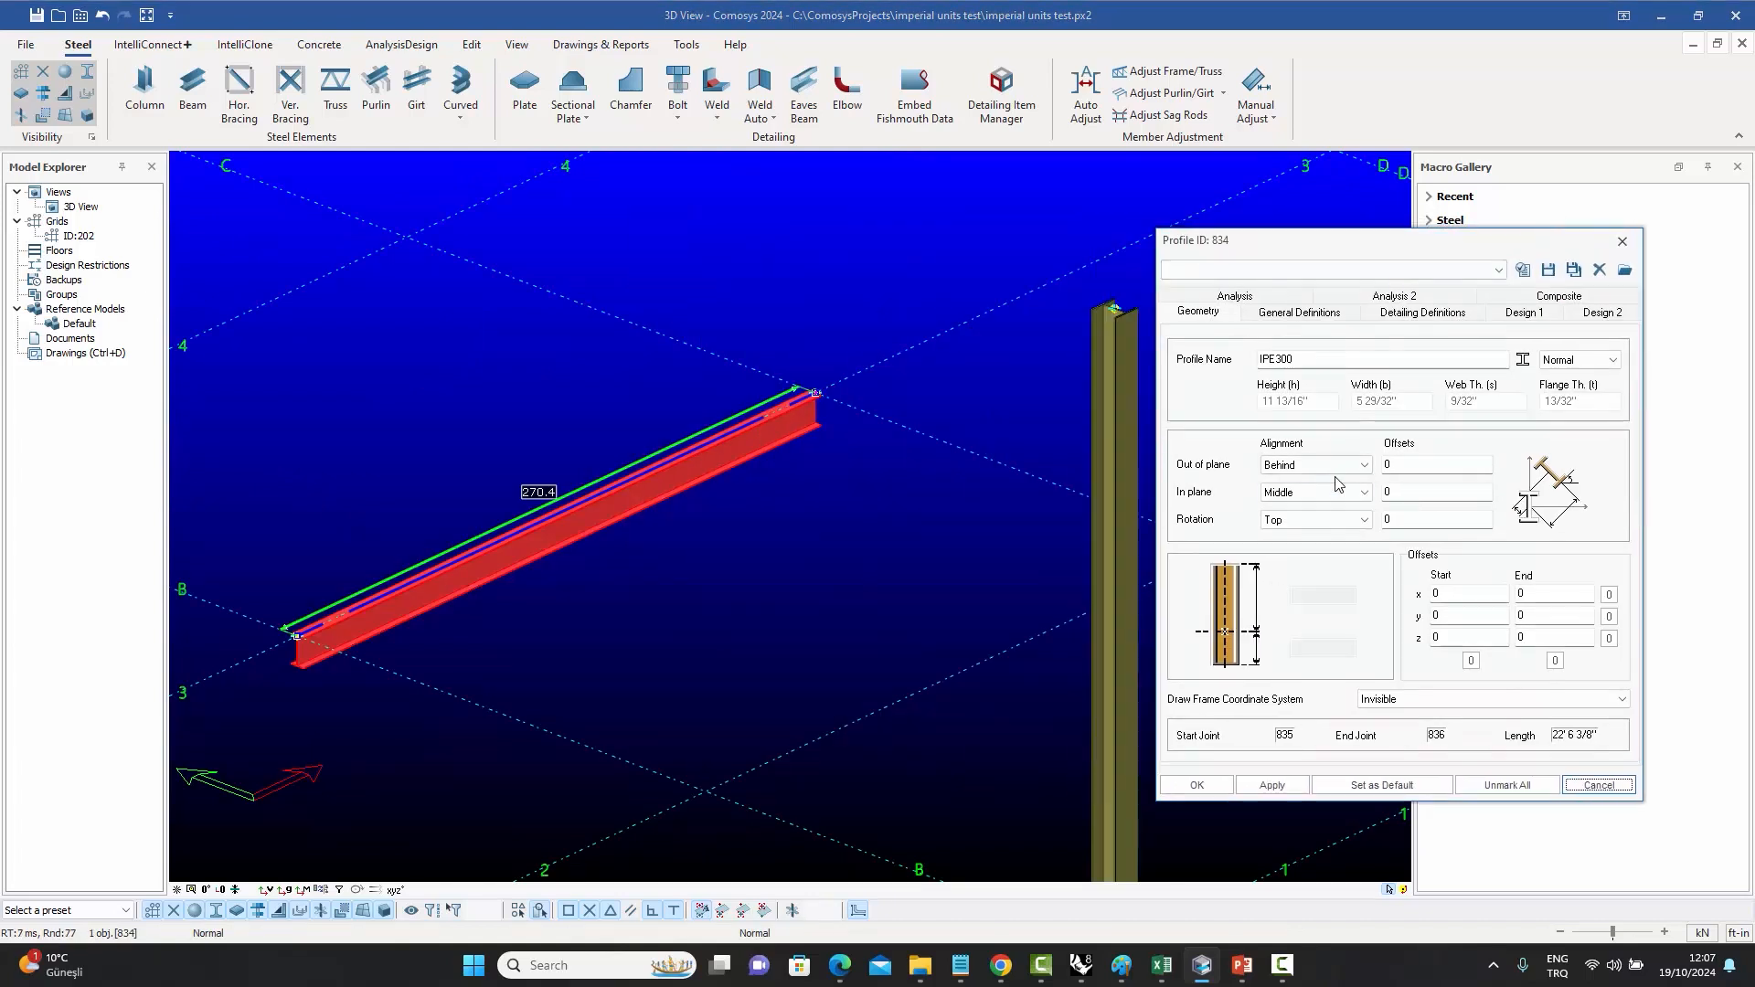
click(1409, 466)
text(6")
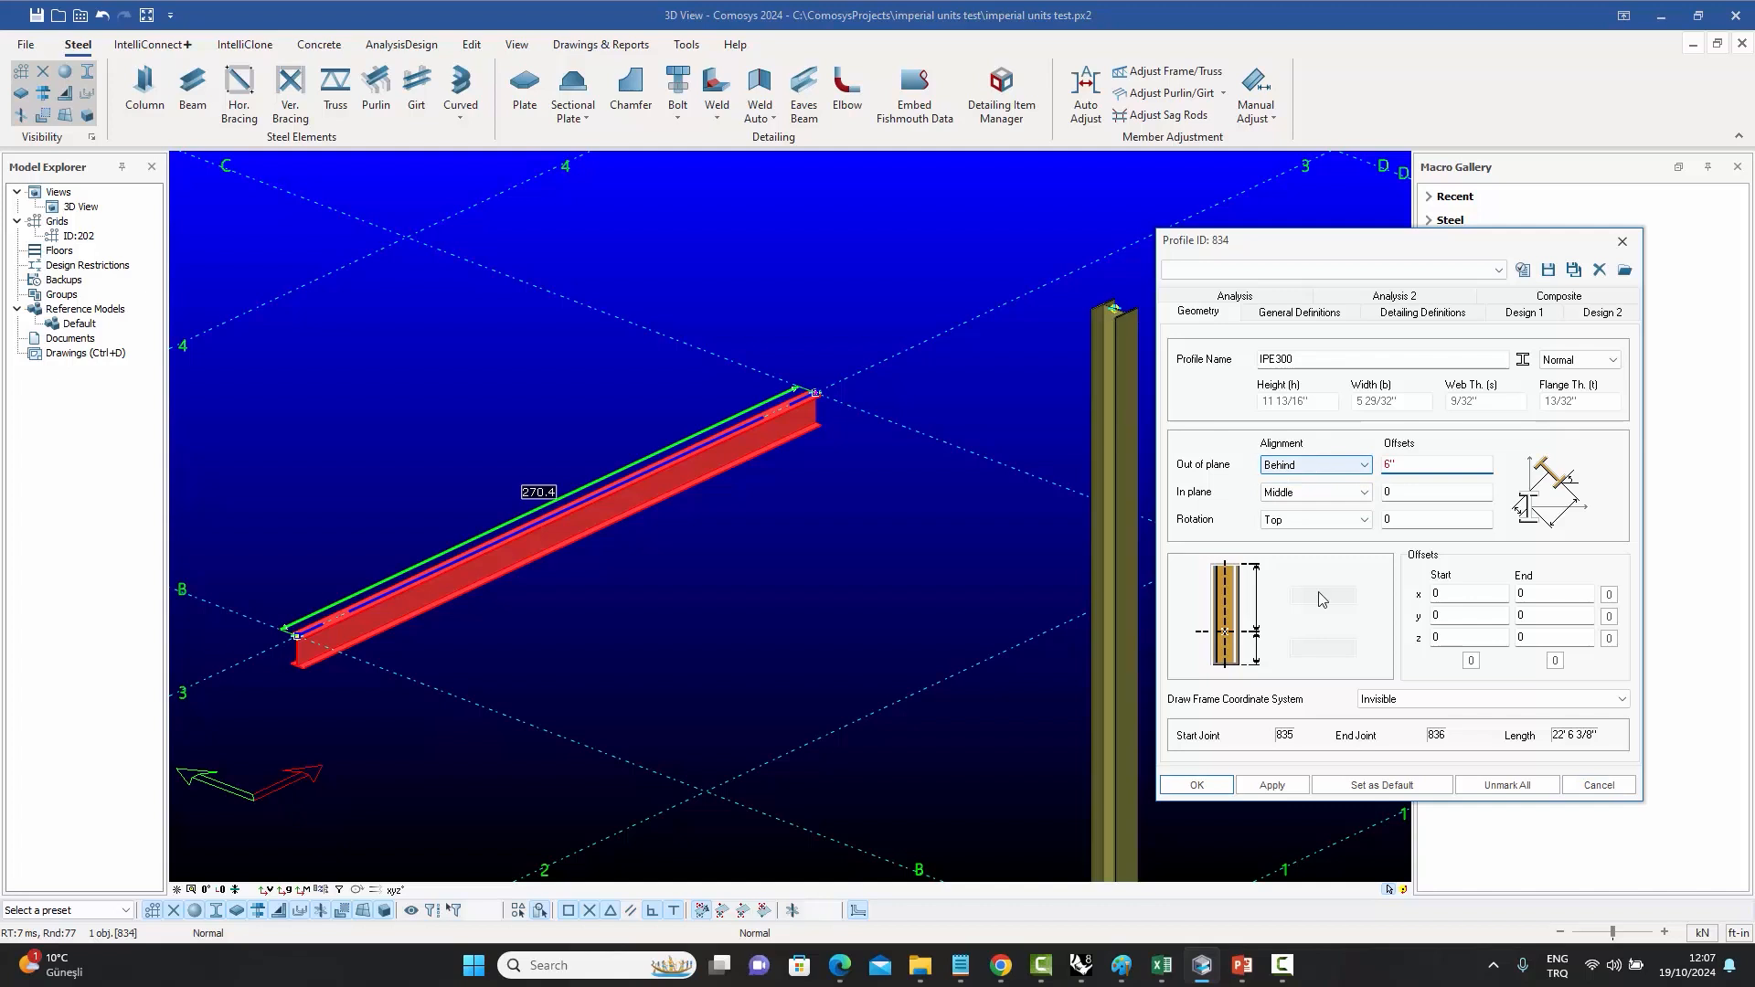
click(1271, 787)
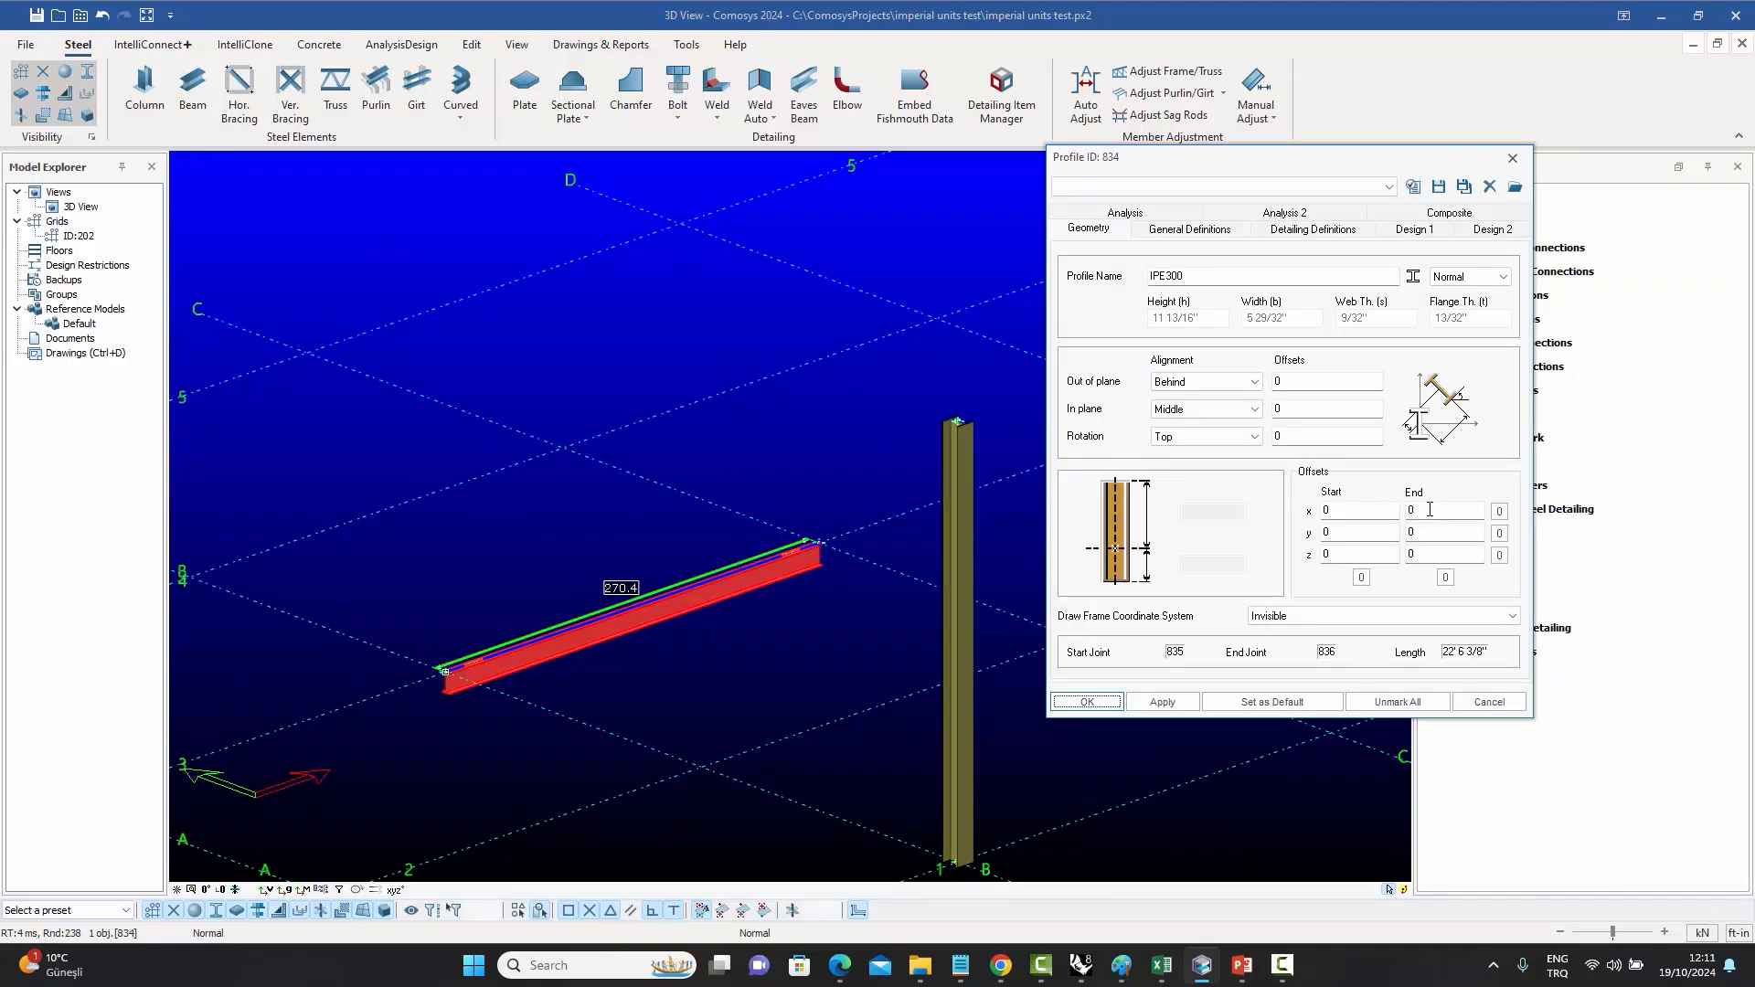
- Set the beam's end offset in X to 12.37654 and reopen the beam's properties
click(1429, 509)
text(12.37654)
click(1087, 701)
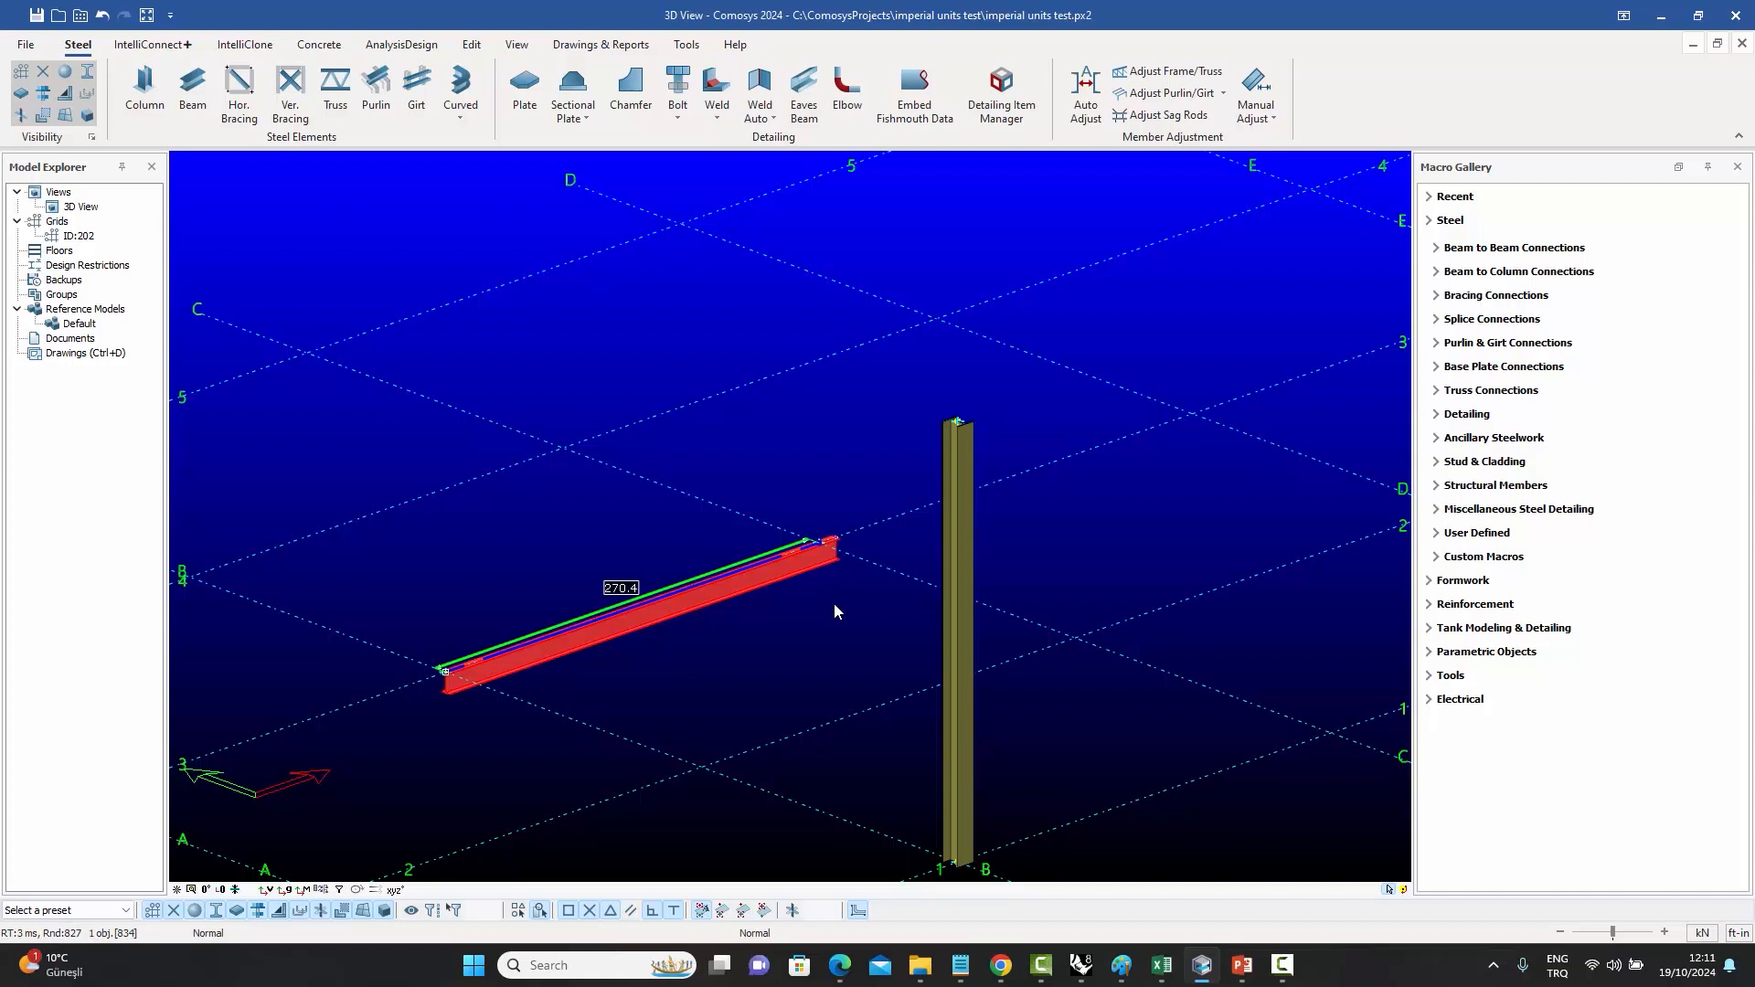
double_click(800, 573)
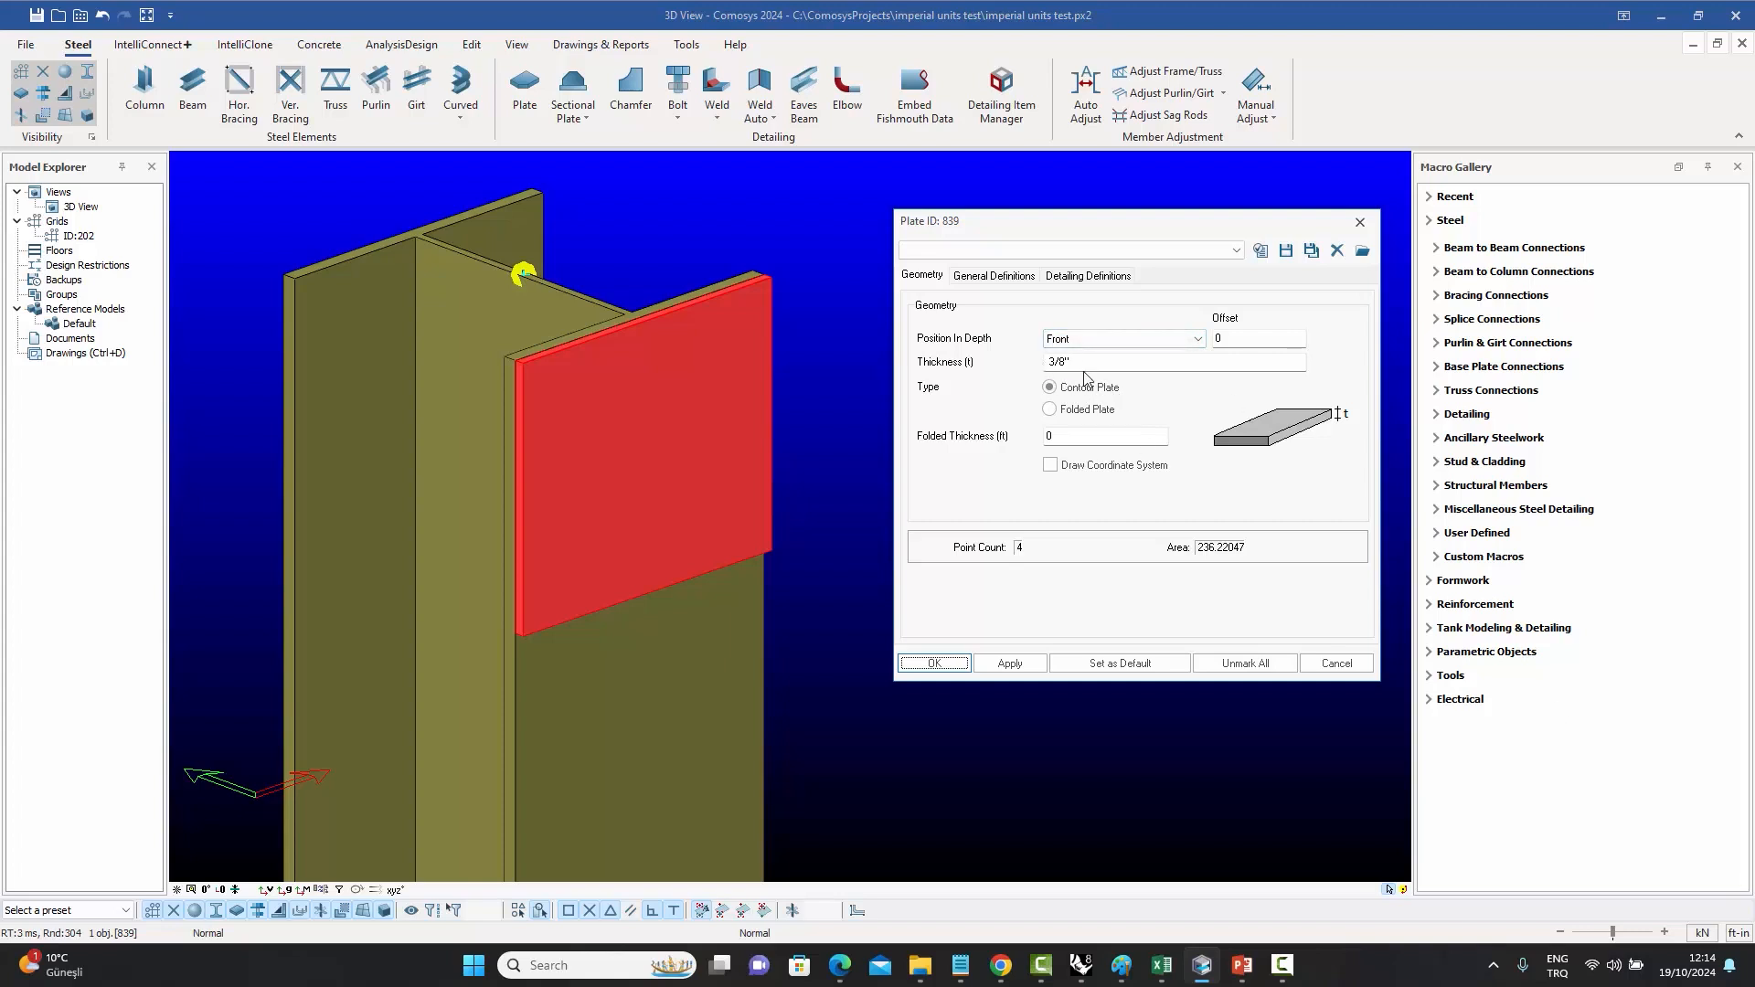
- Set the thickness of the plate on the column's flange to 5/8"
double_click(1057, 361)
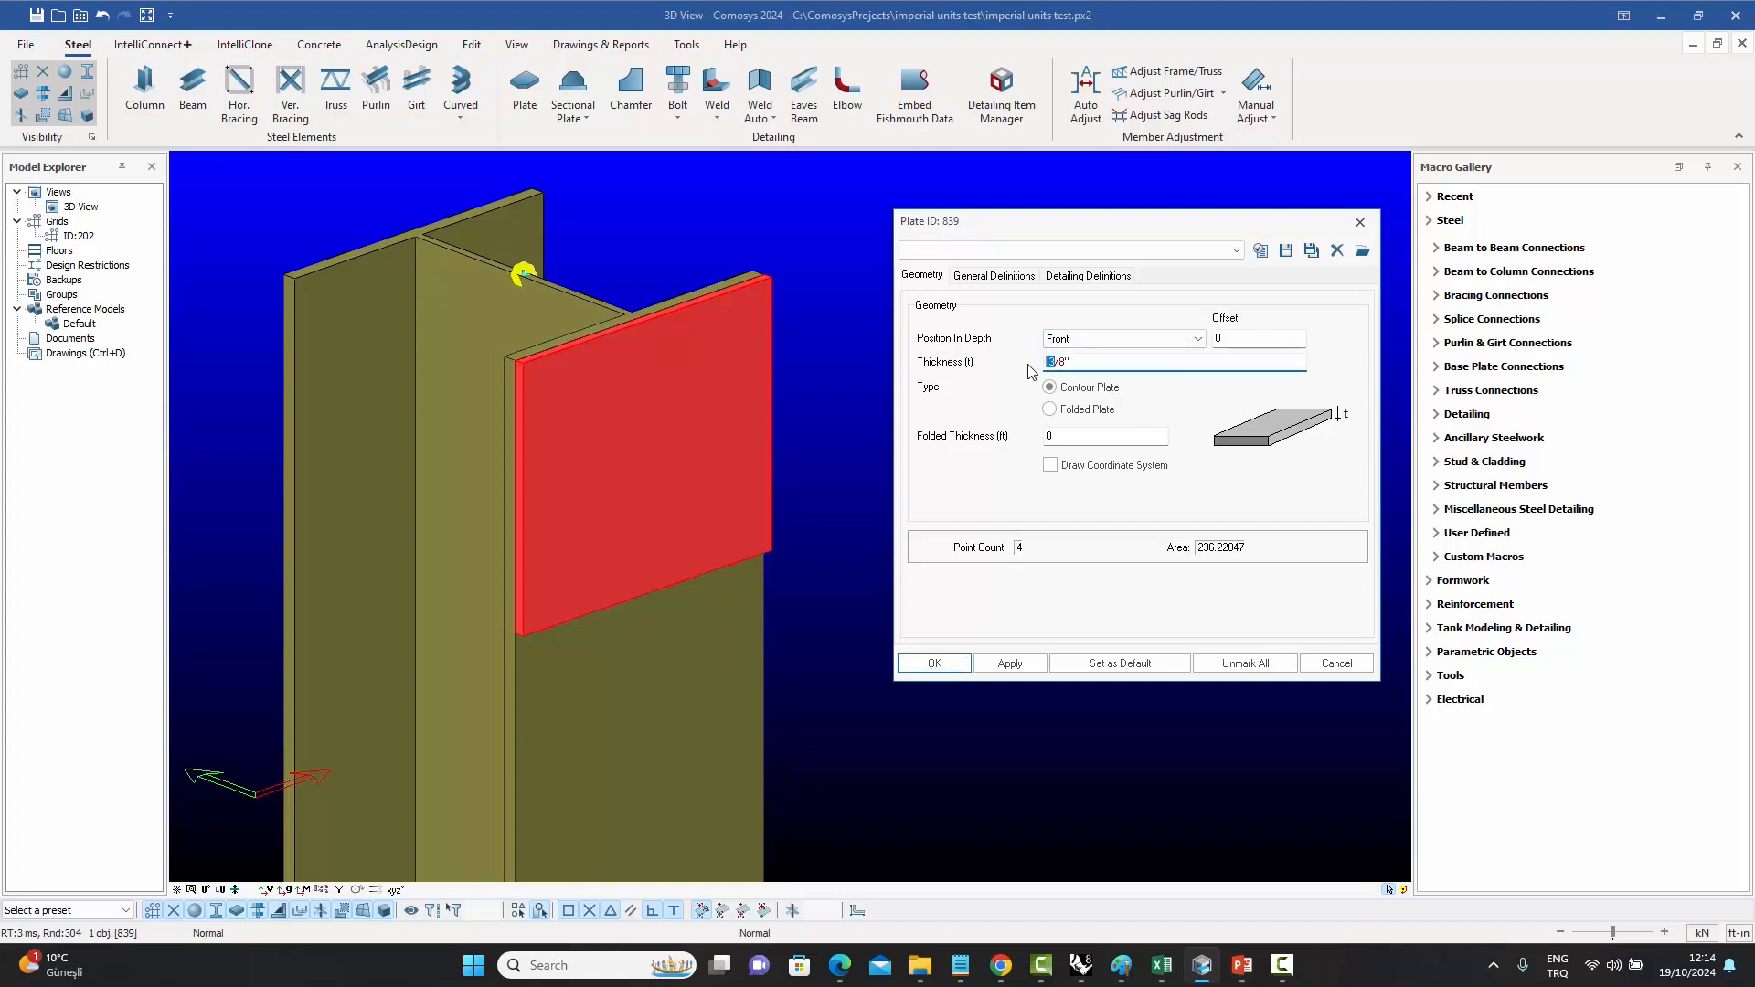
text(5)
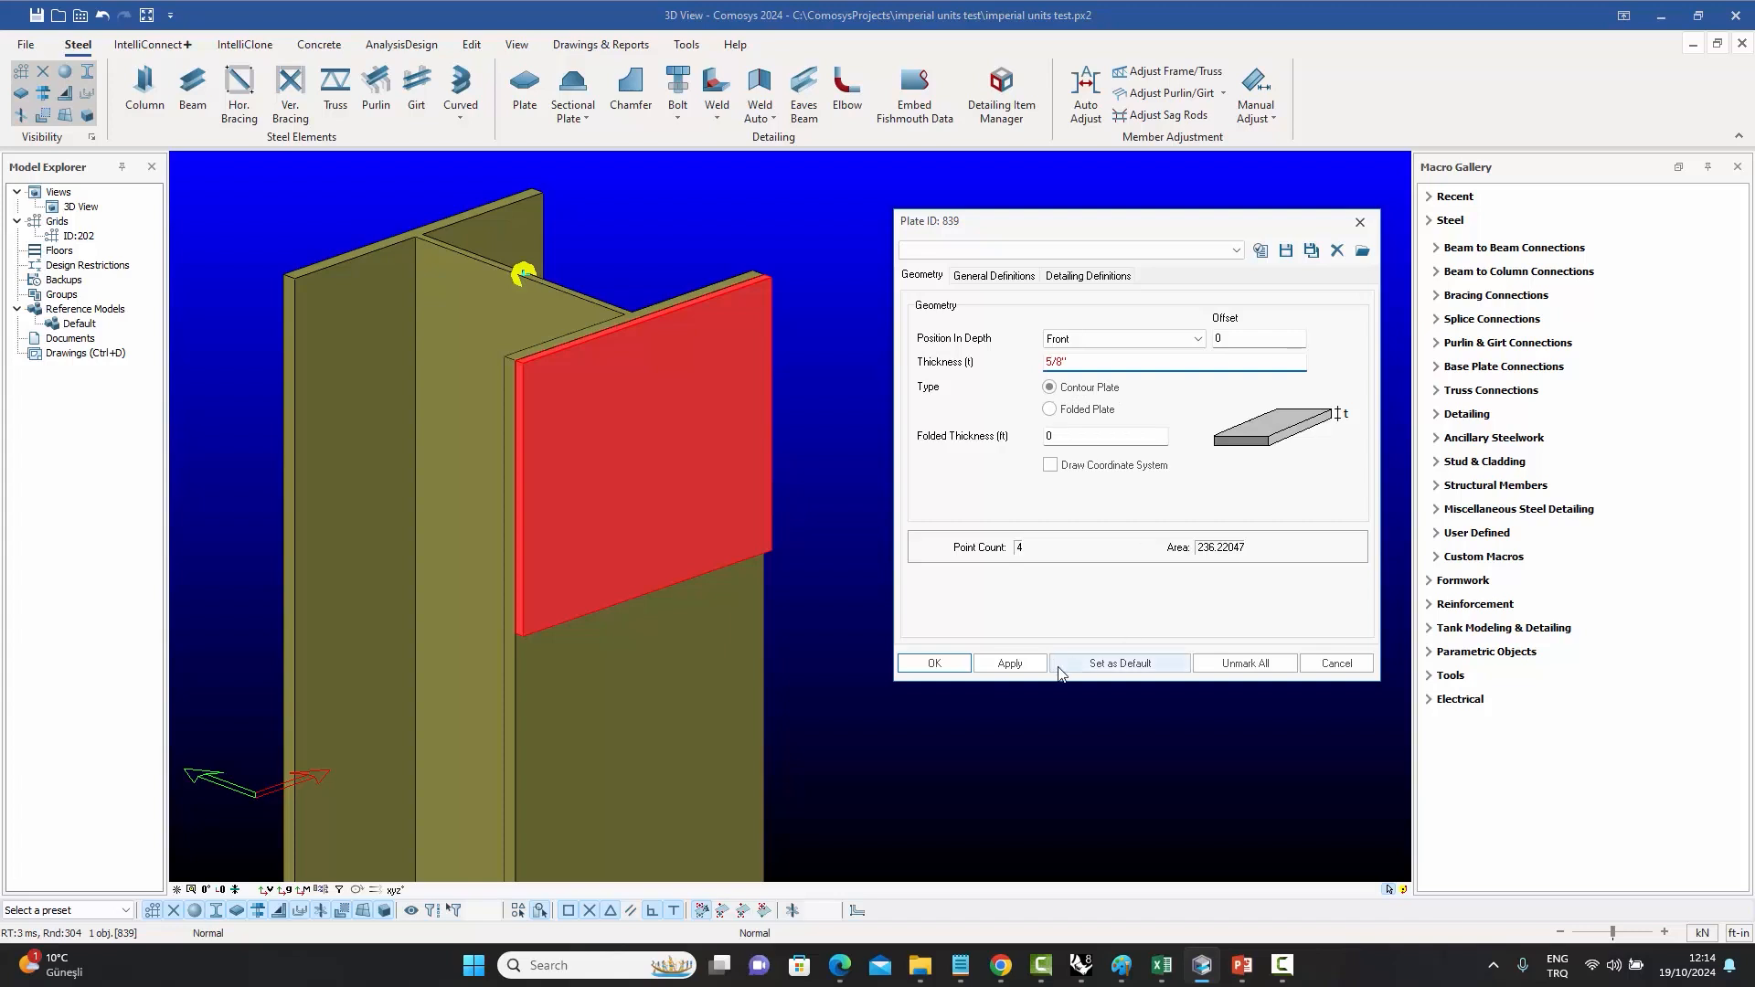
click(1009, 664)
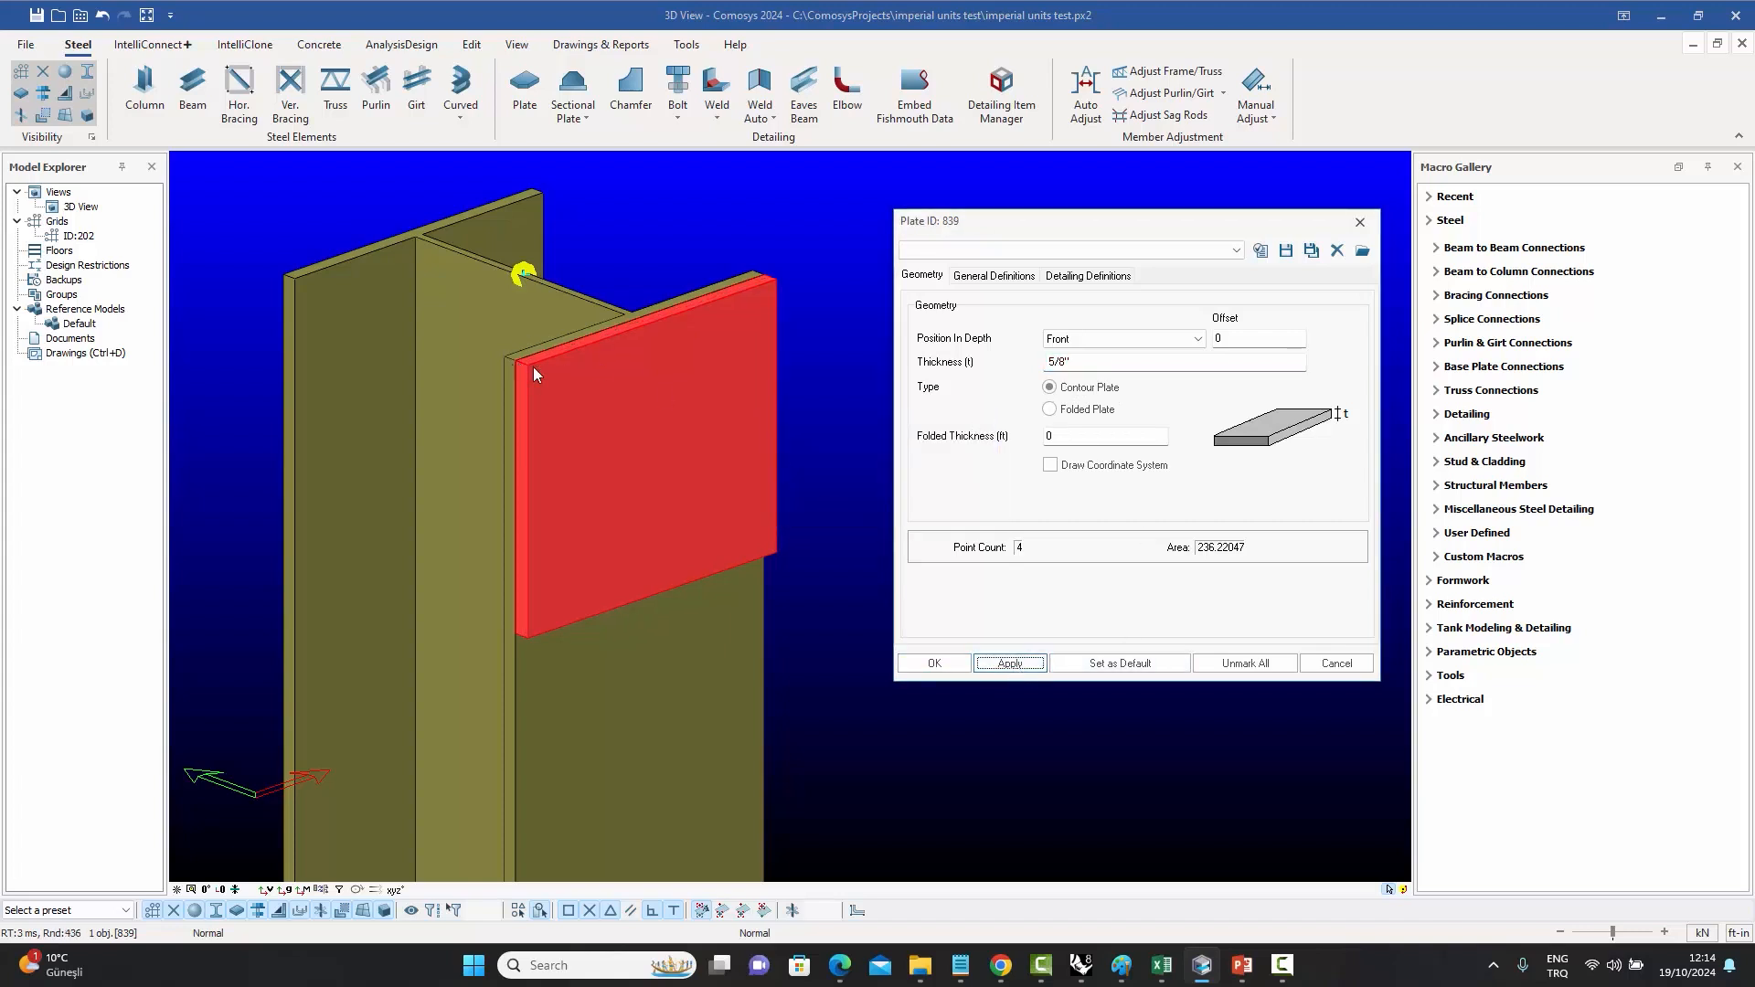
- Offset the flange plate by 1/2 from its front position in depth
double_click(1247, 340)
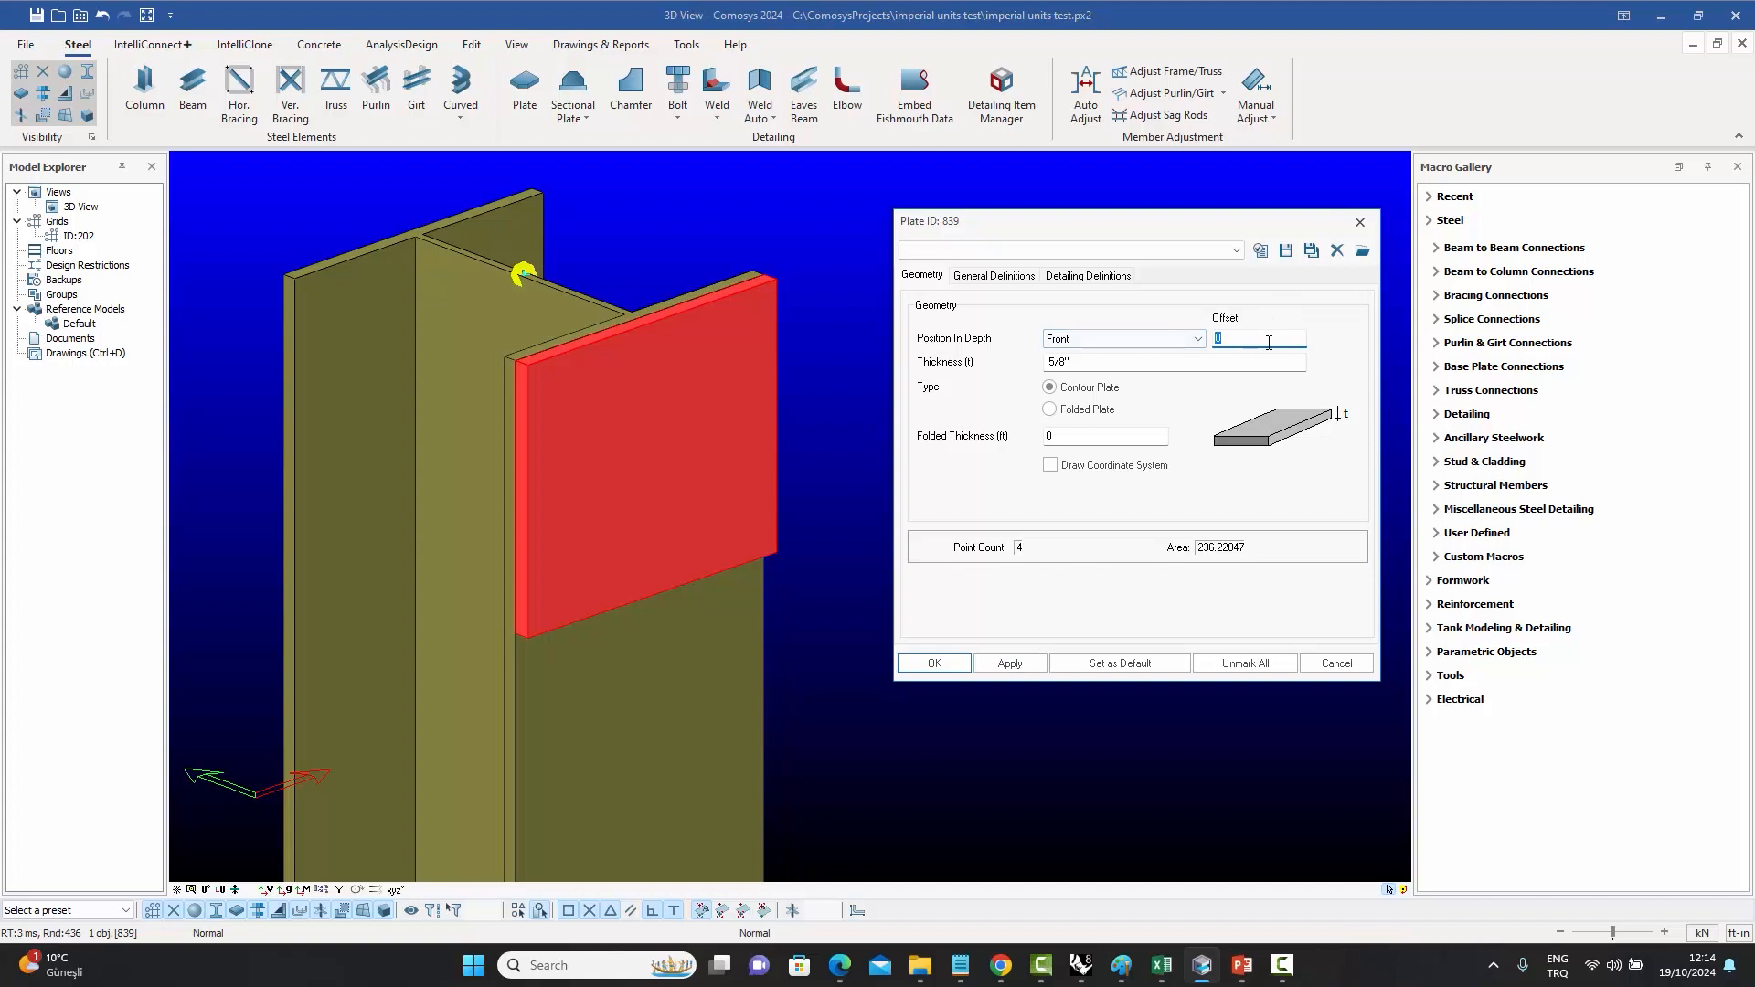
text(1/2)
click(1016, 664)
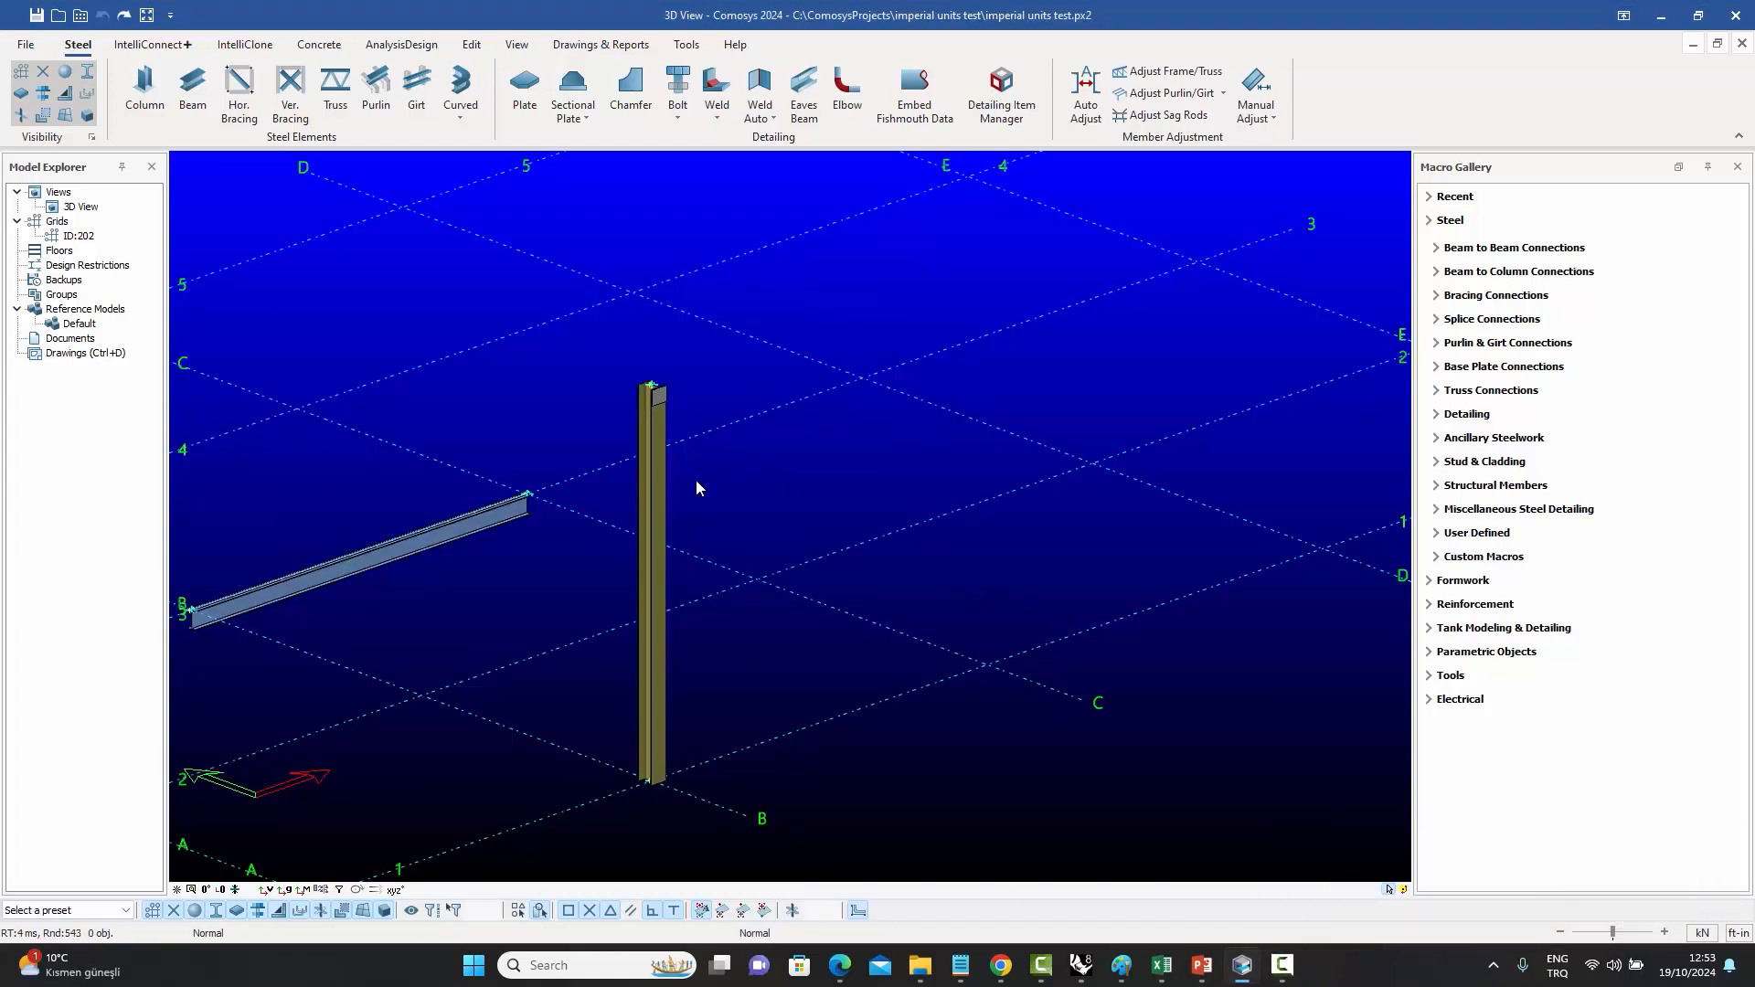
- Copy the column and its plate by distance along X at 6'5/8" spacing with a count of 2
drag(693, 477, 629, 347)
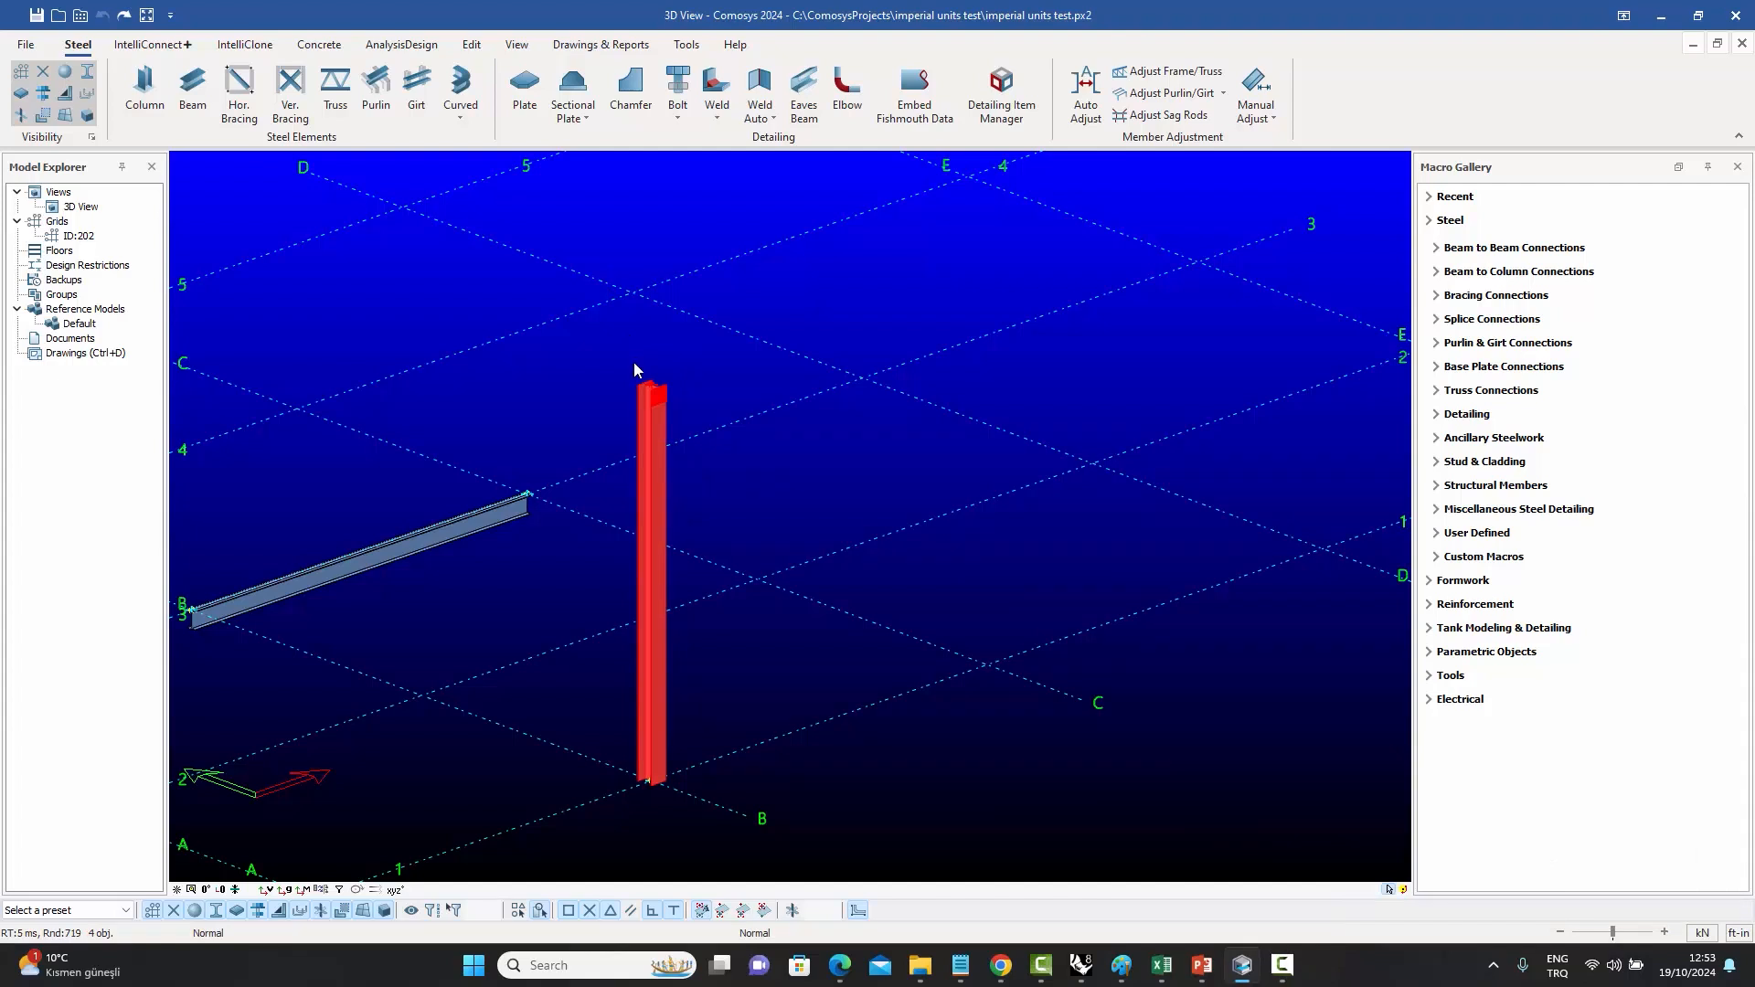
right_click(659, 442)
mouse_move(786, 623)
click(873, 621)
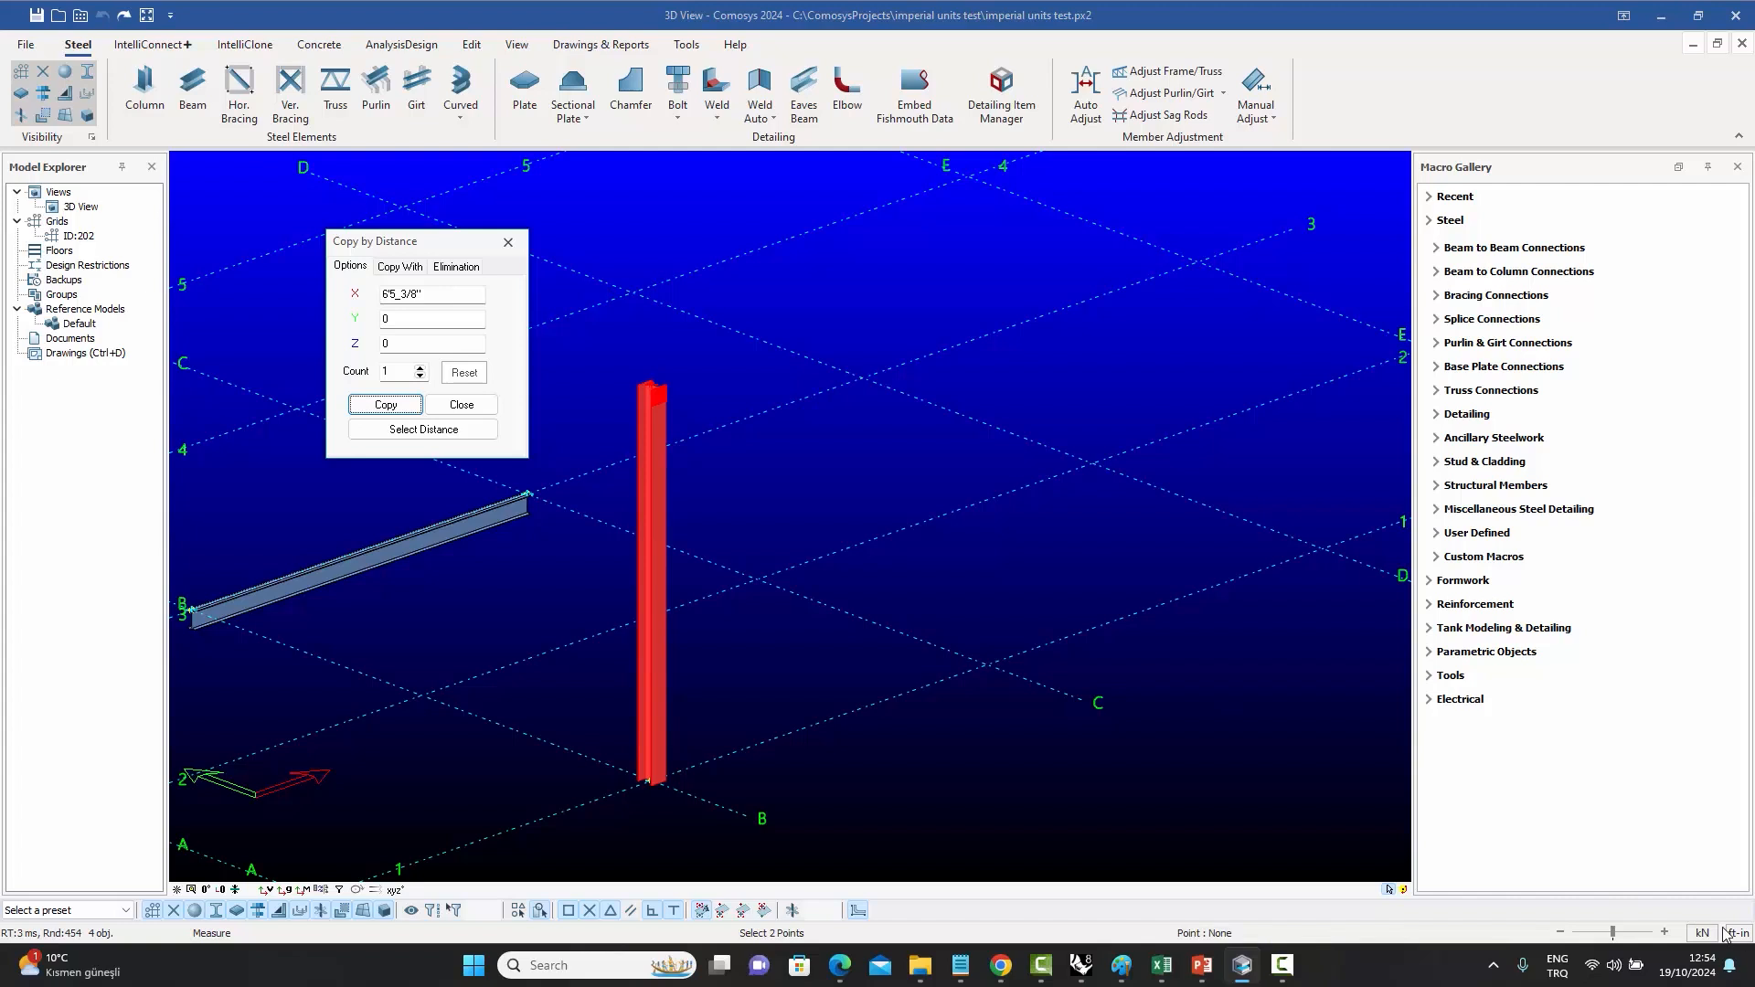
click(439, 294)
text(6'5)
key(BackSpace)
text(/8)
click(420, 368)
click(420, 367)
click(421, 375)
click(395, 411)
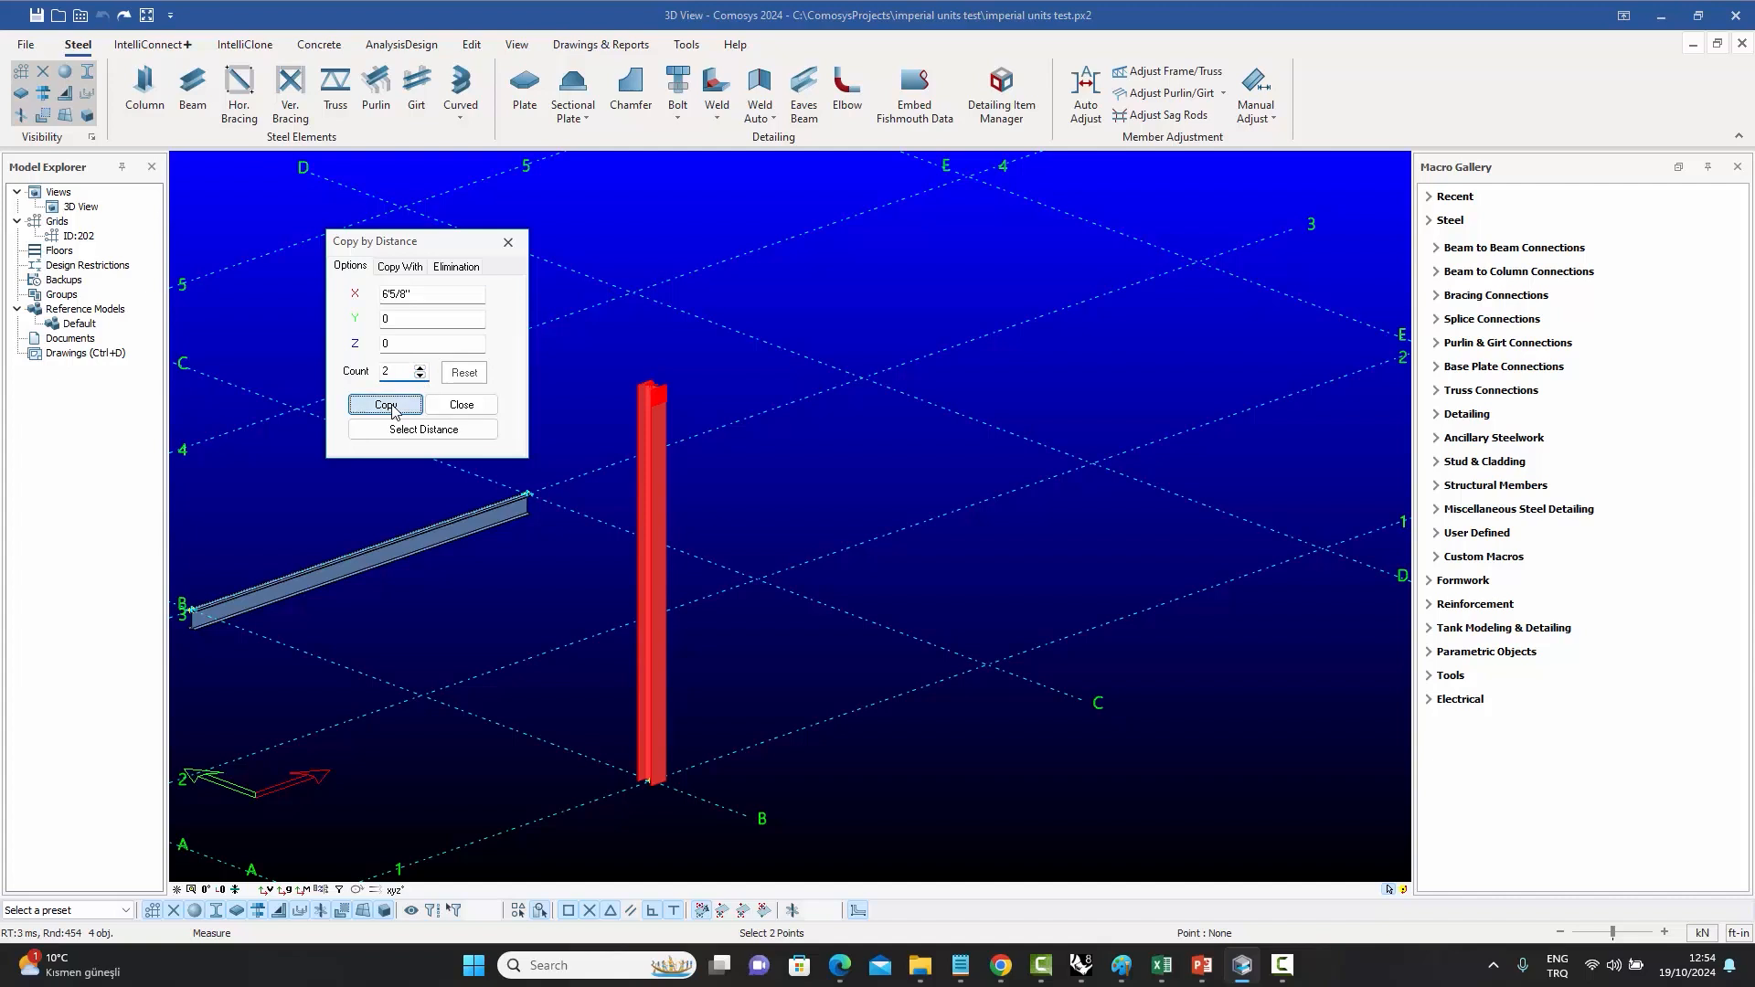
- Measure the distance between the bases of the original column and its first copy
right_click(706, 617)
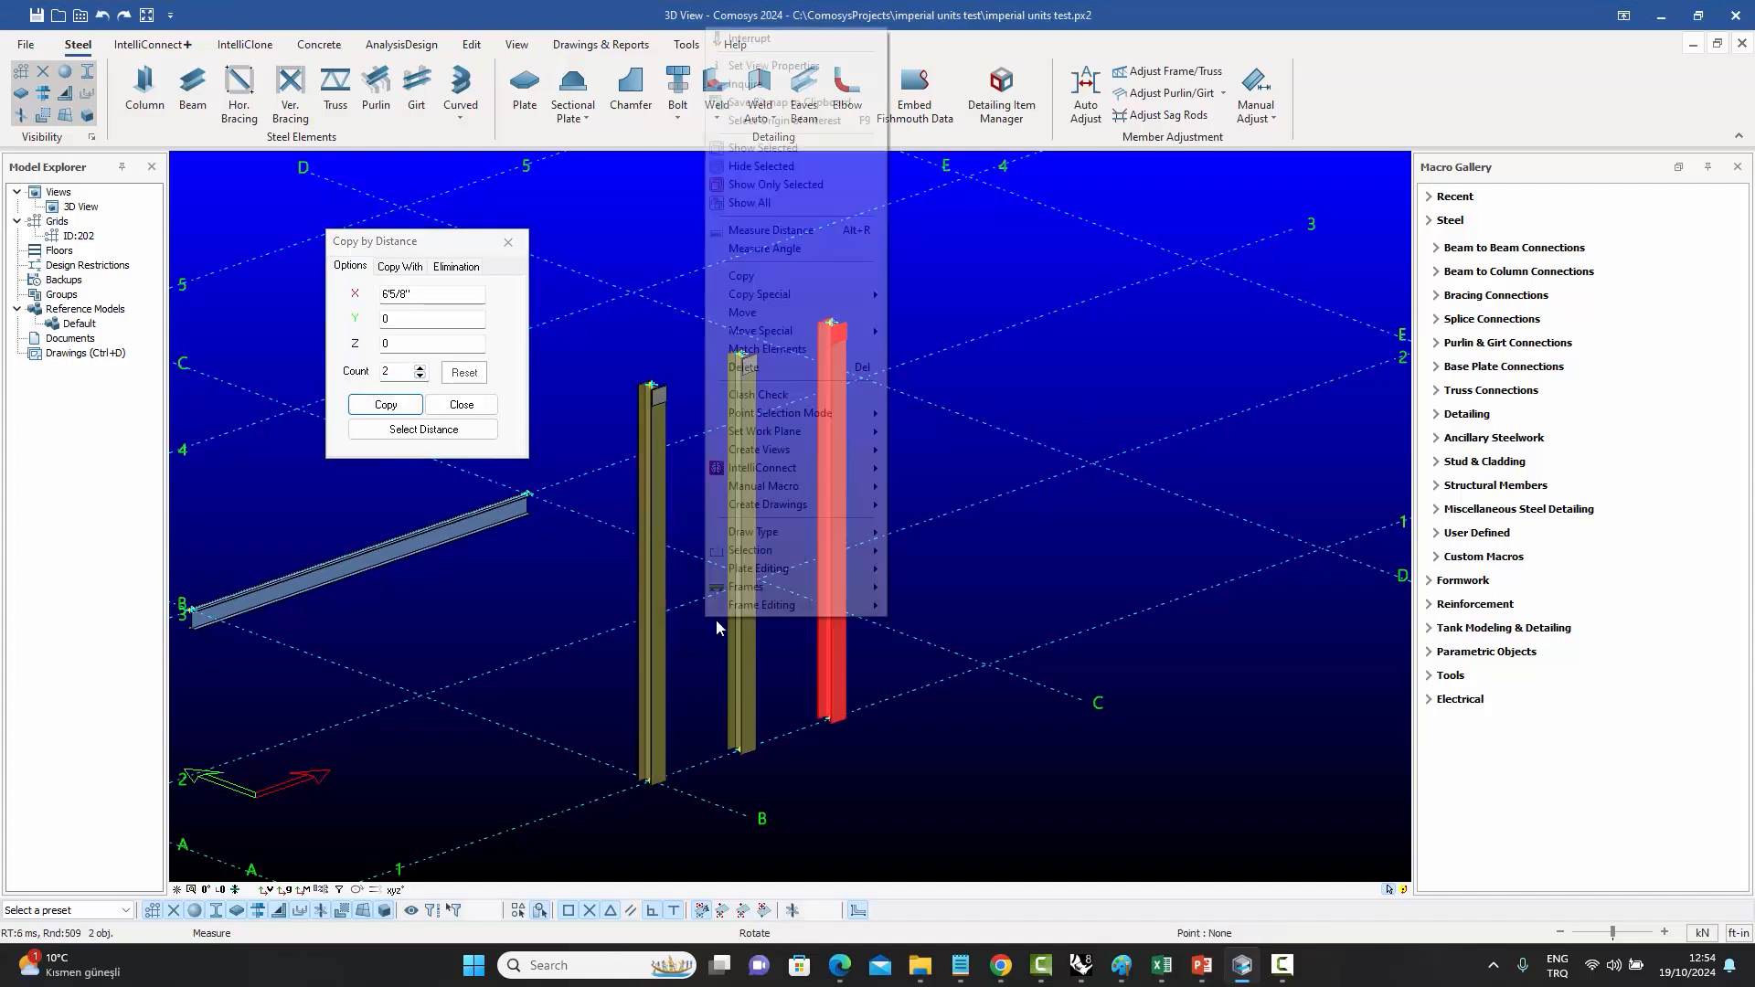
click(764, 230)
click(649, 780)
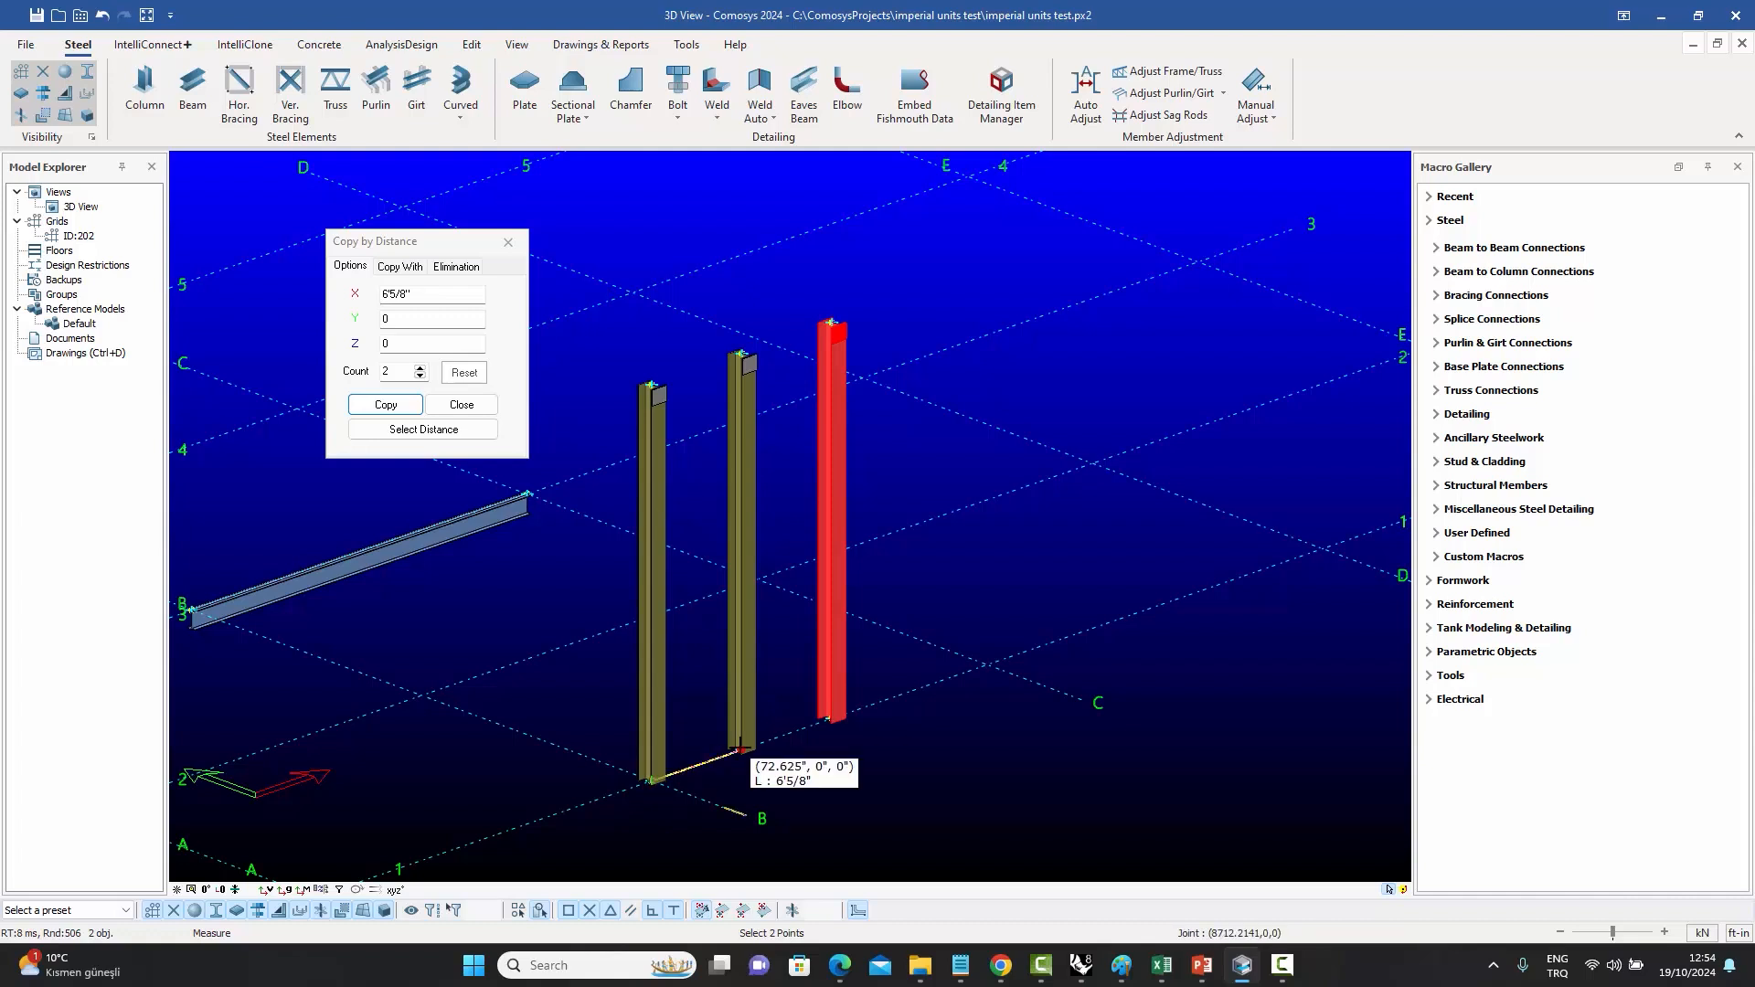
right_click(779, 763)
click(861, 184)
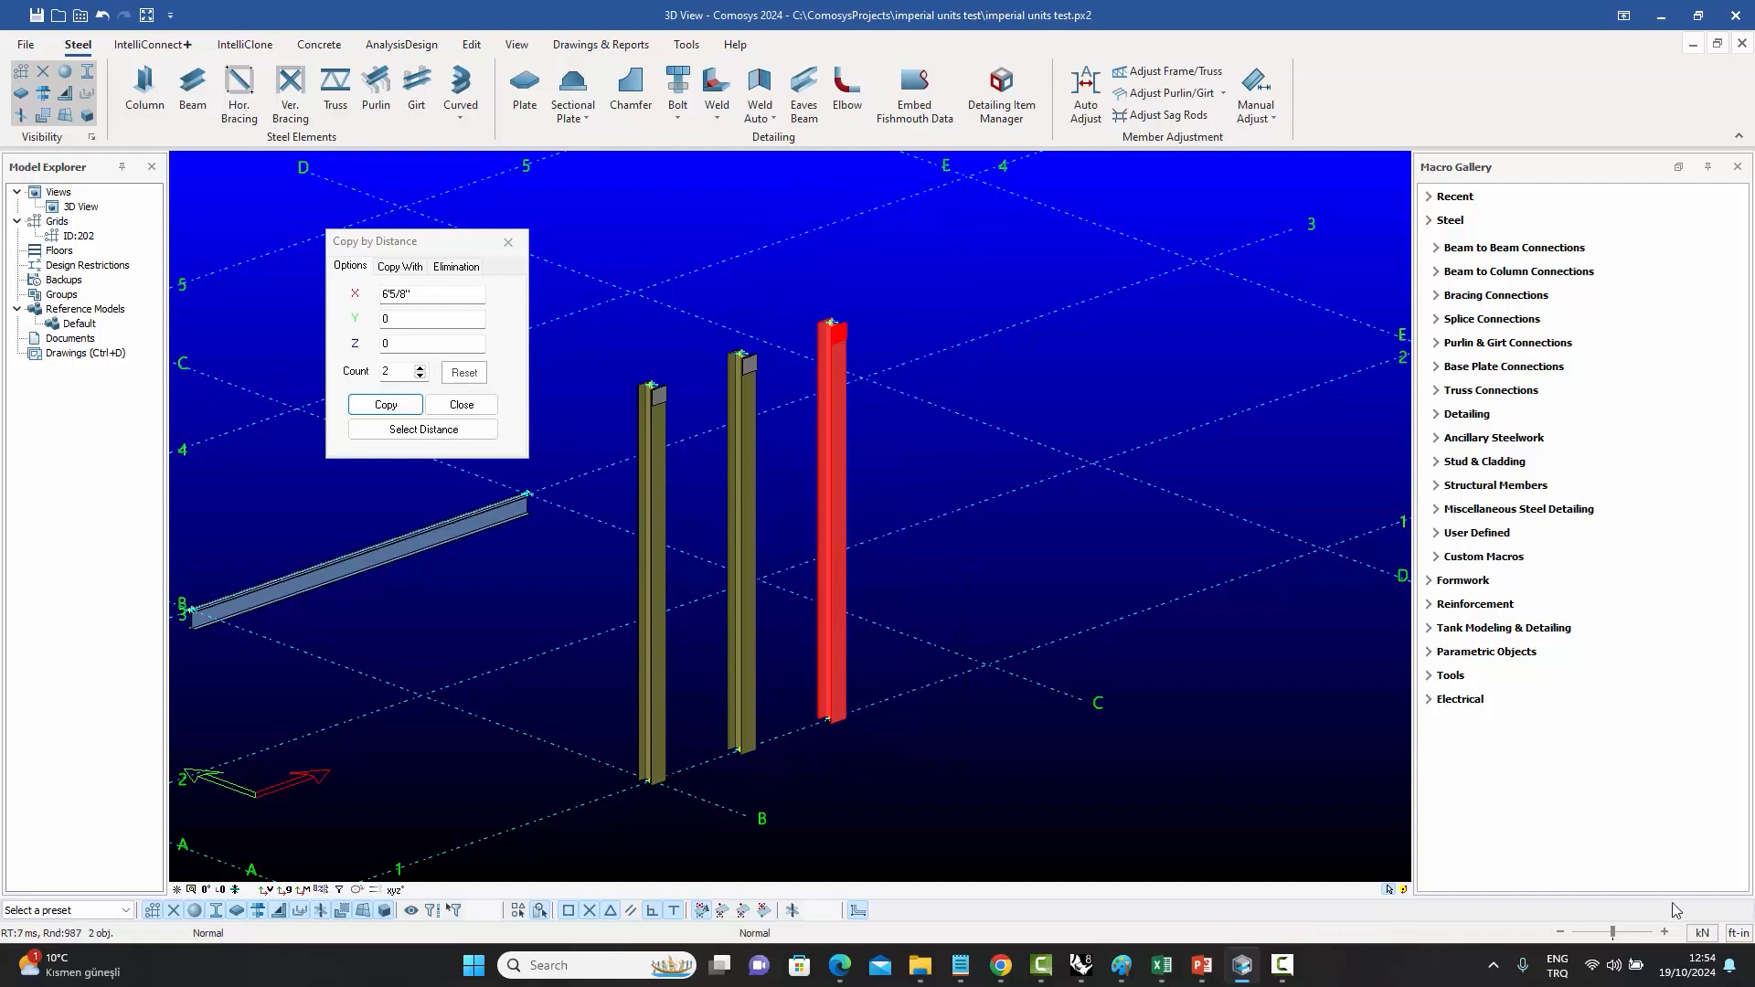
- Switch the length unit to inches and undo the column copies
click(1737, 932)
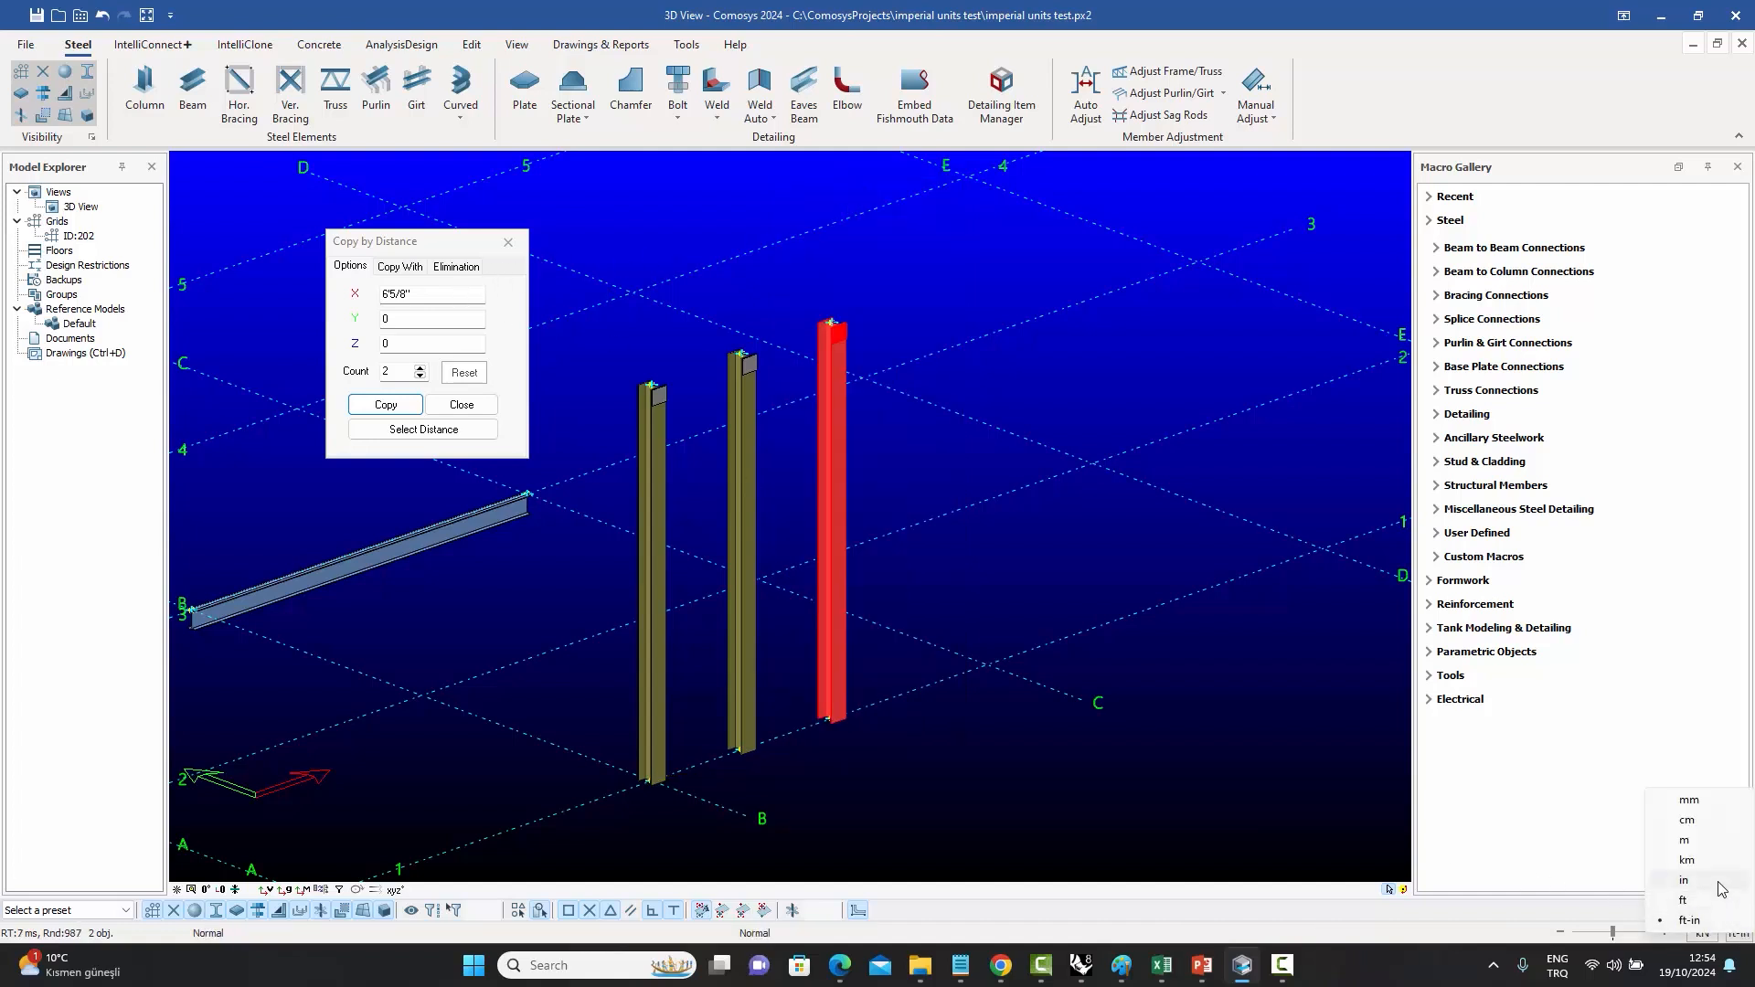
click(1685, 880)
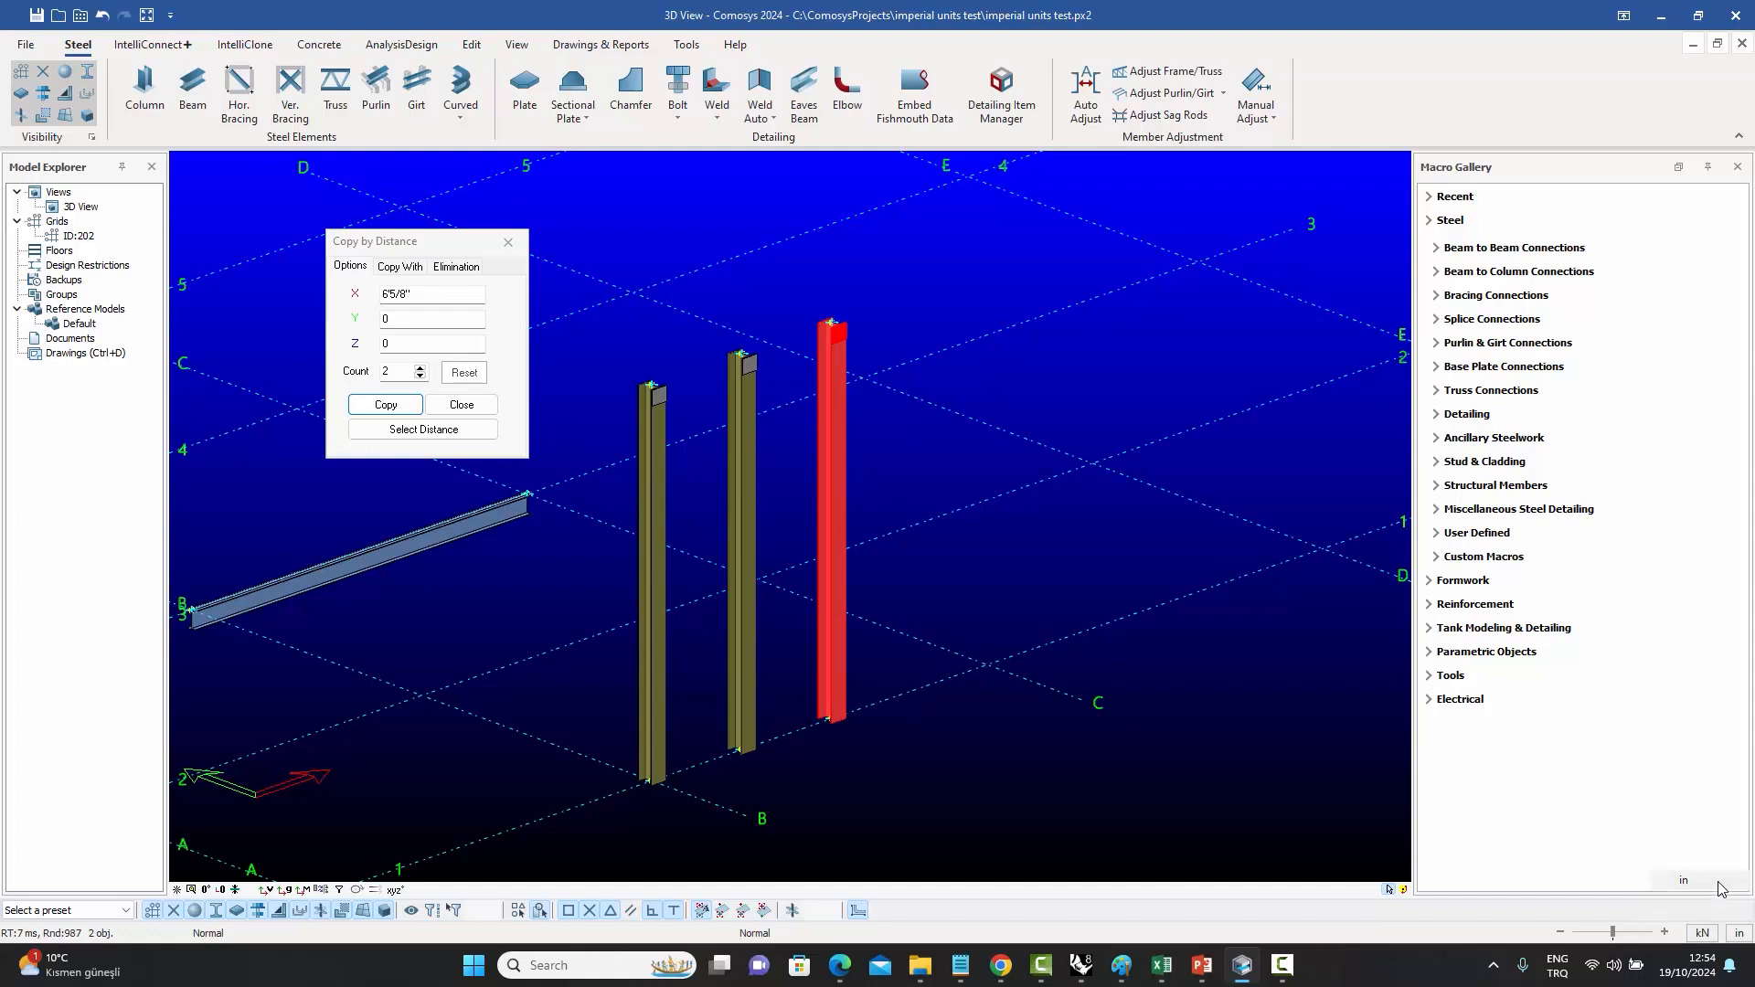
click(885, 741)
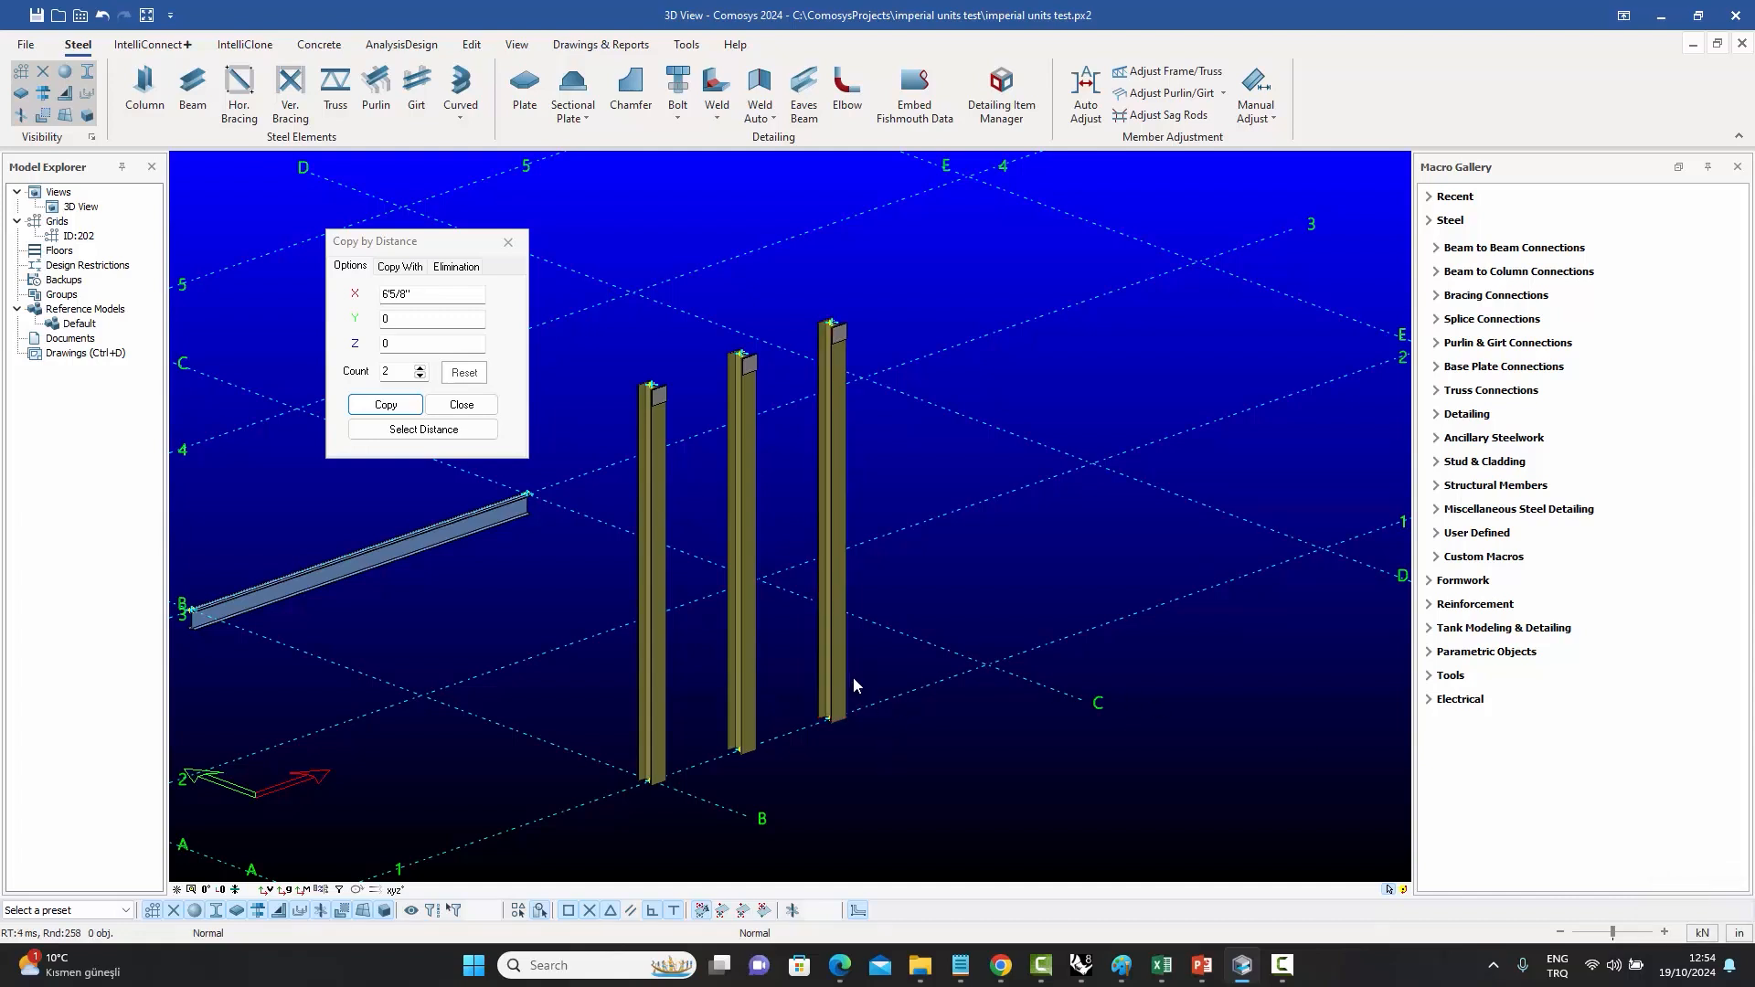
key(ctrl+z)
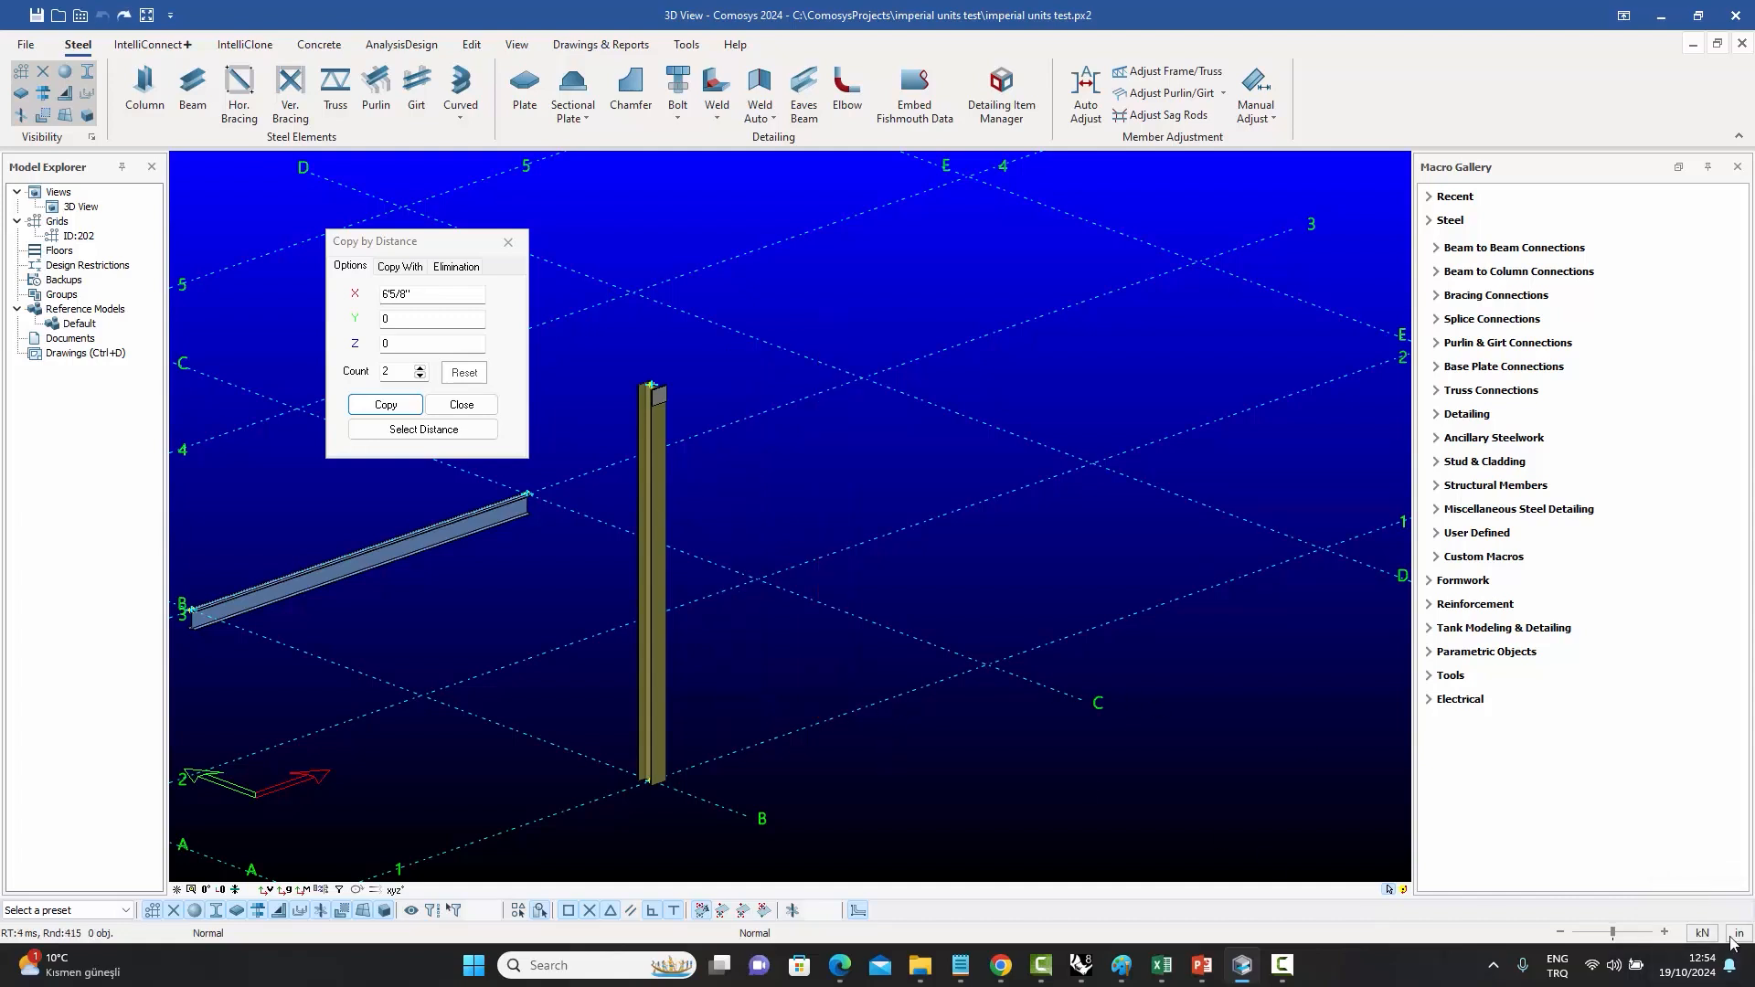
- Copy the column and its plate twice along X at a spacing of 75.5755 inches
drag(687, 565, 616, 482)
drag(687, 416, 602, 338)
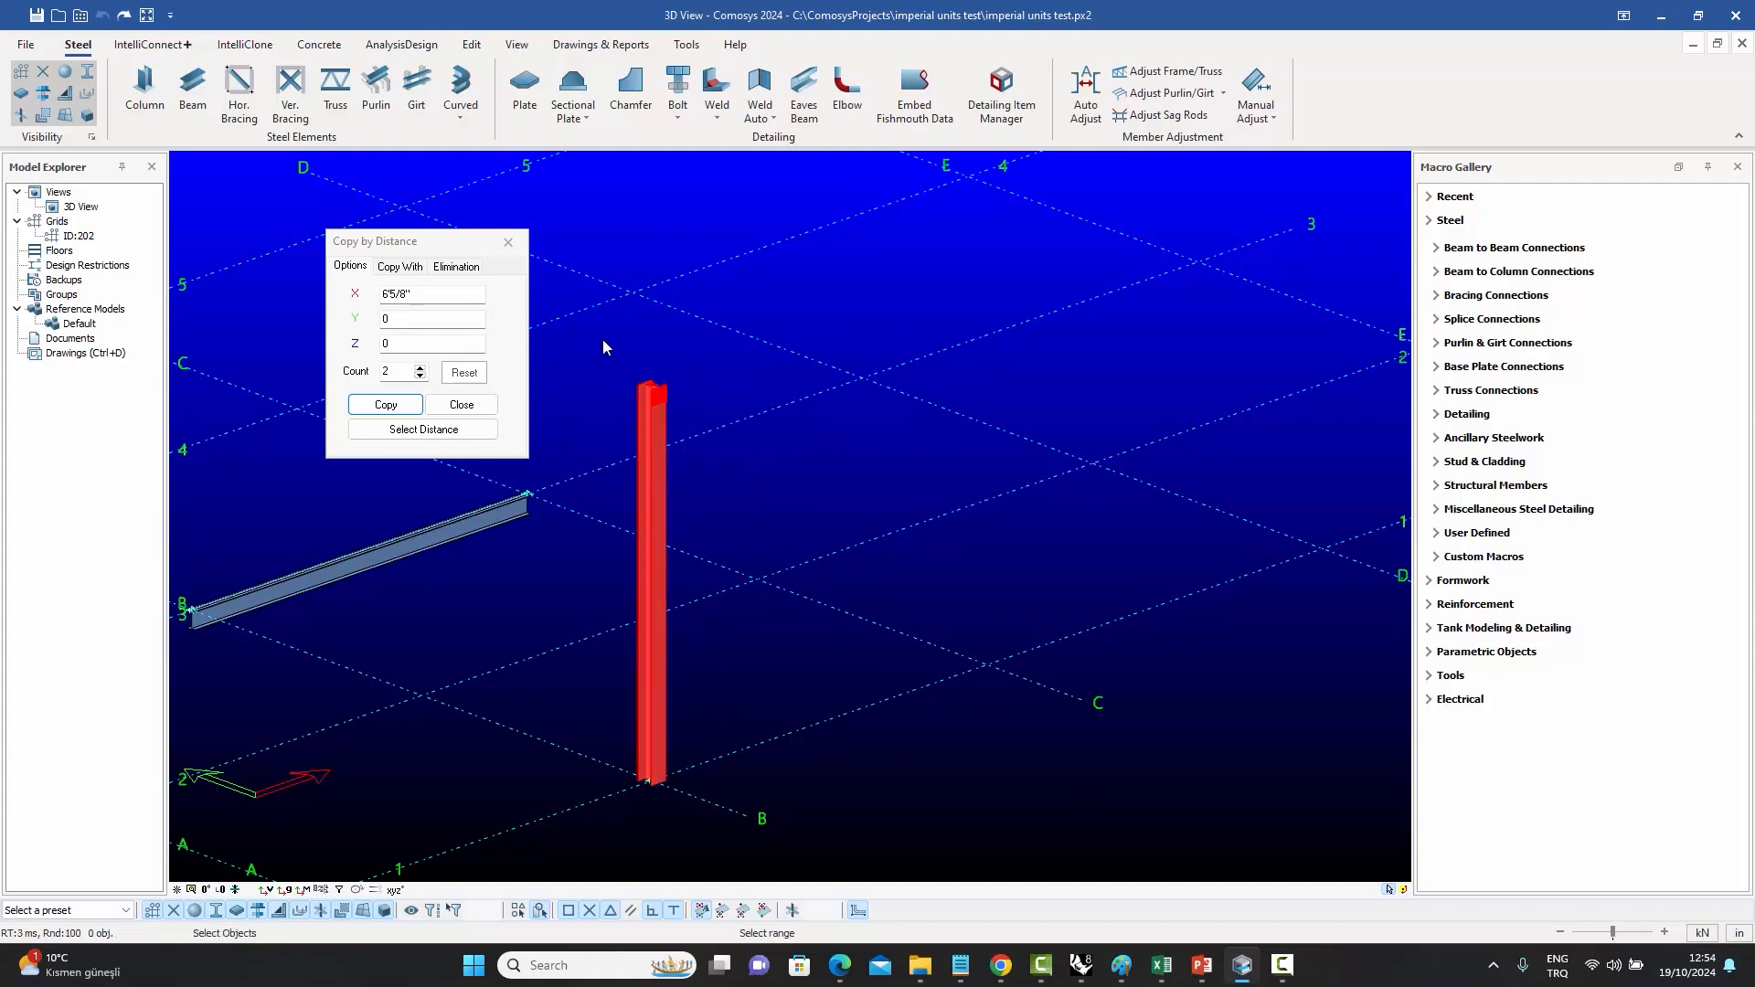
drag(422, 297, 275, 282)
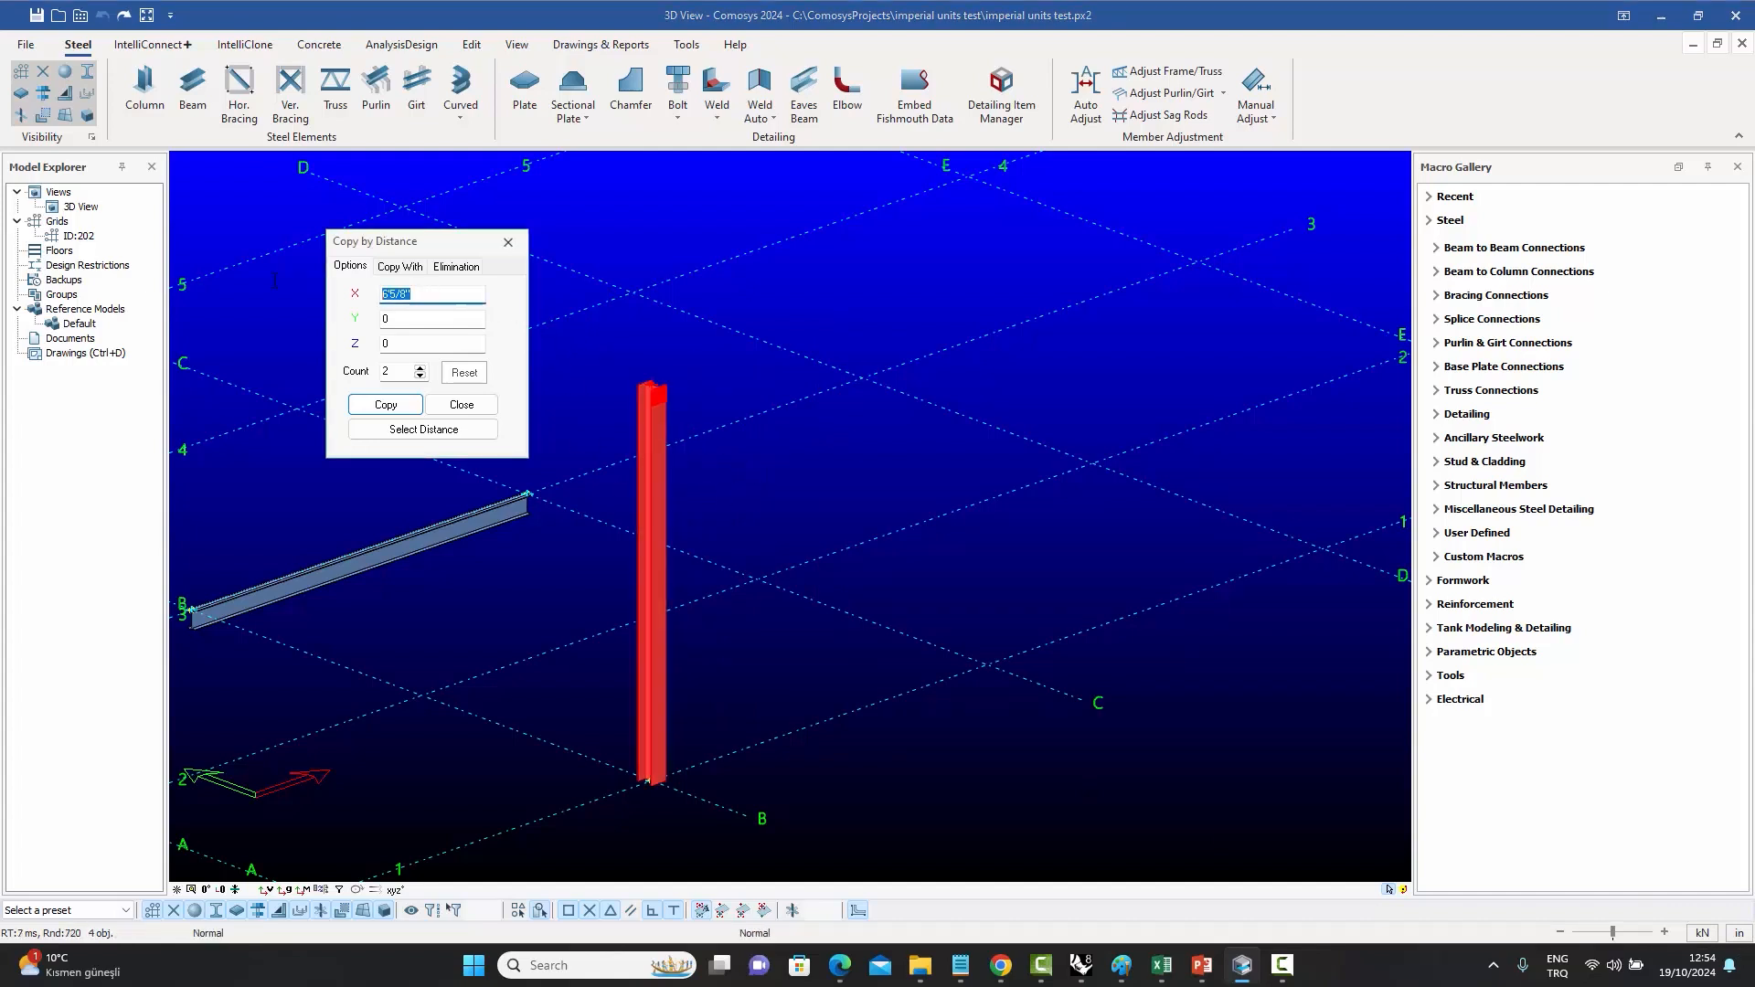
text(75.5755)
click(384, 406)
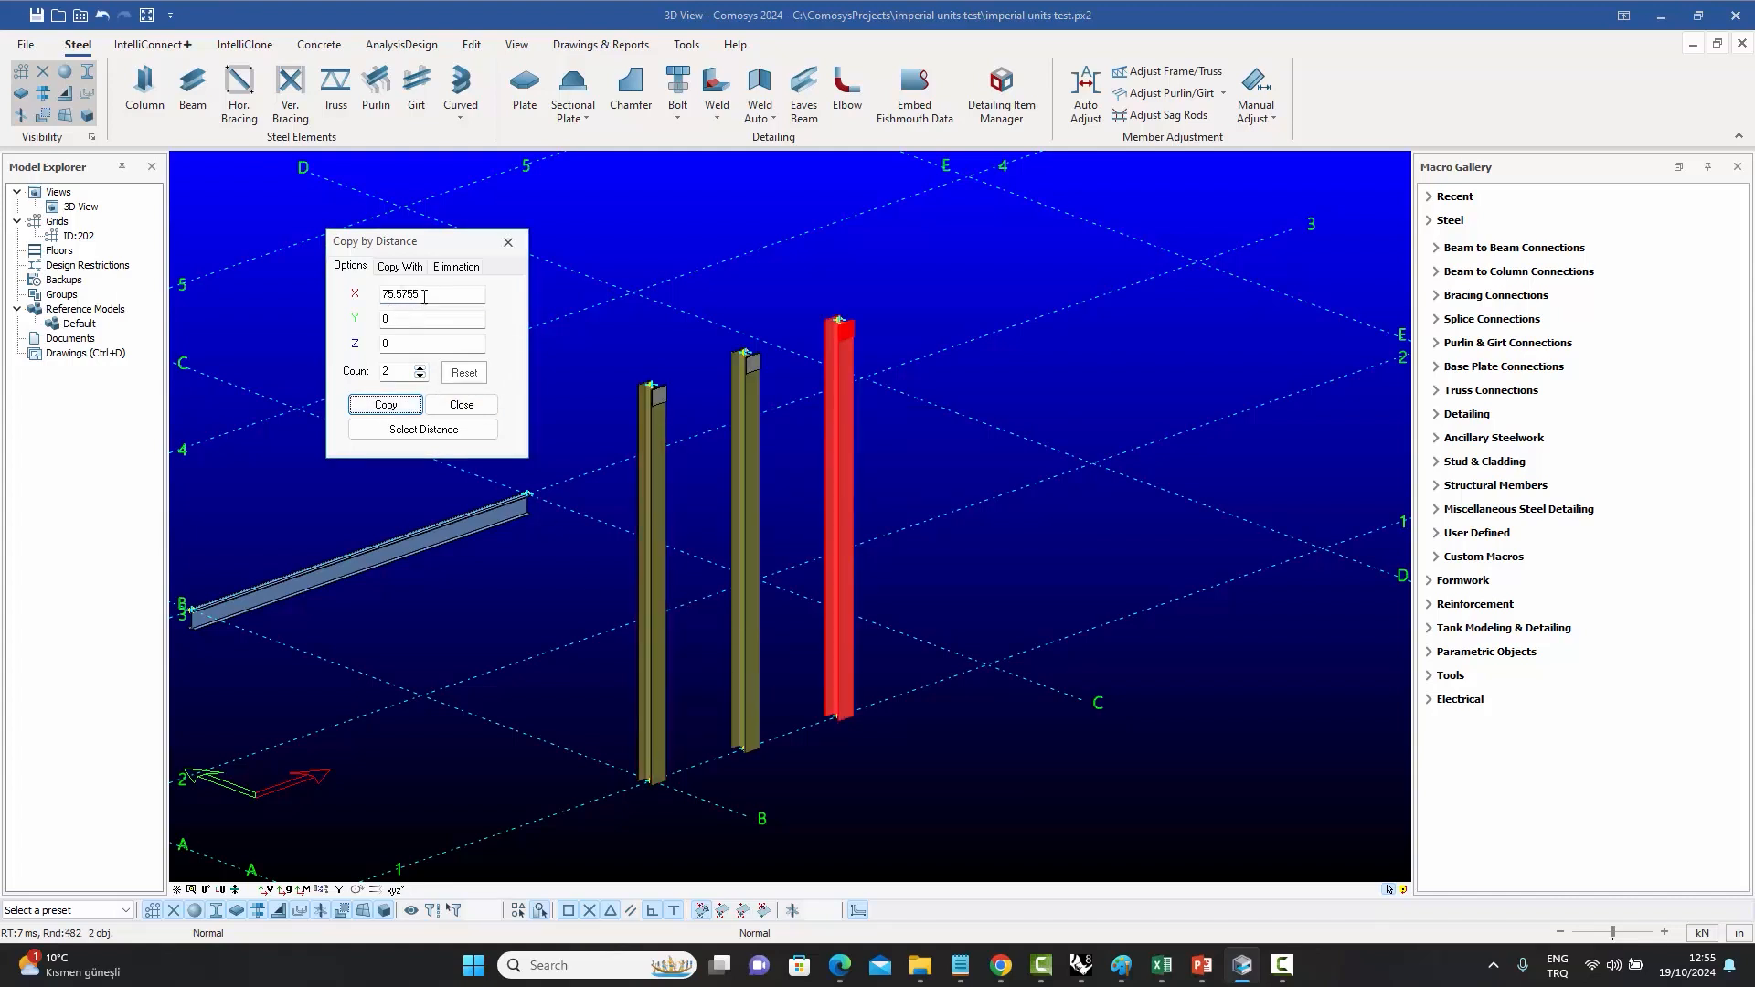
- Measure the distance between the bases of the original column and the nearest column copied at the decimal-inch spacing
right_click(973, 740)
click(1060, 376)
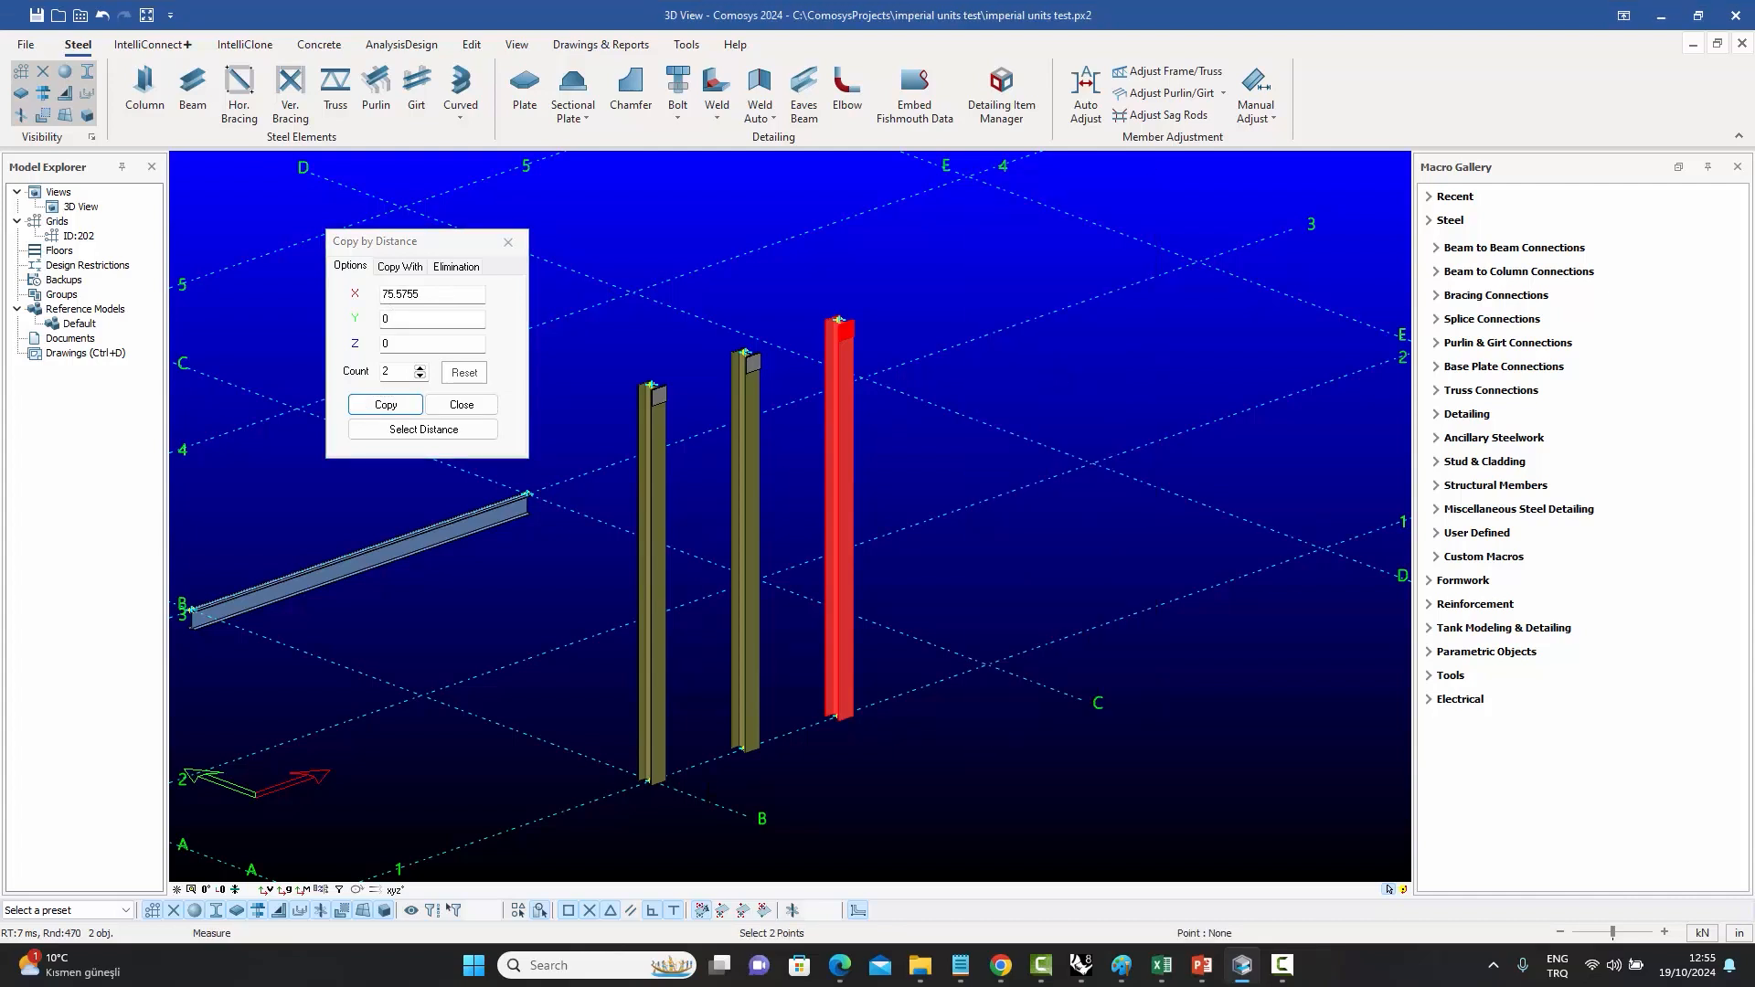
click(649, 778)
click(743, 747)
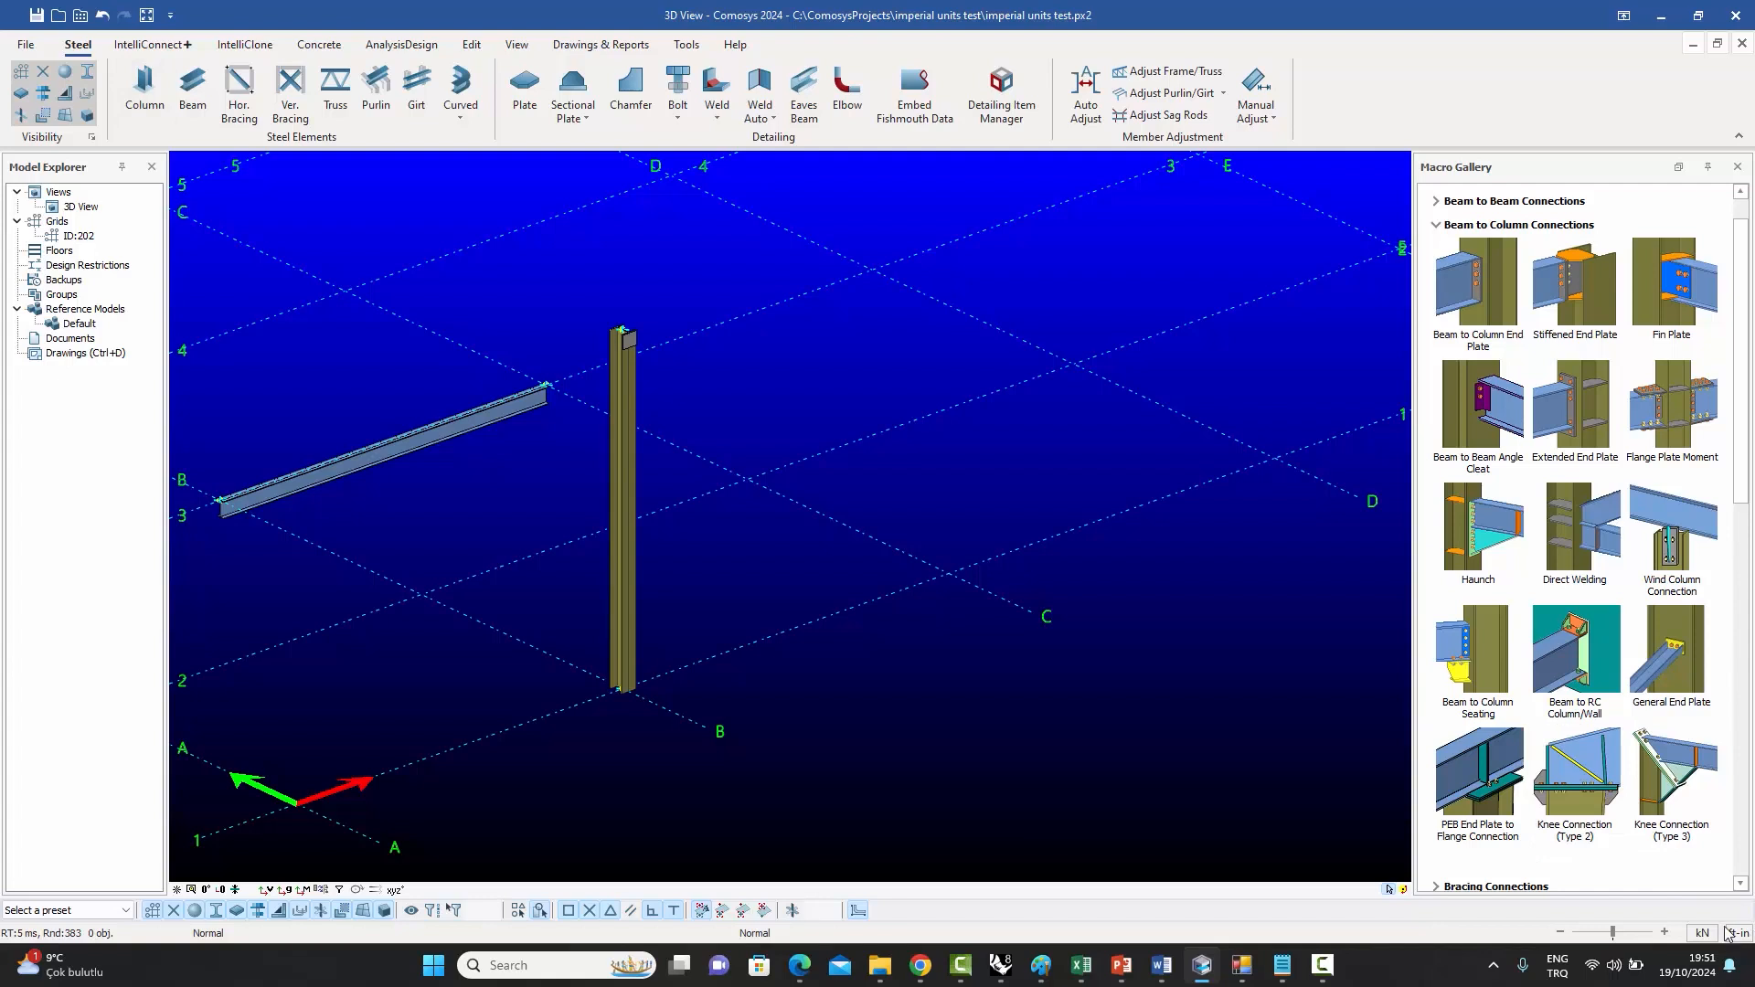
- Place a column offset 2' along X from the intersection of grid lines C and 1
click(143, 87)
click(947, 573)
text(dx)
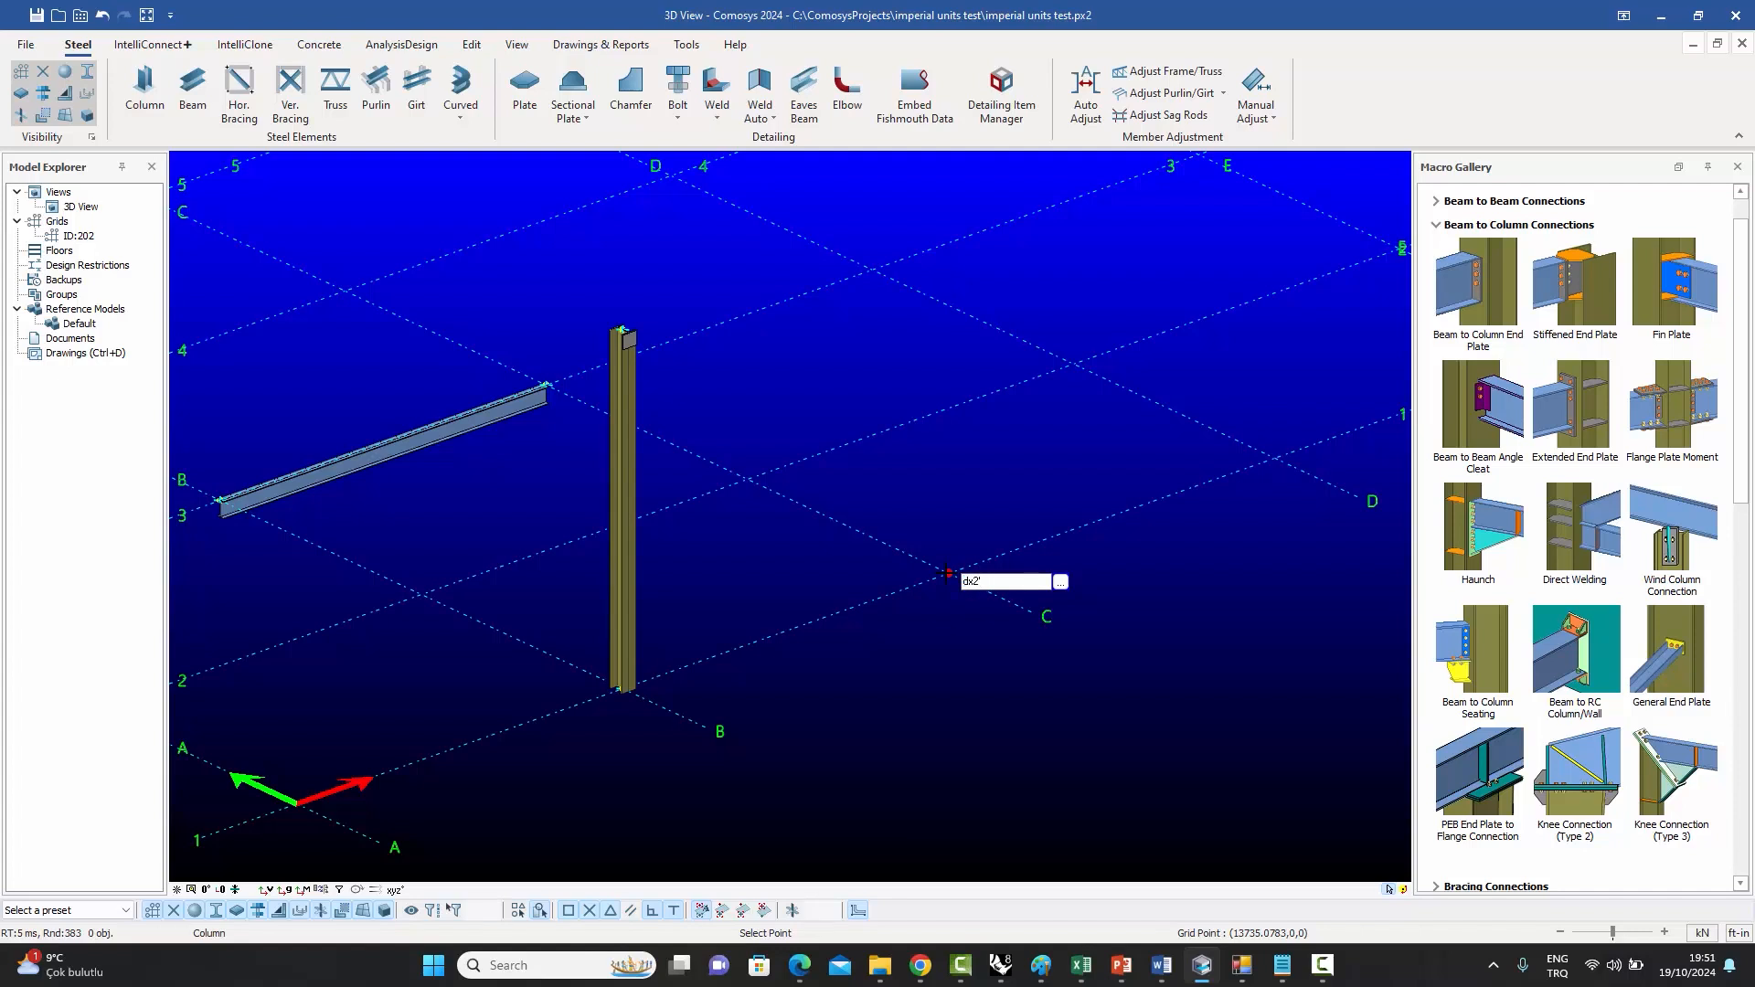
text(2)
key(Return)
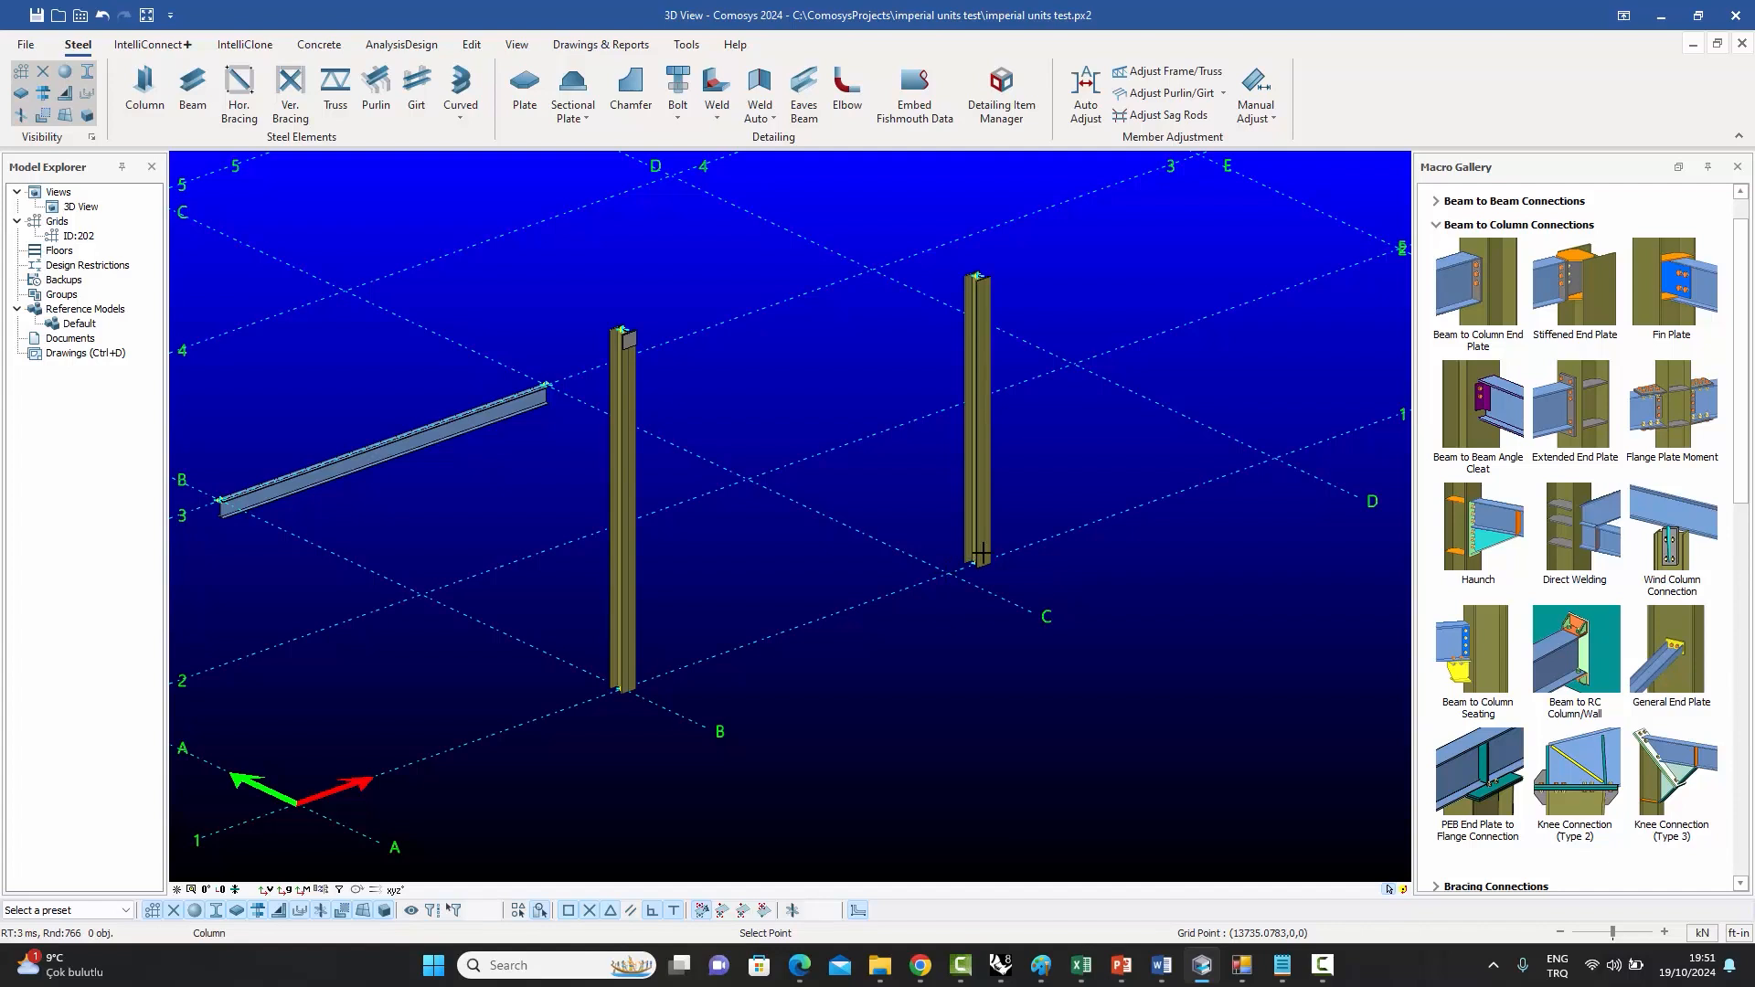
right_click(849, 482)
click(868, 498)
middle_drag(868, 503, 672, 606)
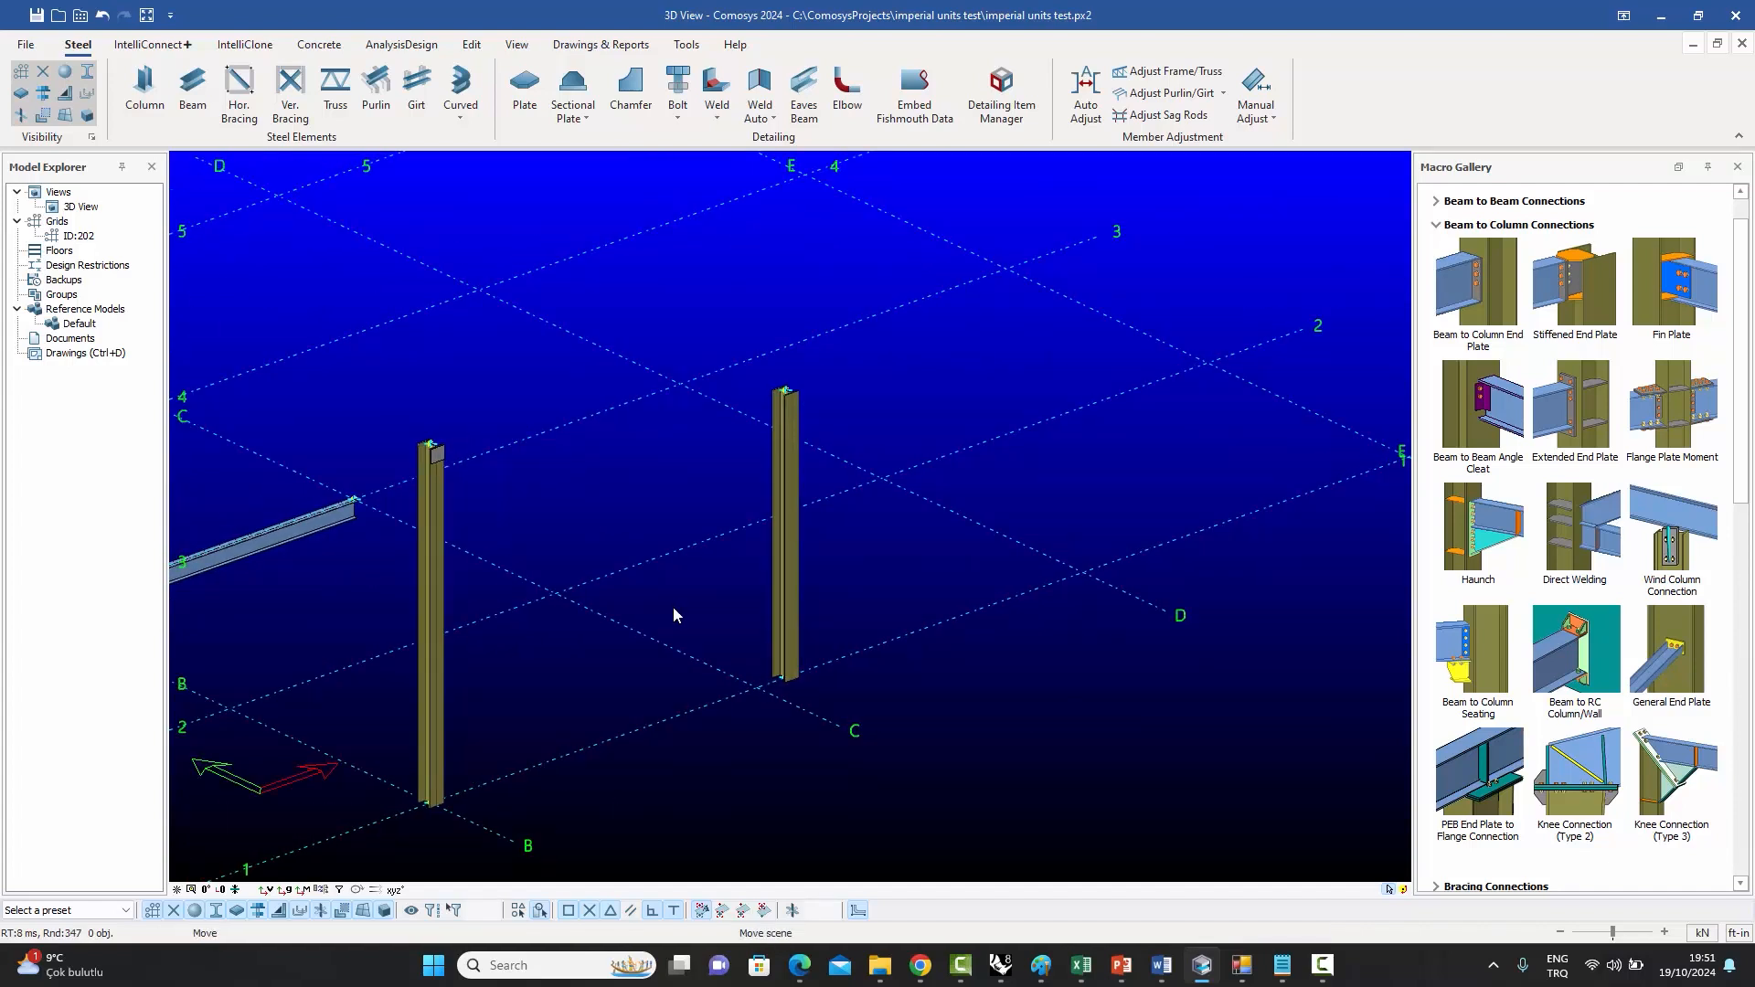
- Place columns at the intersections of grid line 2 with grid lines C and E
click(144, 91)
click(555, 594)
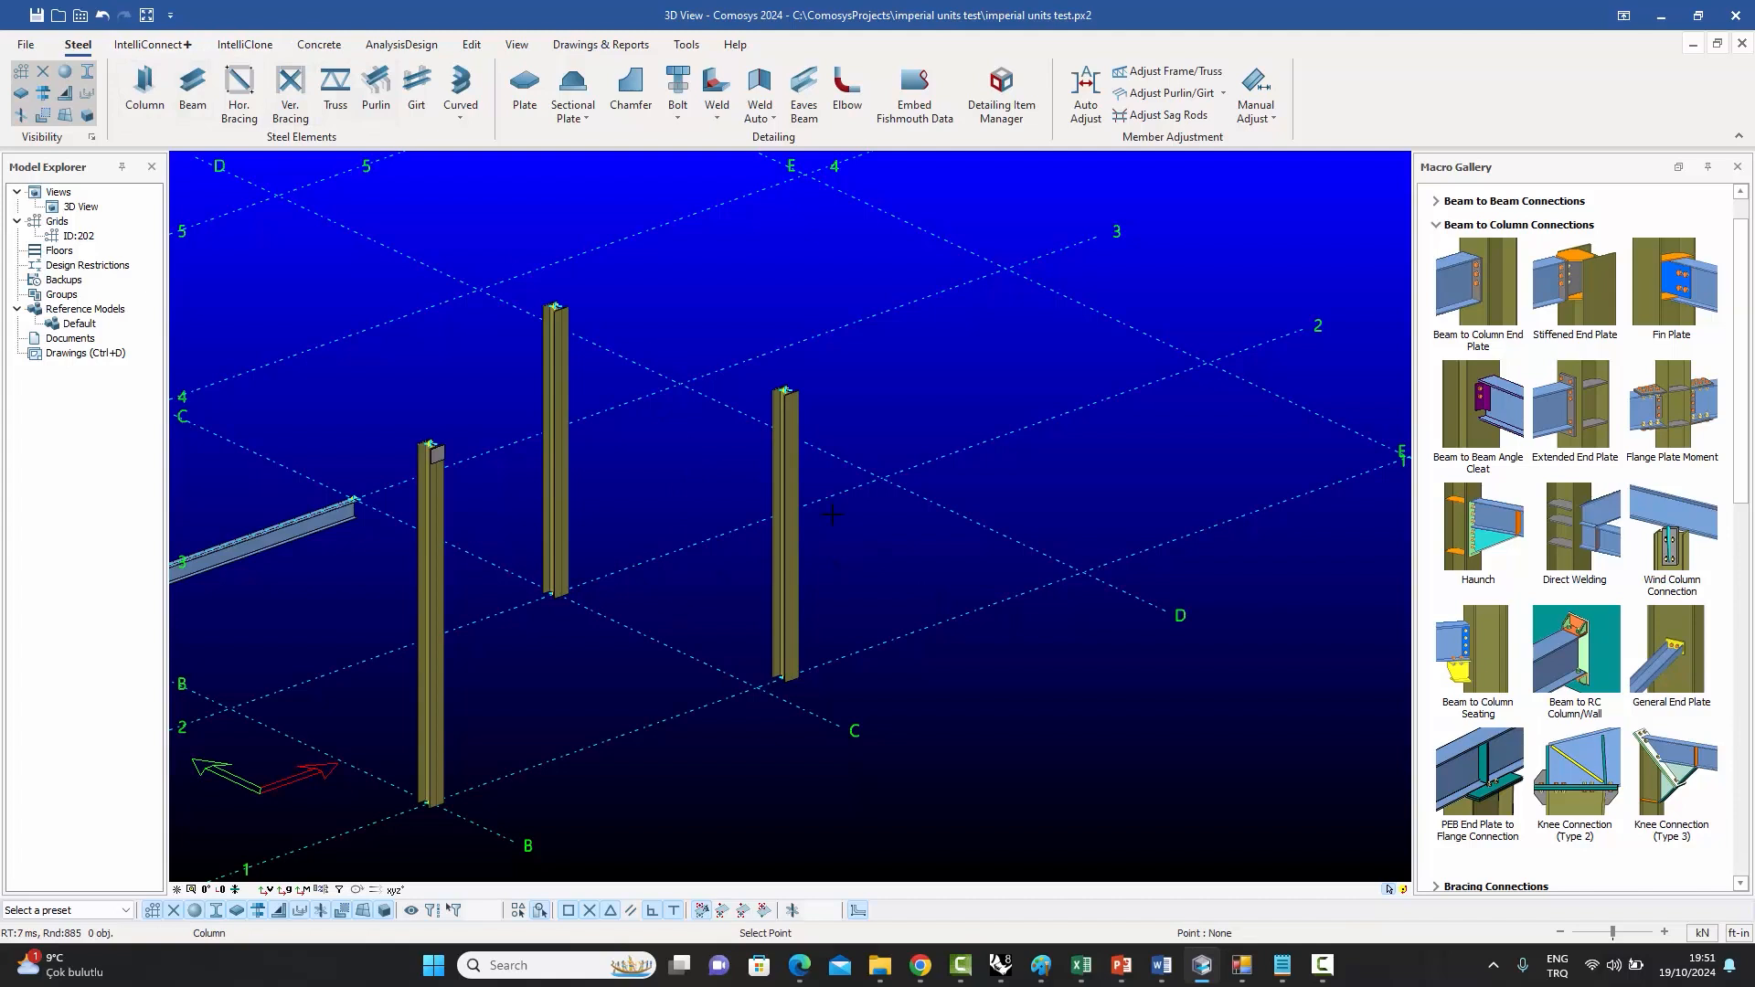
click(1206, 365)
middle_drag(1086, 428, 1003, 587)
- Draw a beam from the top of the C-2 column to a point 25'6" in Z above the D-2 grid intersection
click(192, 87)
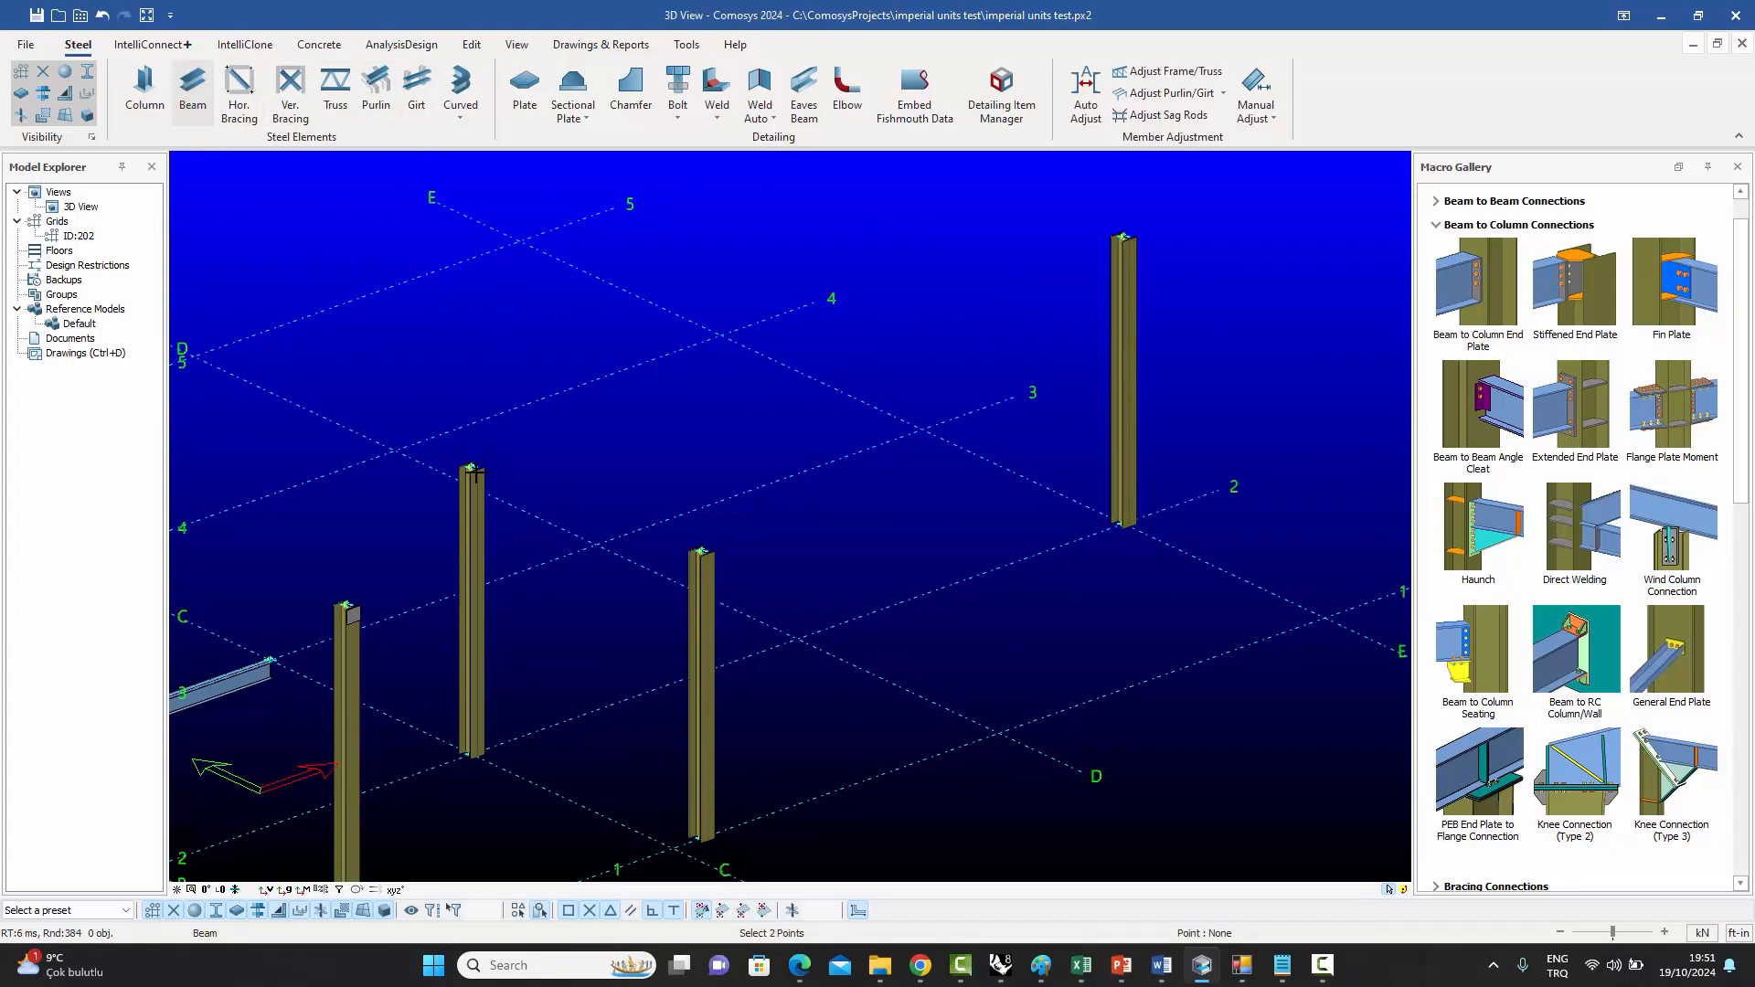
click(473, 470)
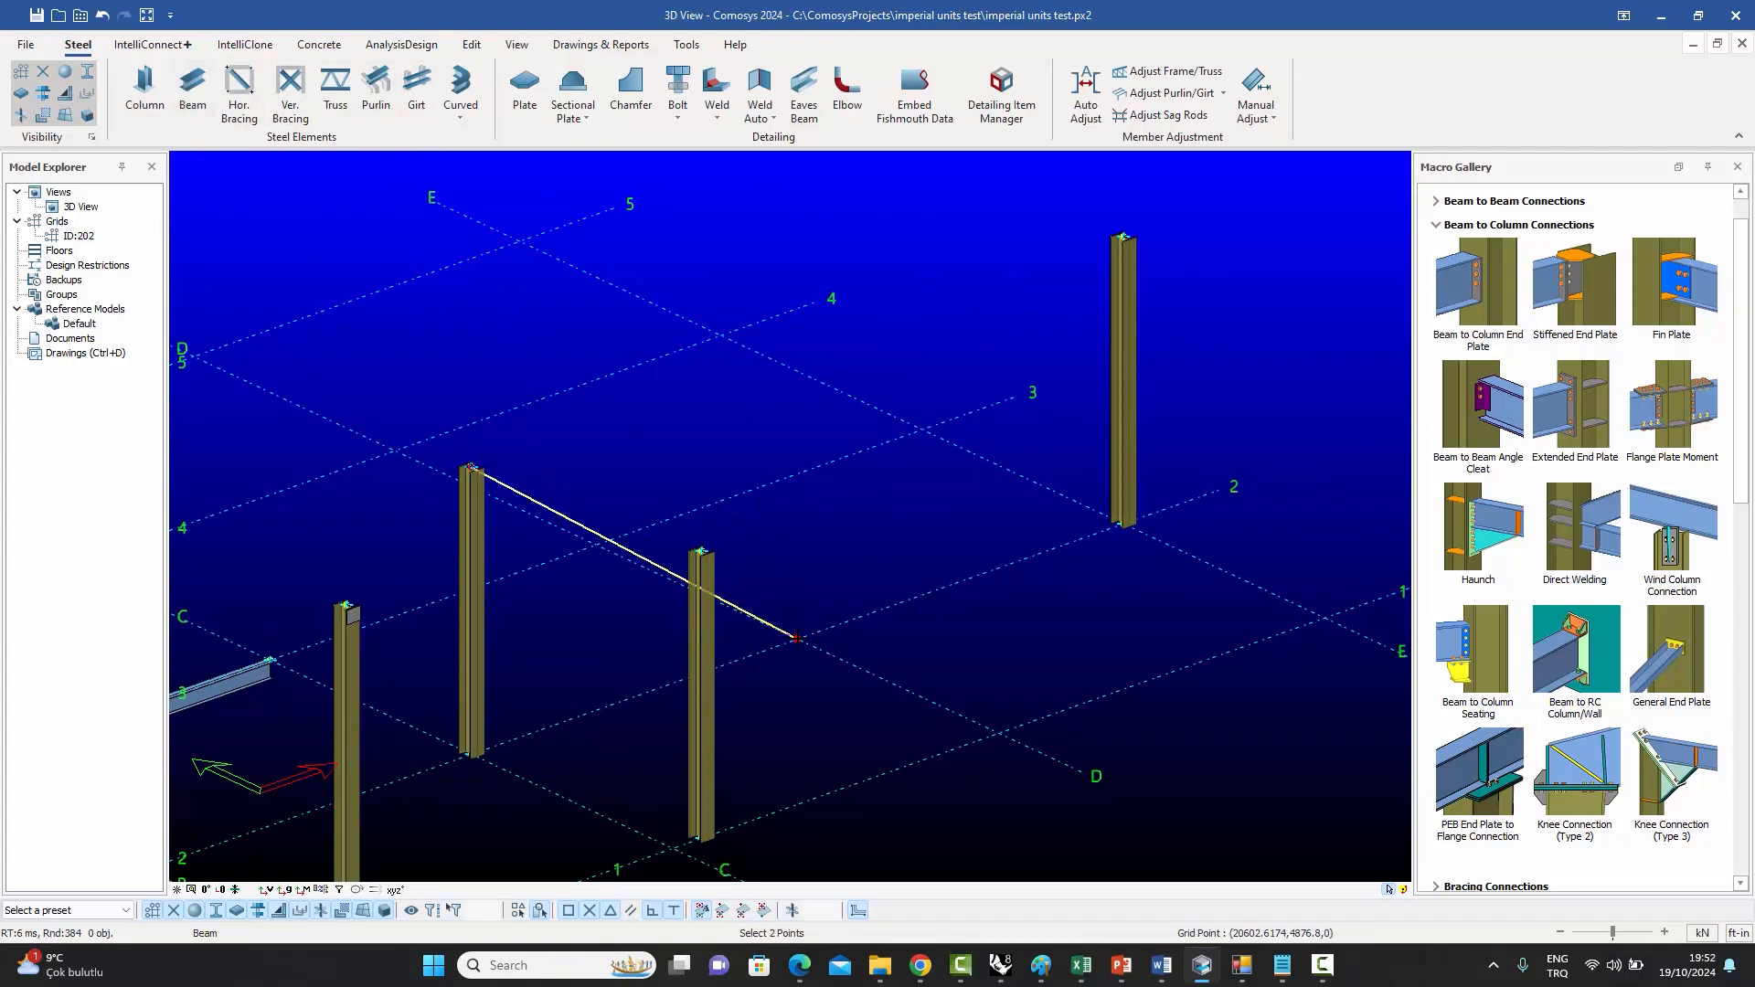
key(space)
text(dz25'6)
key(Return)
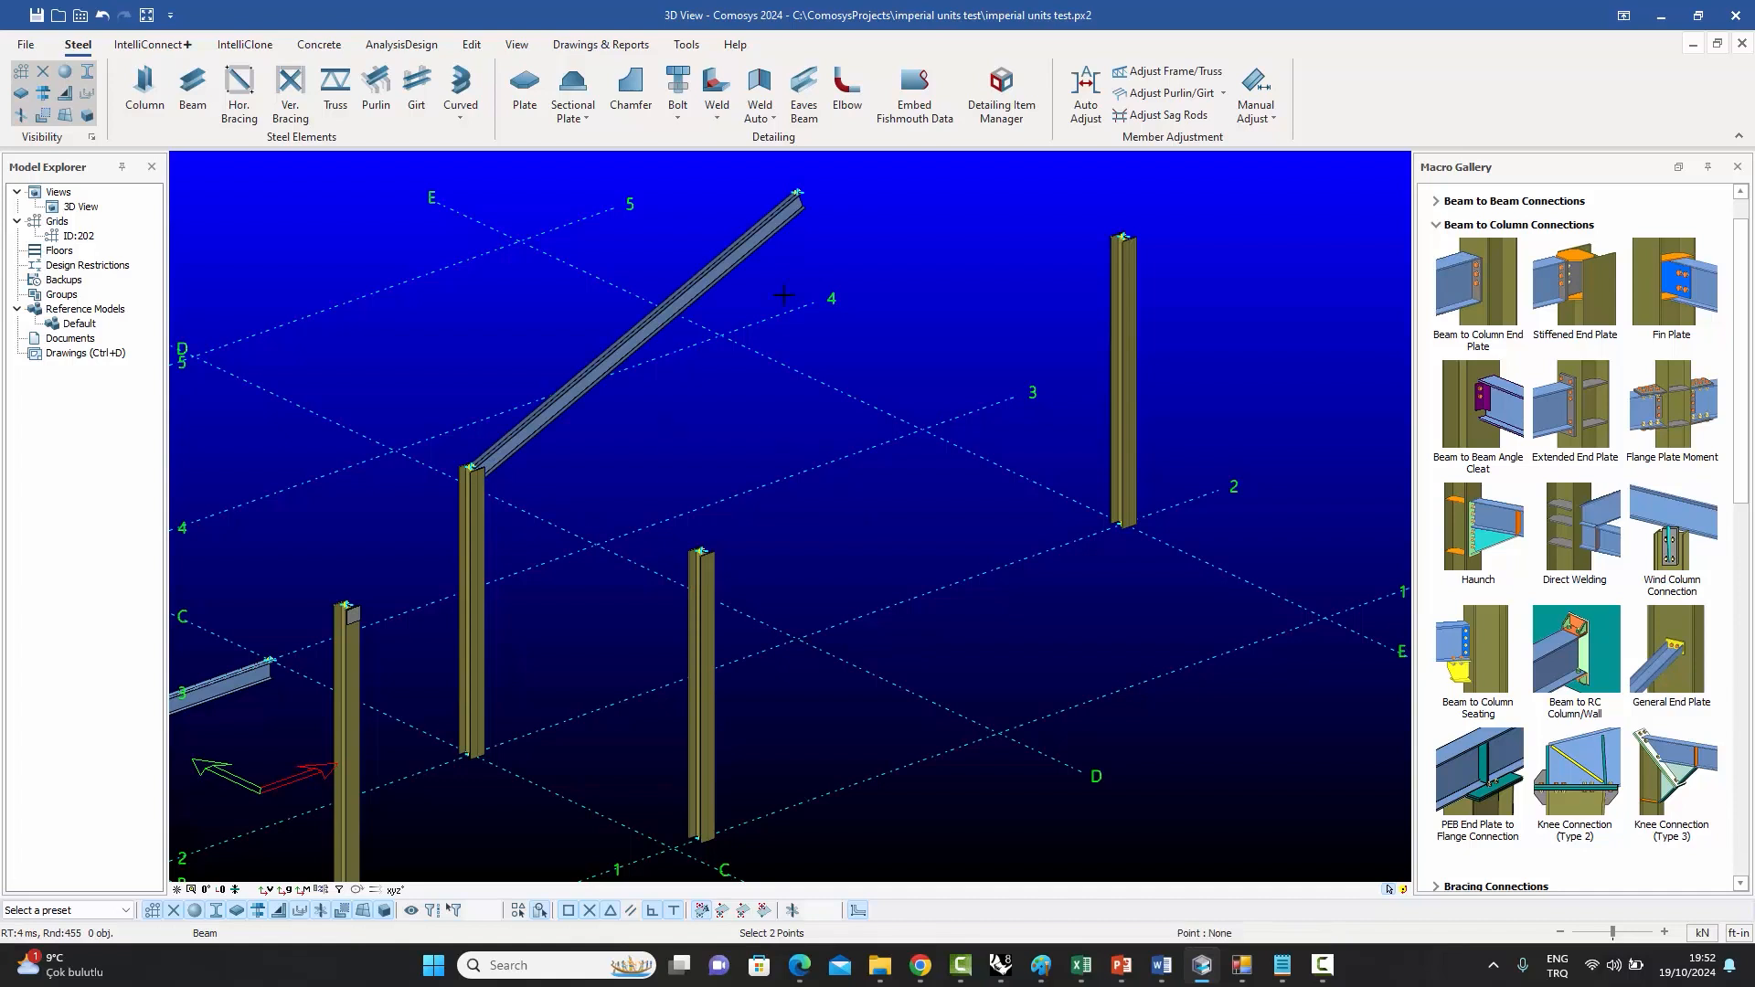
right_click(842, 224)
click(873, 244)
key(Escape)
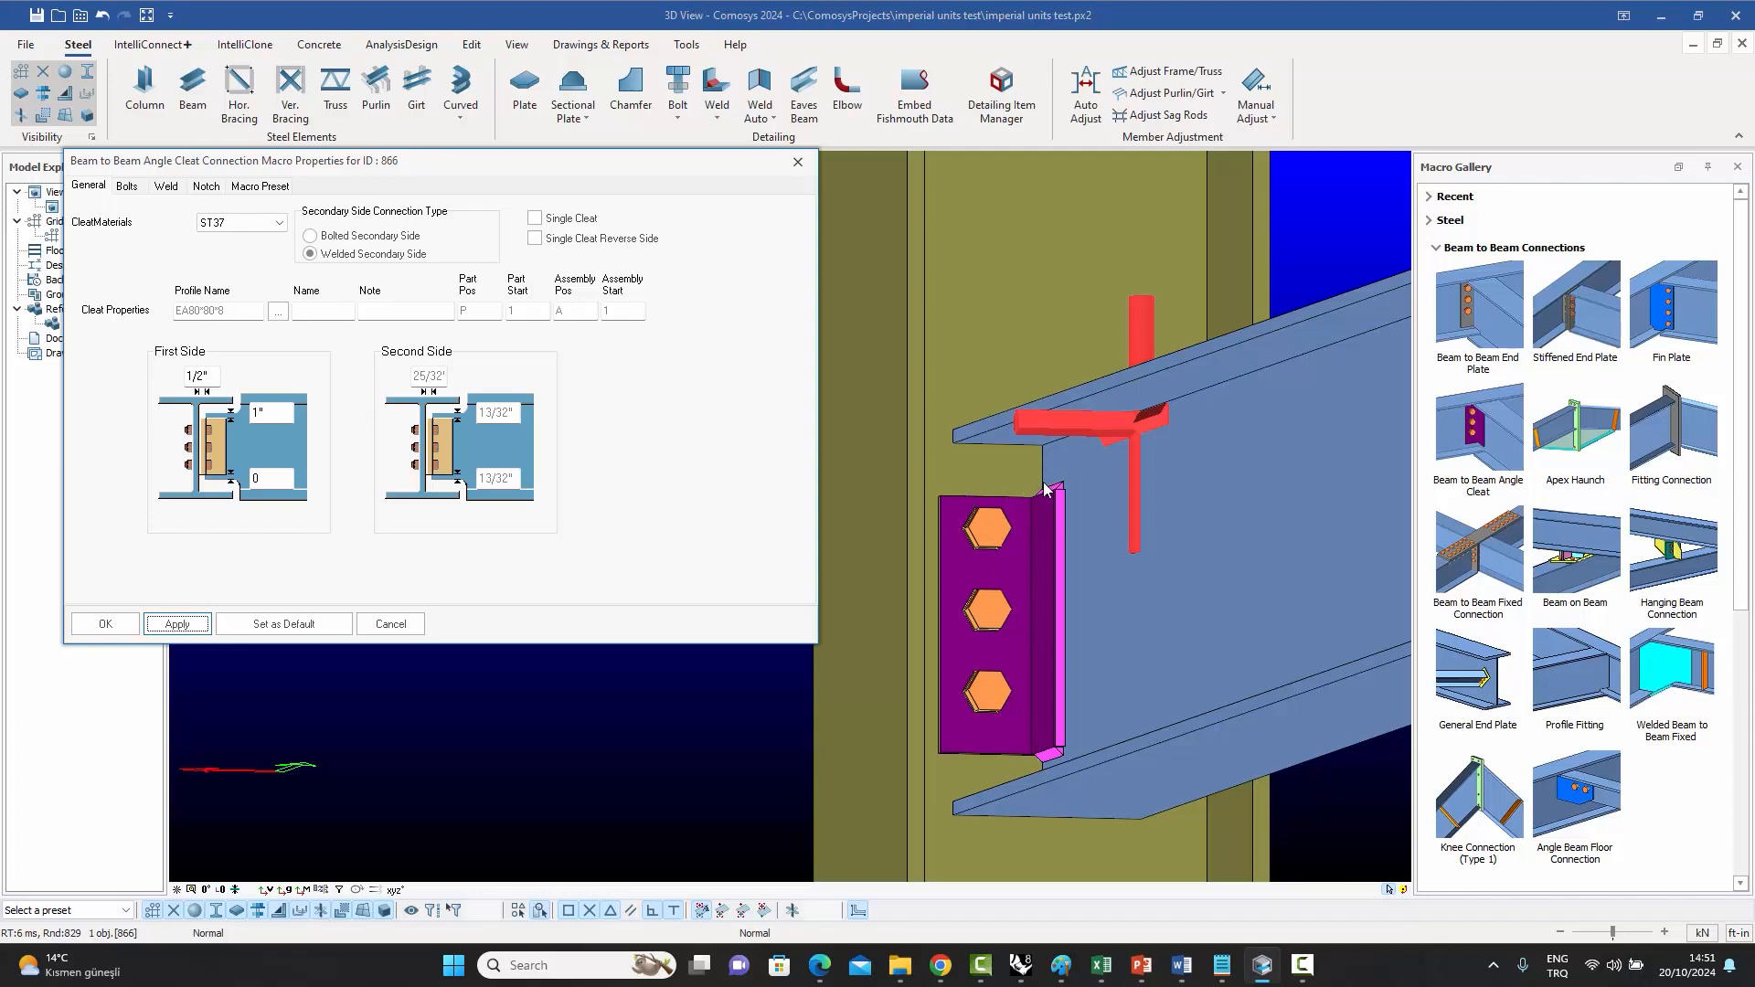
- Set the first-side upper cleat distance of the beam to beam angle cleat connection to 5/16" and apply it
double_click(259, 412)
text(5/16)
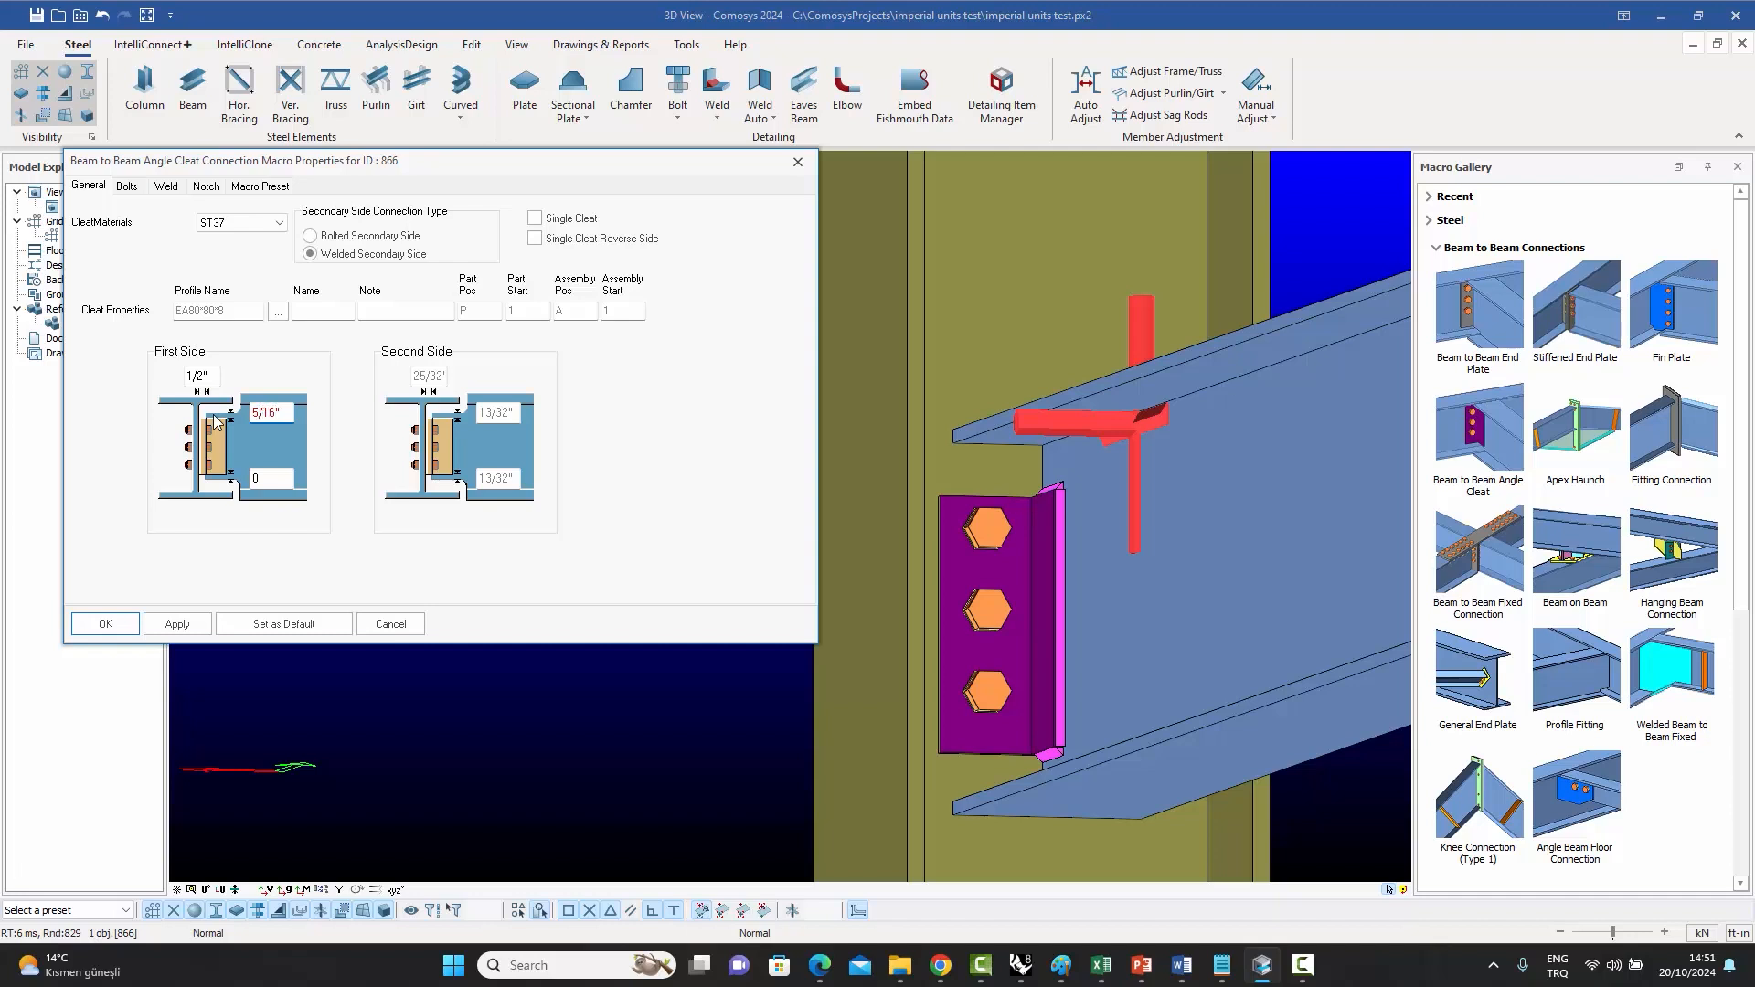
click(179, 625)
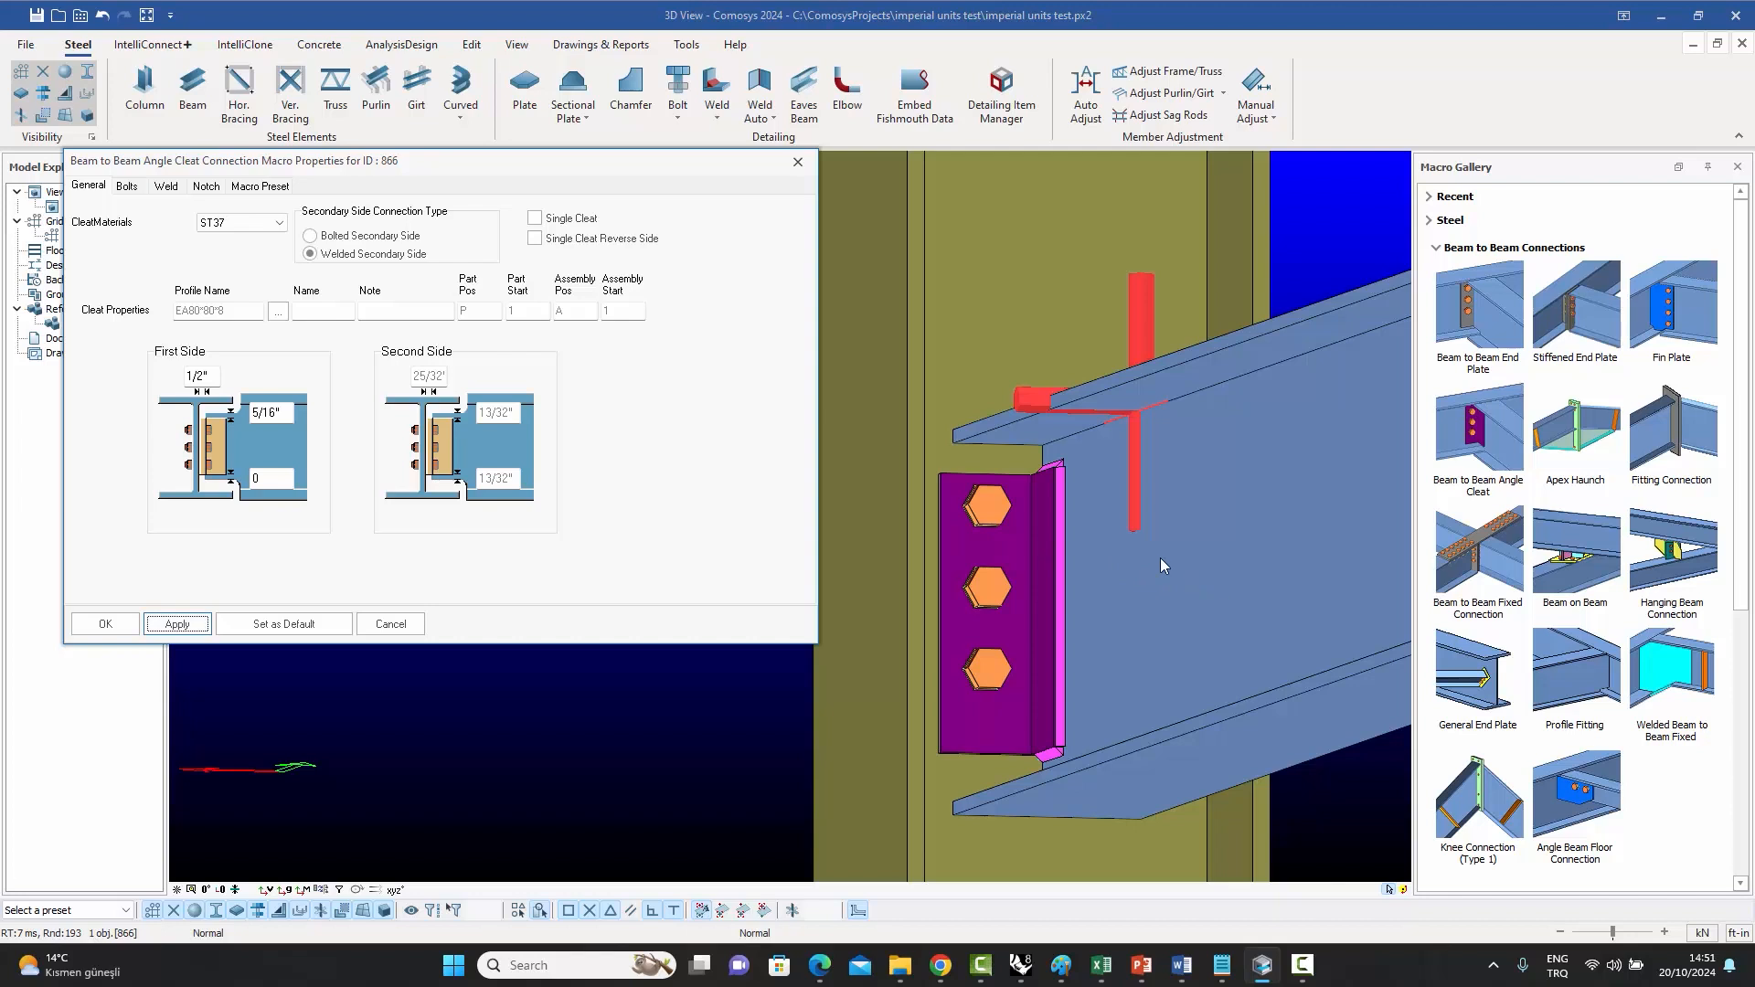
- Examine the upper end of the angle cleat and the beam notch up close and from different angles
right_click(1226, 561)
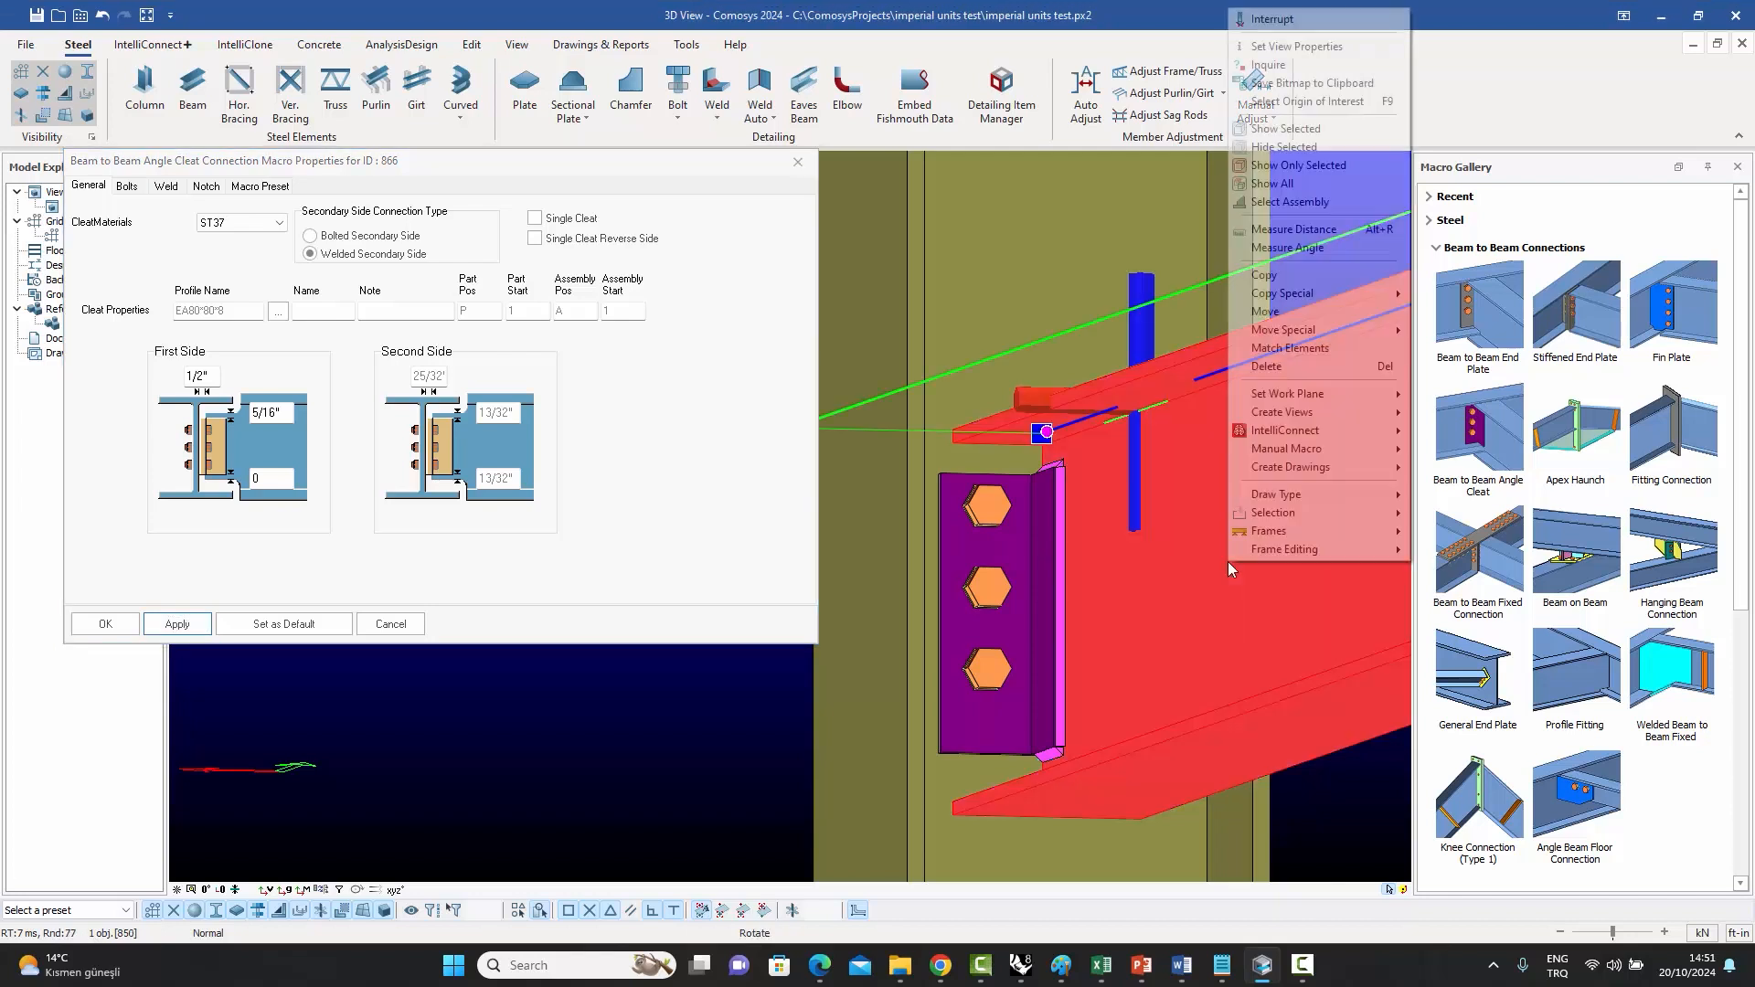
mouse_move(1275, 532)
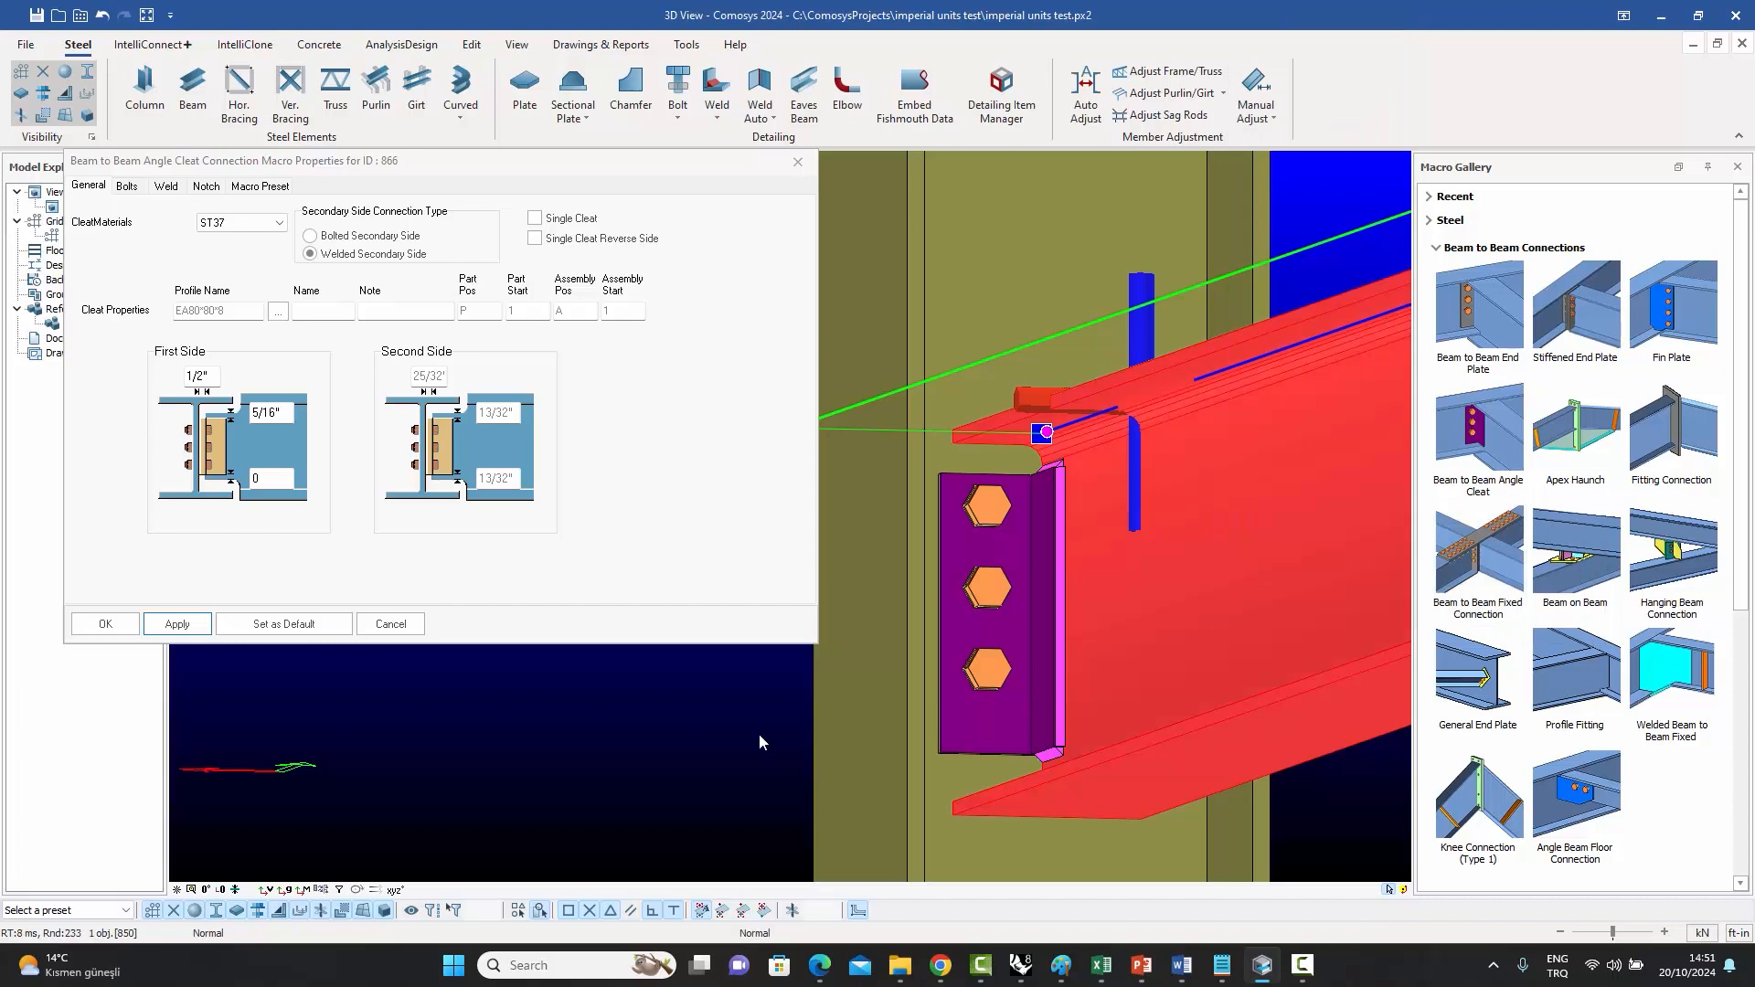
key(Escape)
scroll(1062, 469, up, 2)
scroll(1039, 464, up, 2)
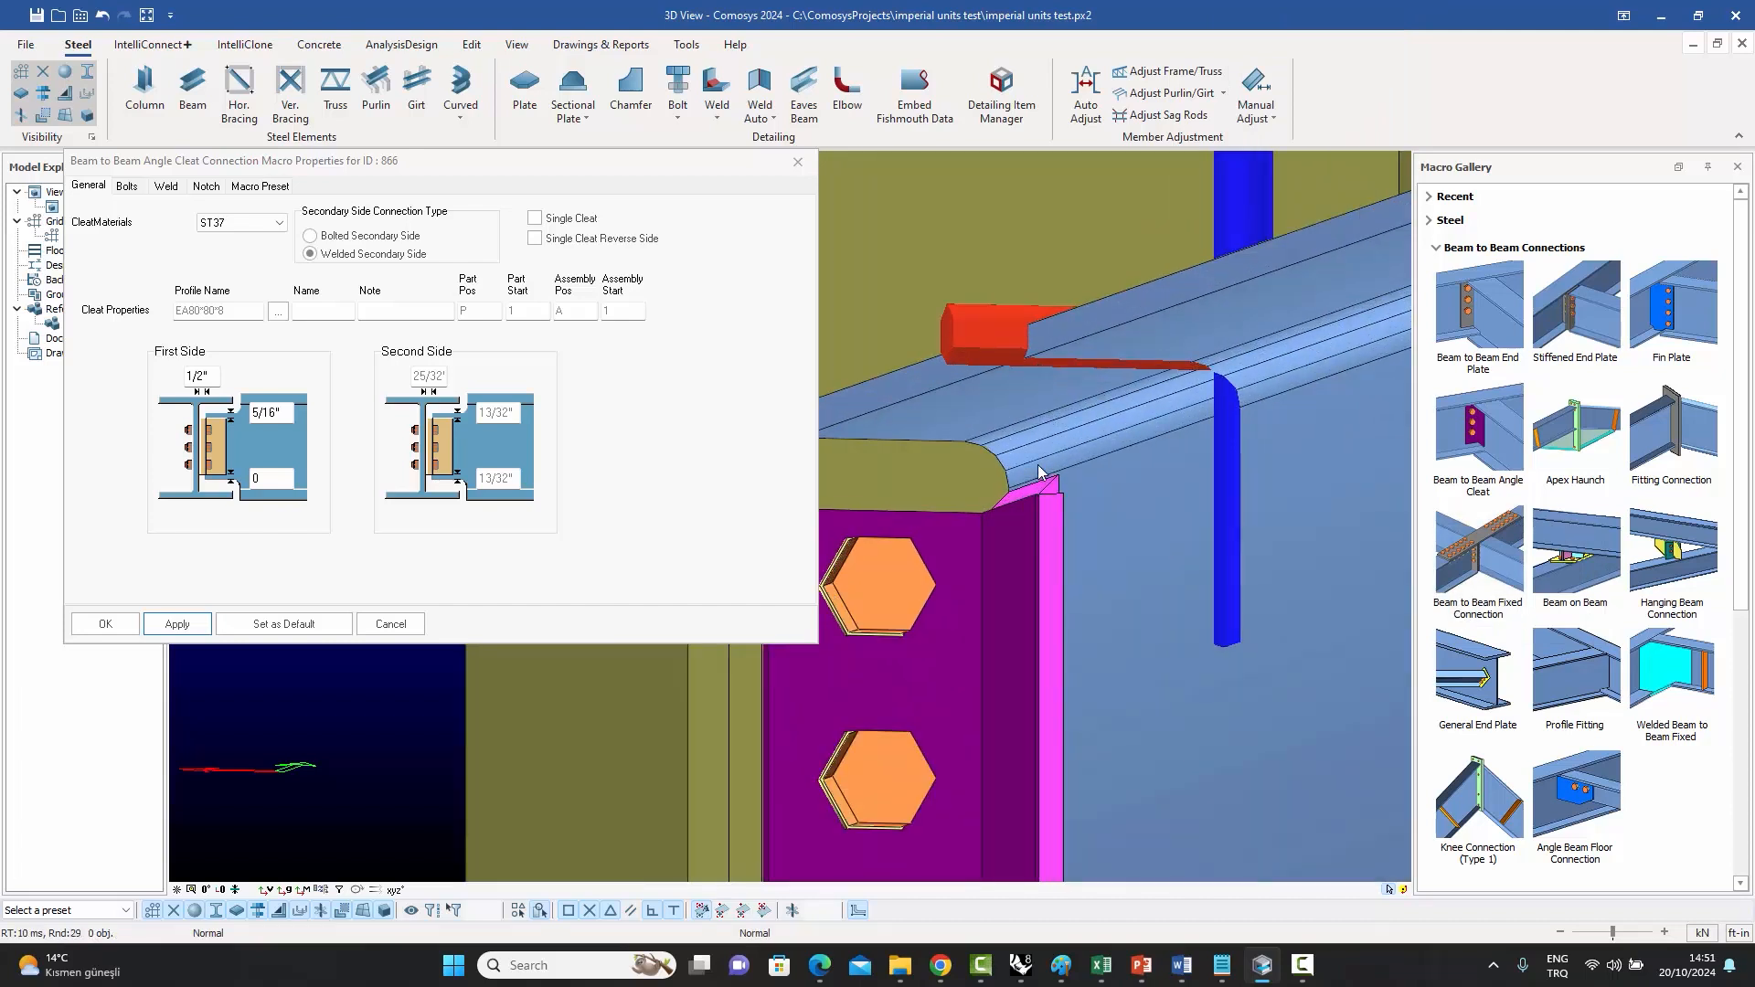
scroll(1028, 457, down, 4)
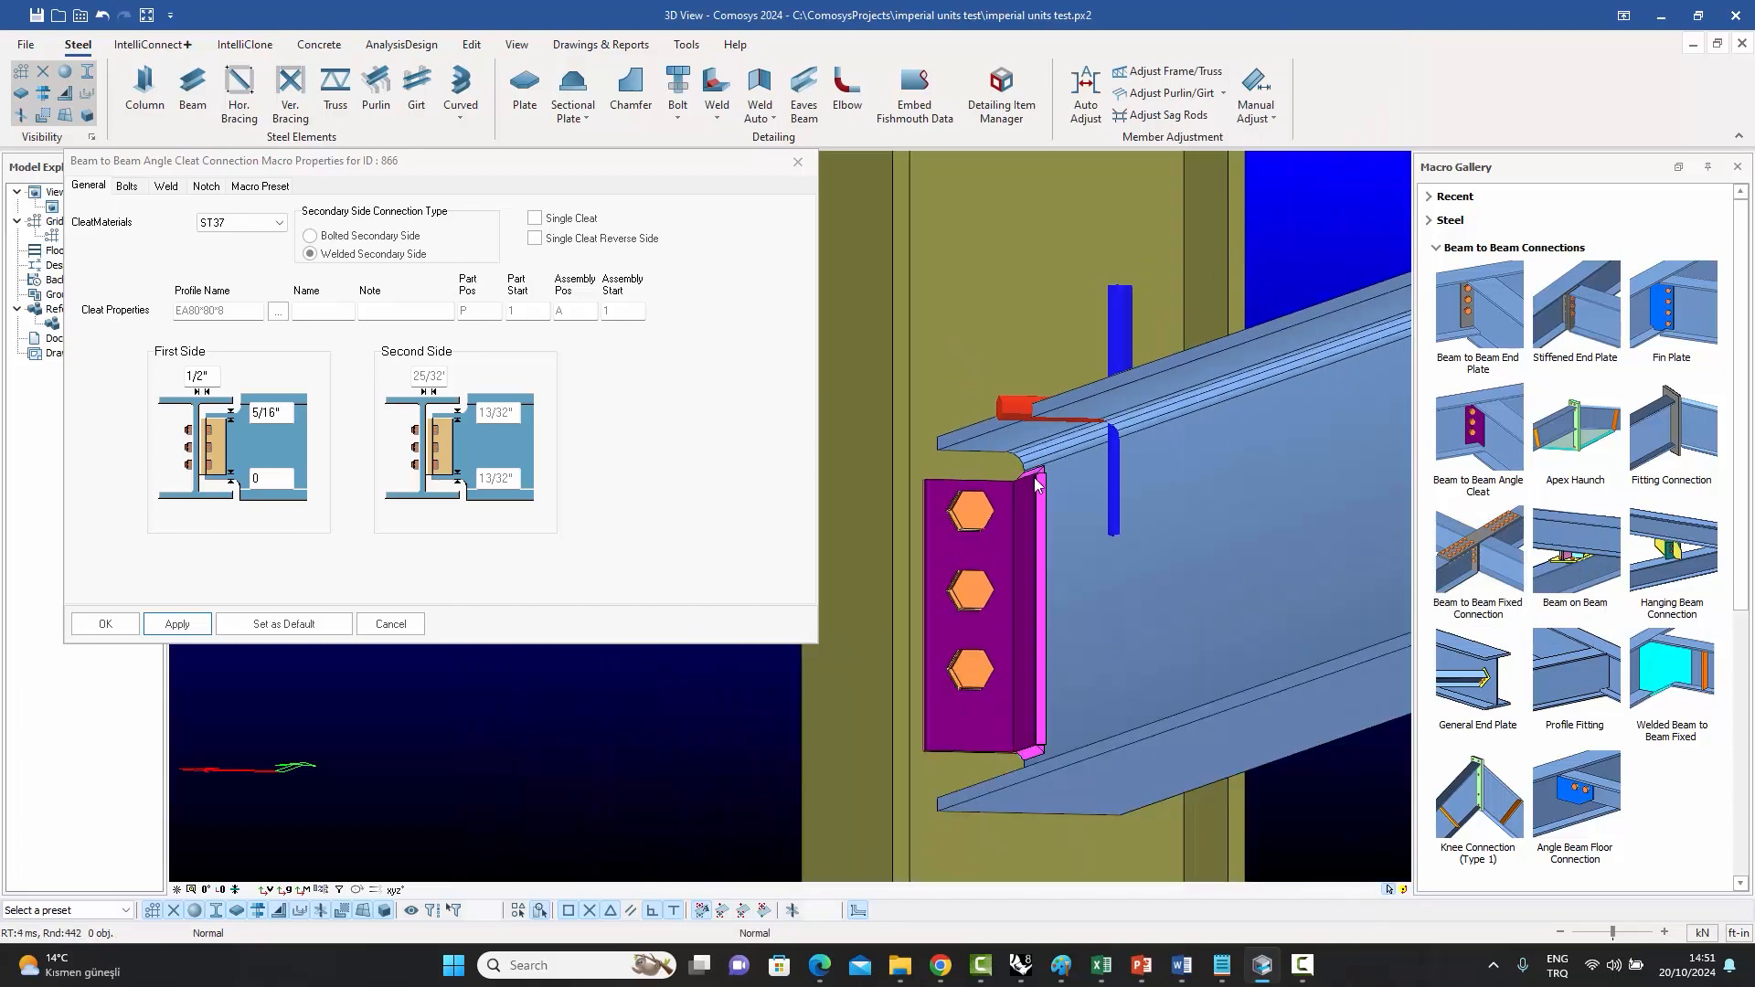
middle_drag(1035, 479, 1032, 475)
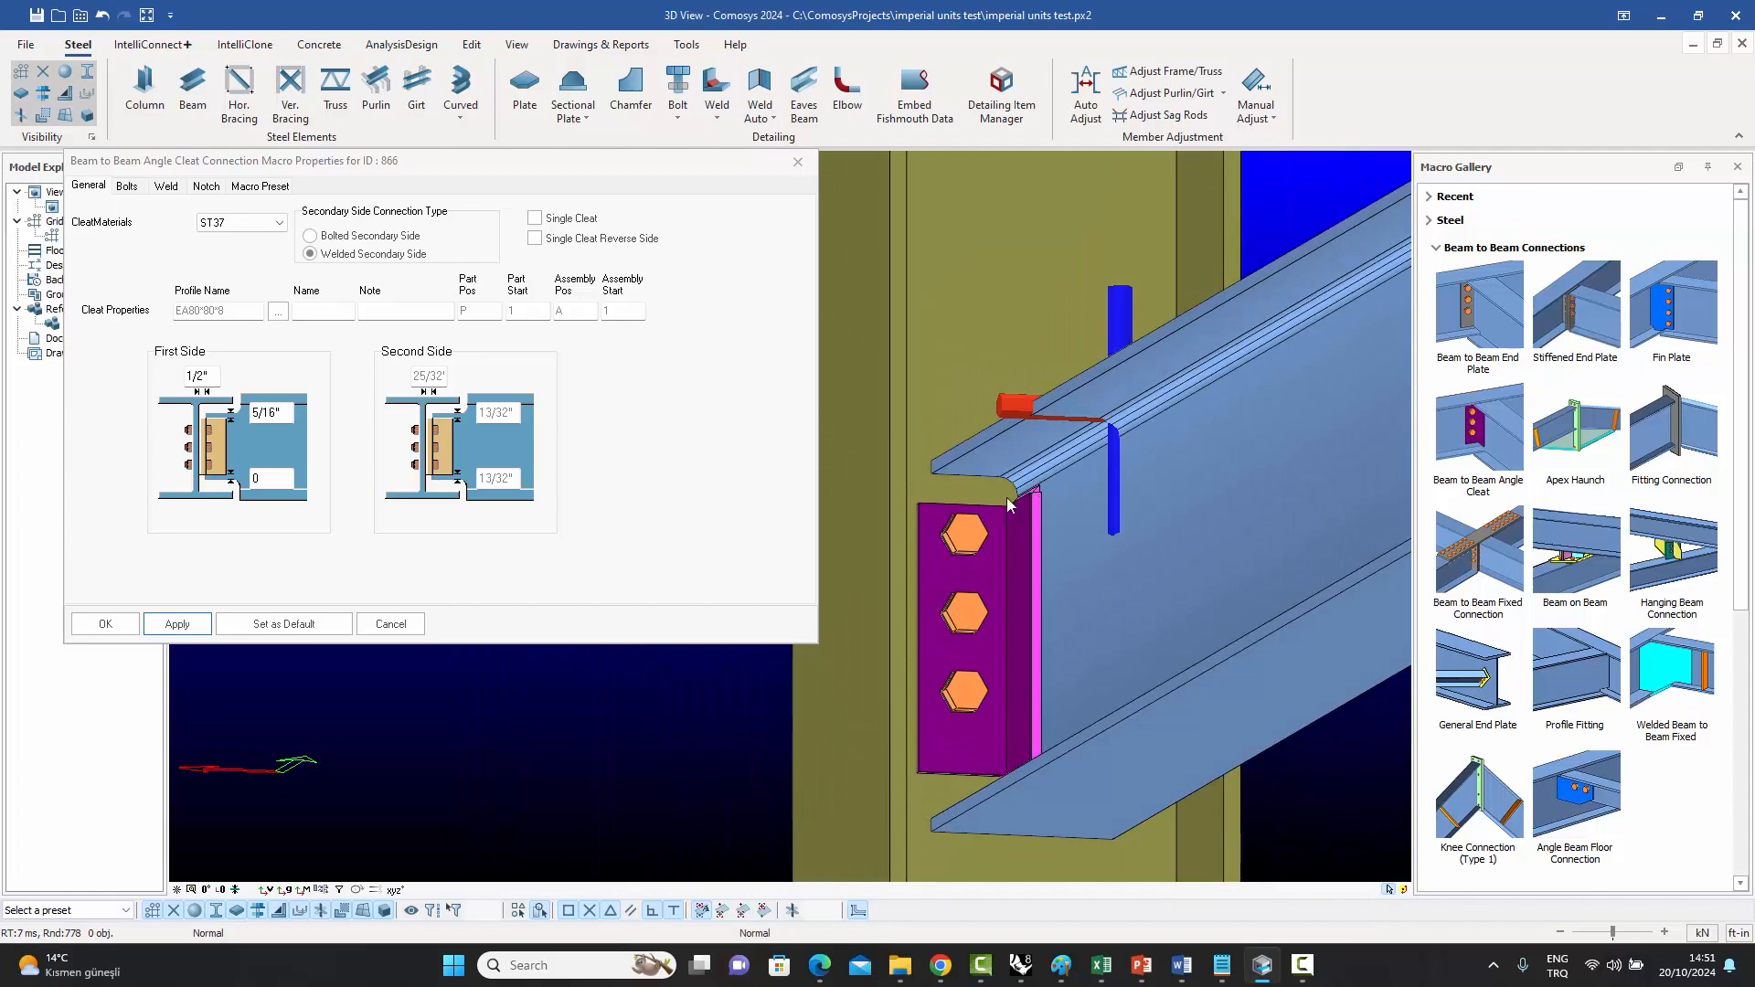
middle_drag(1017, 536, 1032, 521)
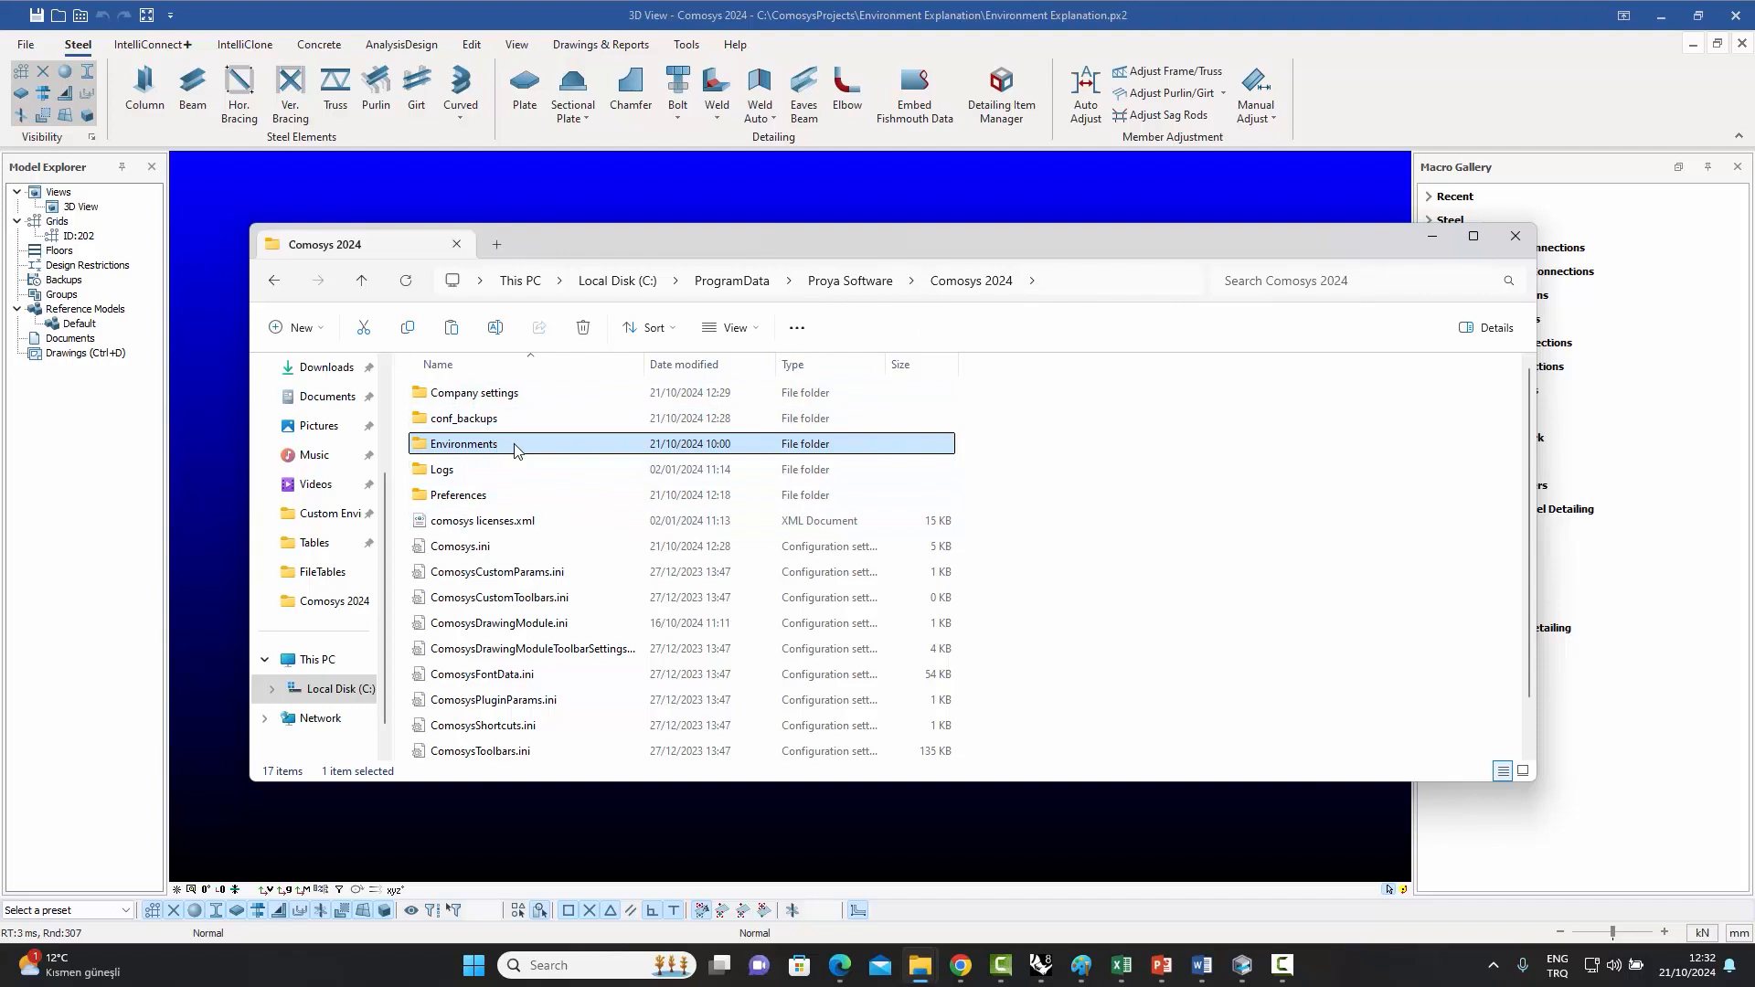
- In File Explorer, review the country folders inside the Environments folder of the Comosys 2024 program data
mouse_move(541, 451)
mouse_move(486, 451)
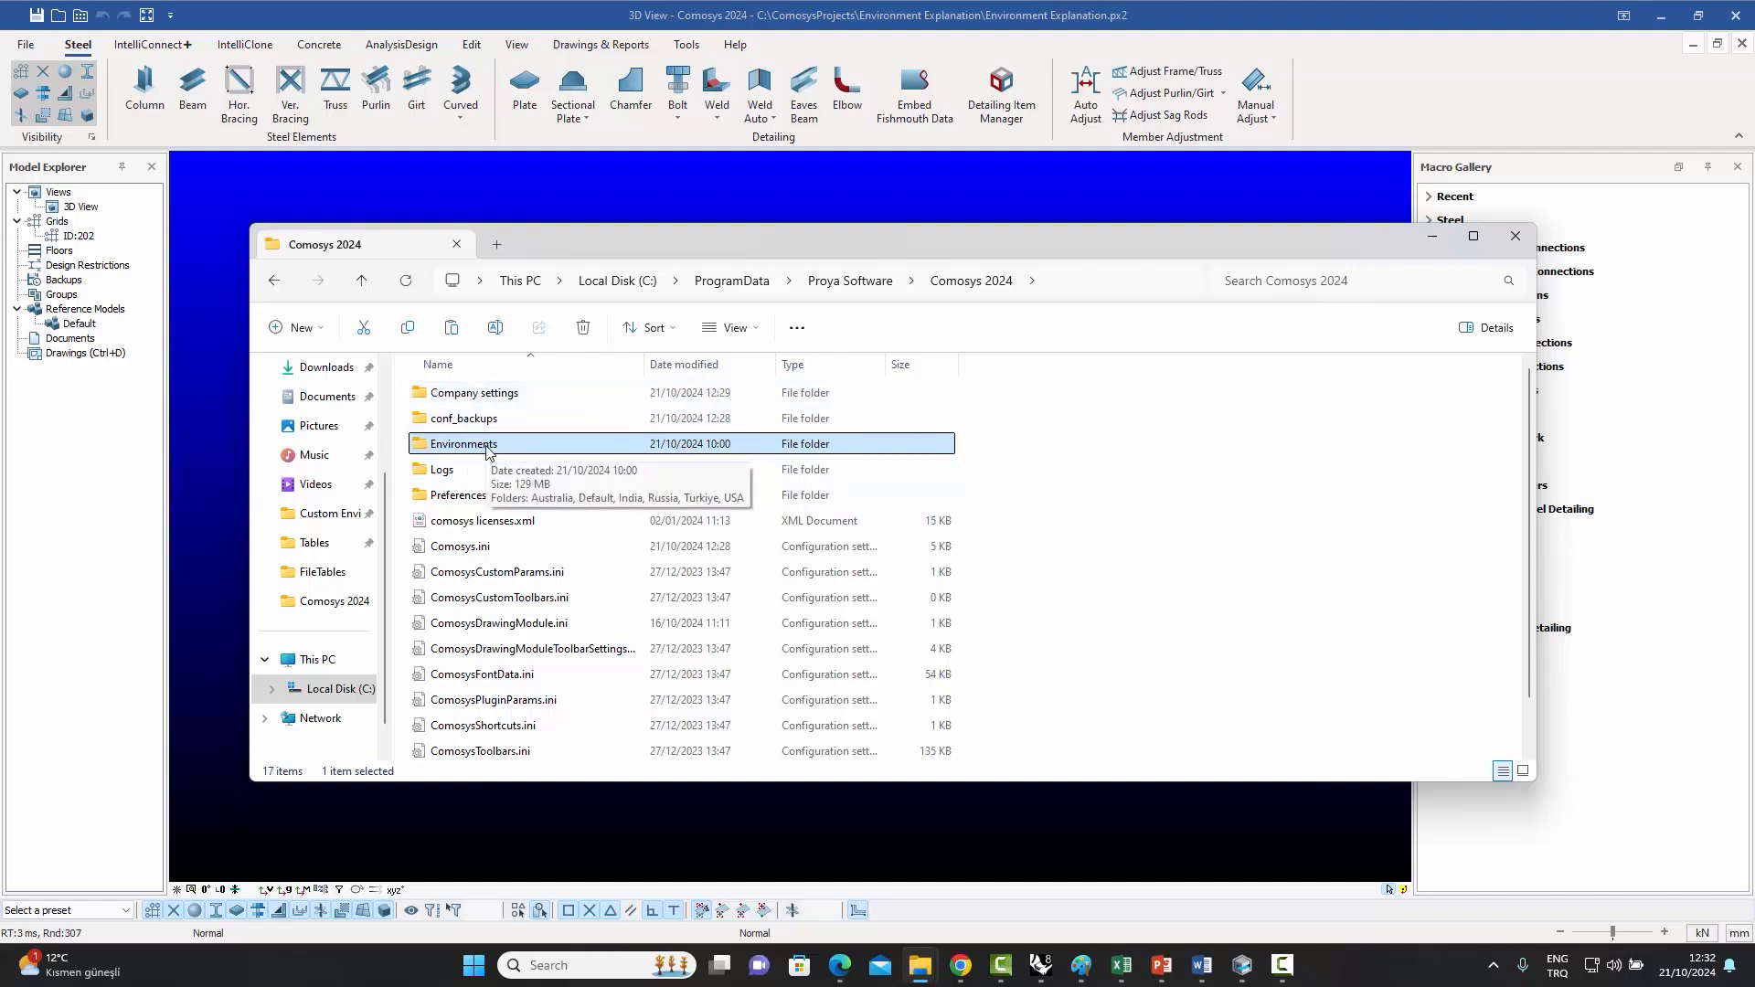
double_click(487, 448)
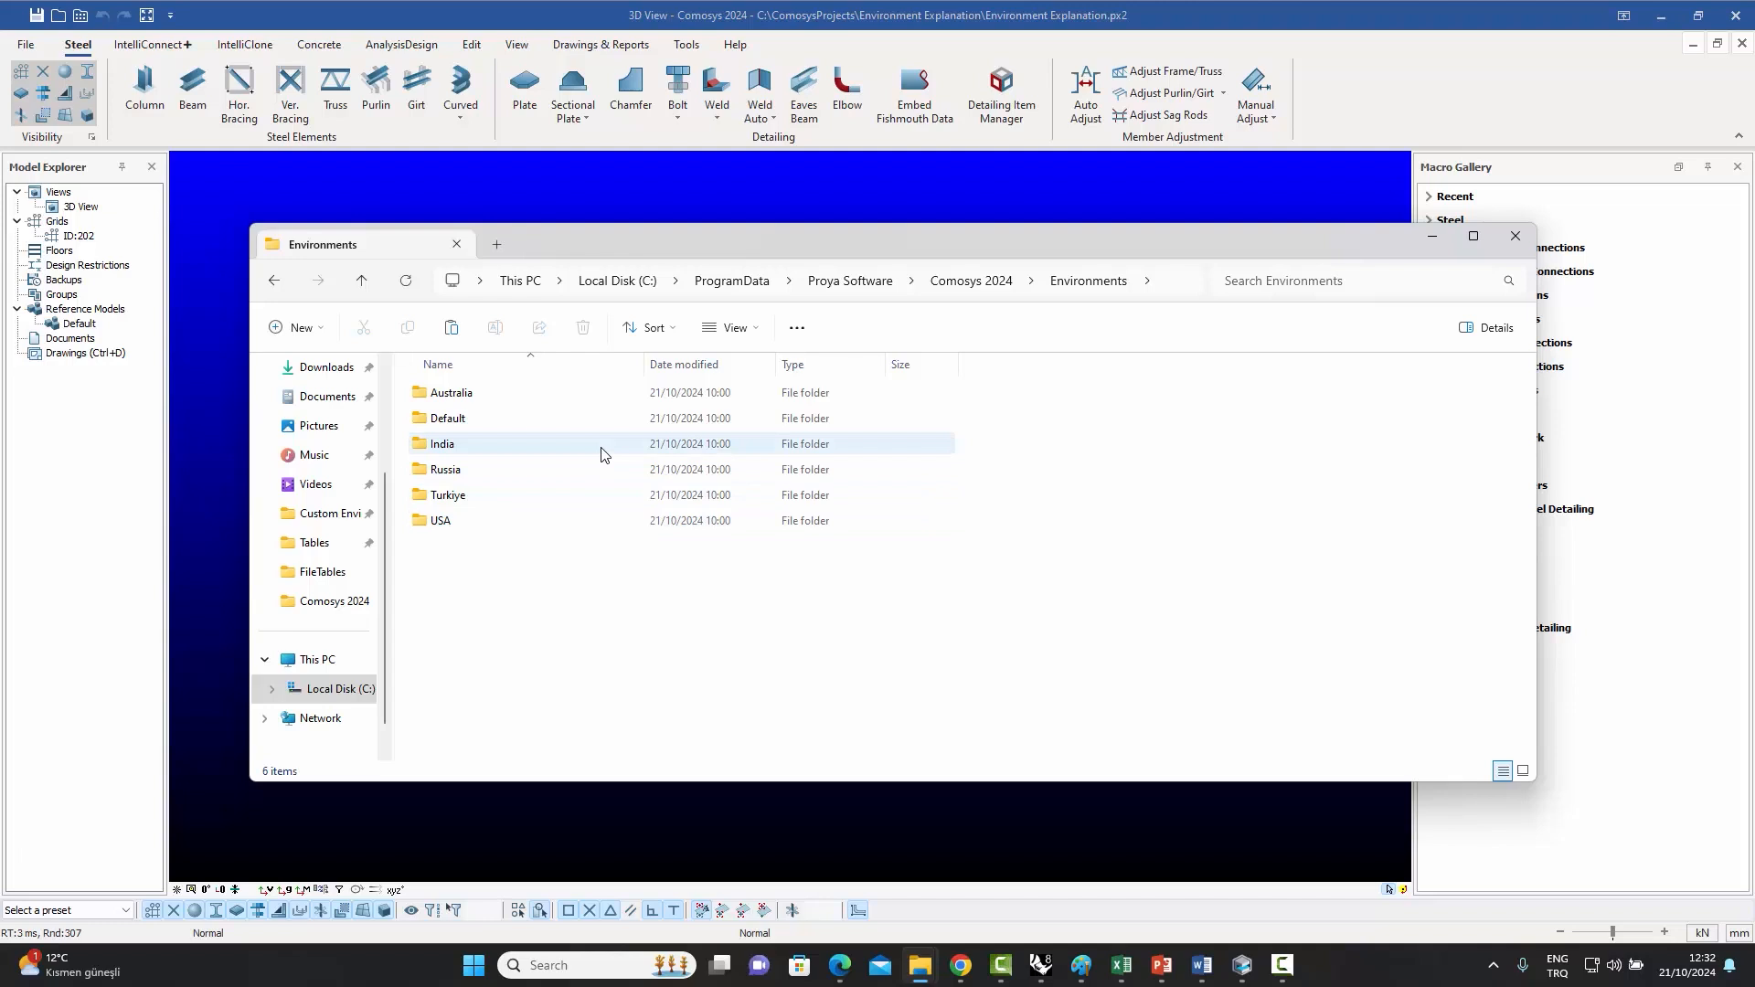
click(362, 284)
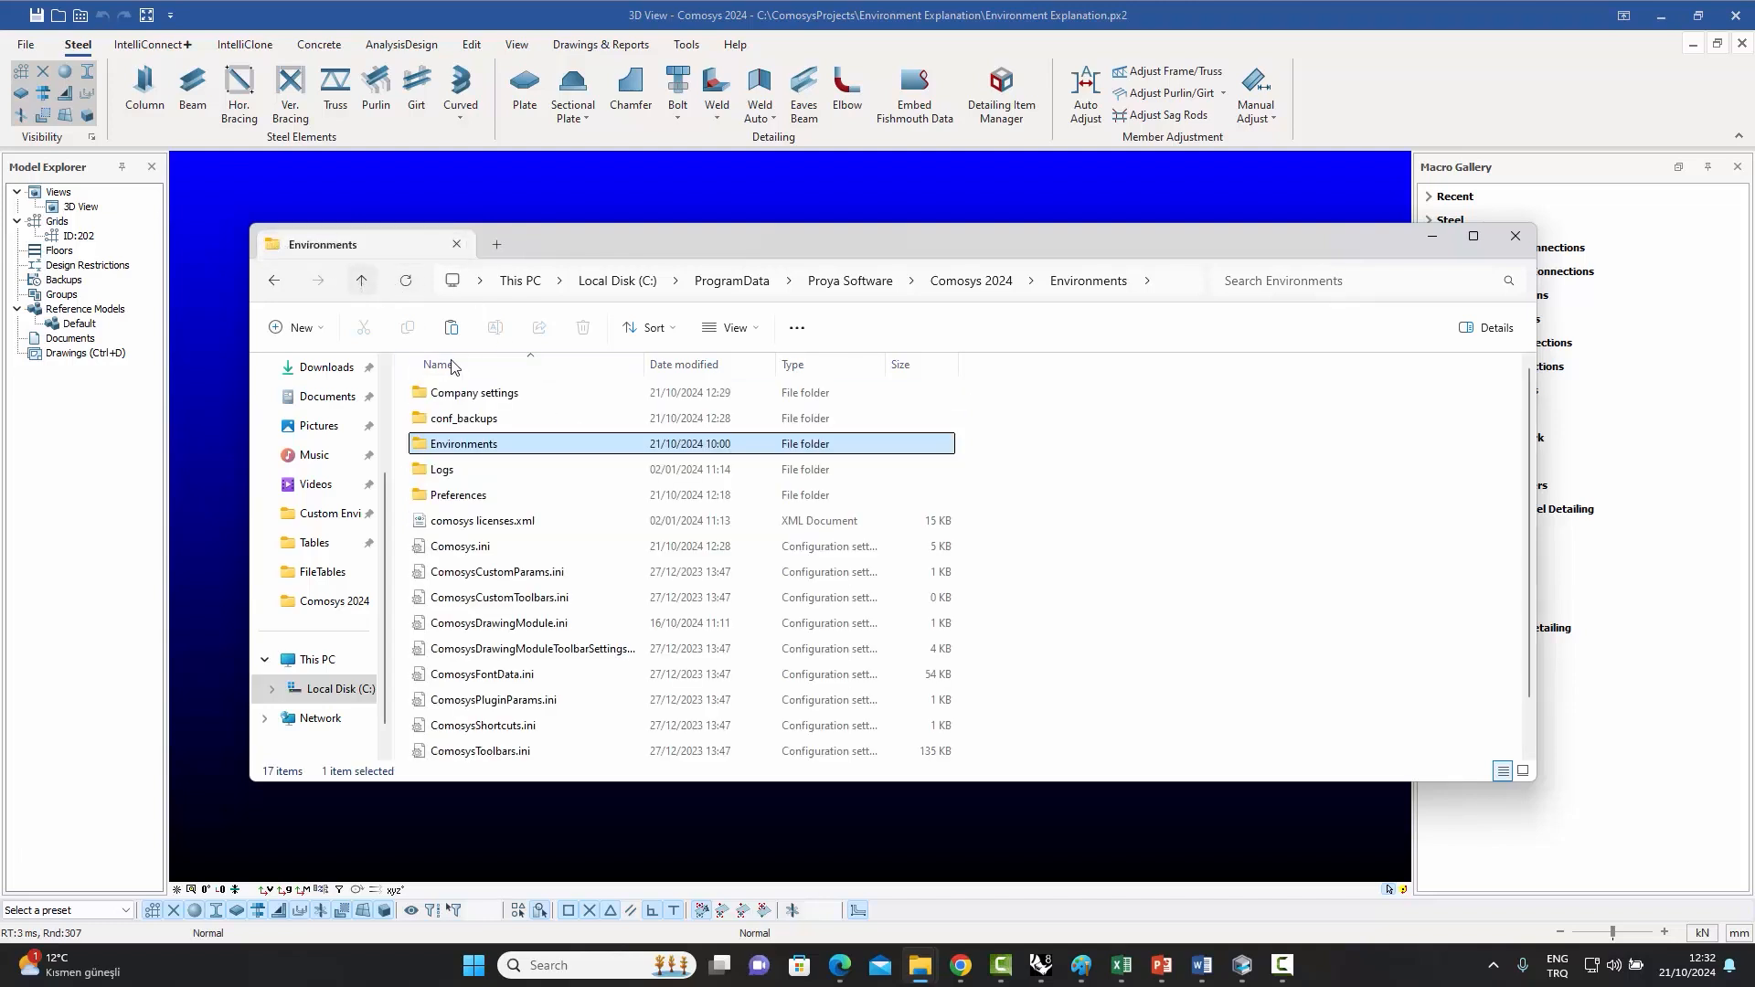
double_click(512, 453)
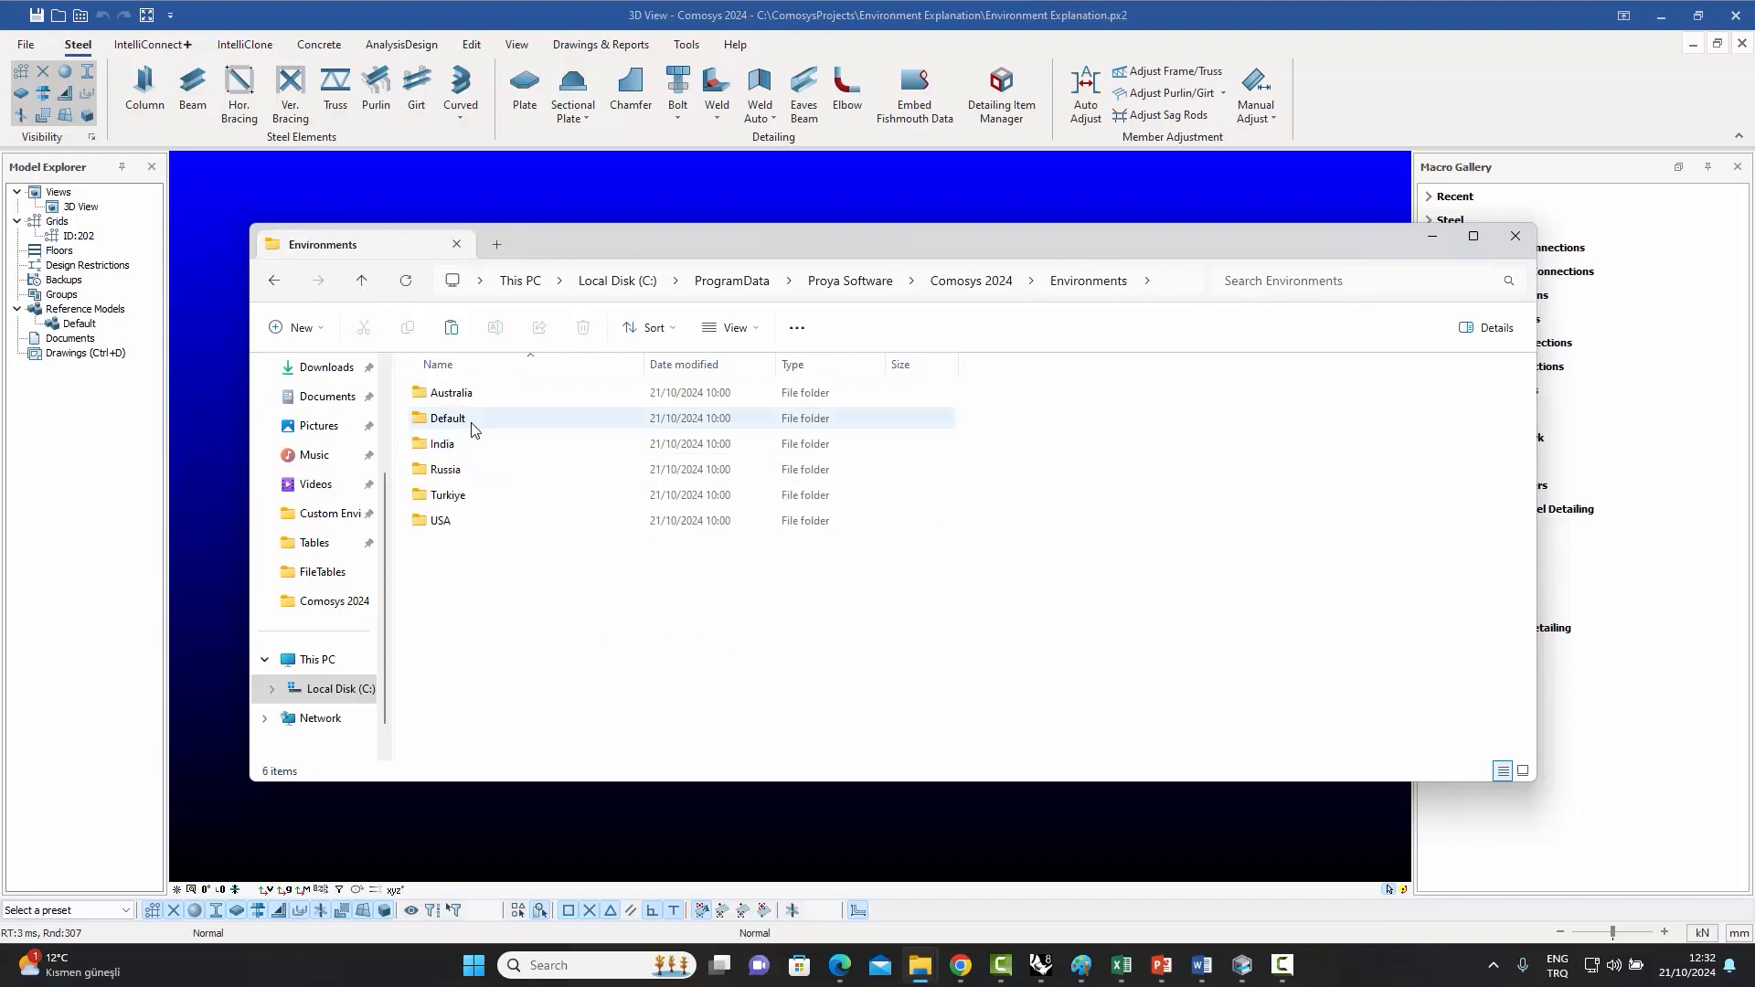
mouse_move(474, 430)
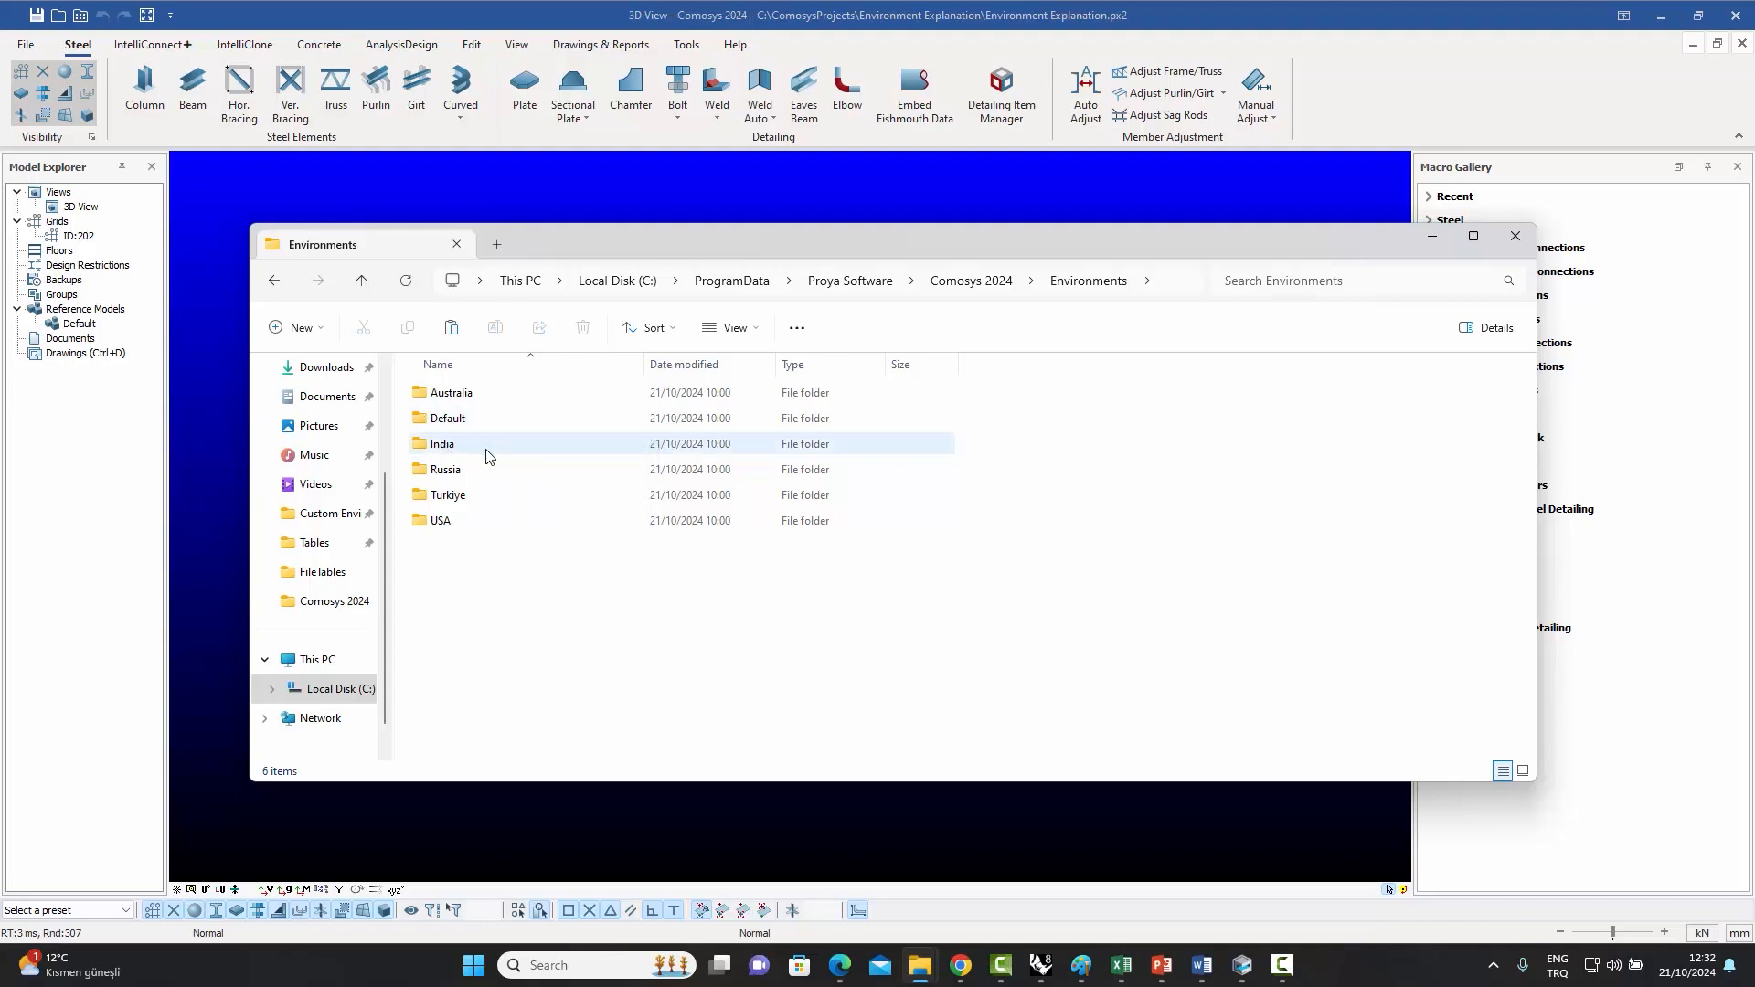
click(362, 280)
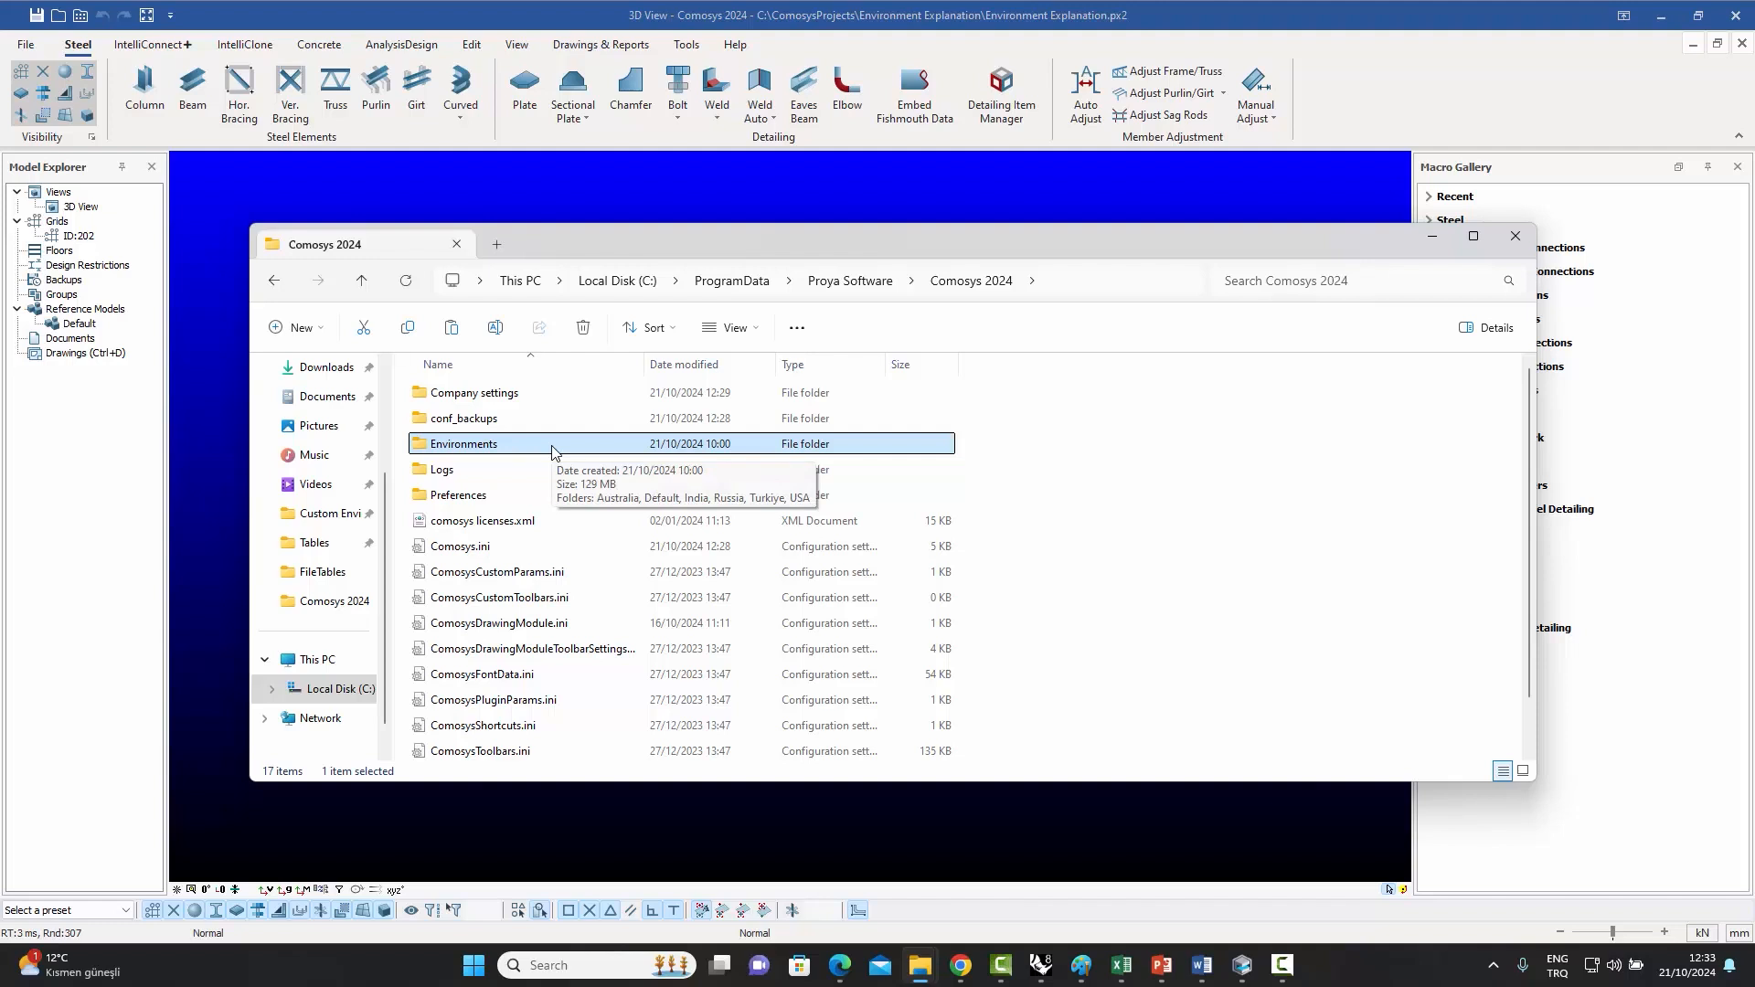
double_click(459, 448)
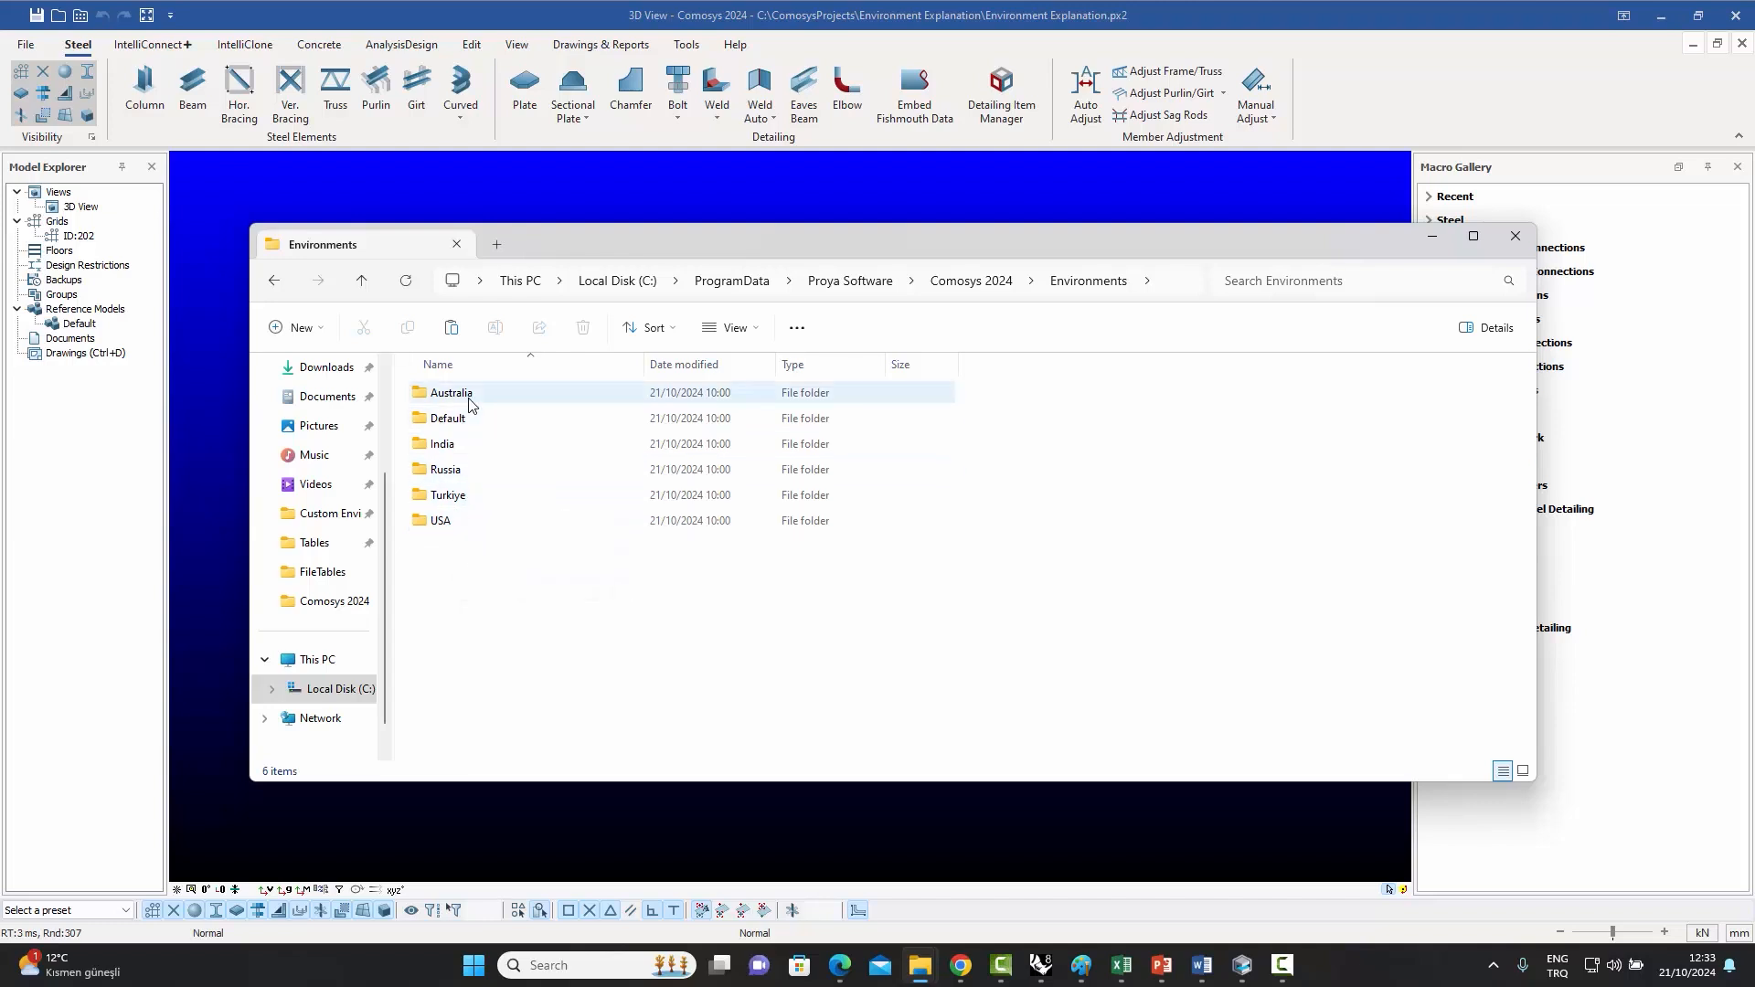
click(362, 283)
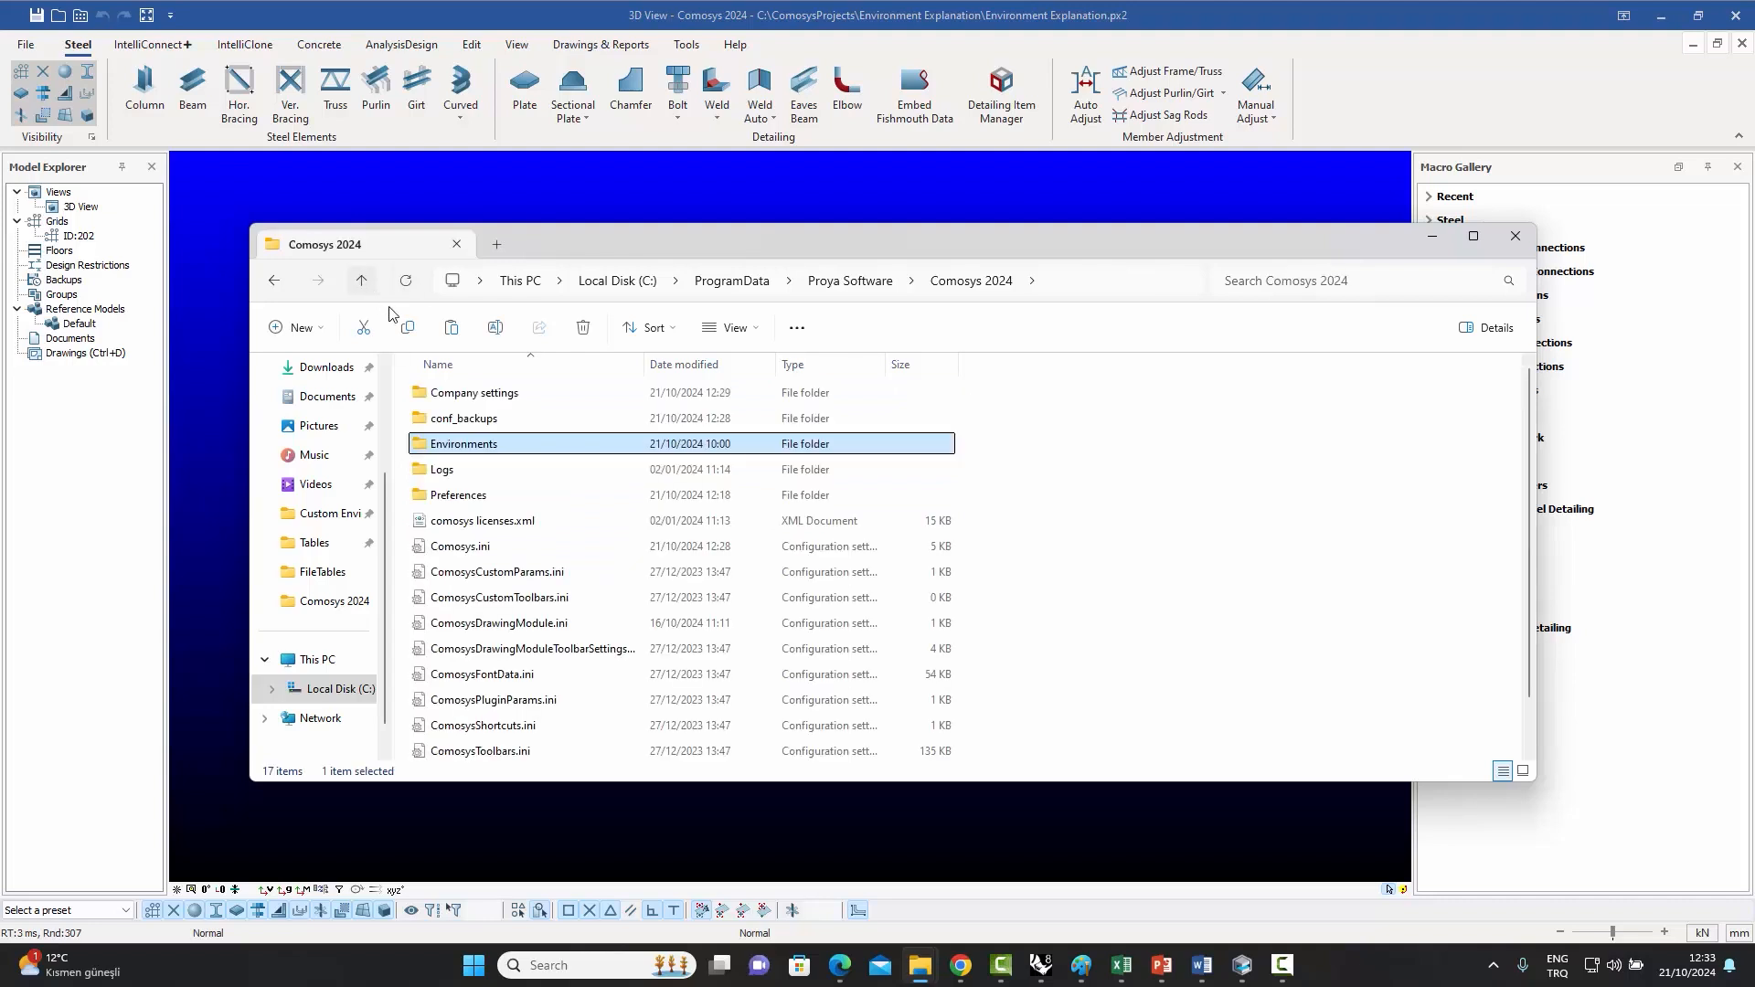
- View the contents of the Company settings folder and check the CompanySettingsDirectory path in Comosys.ini
double_click(475, 393)
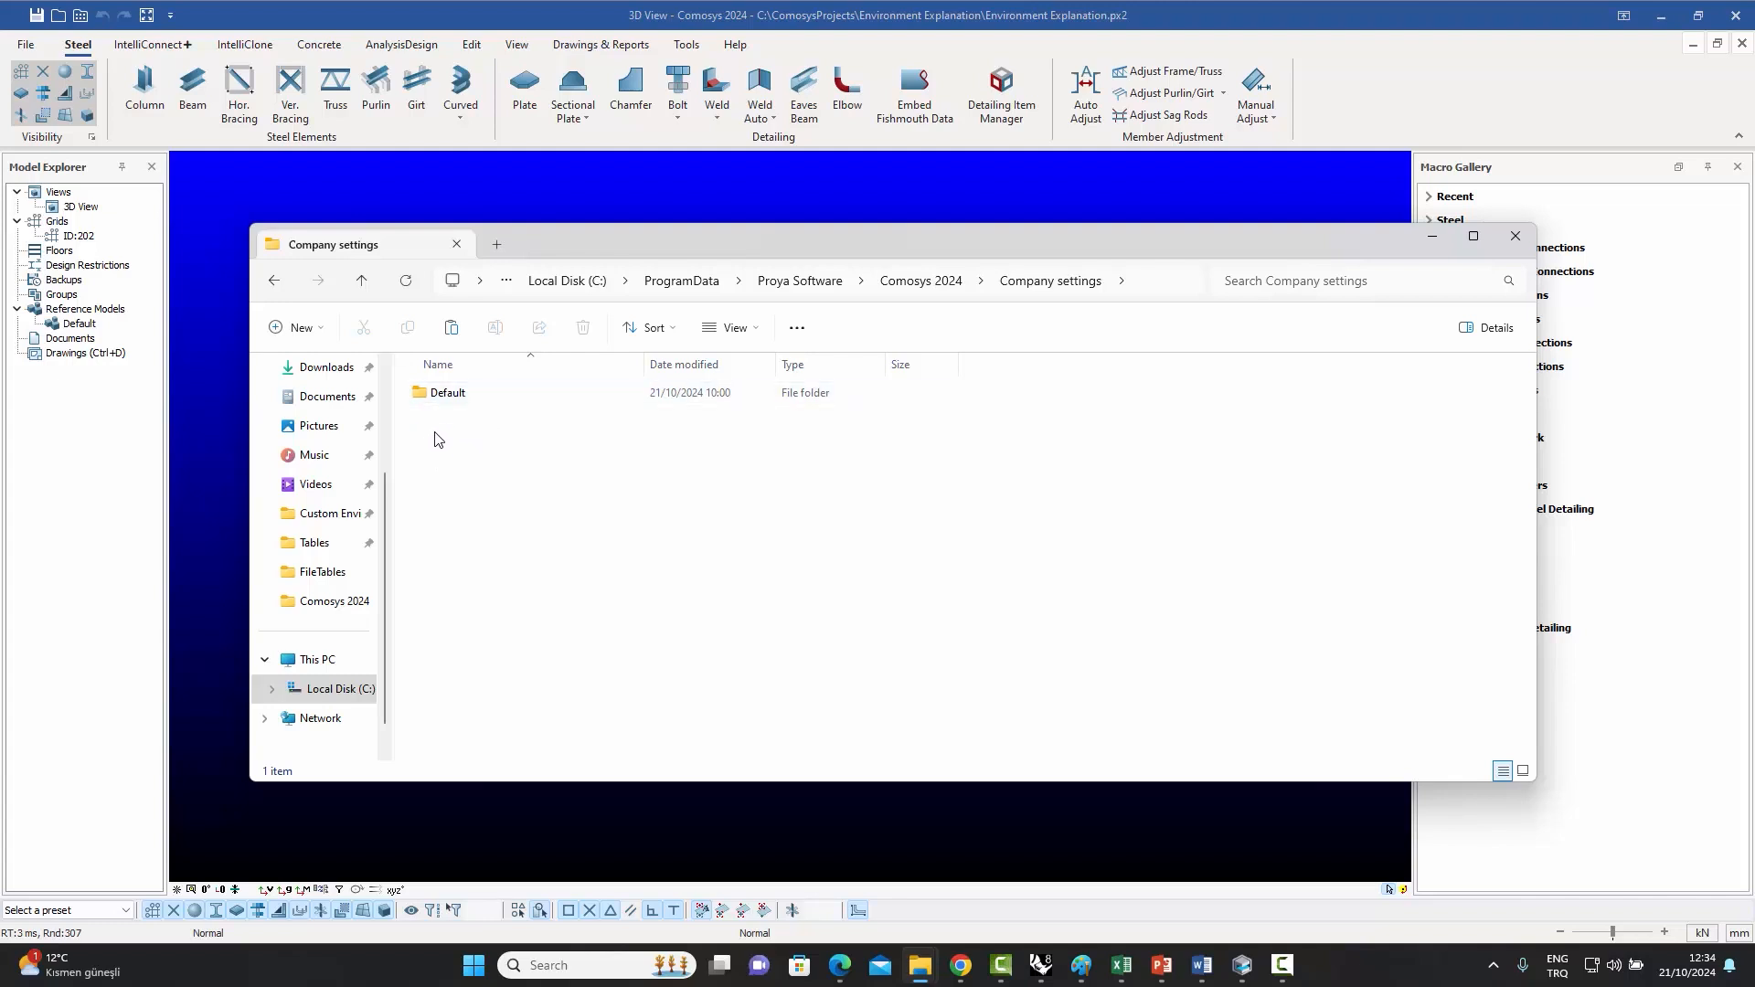
click(363, 282)
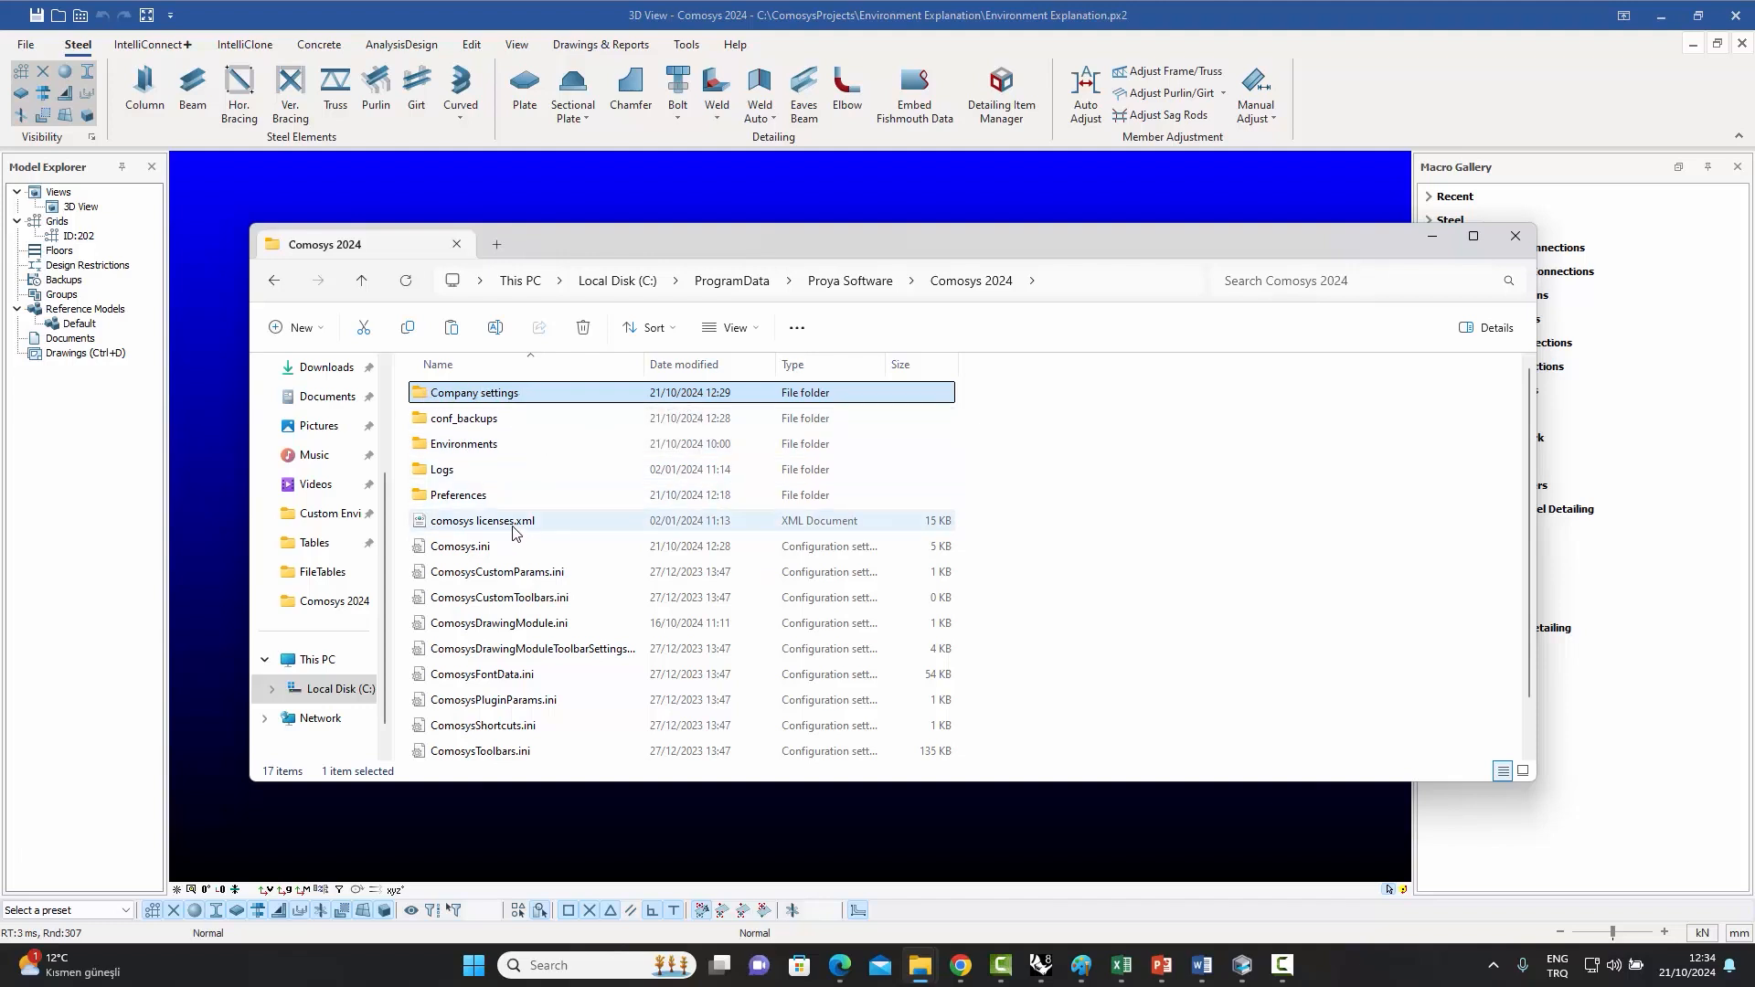
double_click(455, 549)
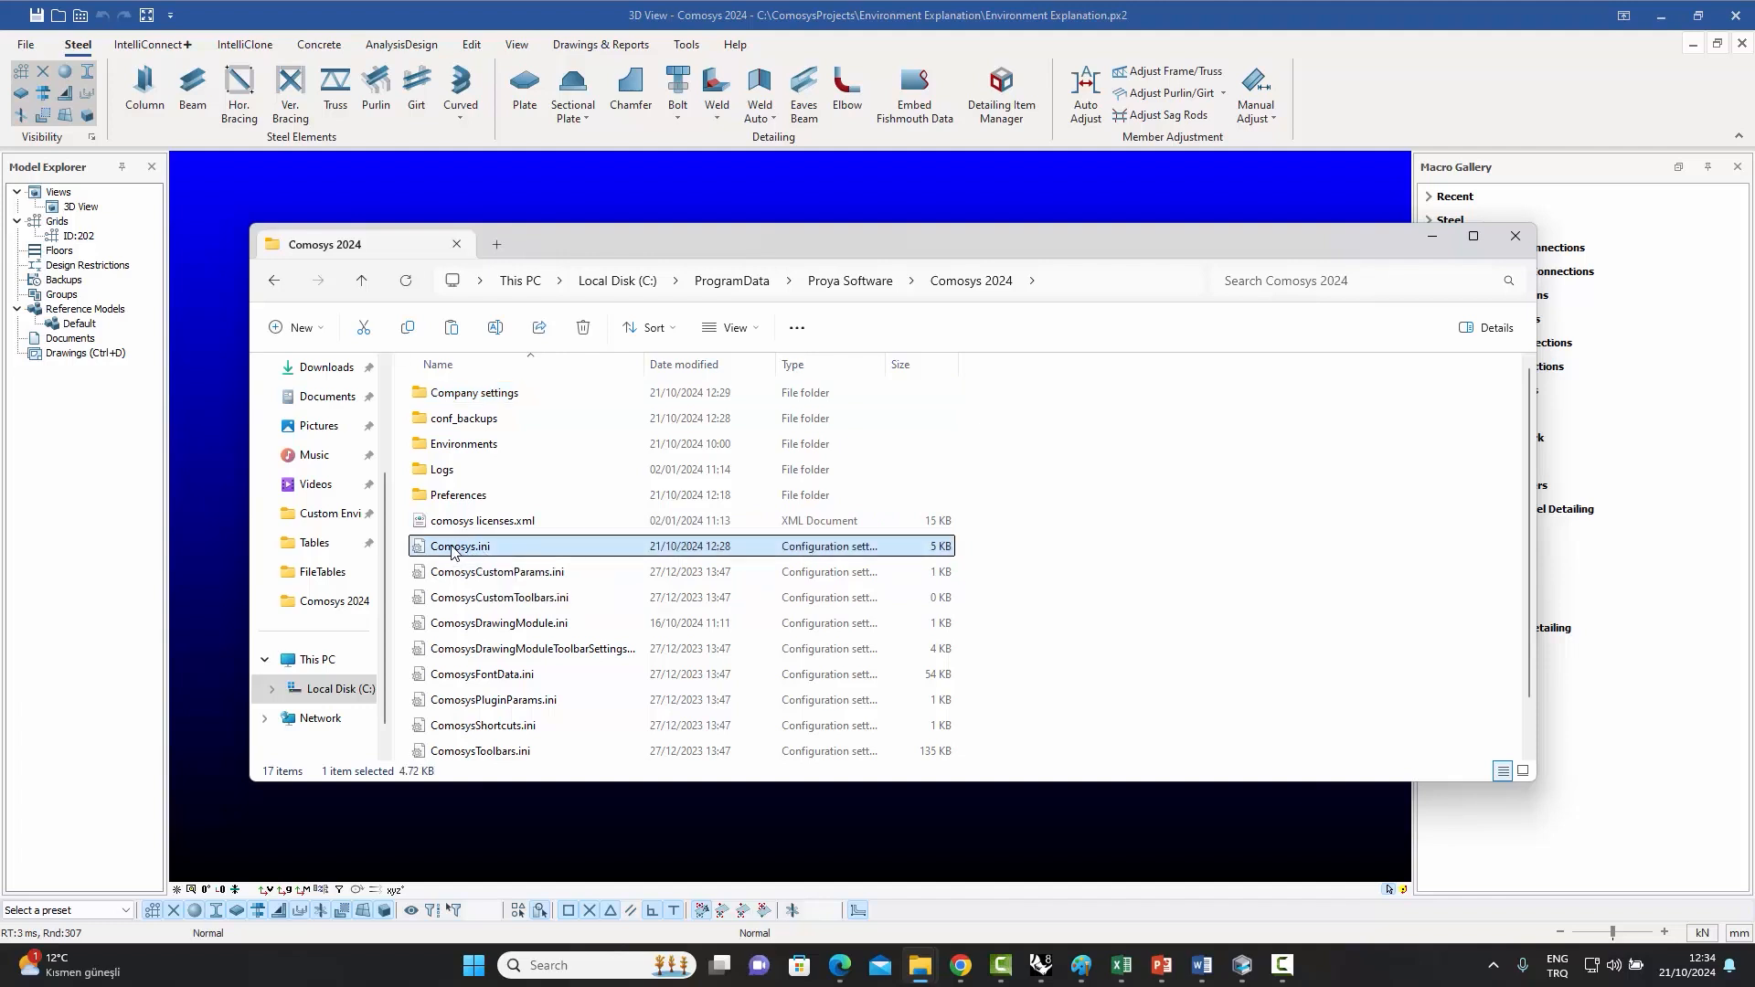
scroll(833, 685, down, 2)
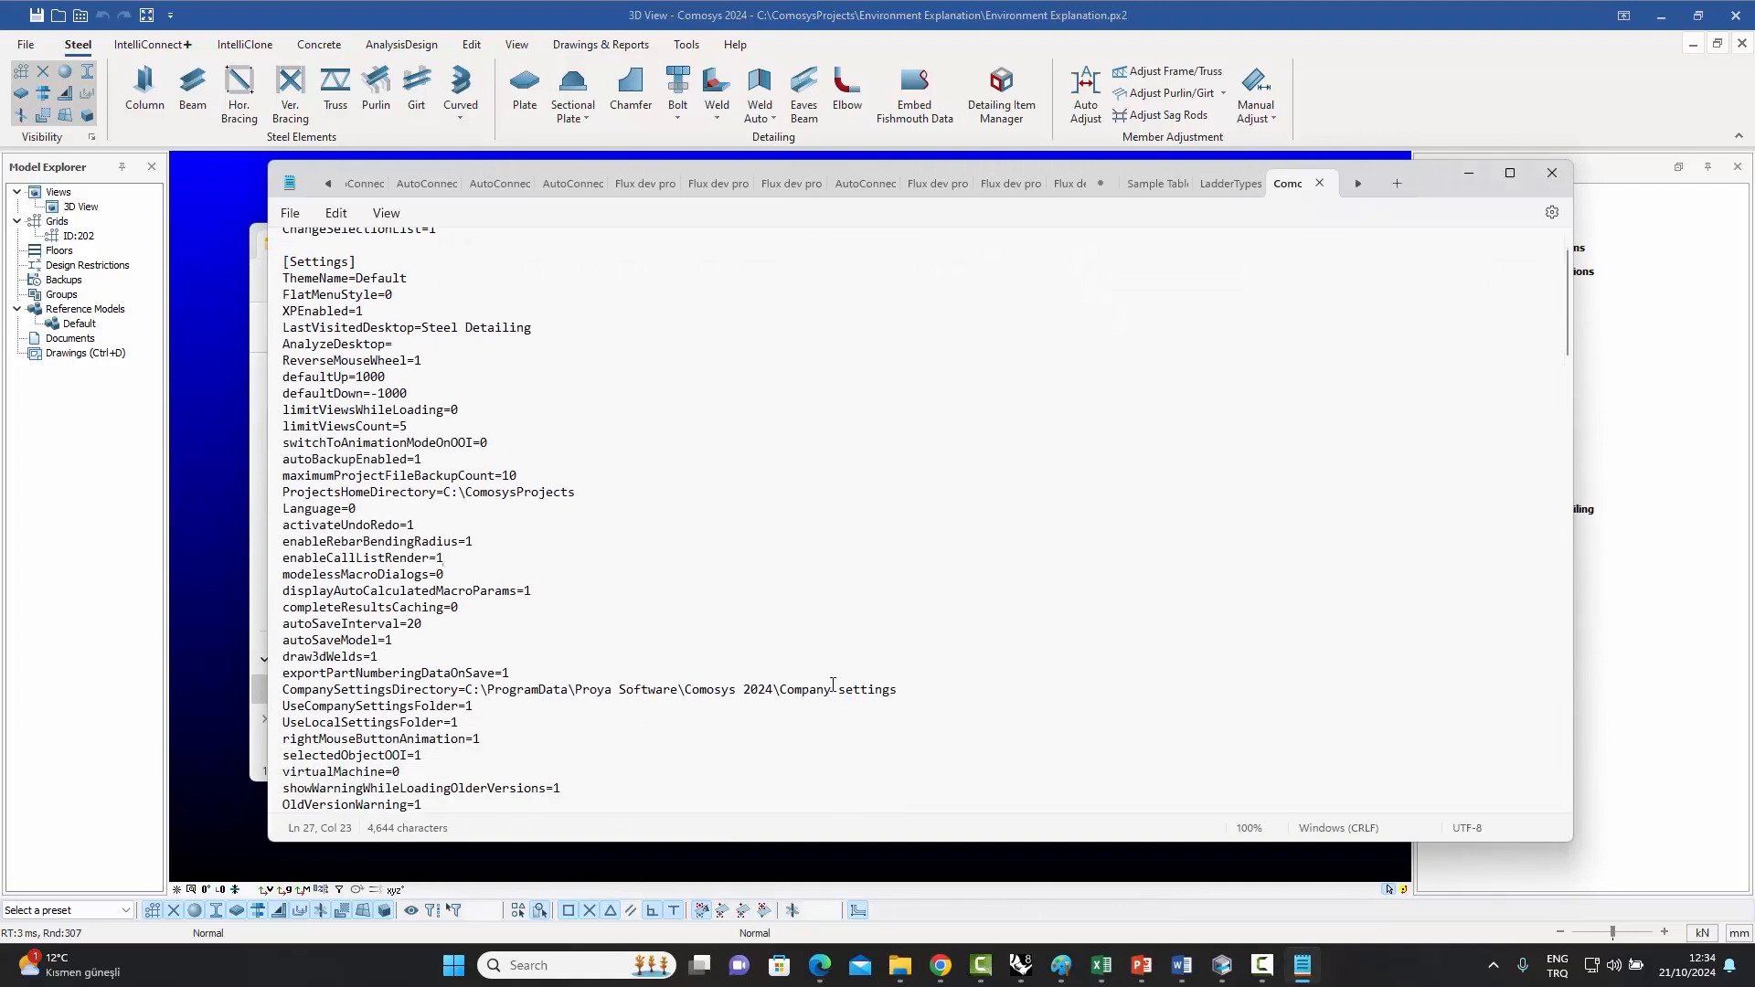
drag(286, 676, 909, 687)
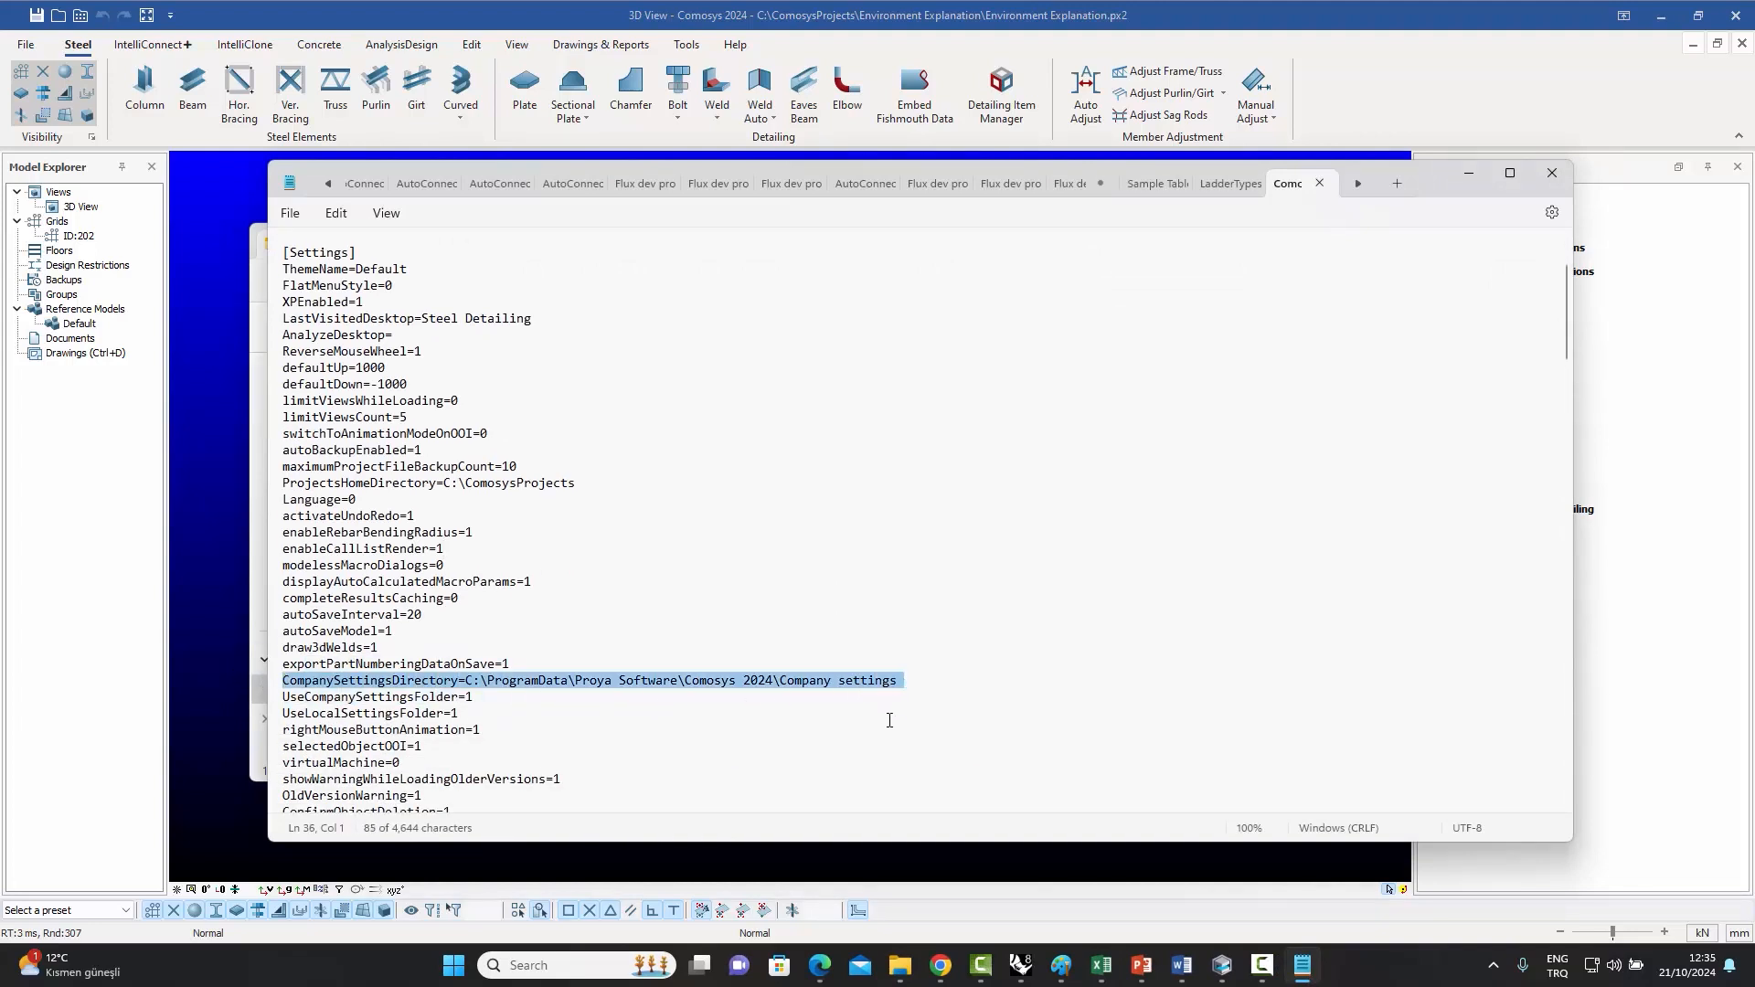
click(889, 721)
drag(782, 681, 901, 691)
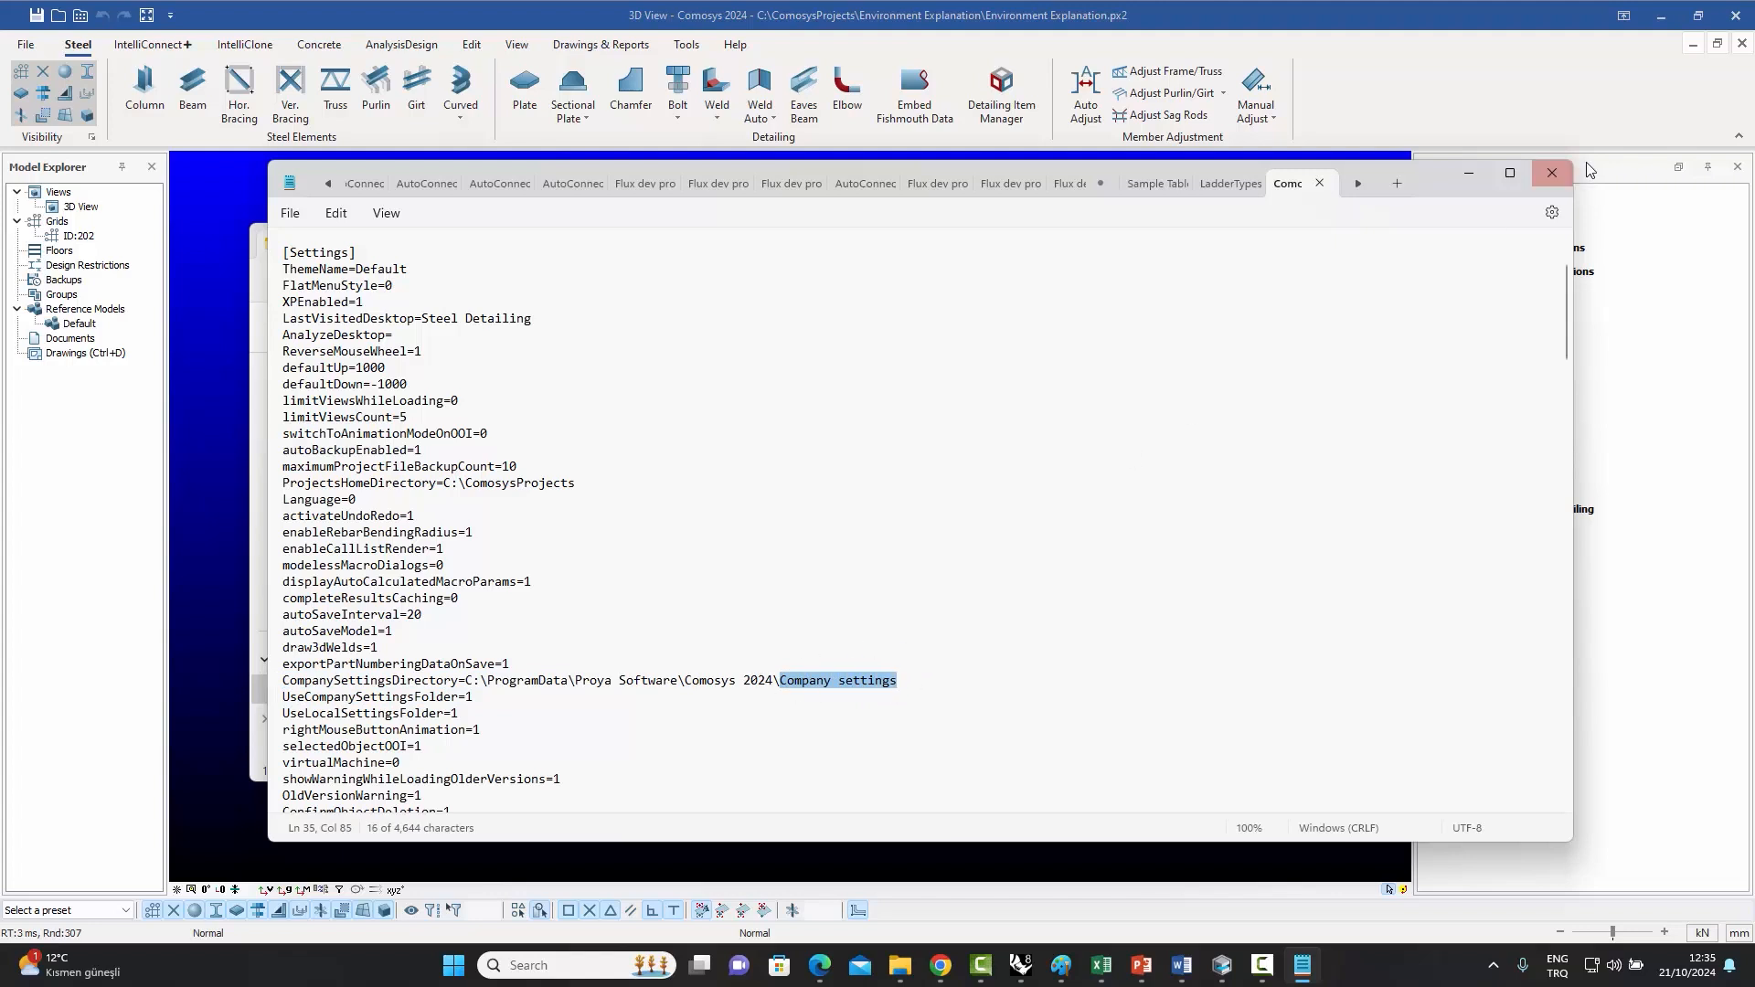
click(1551, 171)
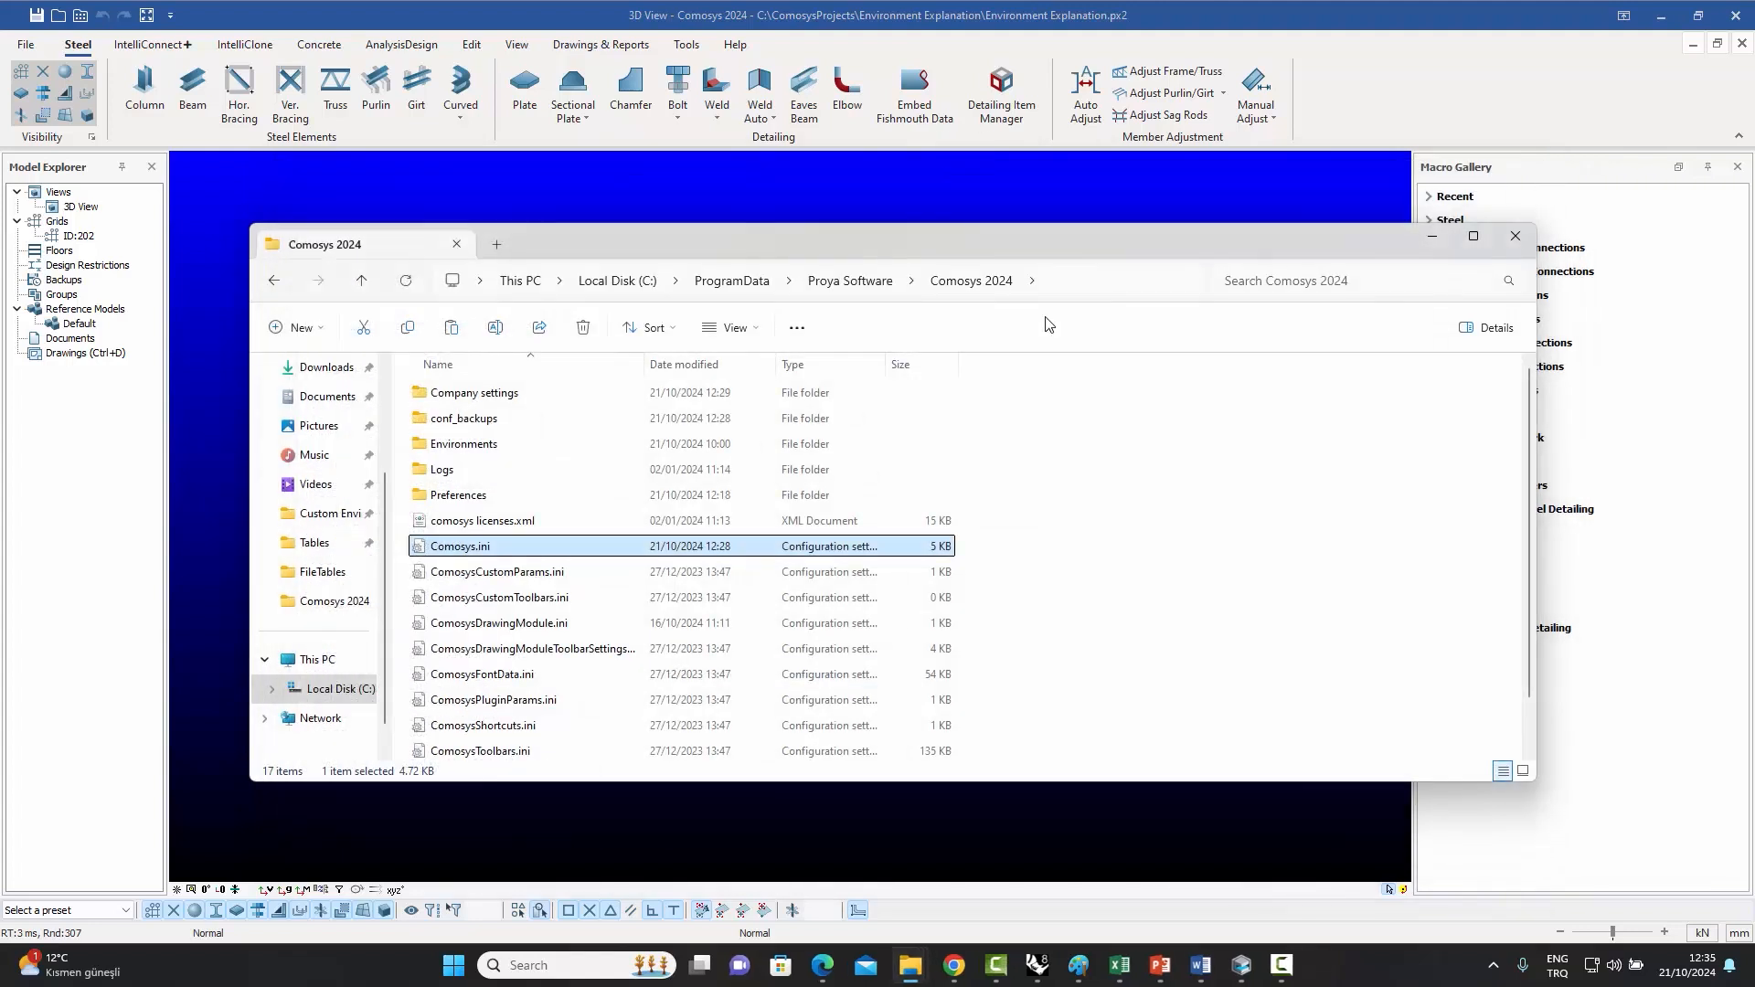
click(456, 398)
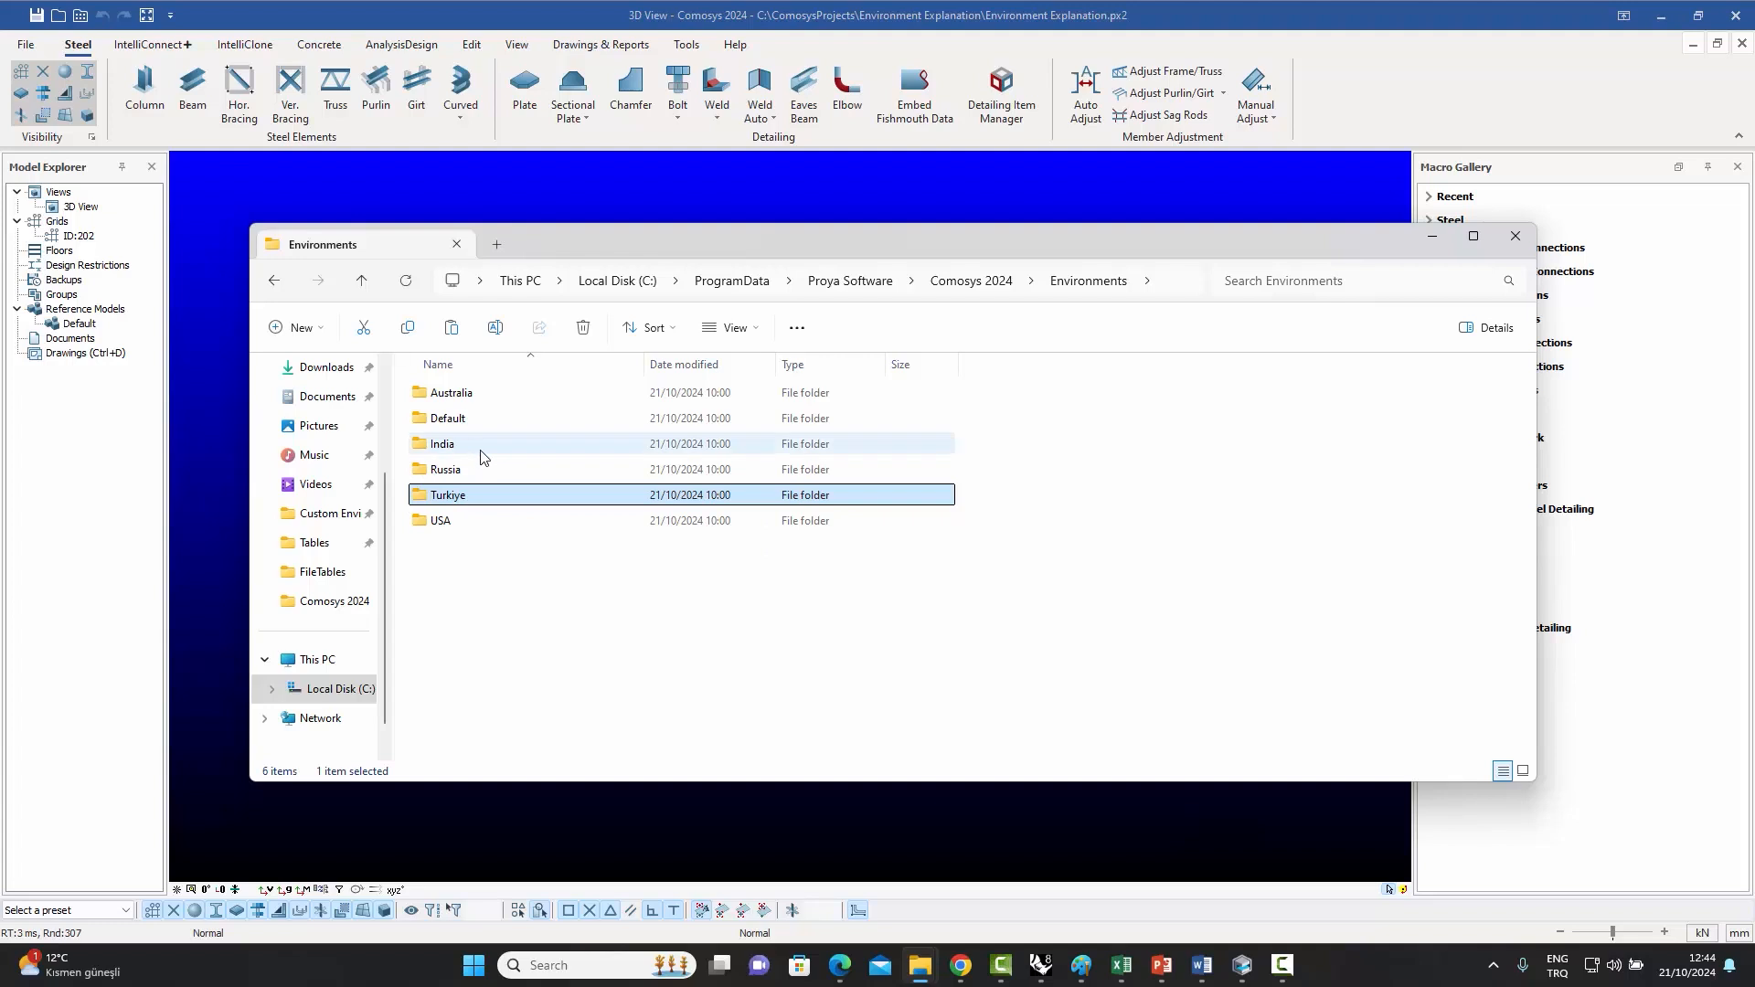
mouse_move(478, 506)
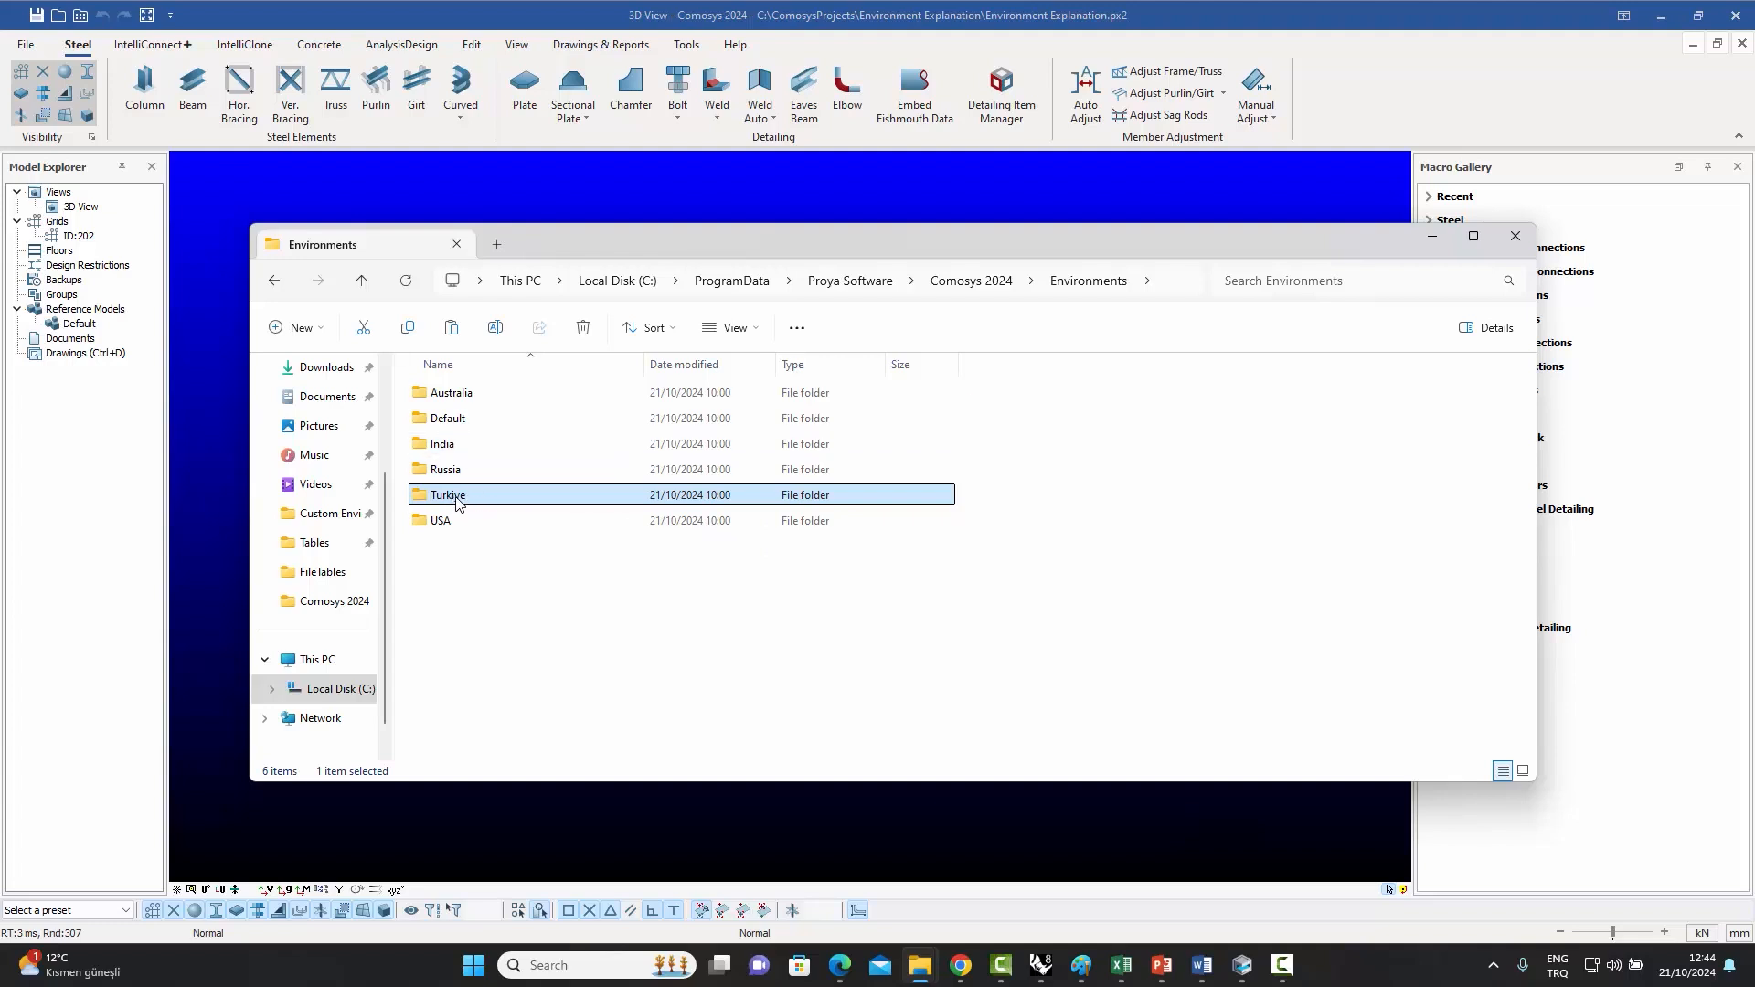
- Open the Turkiye environment folder and view the bolt and profile database files in its Catalogs folder
double_click(455, 496)
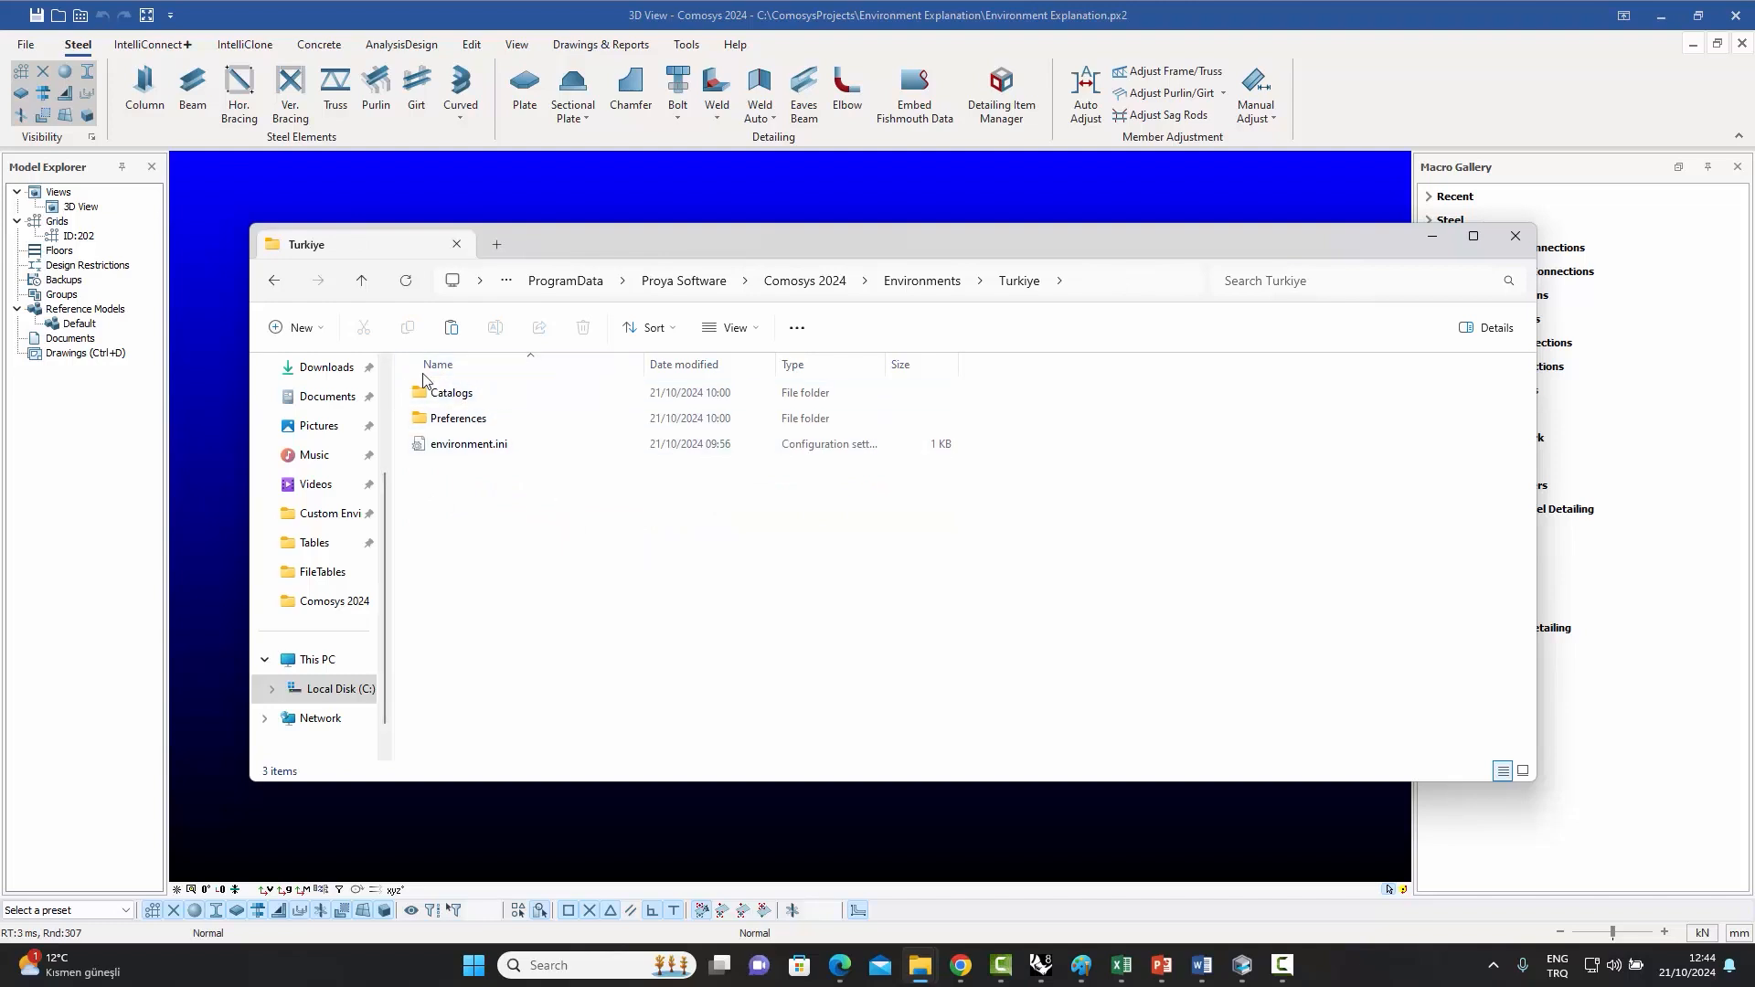
double_click(462, 403)
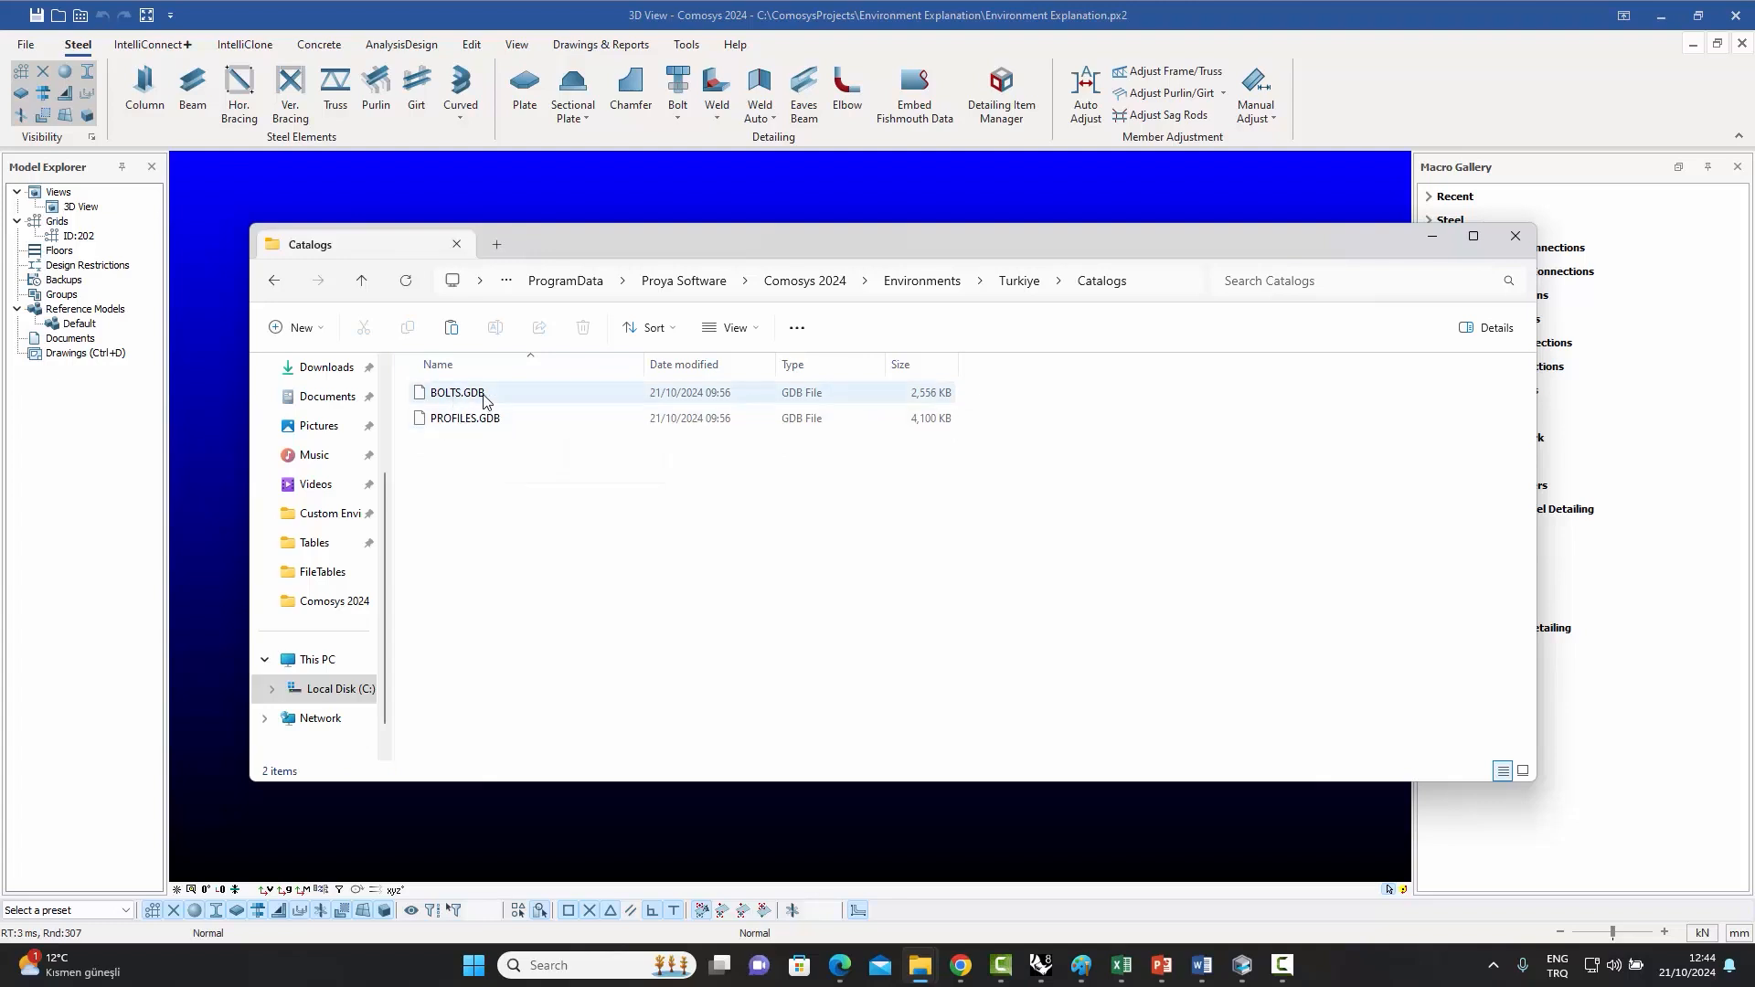
mouse_move(485, 402)
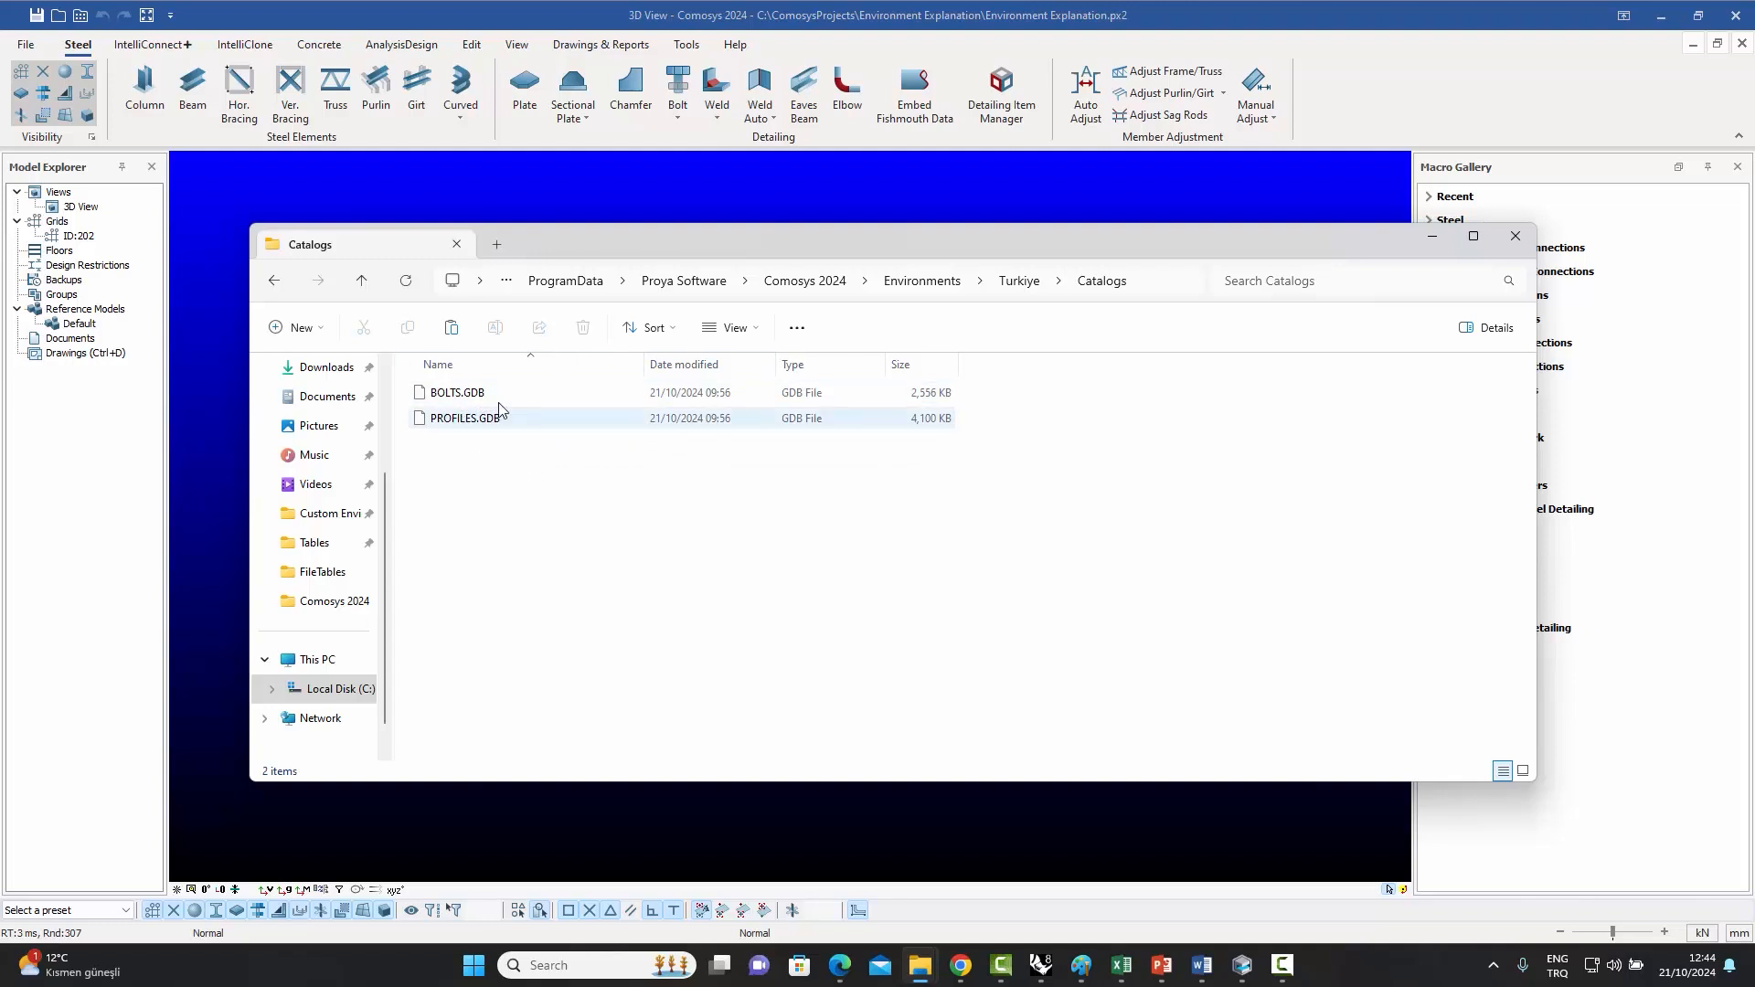
click(362, 282)
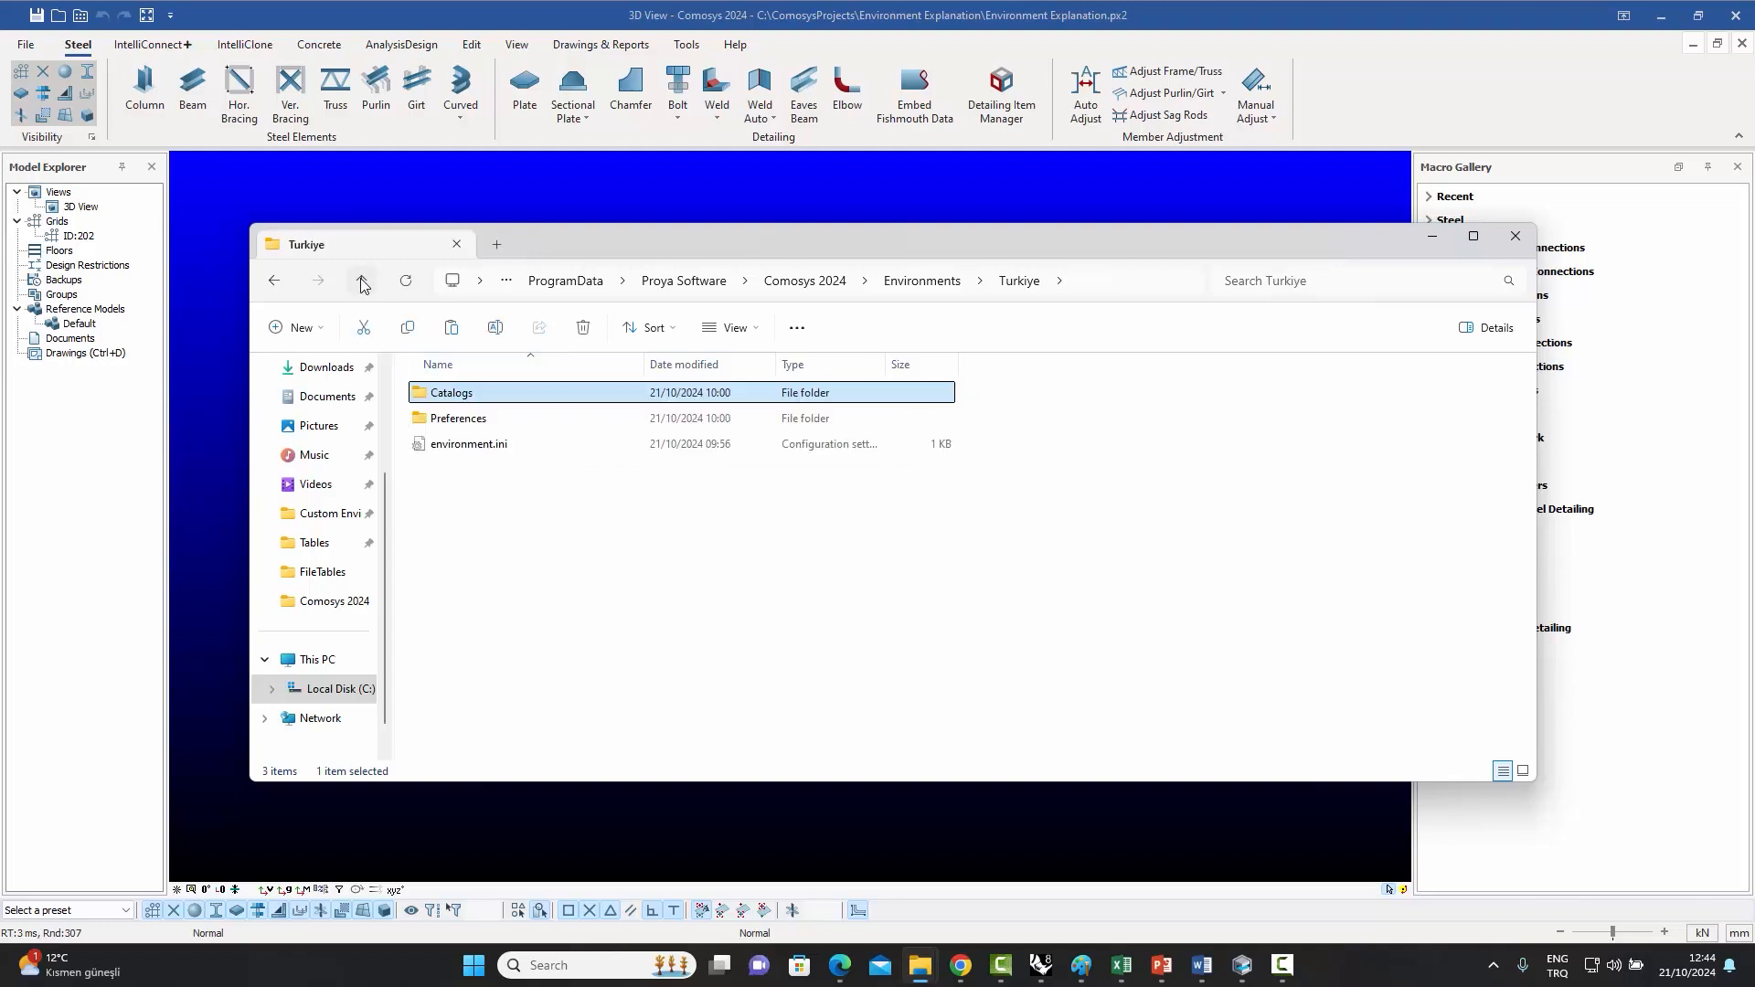
- Review the folders and text files in the Turkiye environment's Preferences folder
double_click(459, 420)
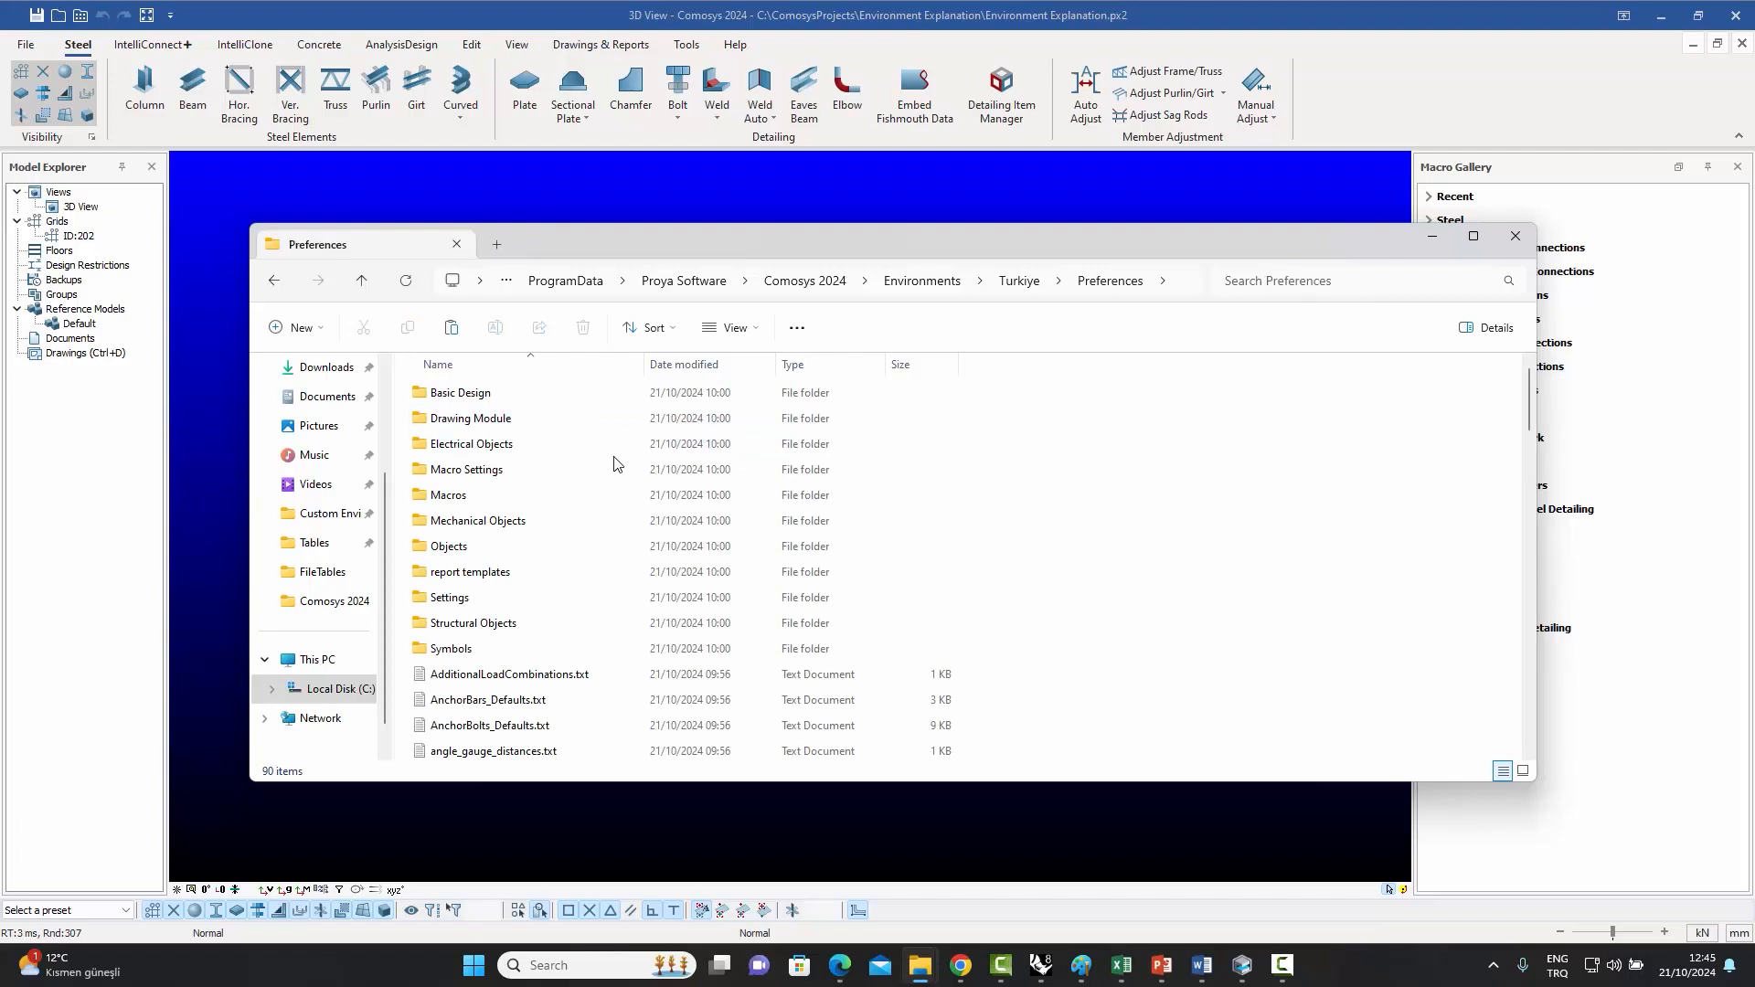
scroll(615, 464, down, 1)
scroll(614, 467, up, 1)
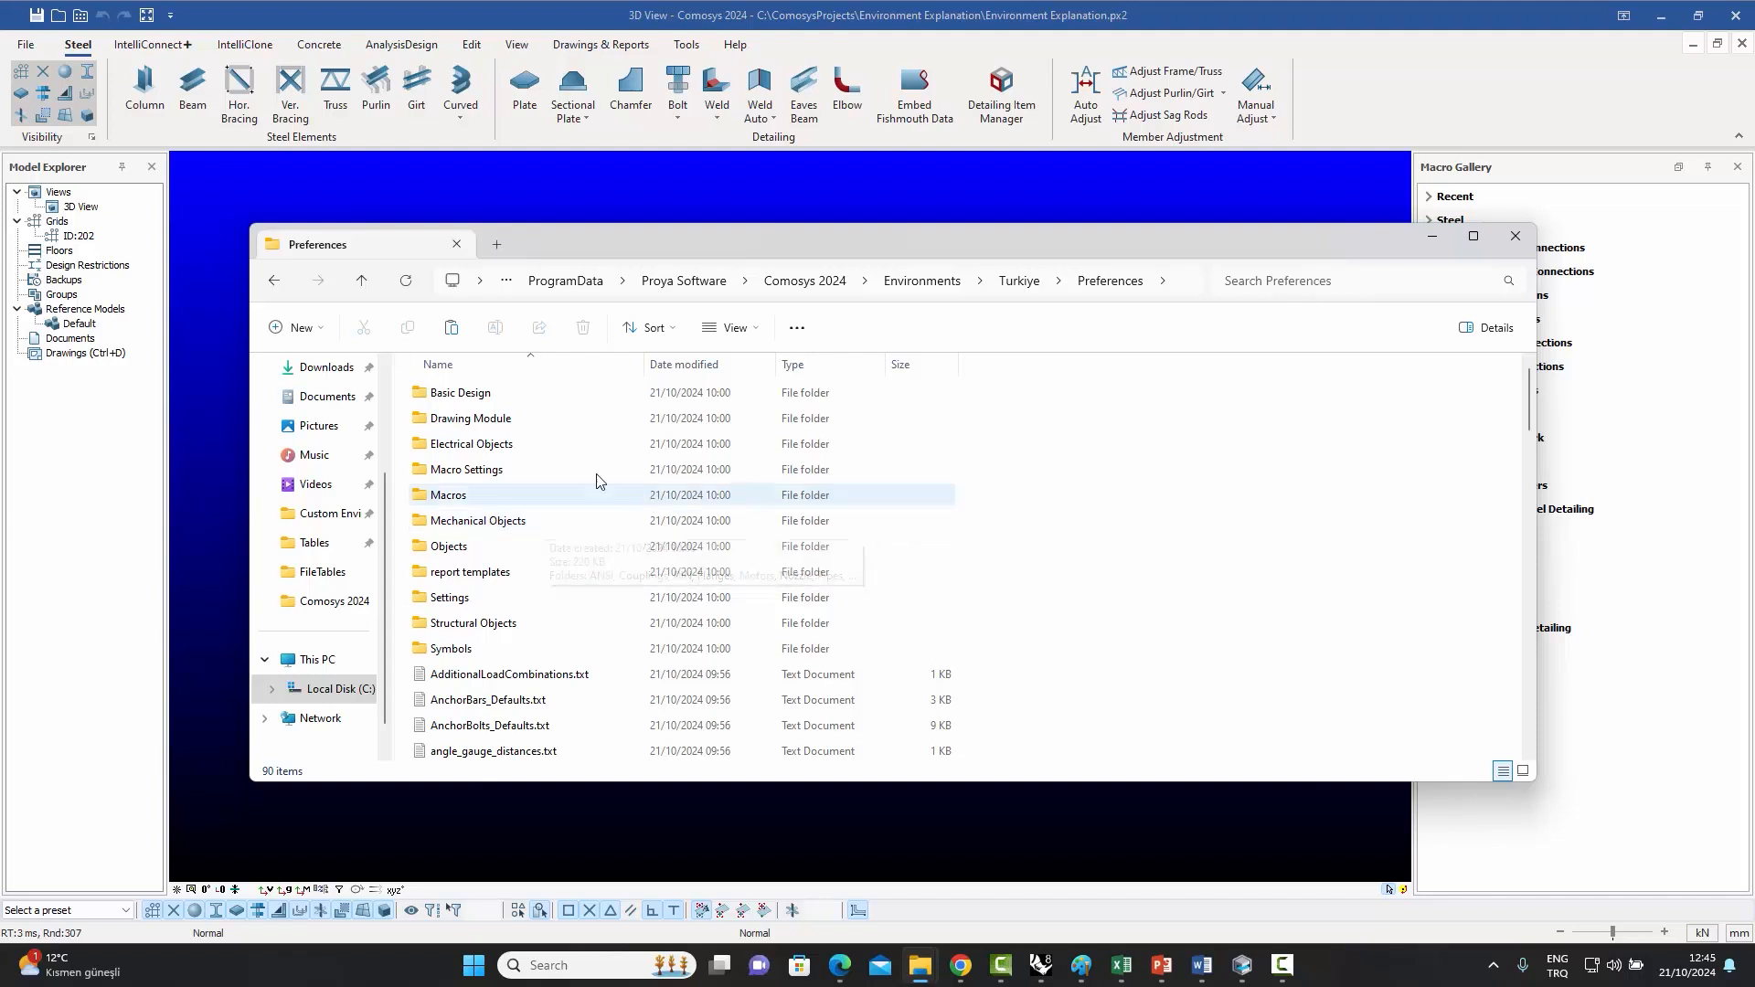
click(363, 282)
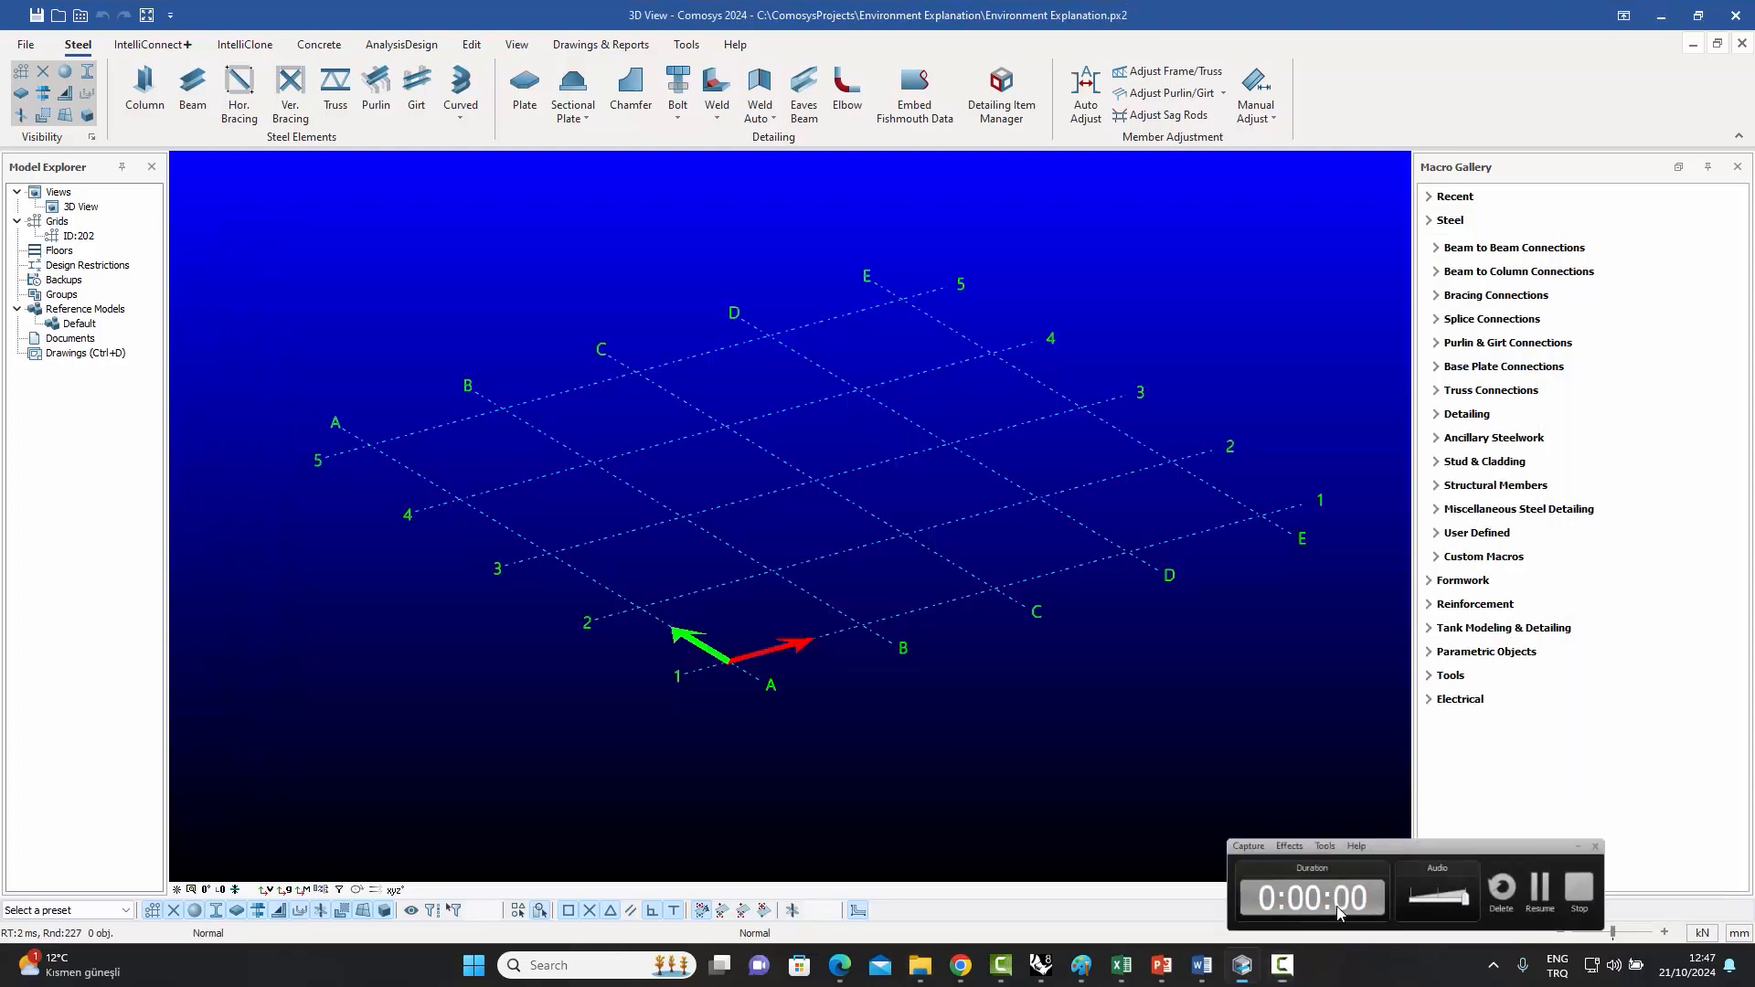
- Open the General Settings in Comosys and check which environments are available for new models
click(1339, 913)
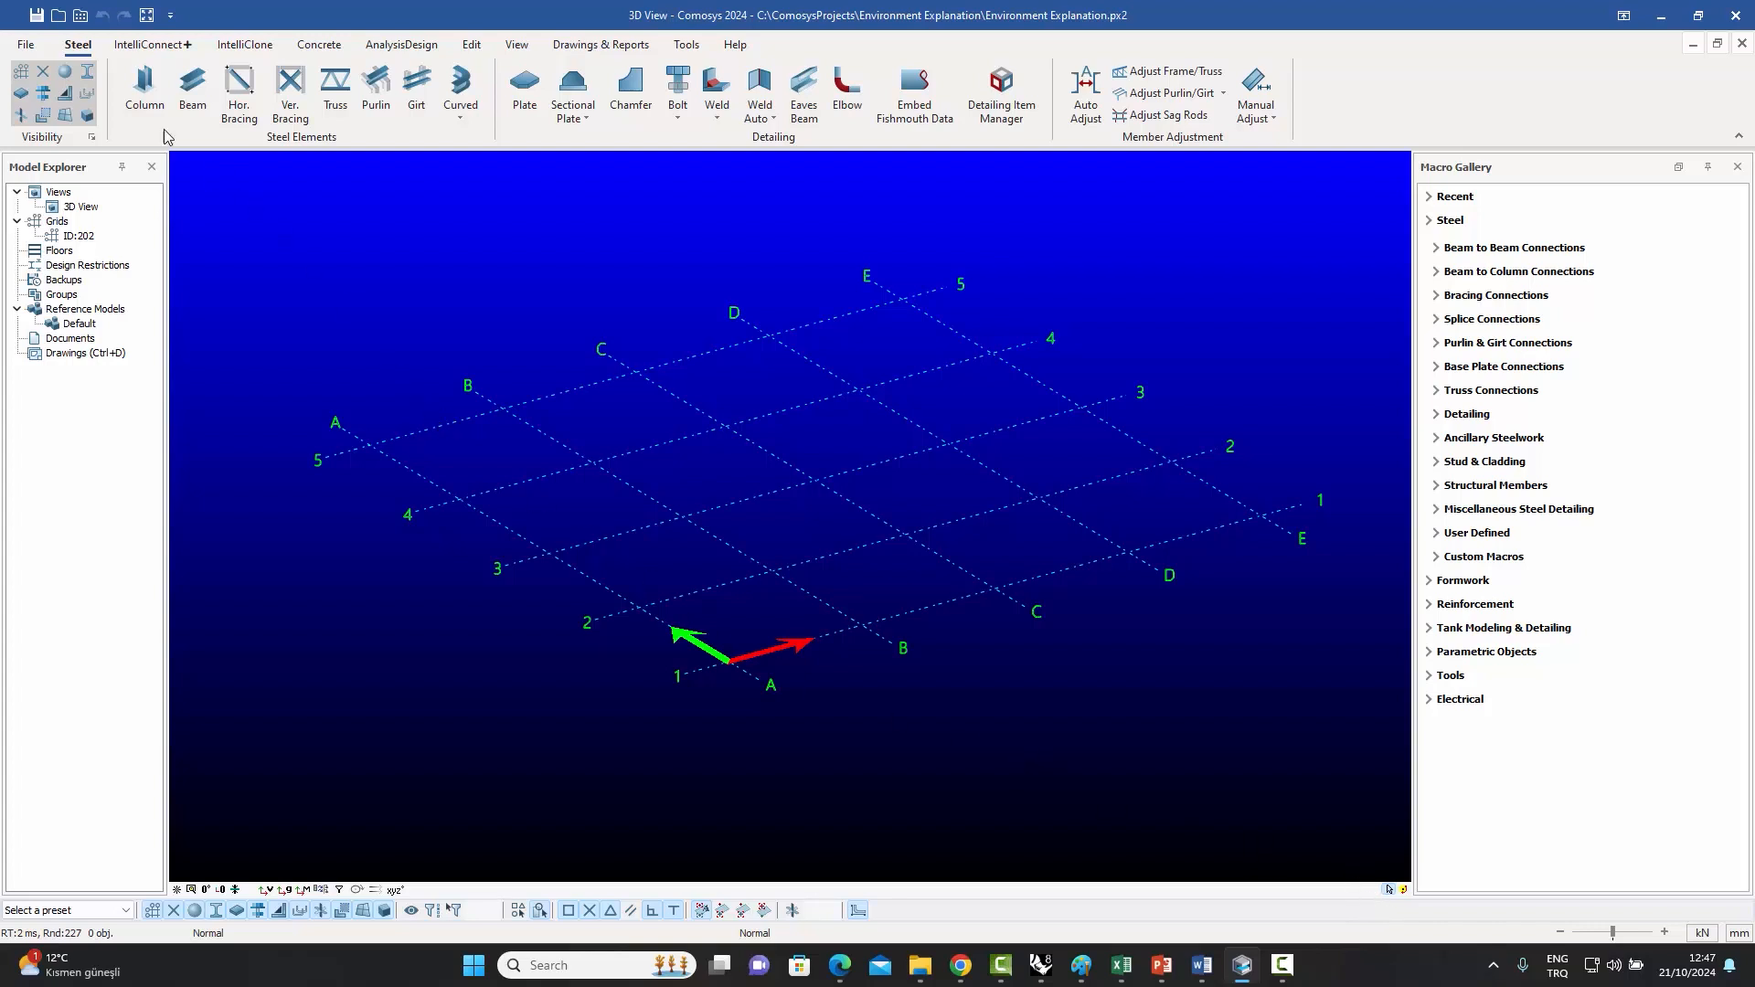
click(24, 45)
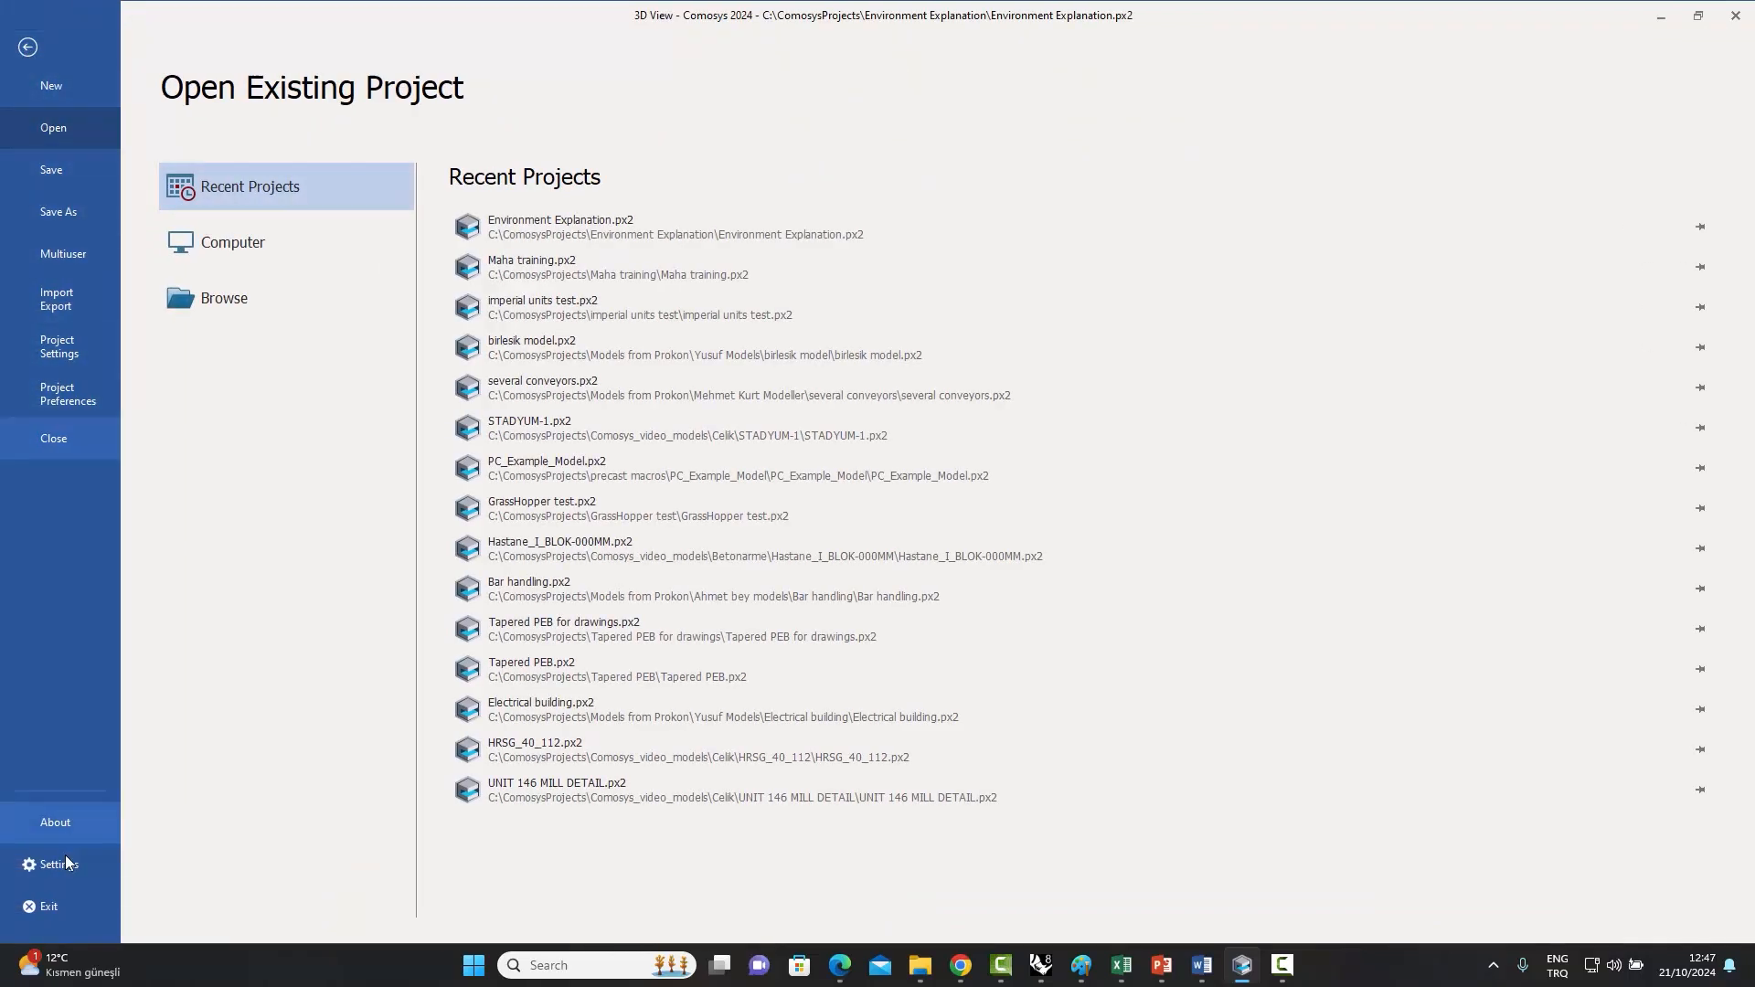
key(Escape)
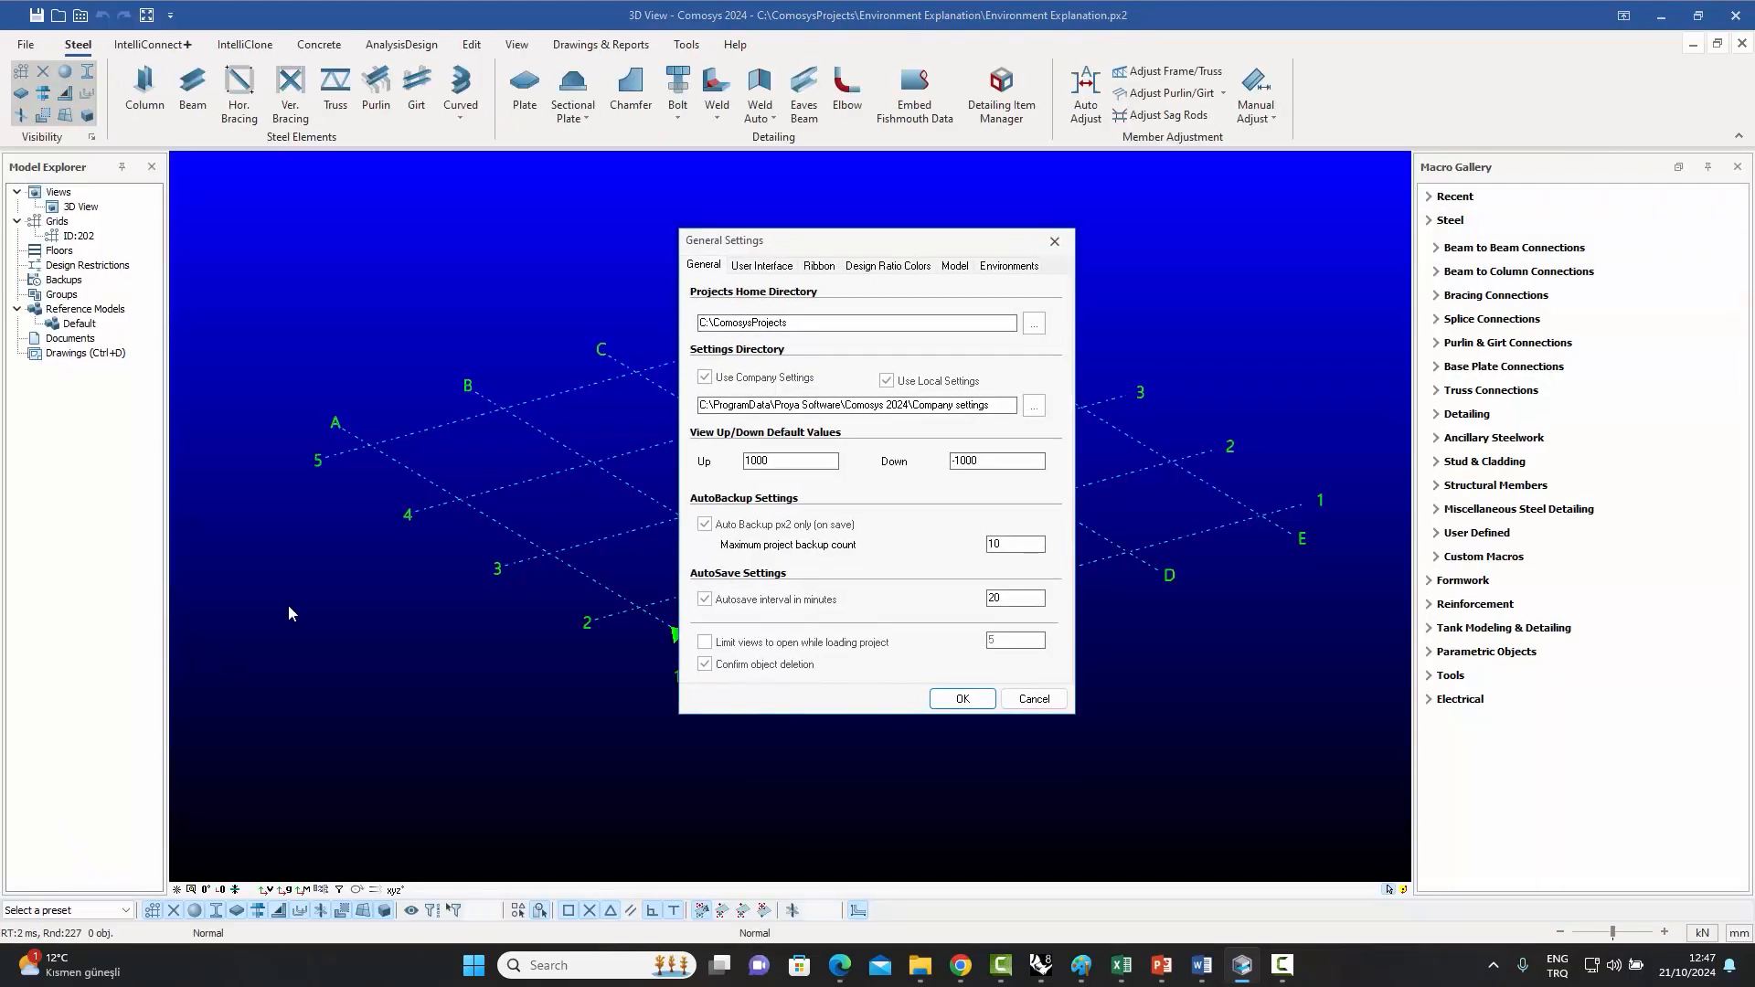
drag(803, 245, 761, 234)
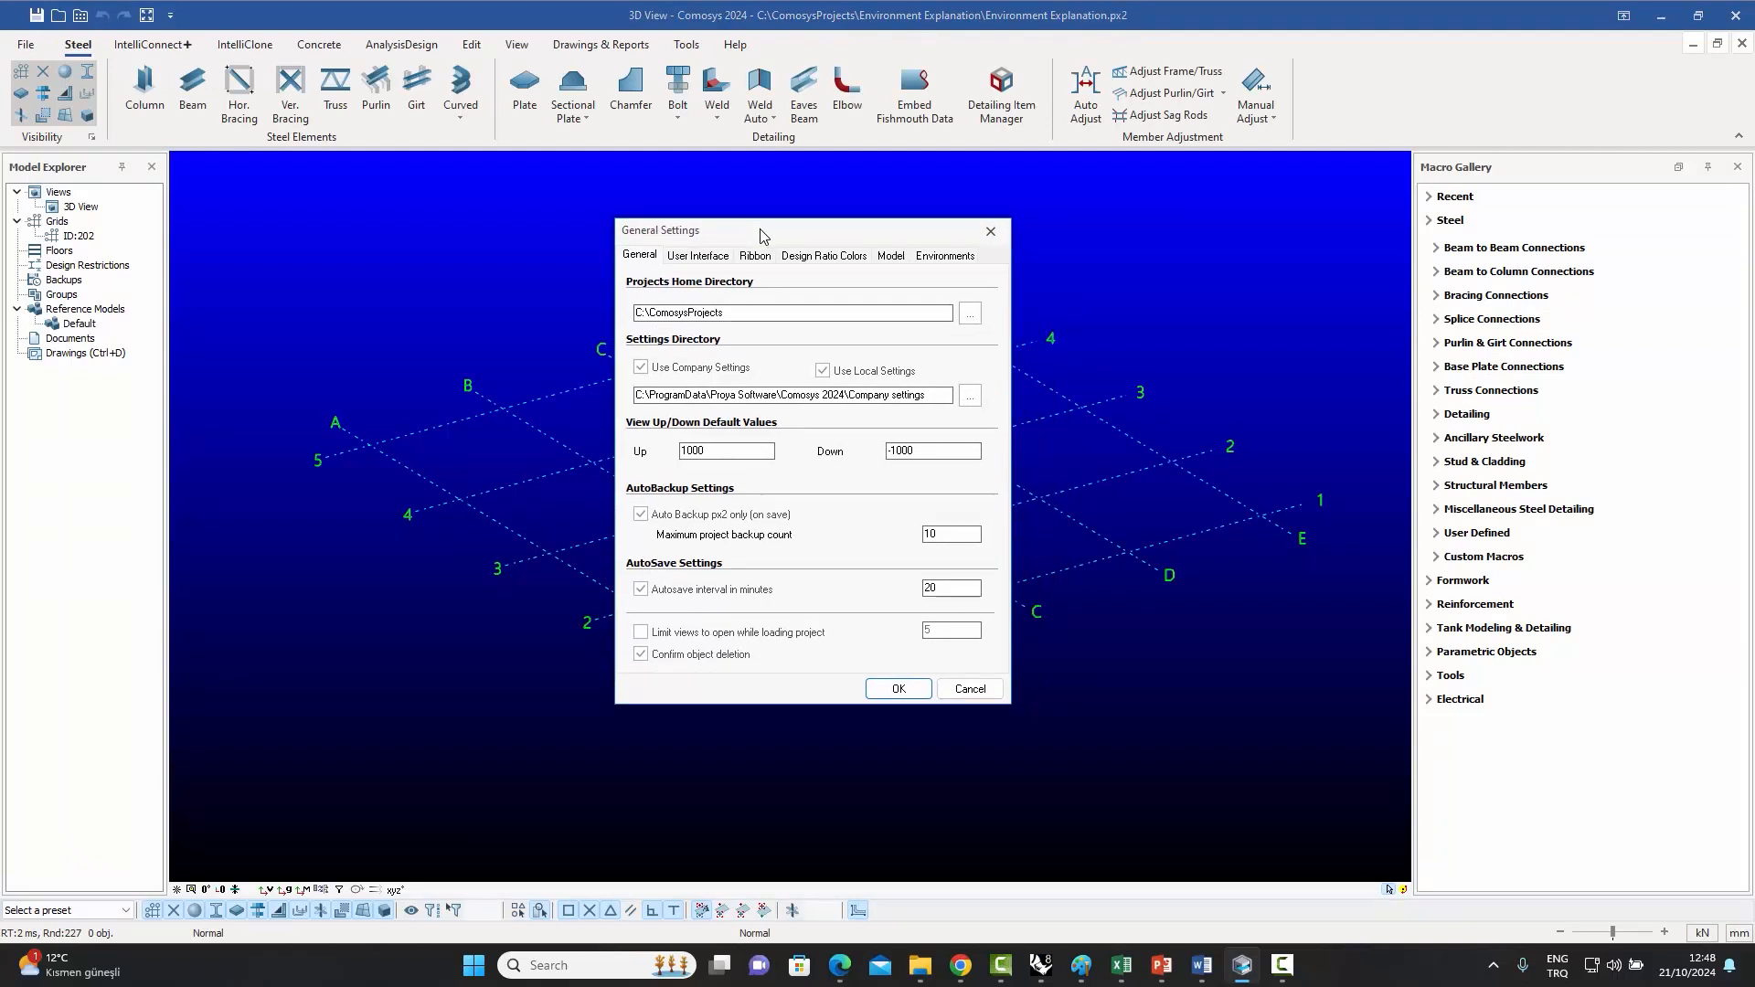
click(947, 257)
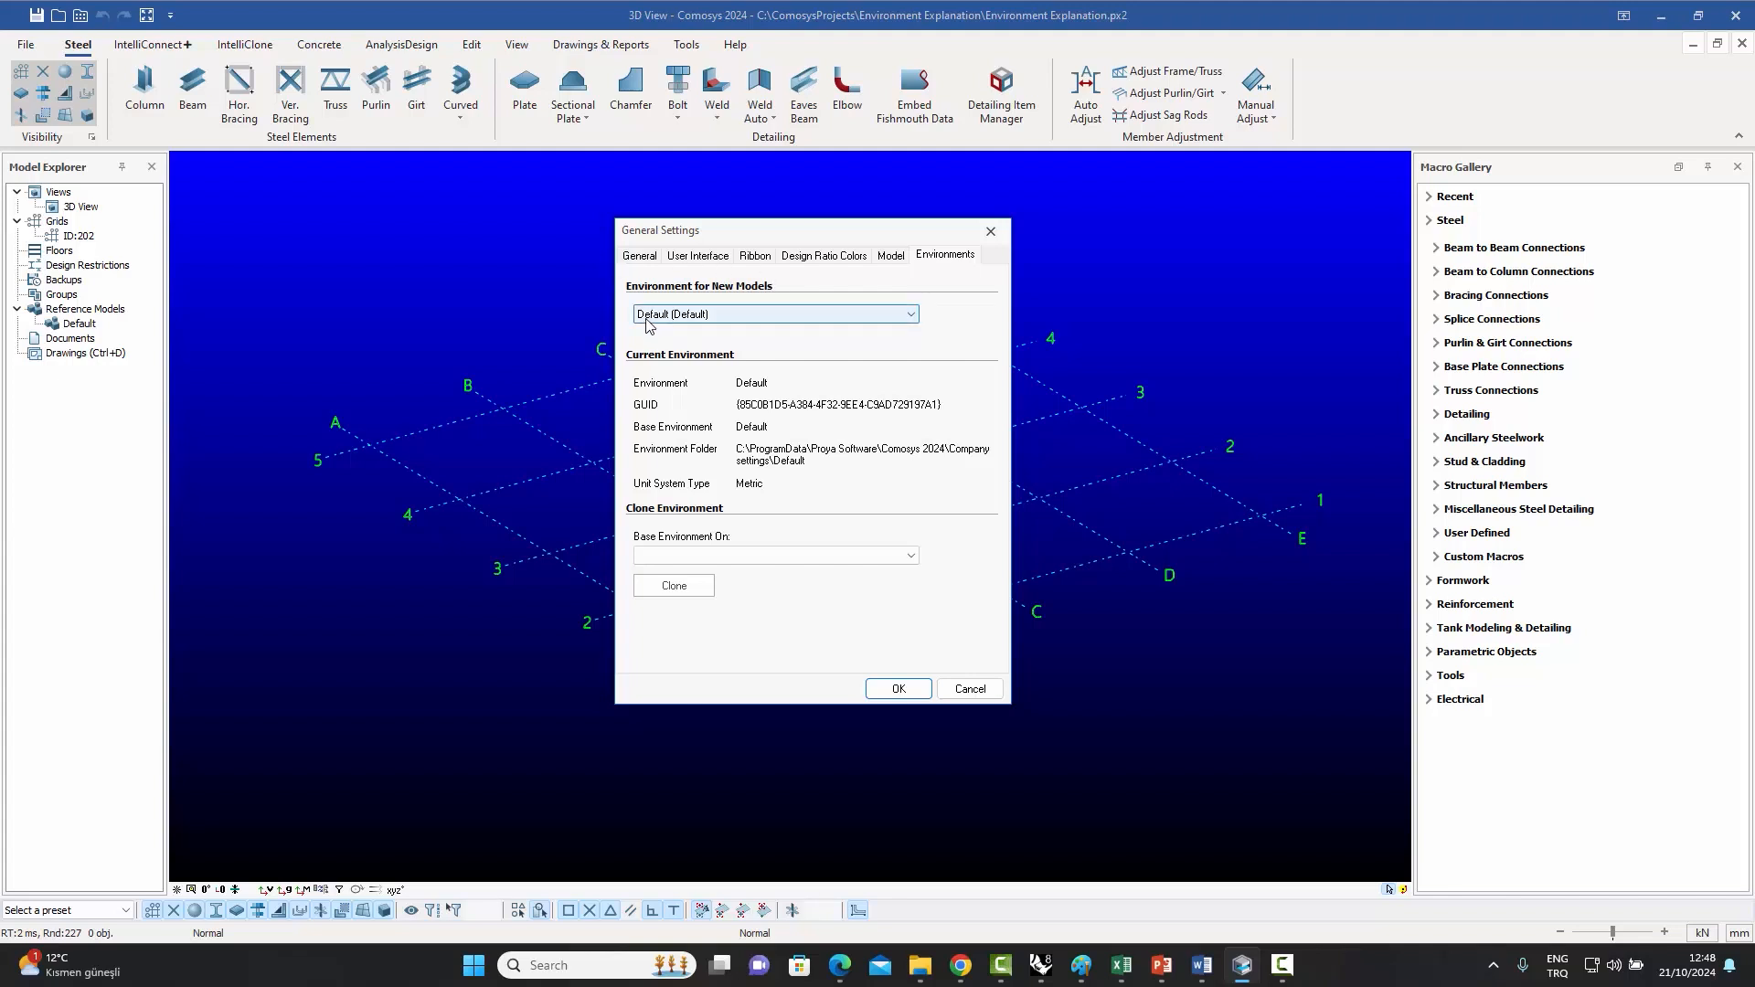
click(782, 316)
click(783, 316)
- In File Explorer, view the environment folders inside Company settings and return to the General Settings in Comosys
click(920, 965)
click(1395, 898)
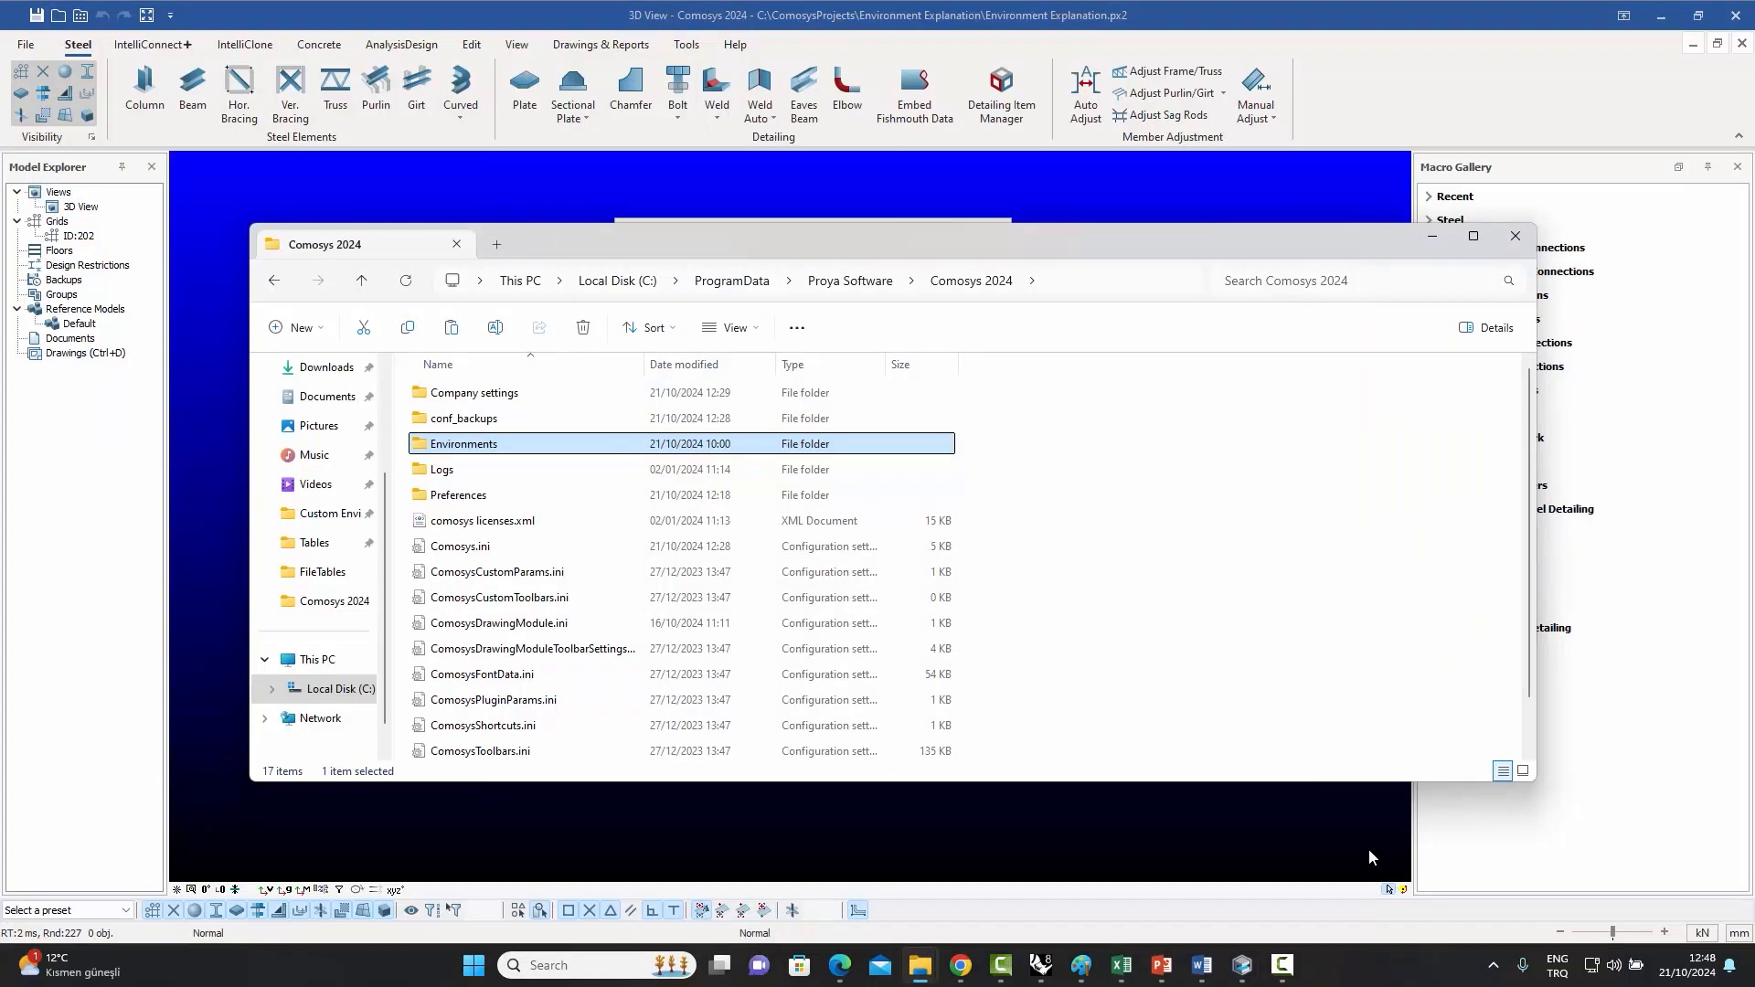
double_click(481, 395)
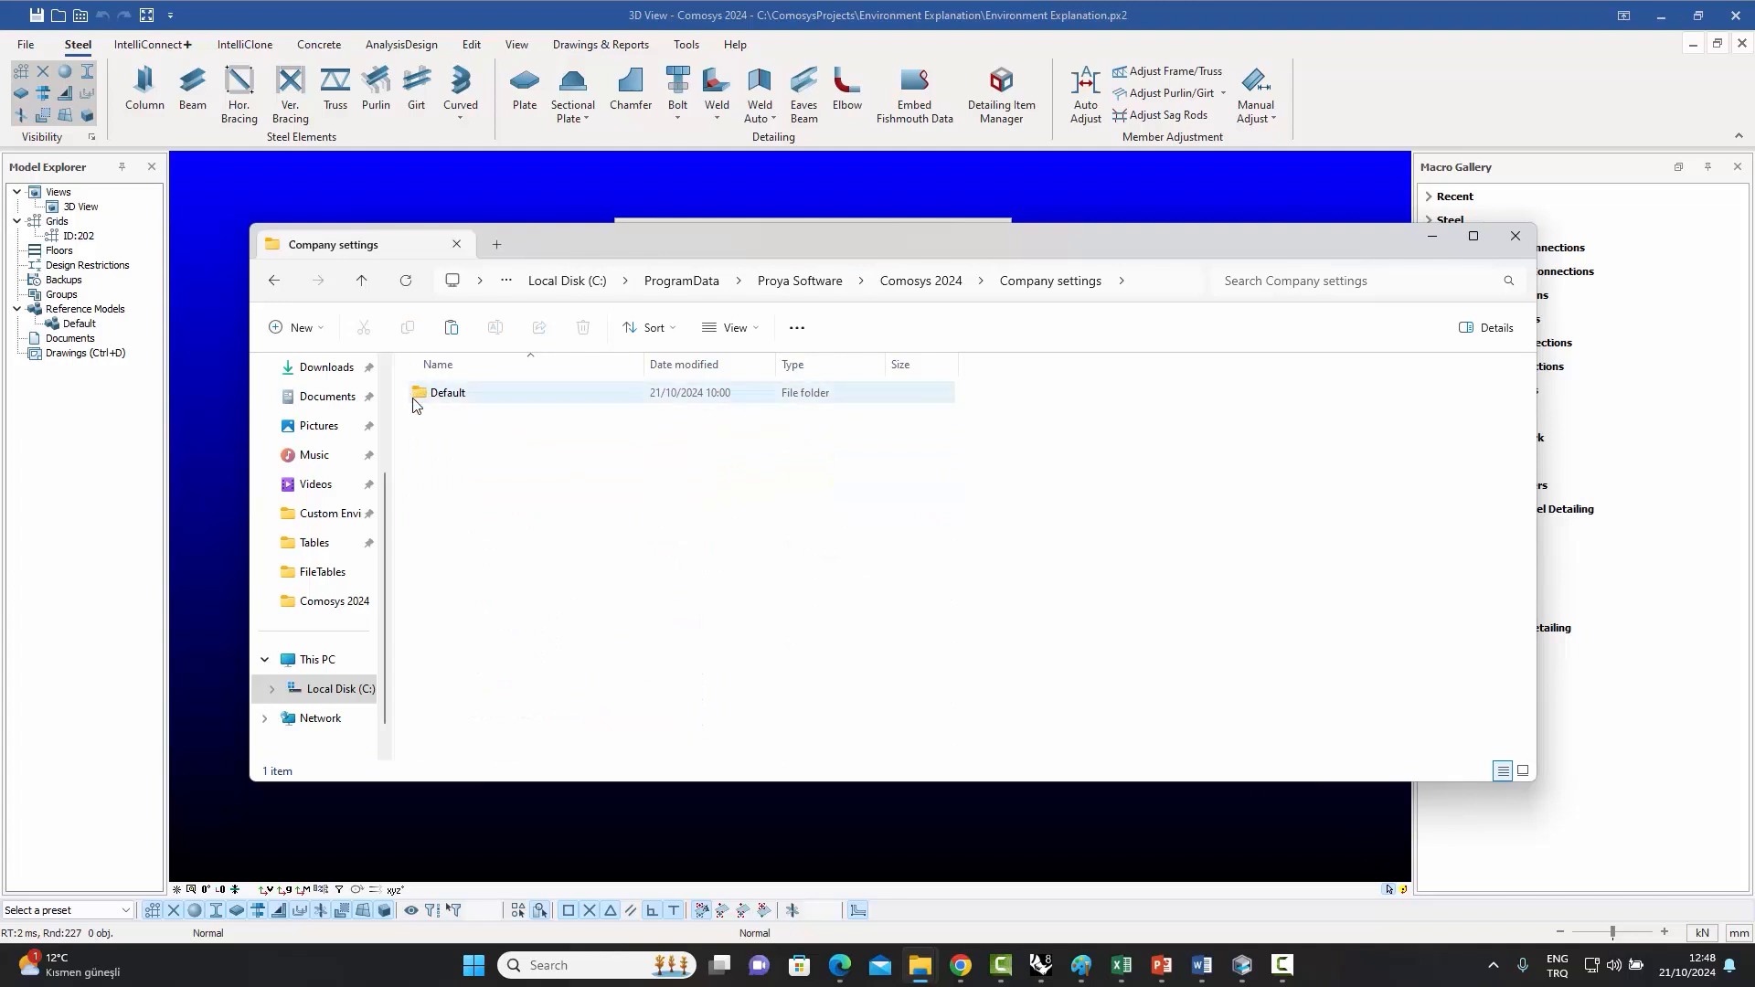
click(1431, 236)
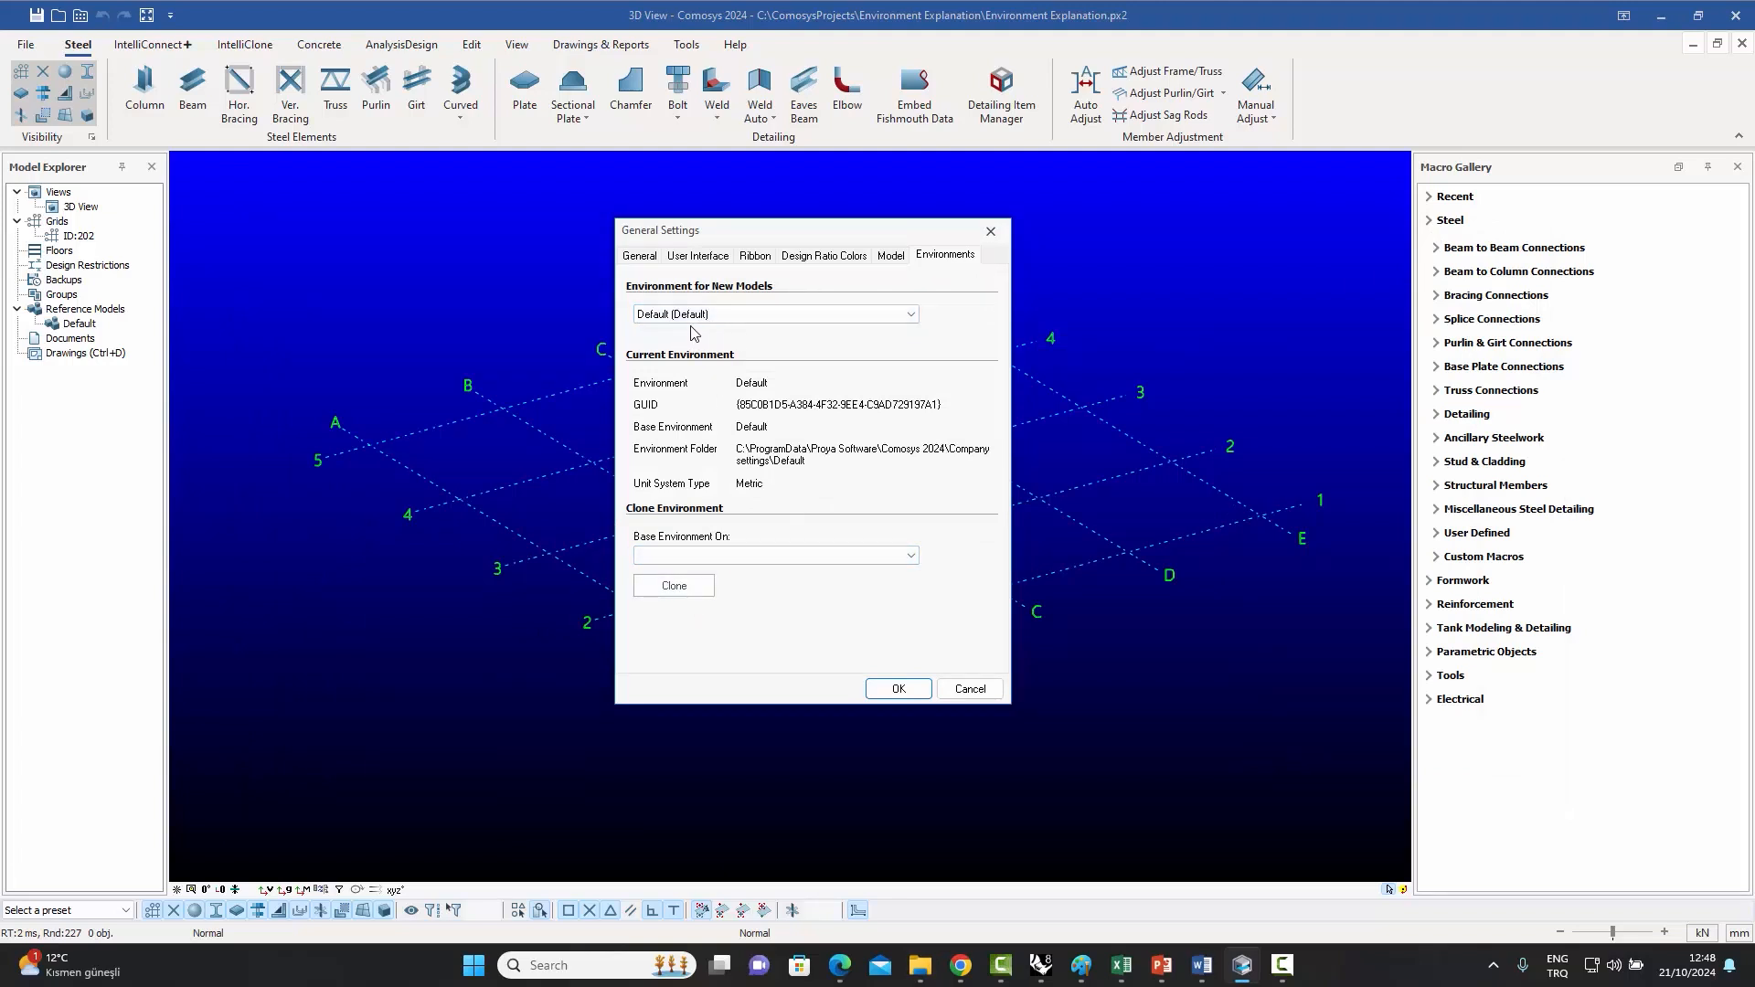
- Clone the USA environment under the name Company 1 and set Company 1 (USA) as the environment for new models
click(772, 556)
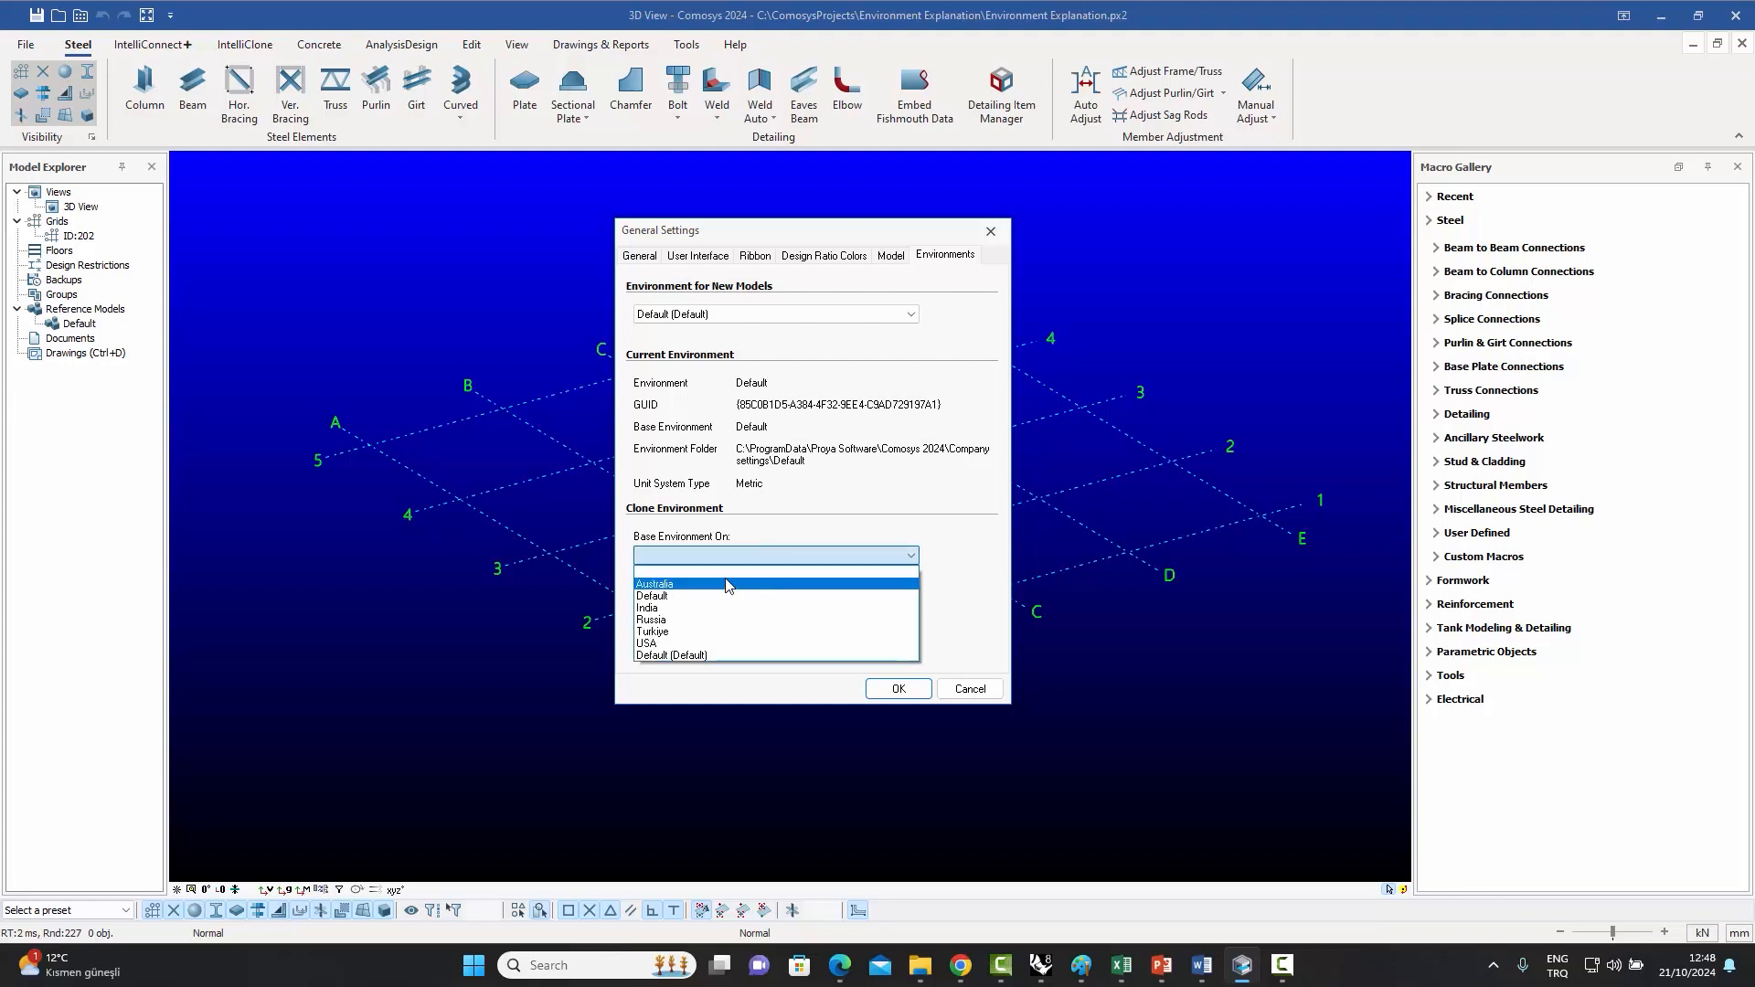
click(684, 643)
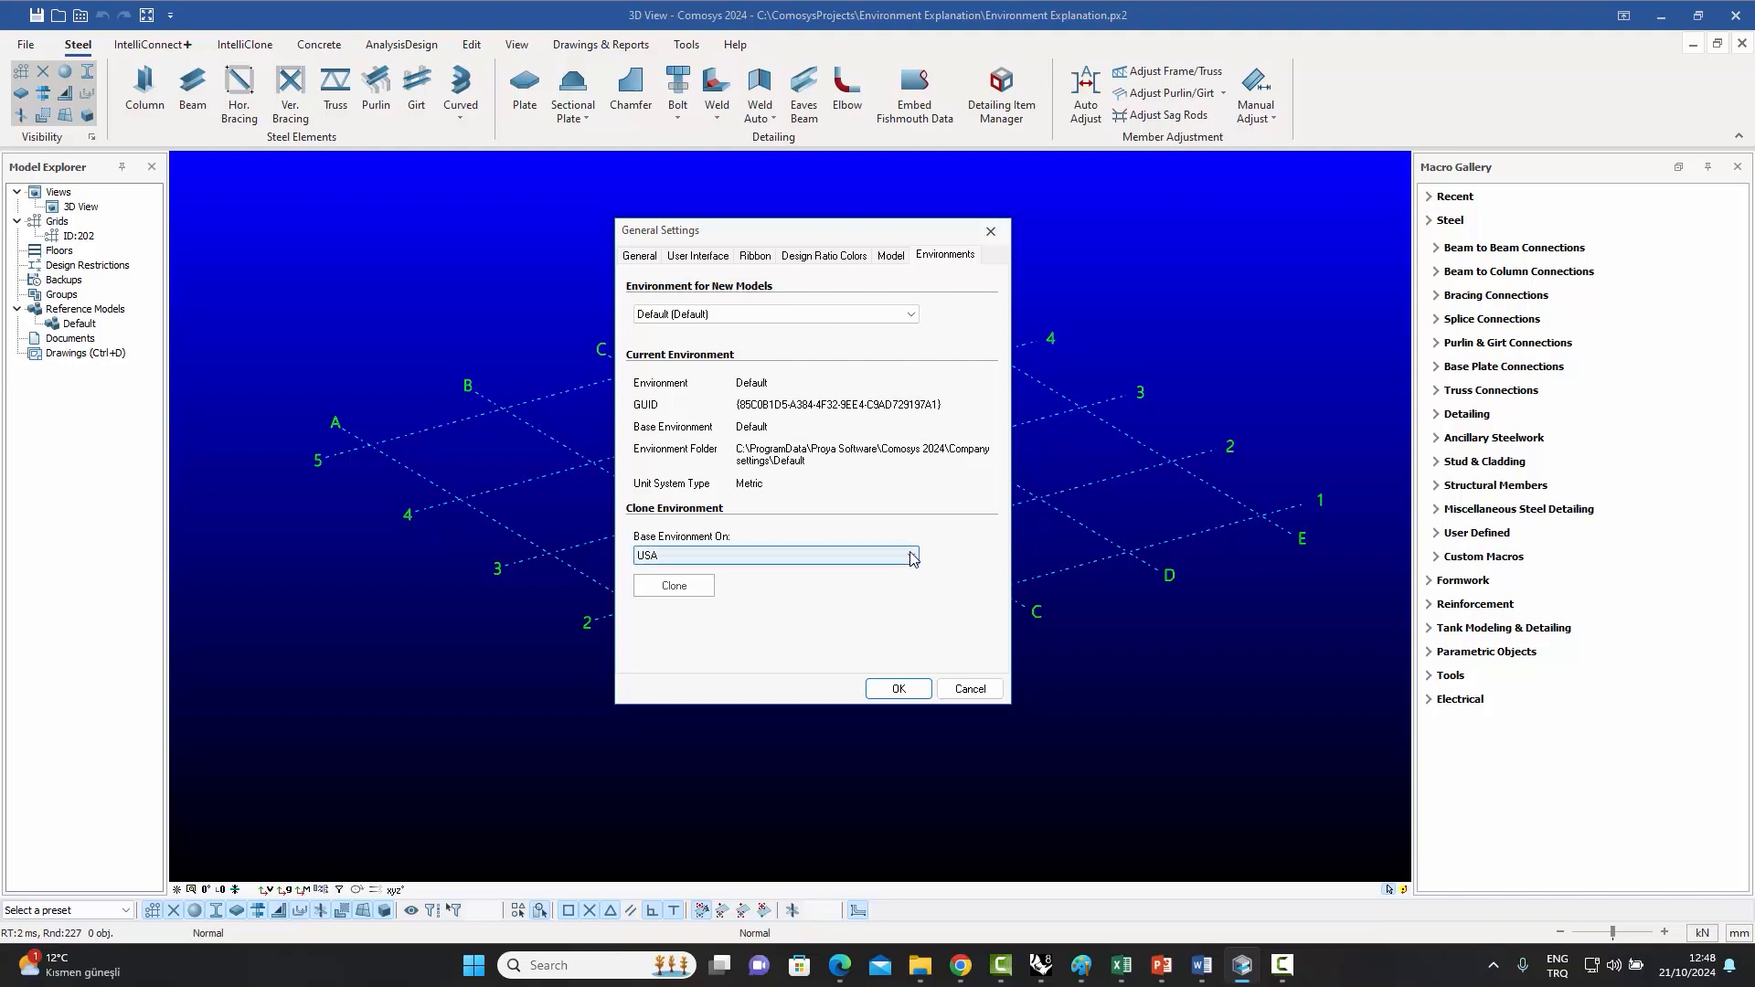
click(677, 593)
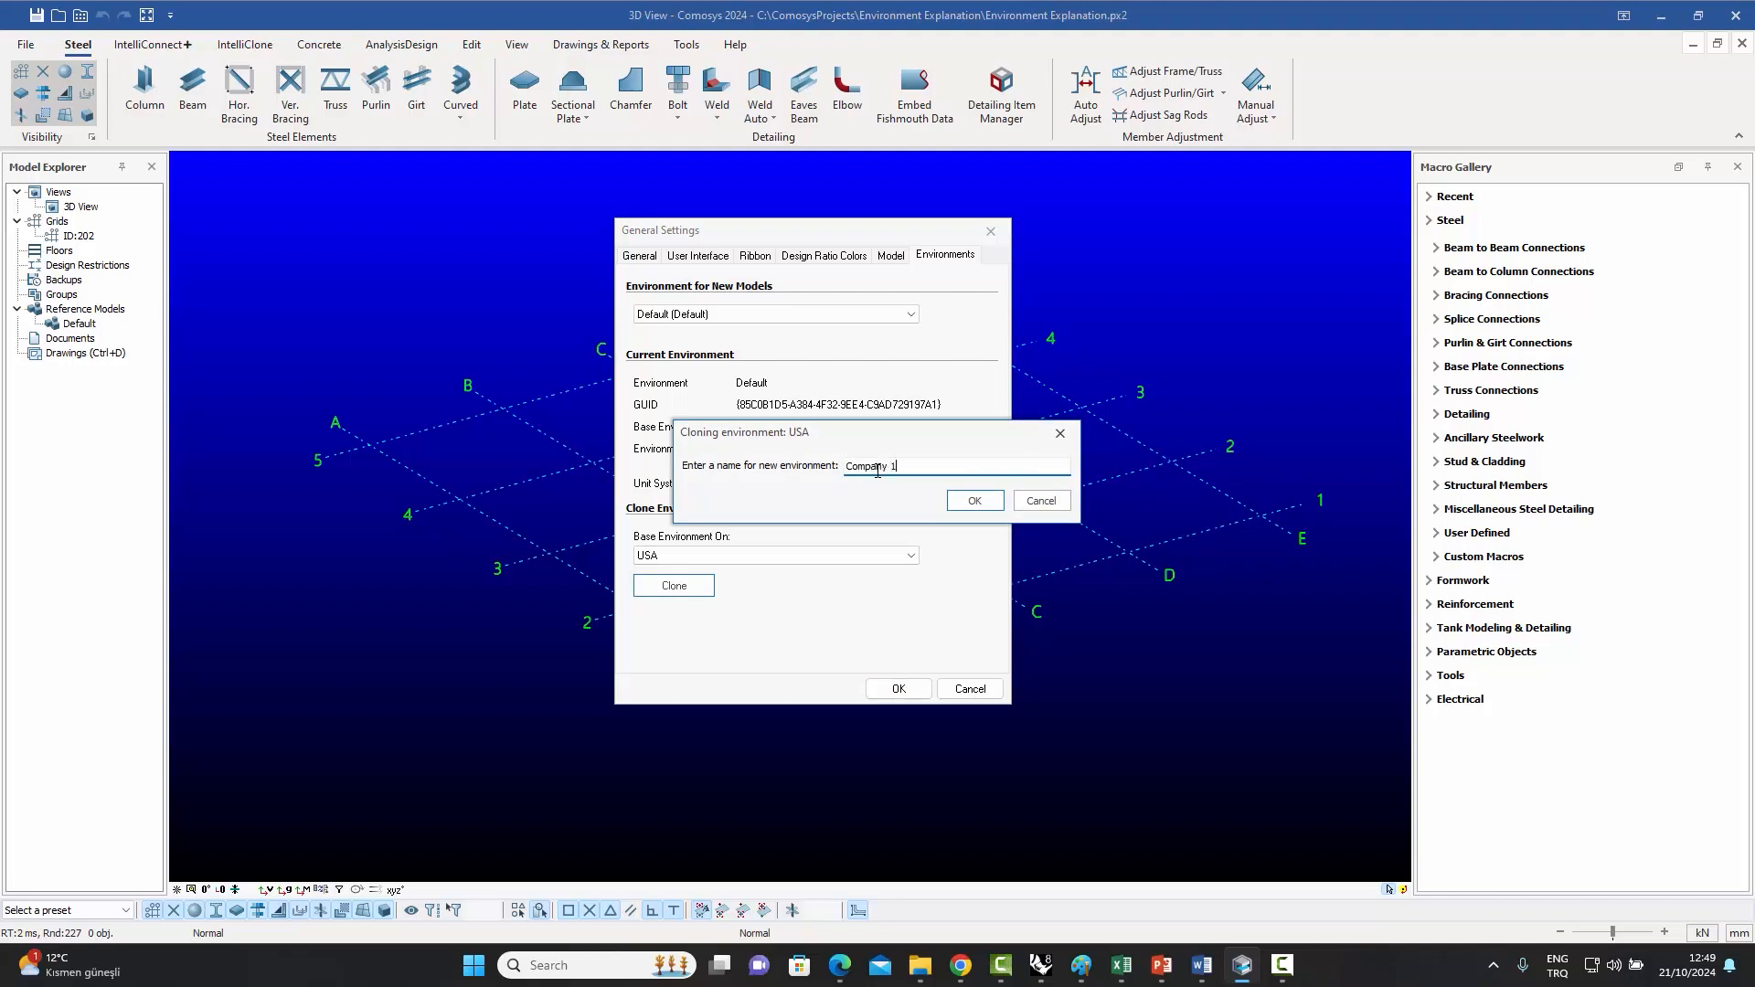
click(974, 501)
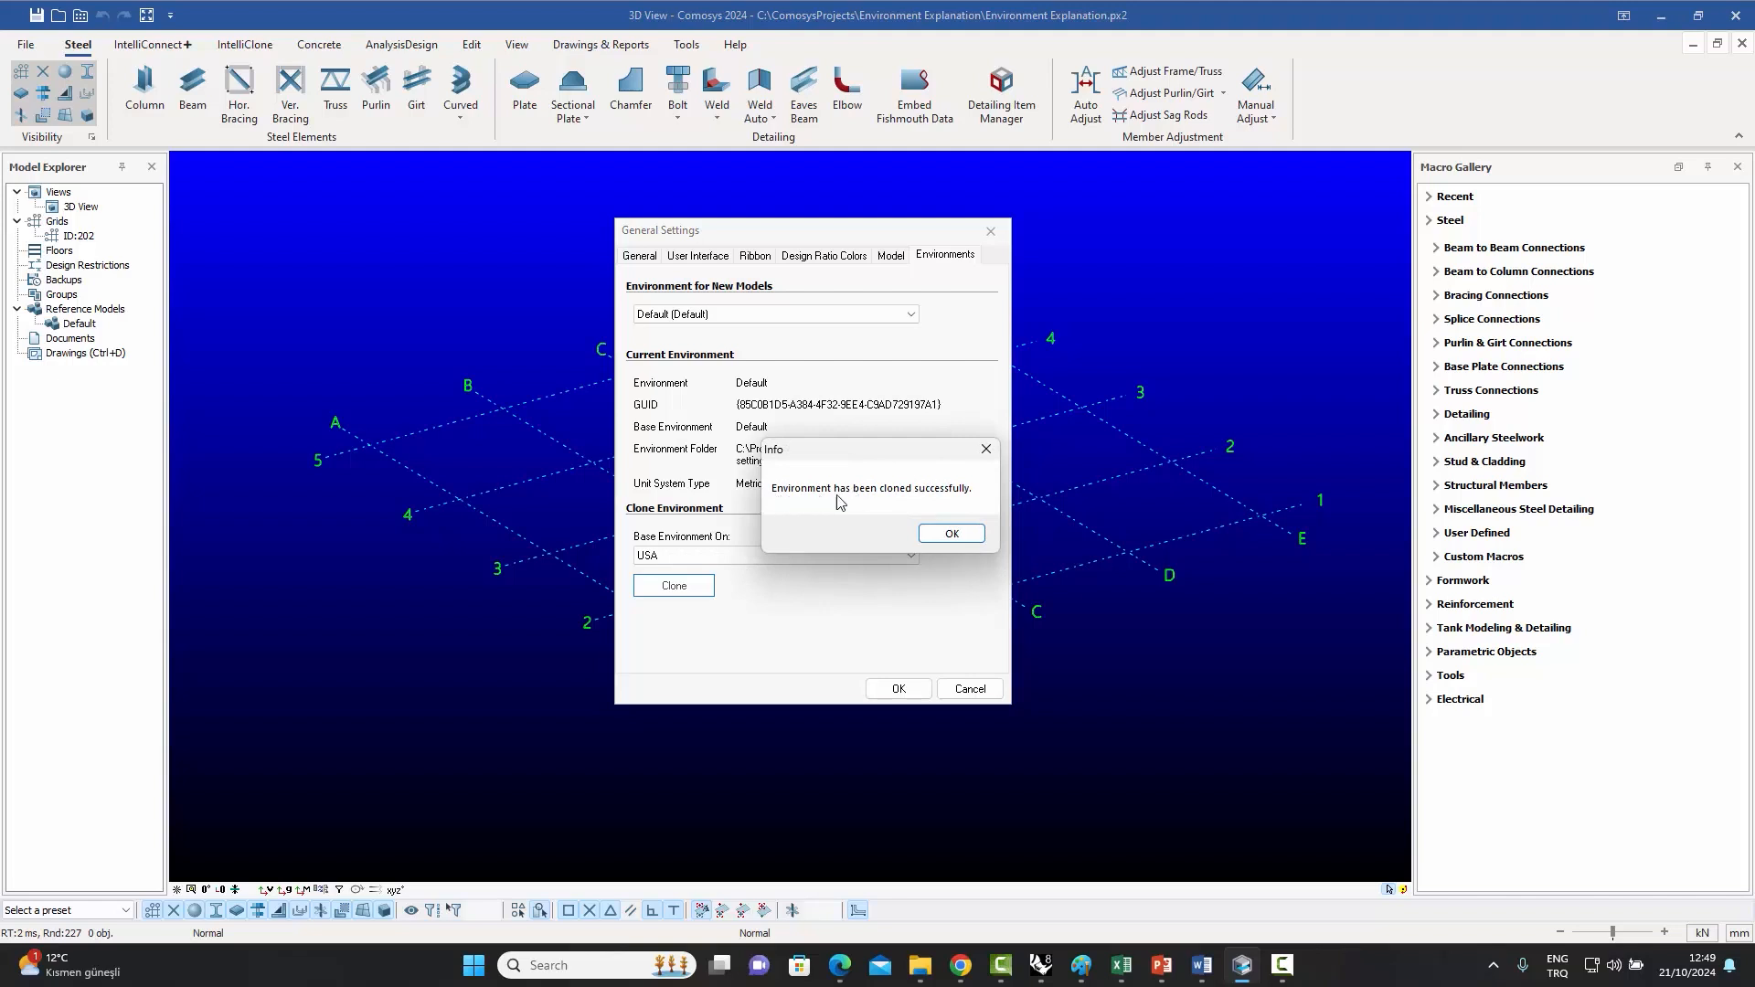
click(952, 536)
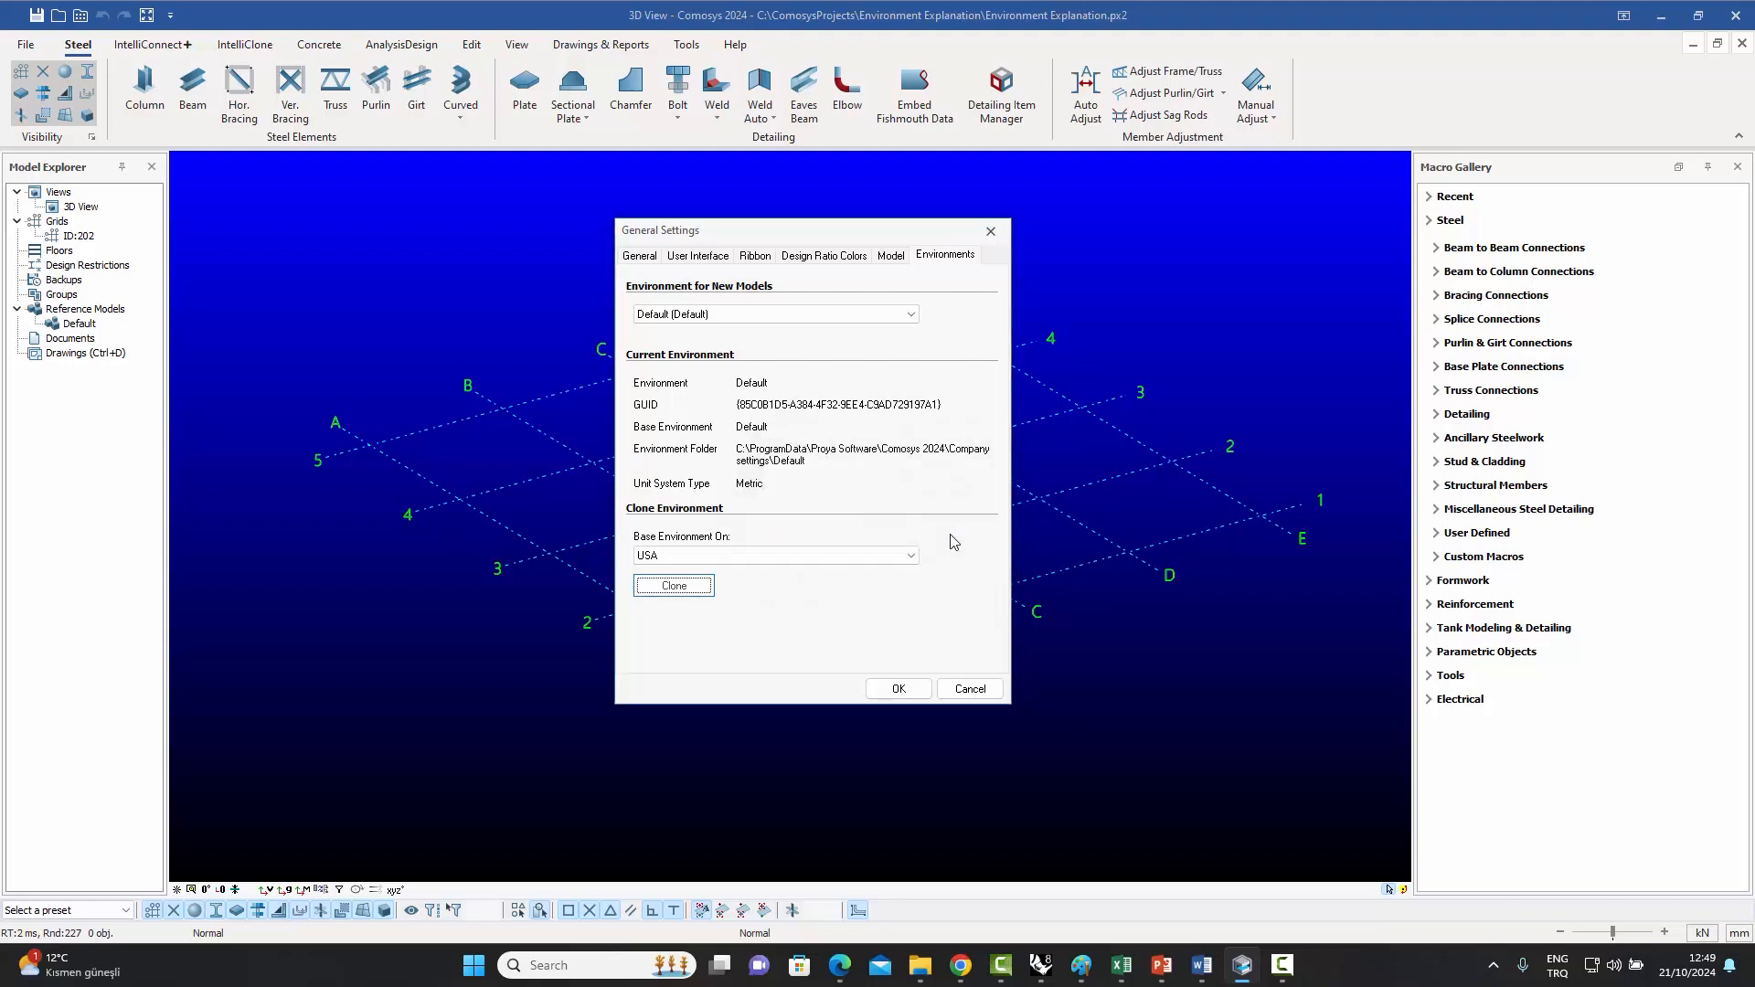
click(913, 316)
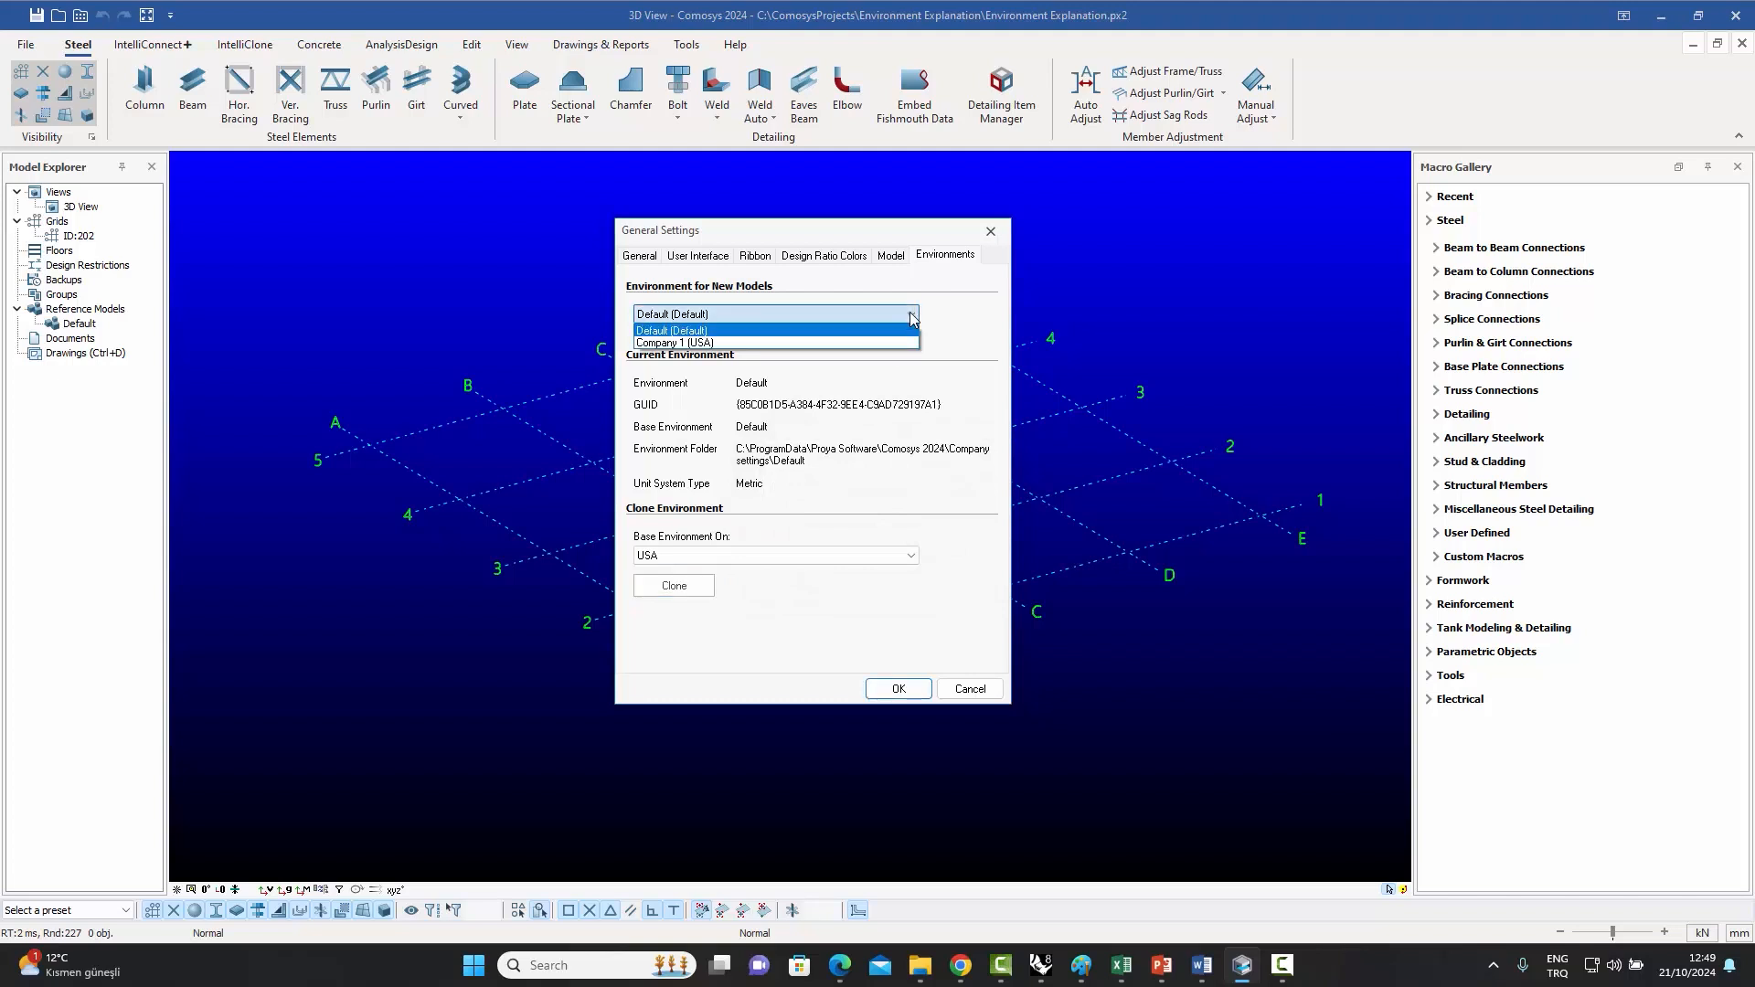
click(731, 344)
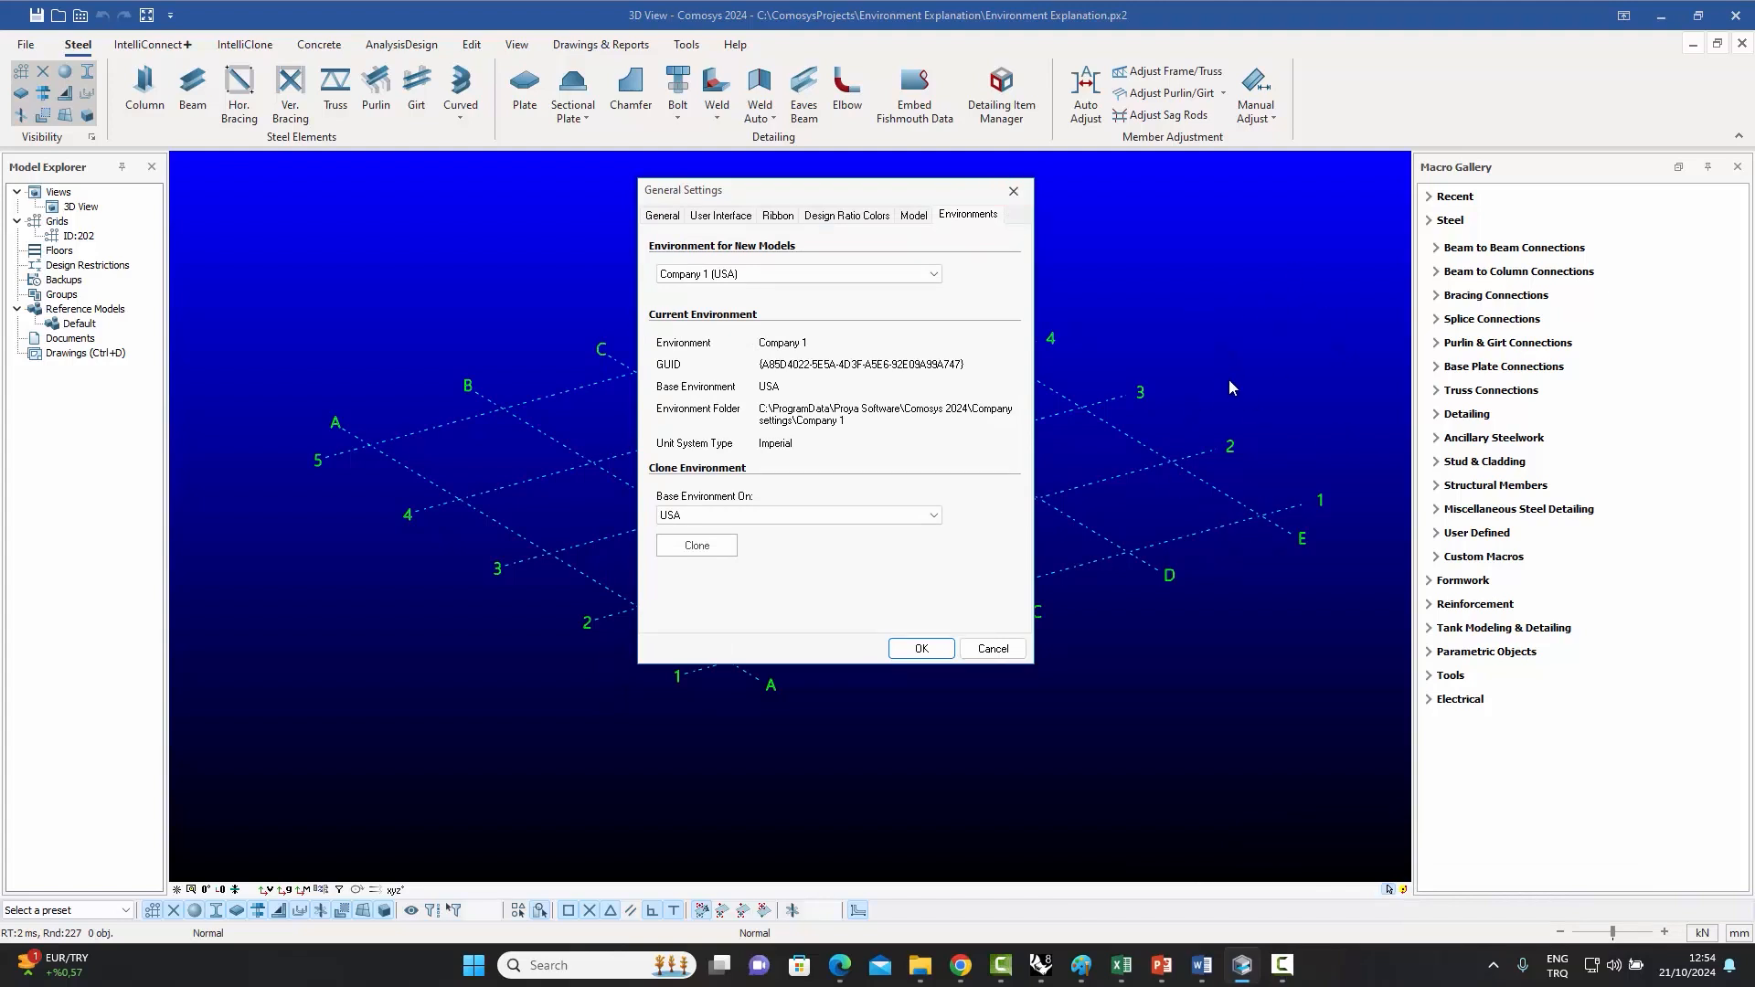
- Compare the current model's environment with the environment chosen for new models in the General Settings
click(914, 217)
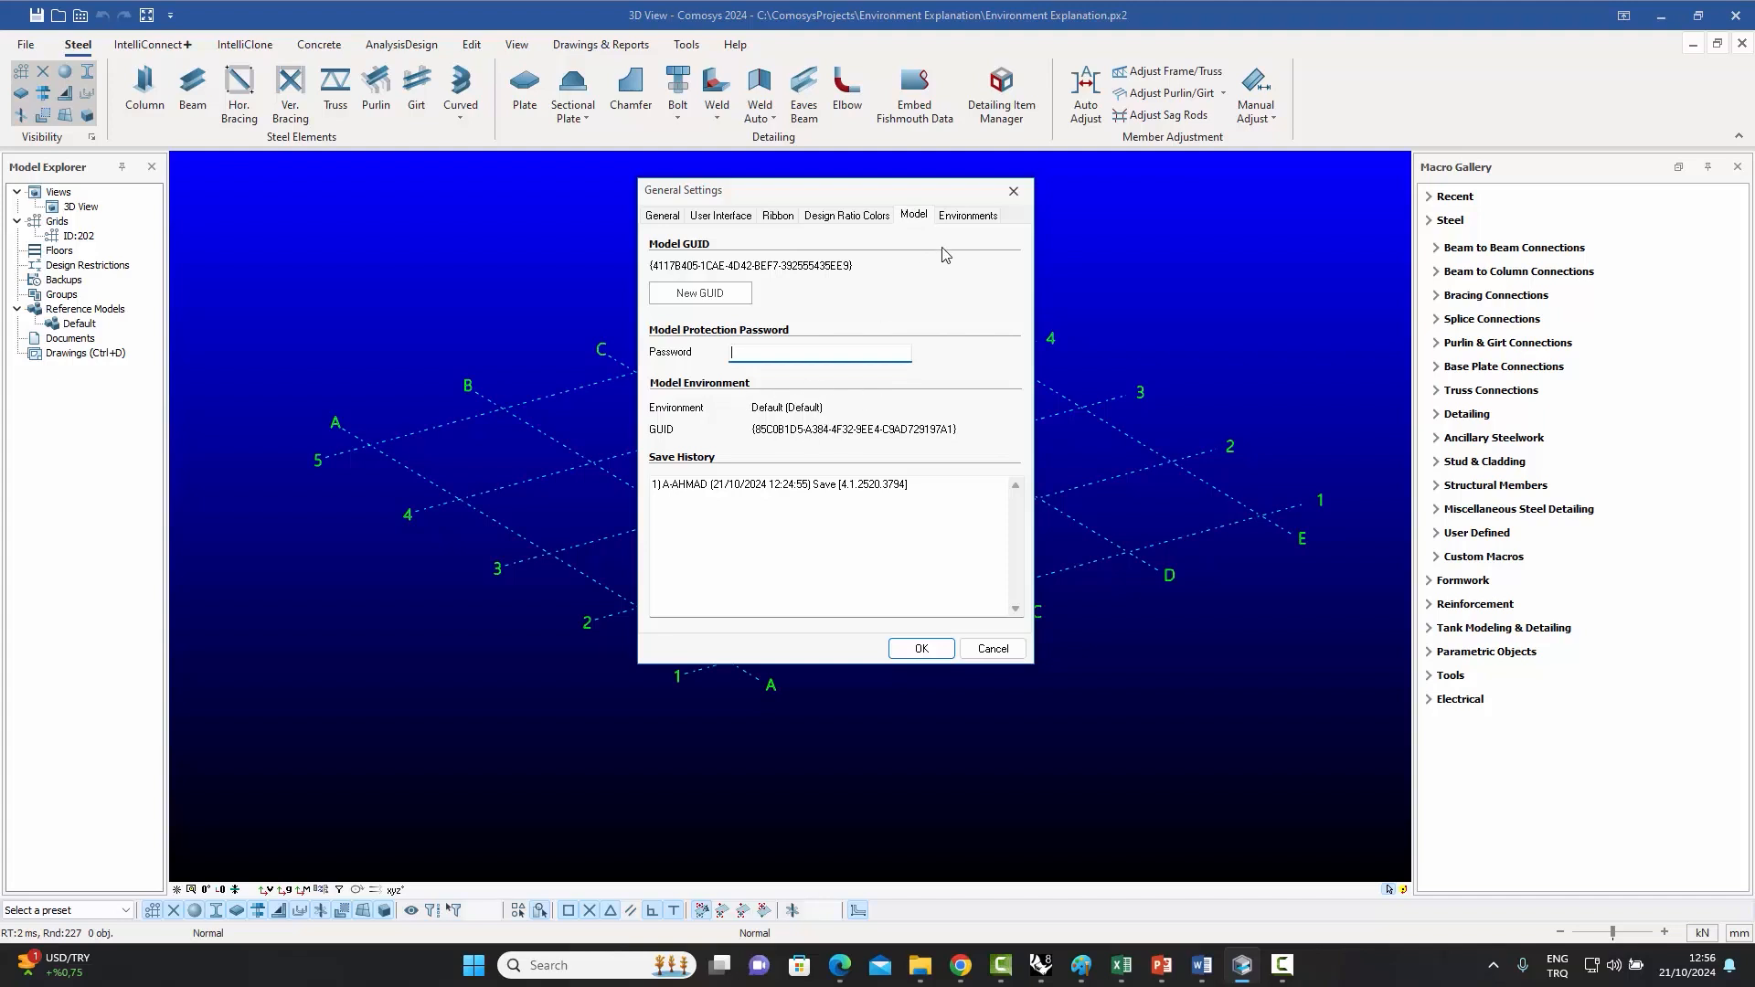
click(988, 219)
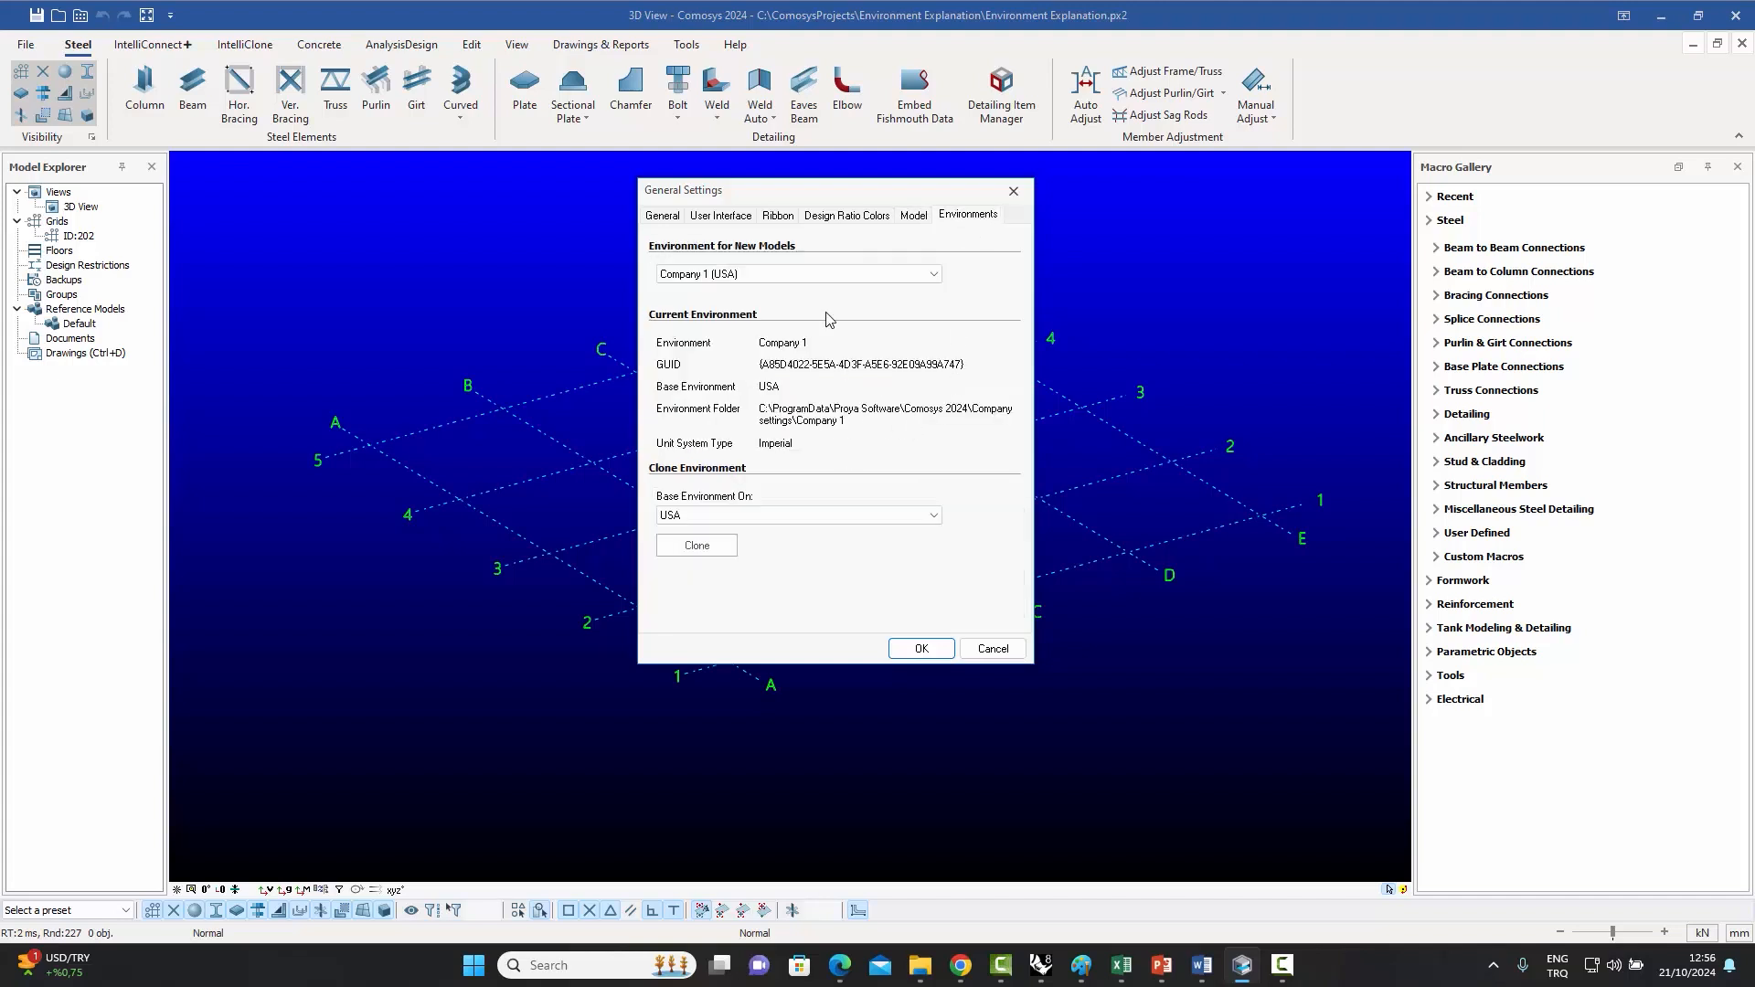
click(849, 276)
click(850, 279)
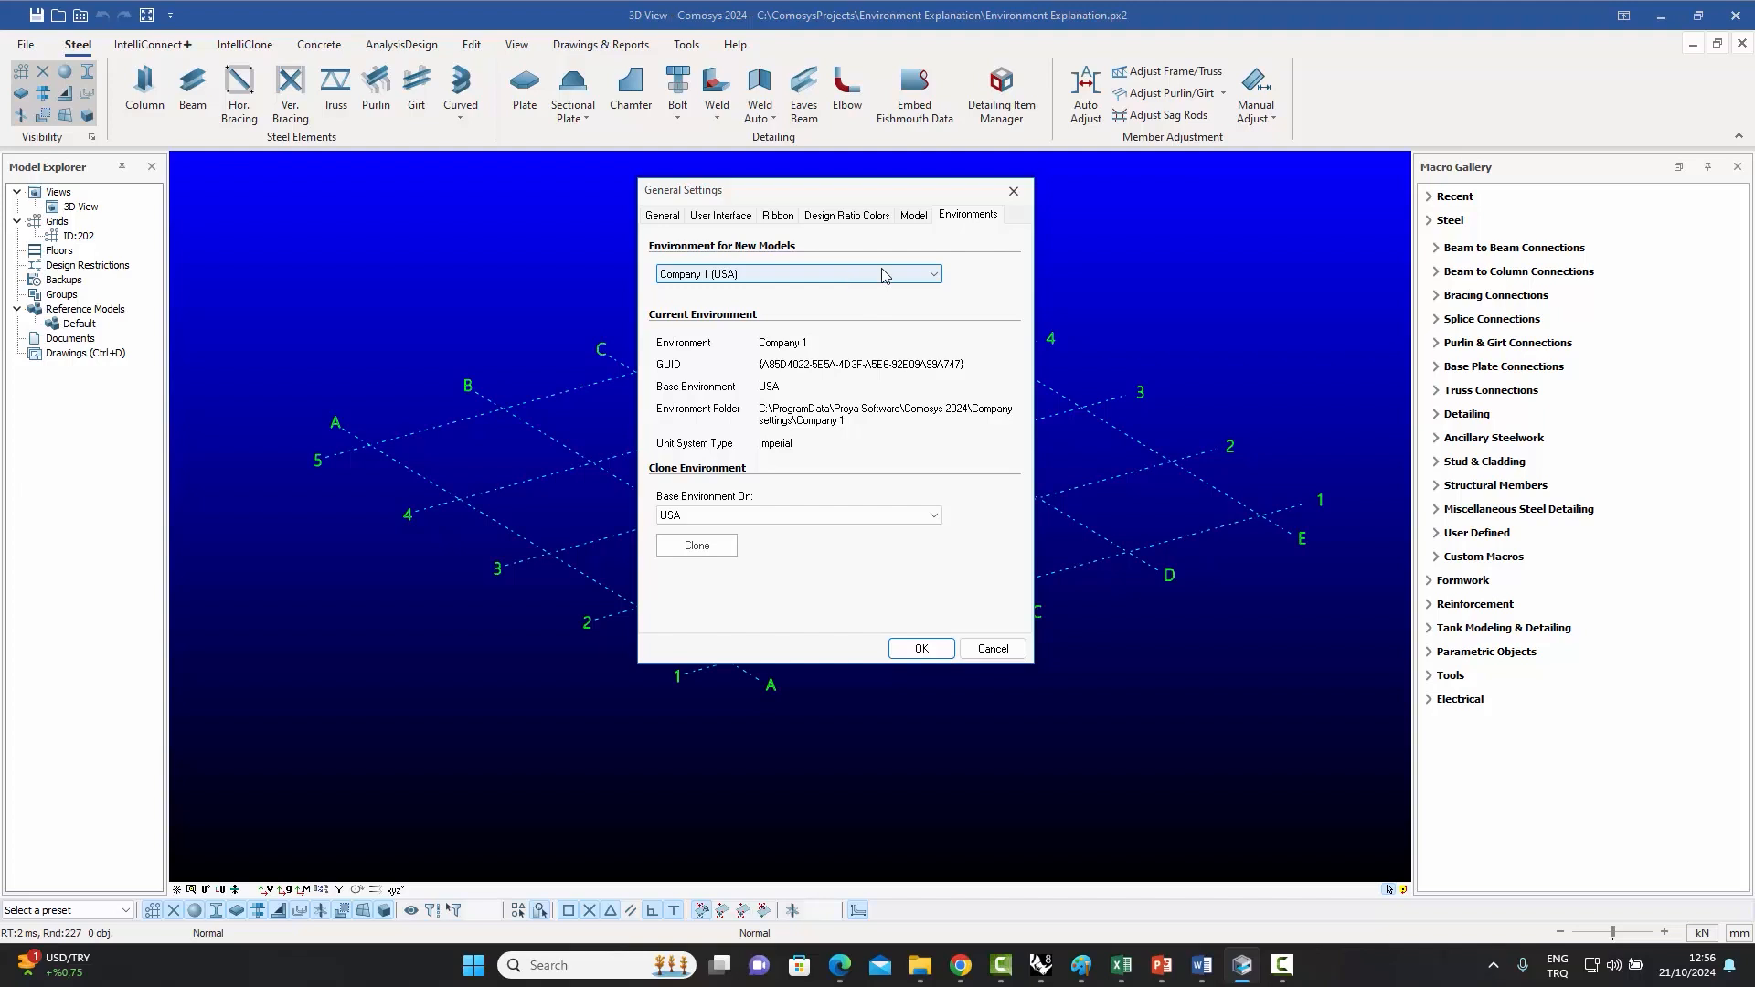
click(915, 217)
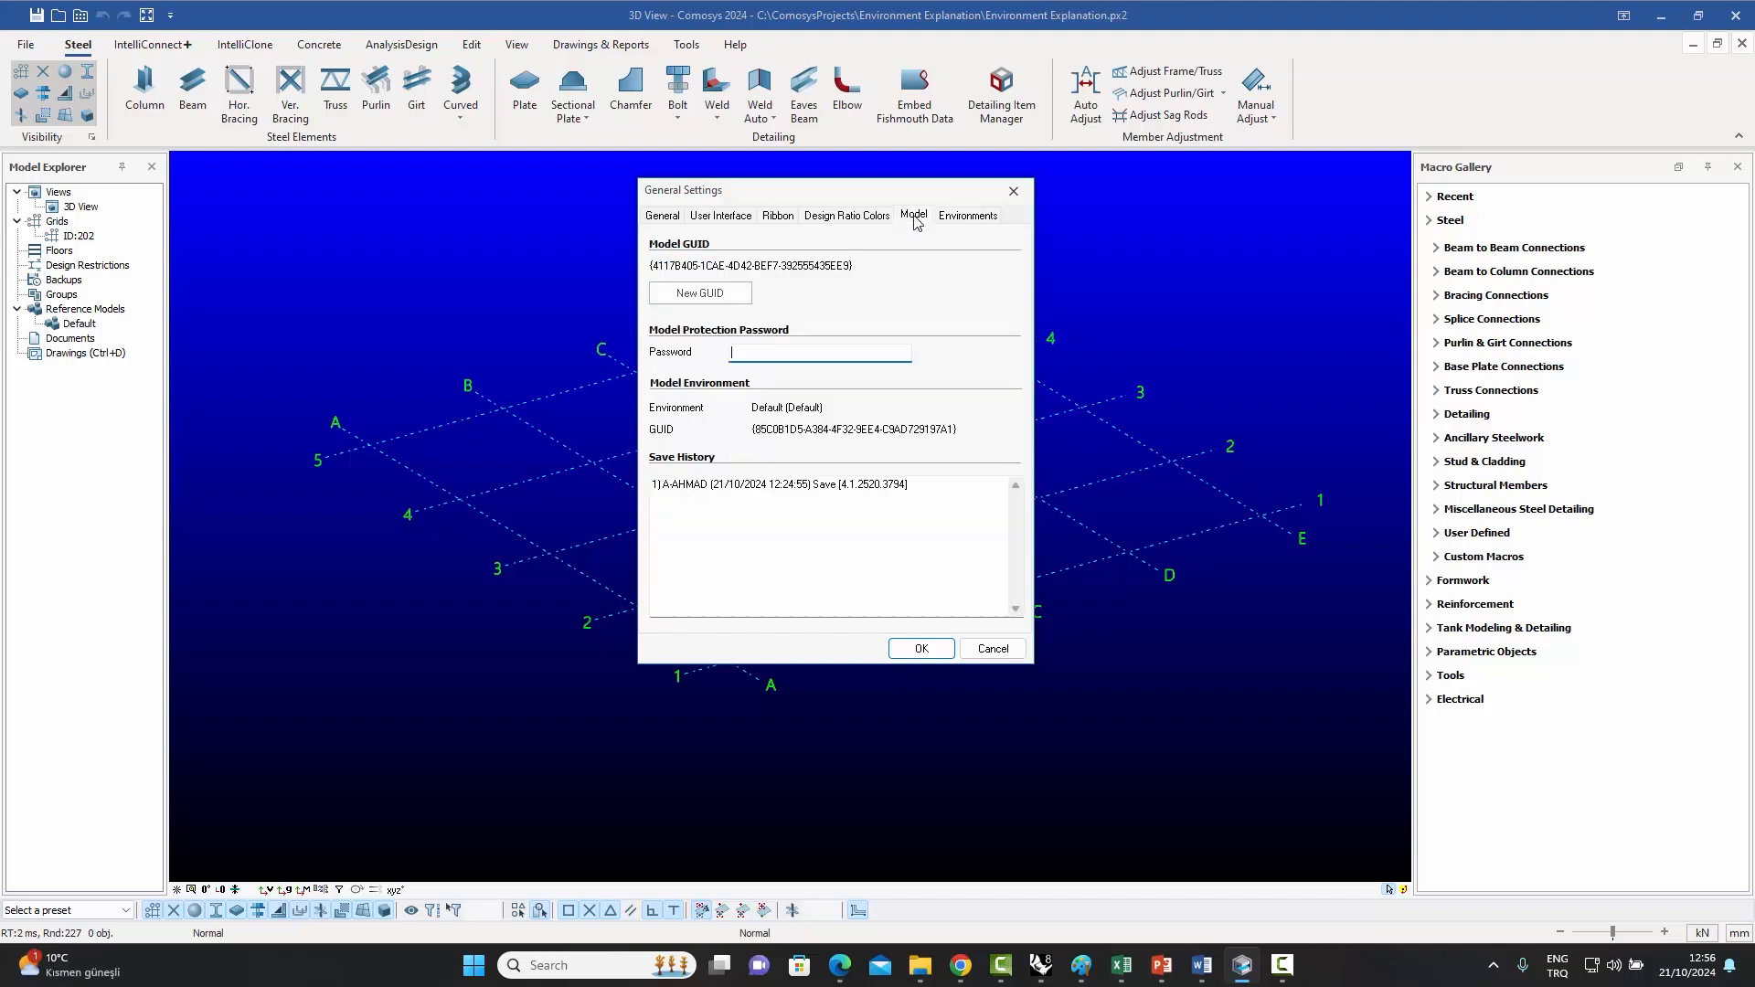